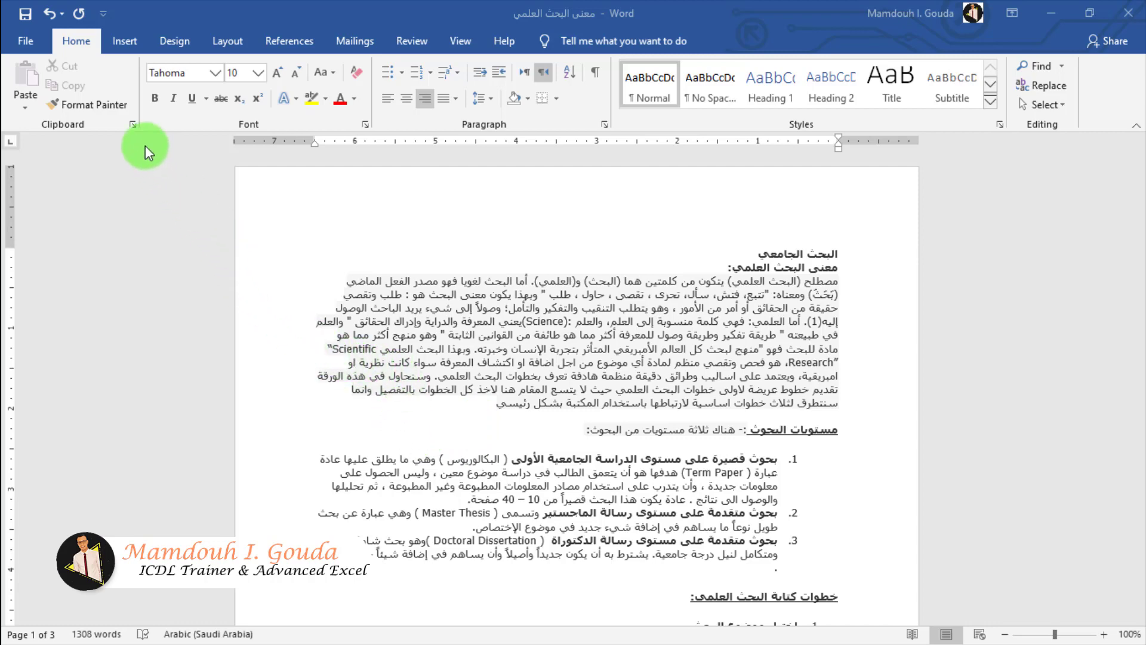
Step: Show the Clipboard pane and close it again
click(134, 126)
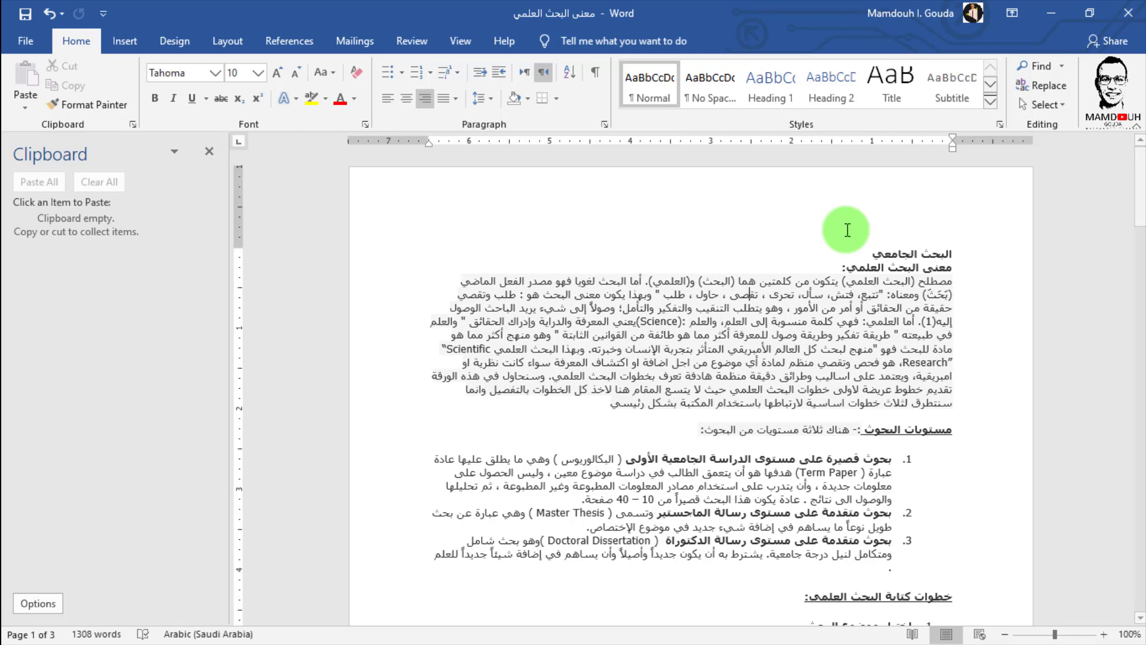
click(209, 151)
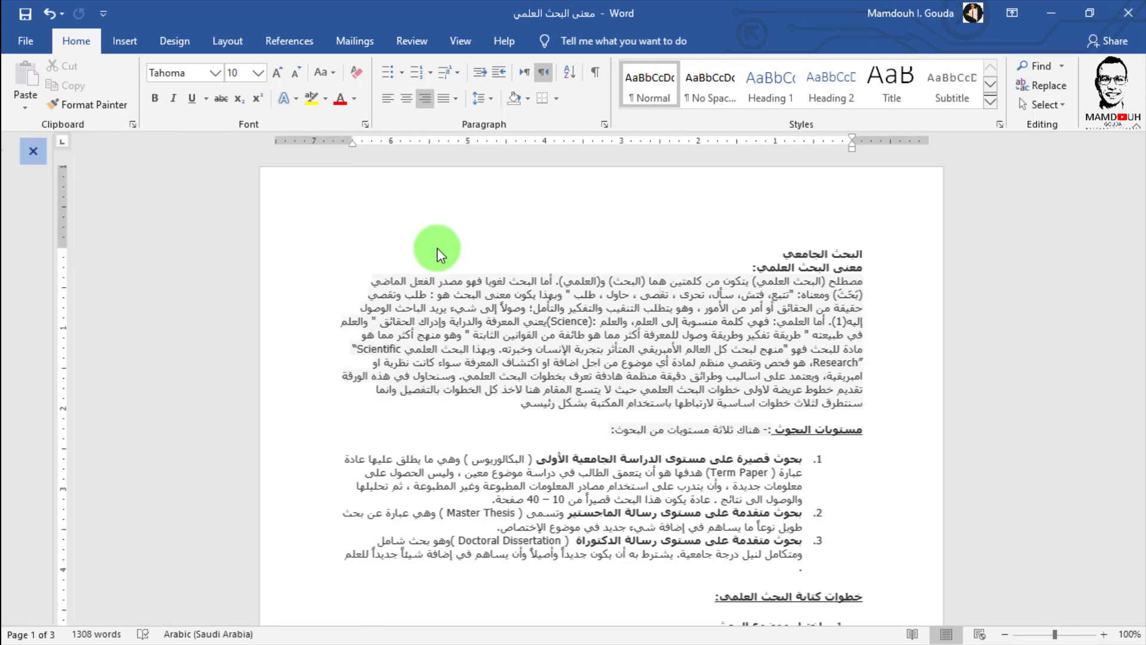
click(756, 332)
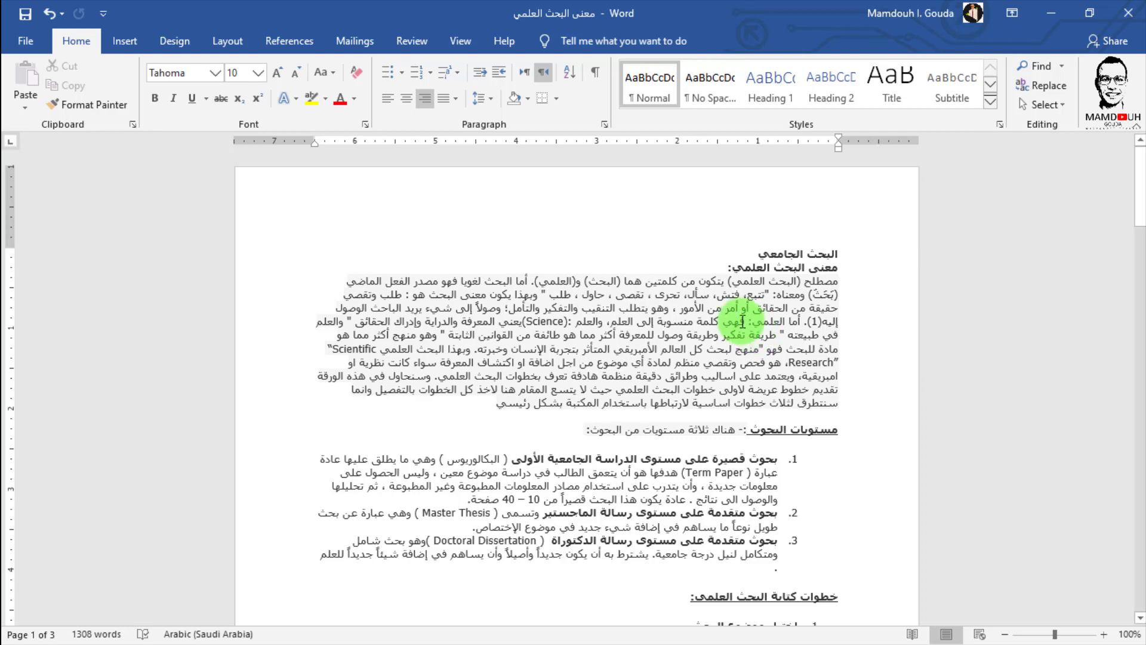
Step: Centre the title البحث الجامعي and enlarge its font size to 20
drag(844, 247, 769, 256)
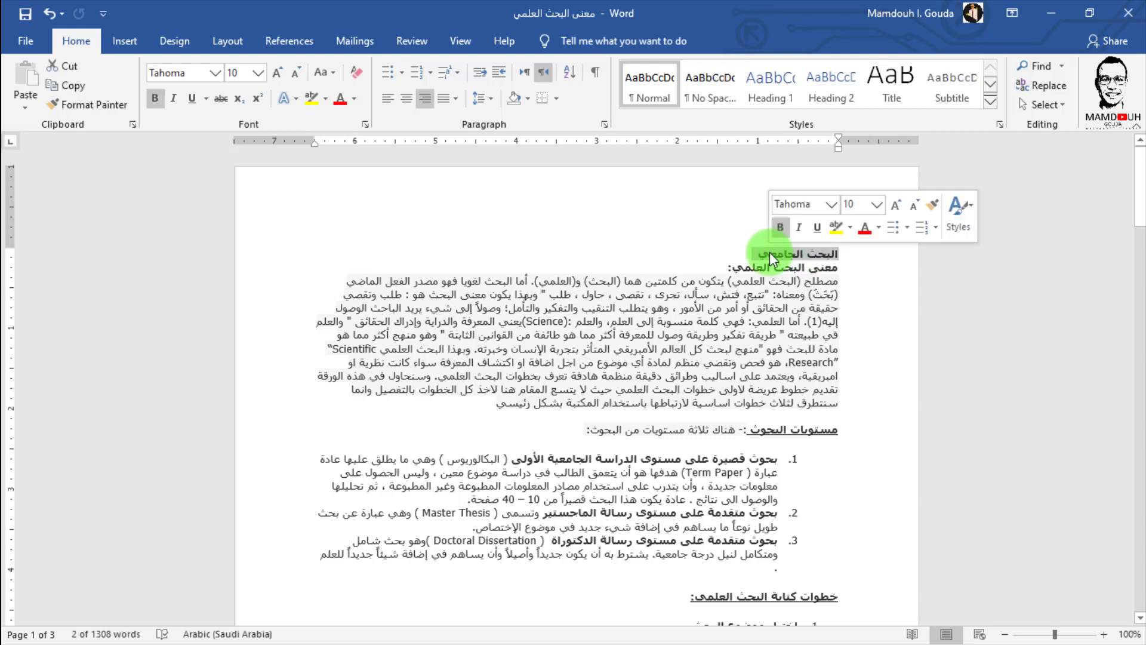
click(407, 101)
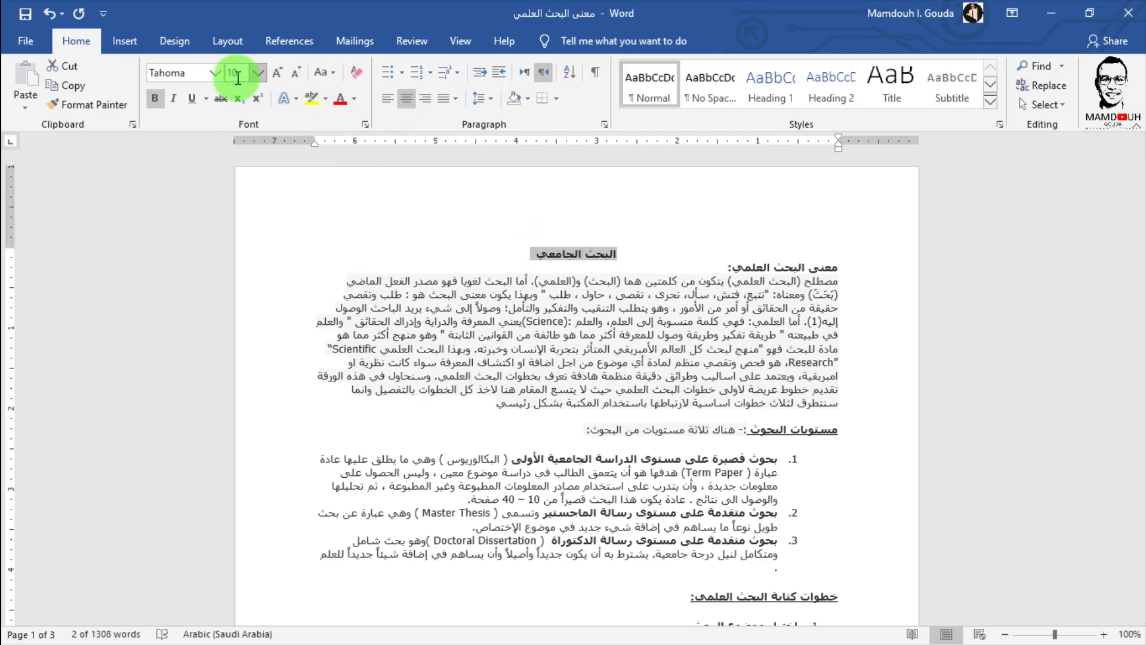
click(278, 73)
click(277, 72)
click(277, 72)
click(277, 73)
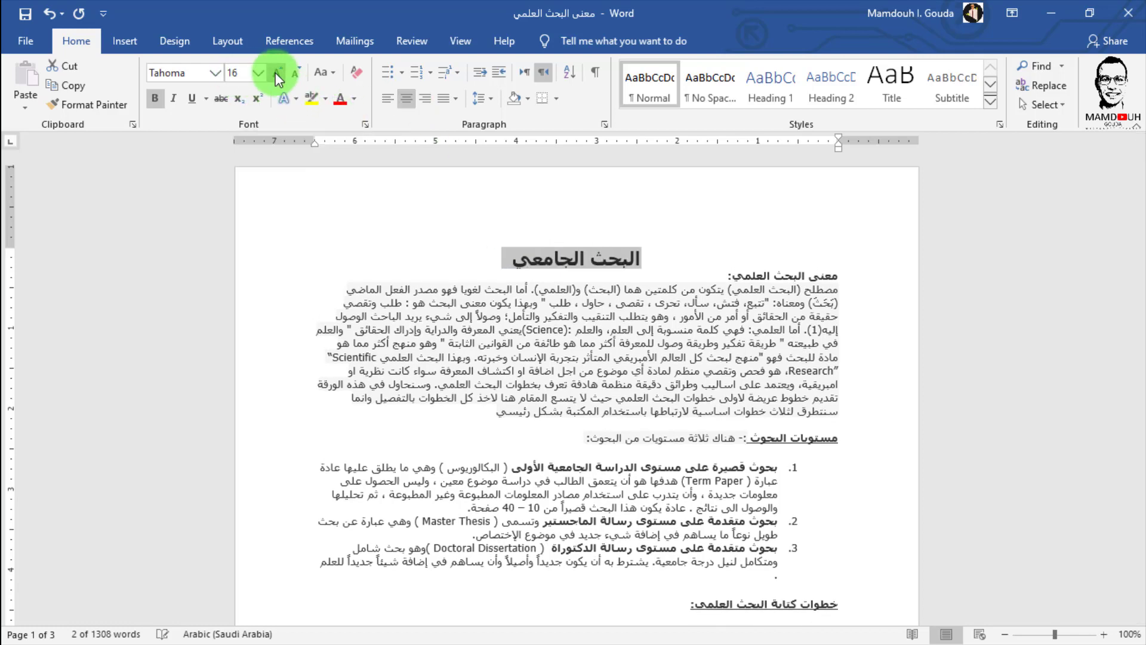
click(278, 72)
click(278, 72)
Step: Set the title's font to Times New Roman and underline it
click(215, 72)
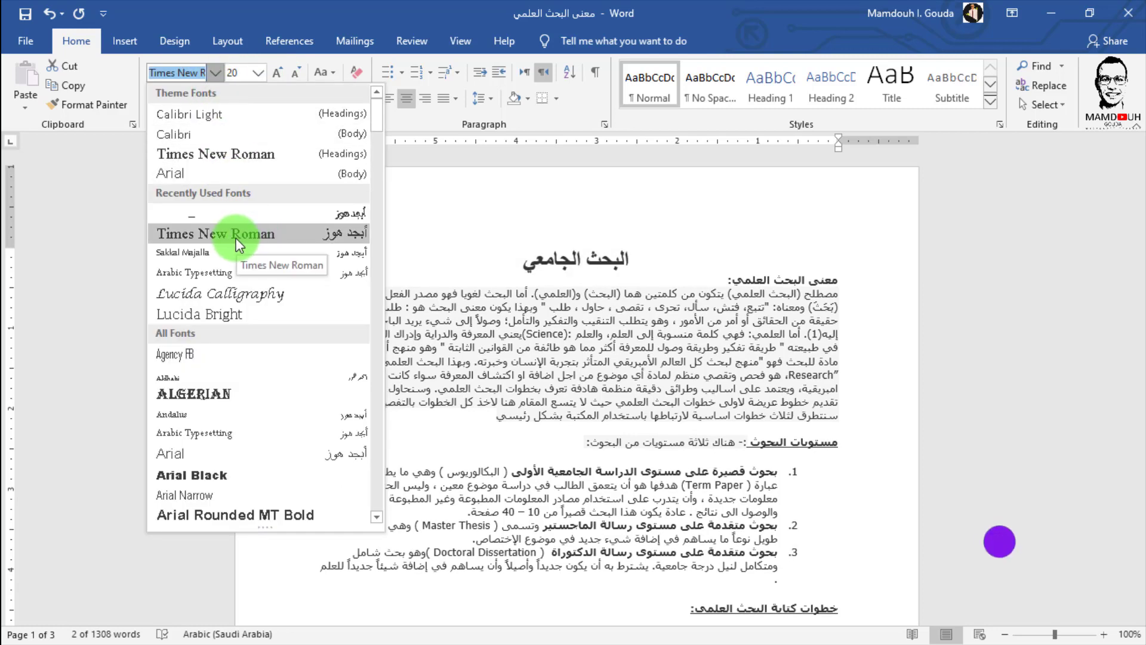
click(235, 238)
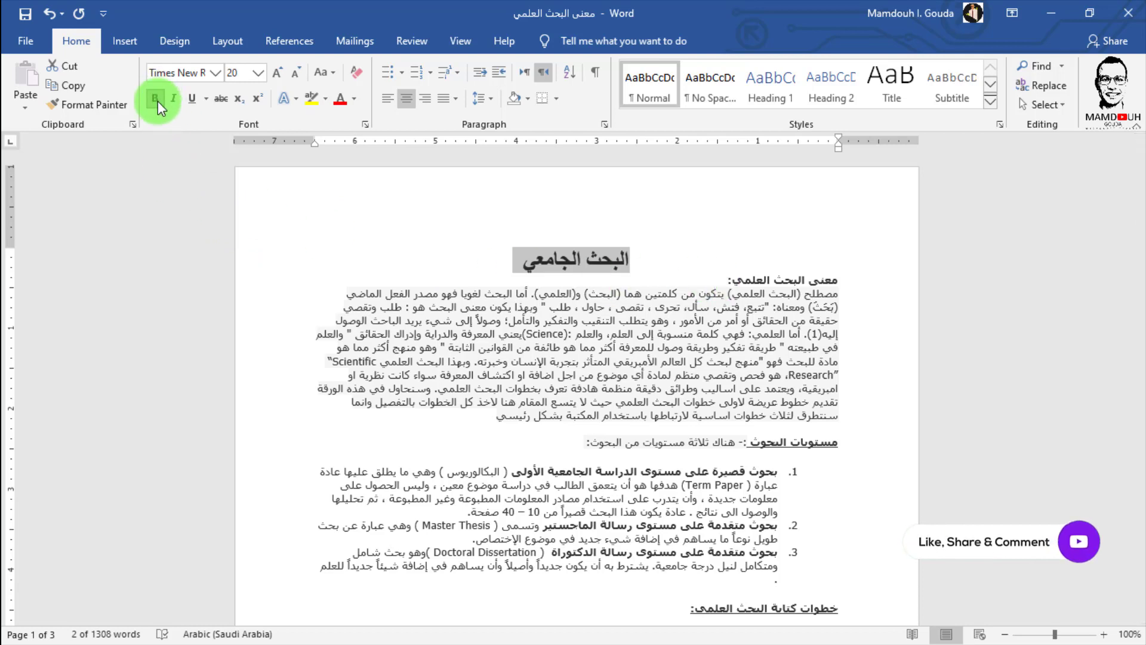
click(189, 98)
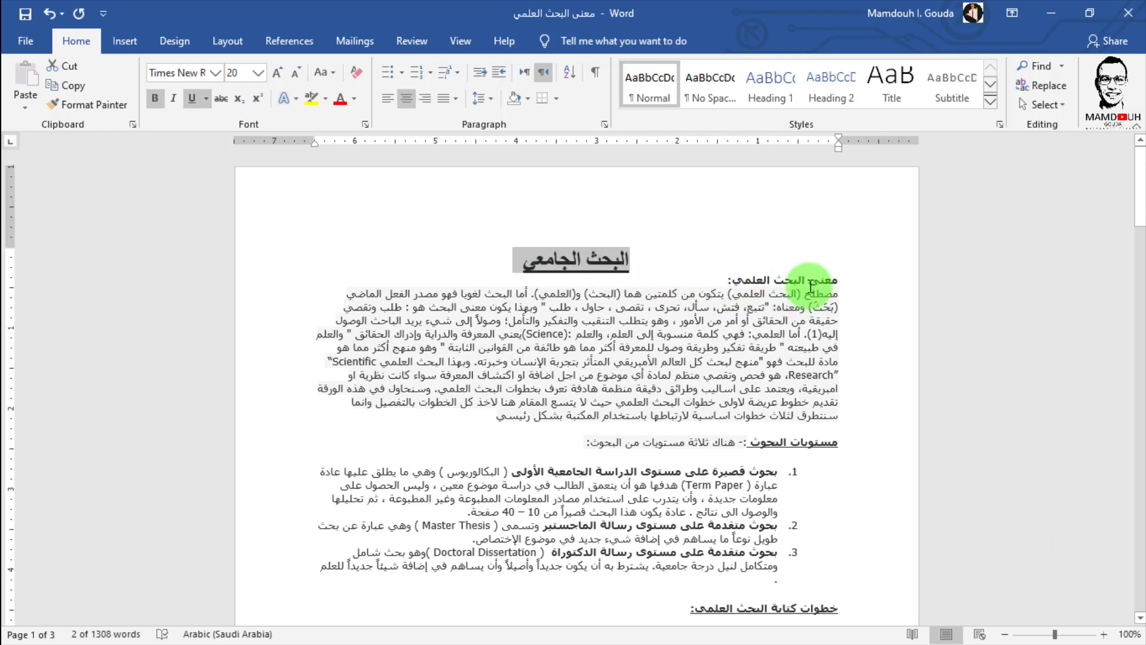
Step: Enlarge the heading معنى البحث العلمي to font size 16
triple_click(808, 283)
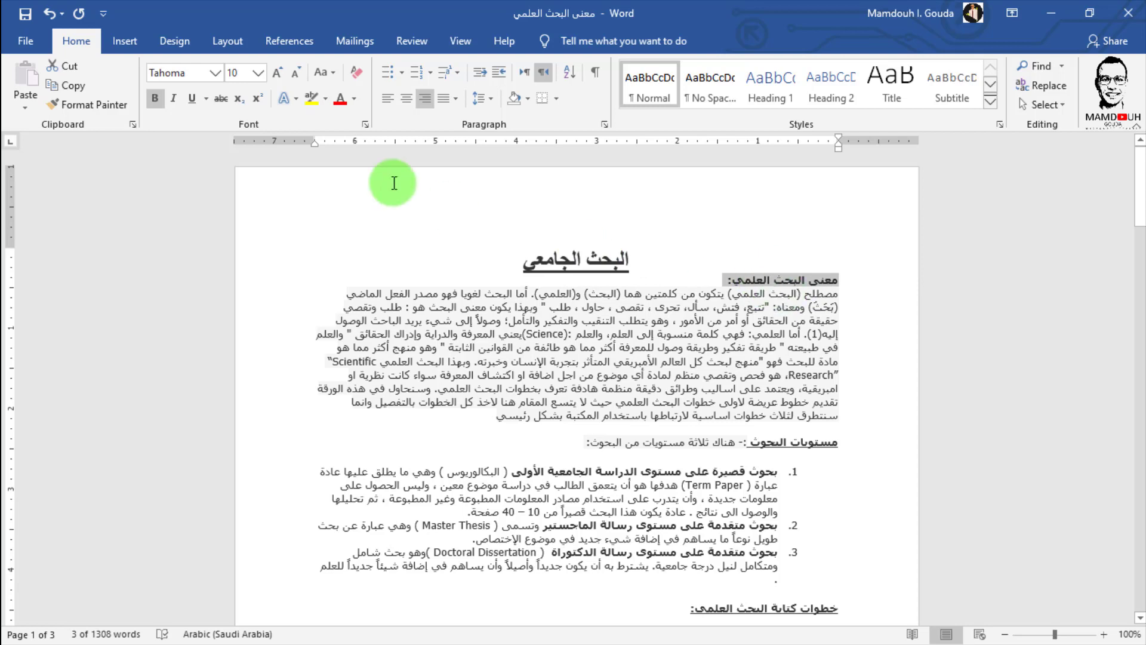
click(280, 72)
click(280, 73)
click(280, 72)
click(280, 72)
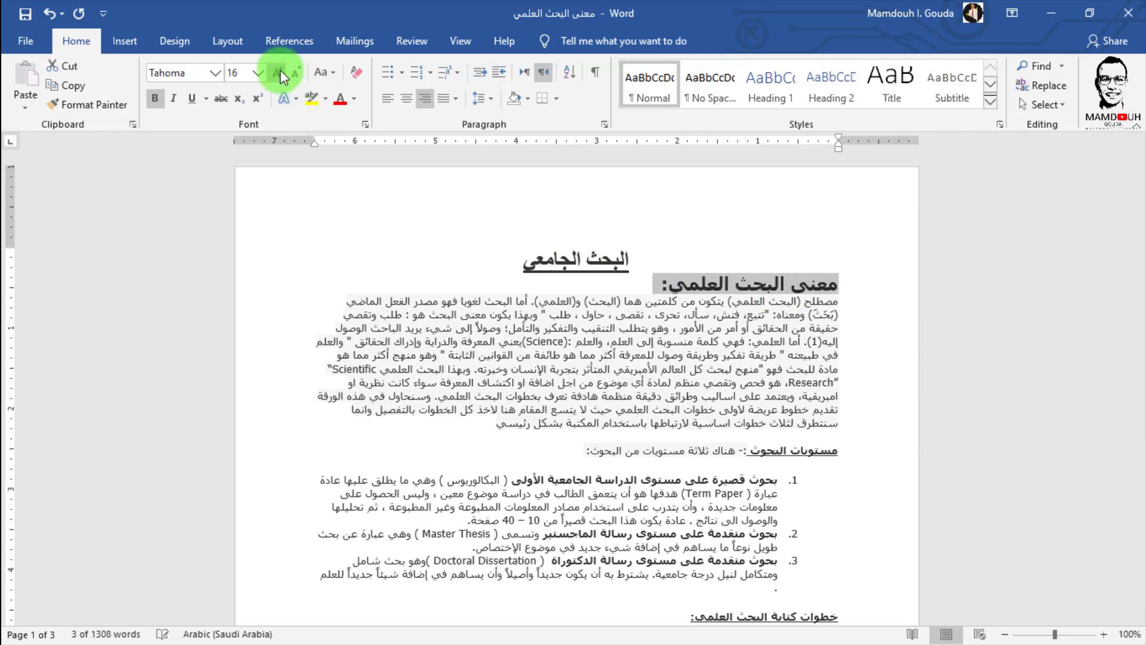
triple_click(826, 285)
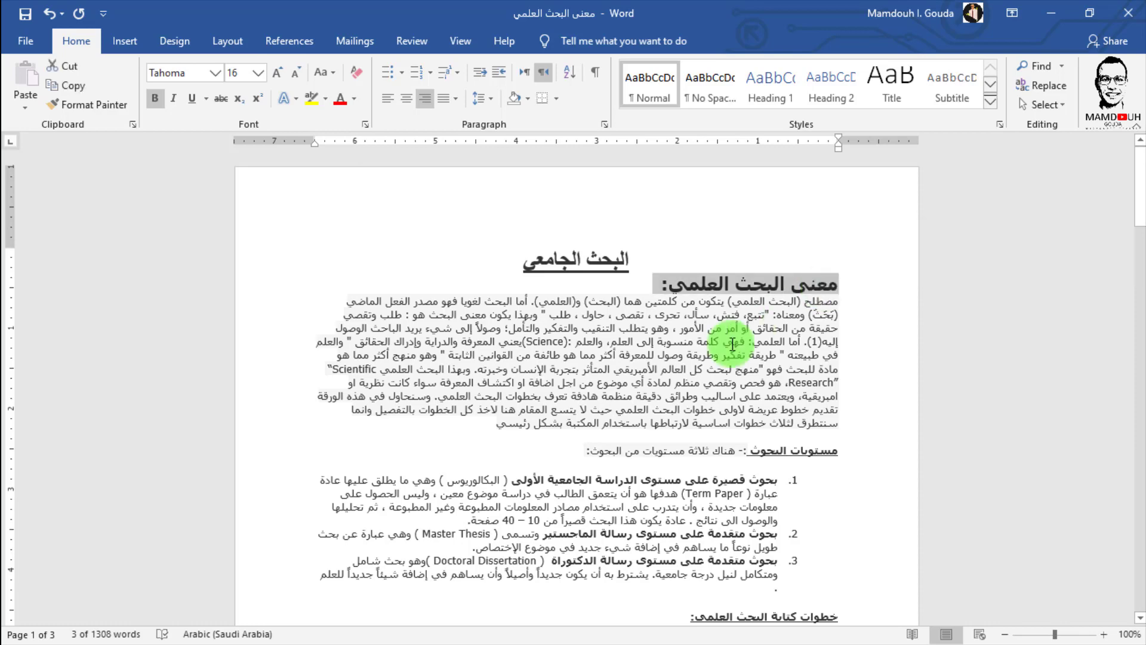
Step: Set the font of the whole document to Times New Roman
key(ctrl+a)
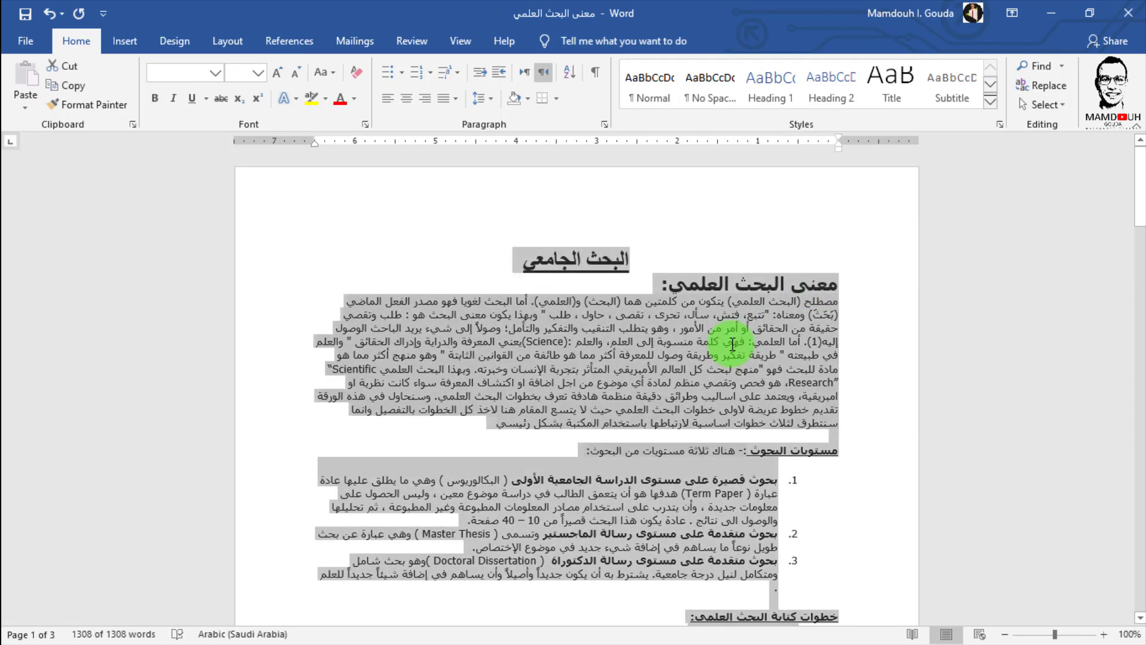
click(216, 73)
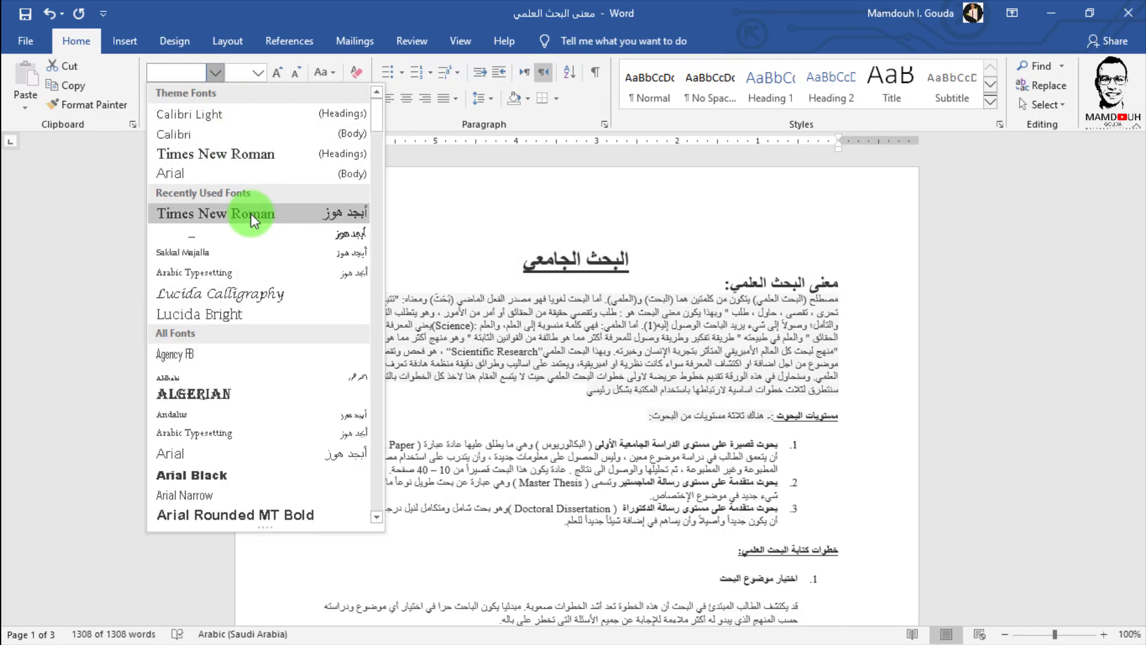
key(Escape)
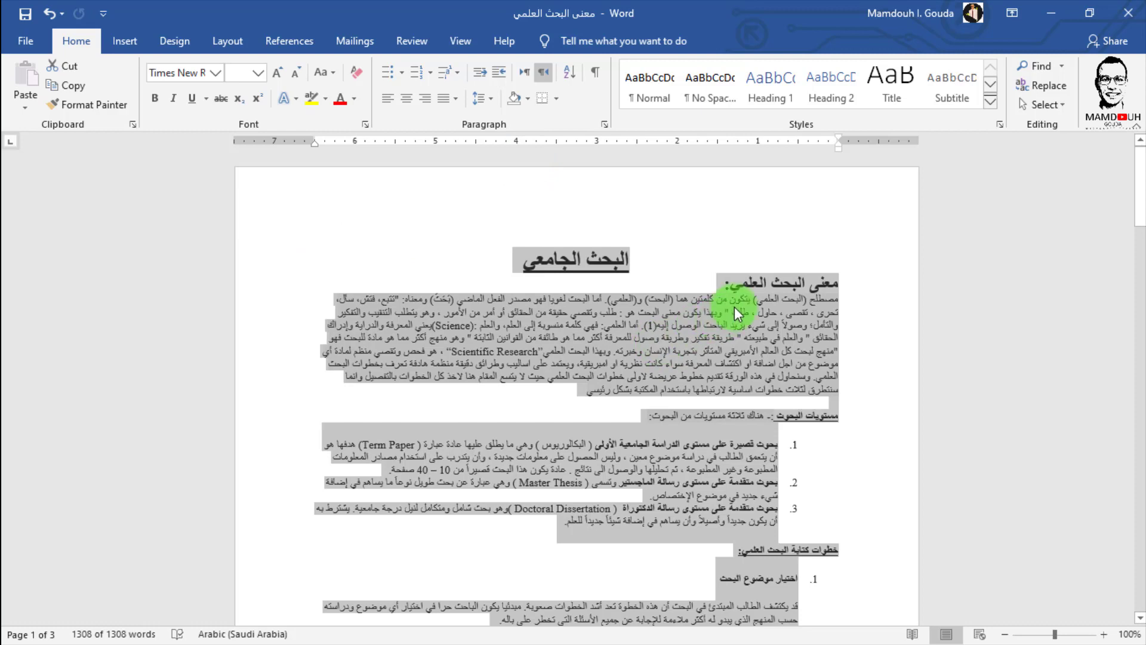
Step: Set the font size of the body paragraph under the heading معنى البحث العلمي to 12
double_click(780, 283)
click(780, 285)
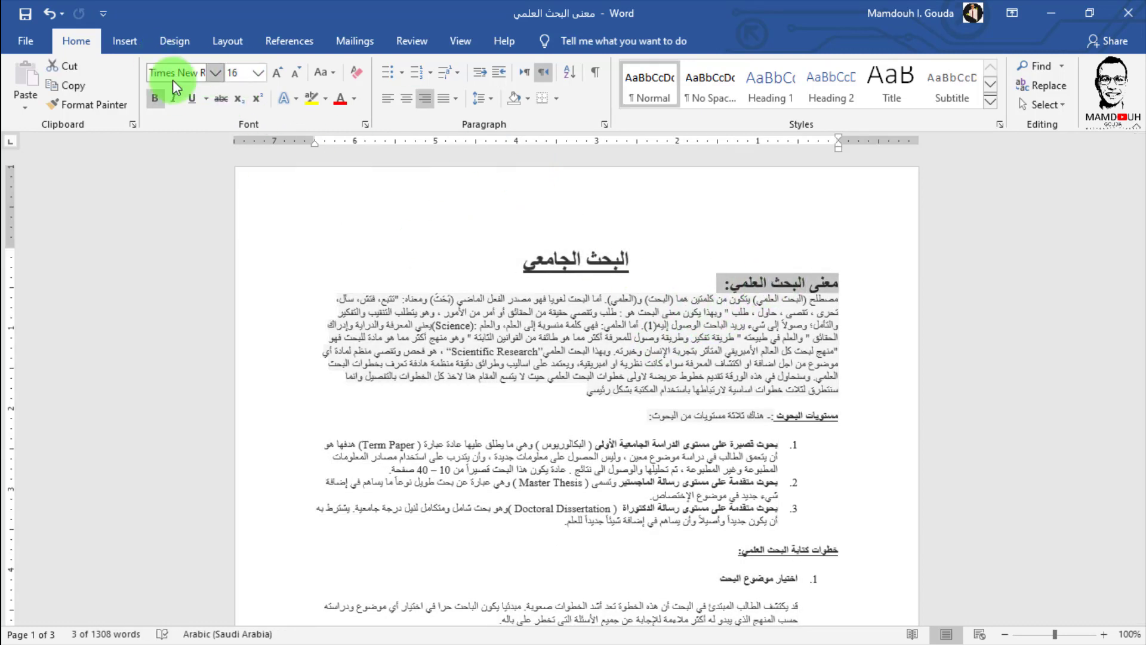
triple_click(706, 315)
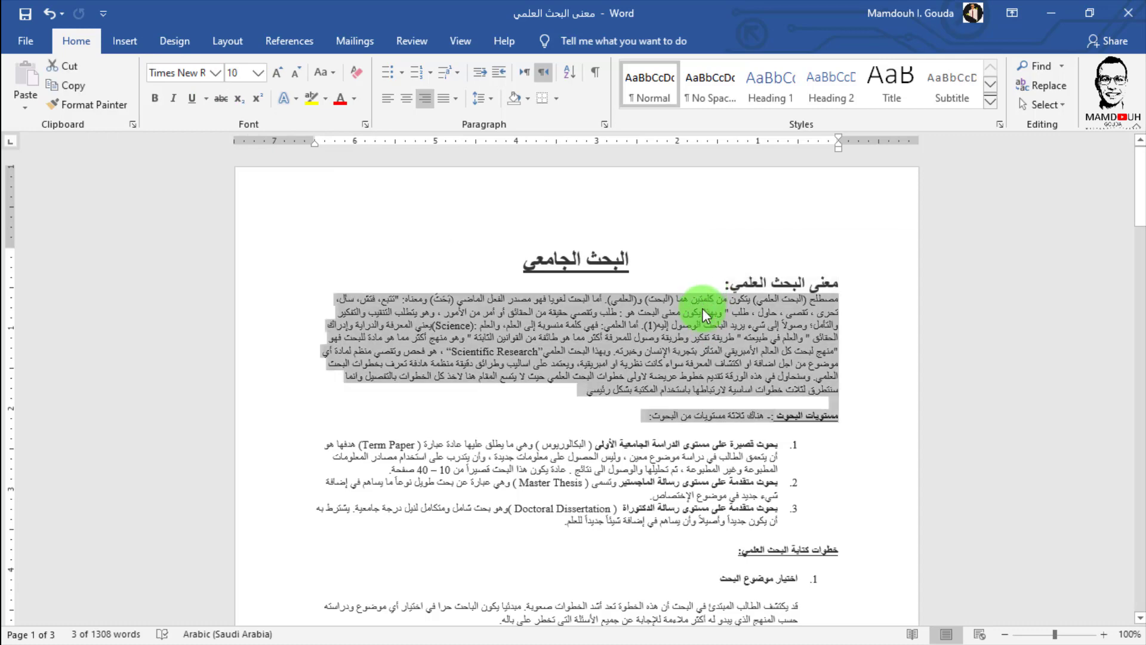
click(793, 330)
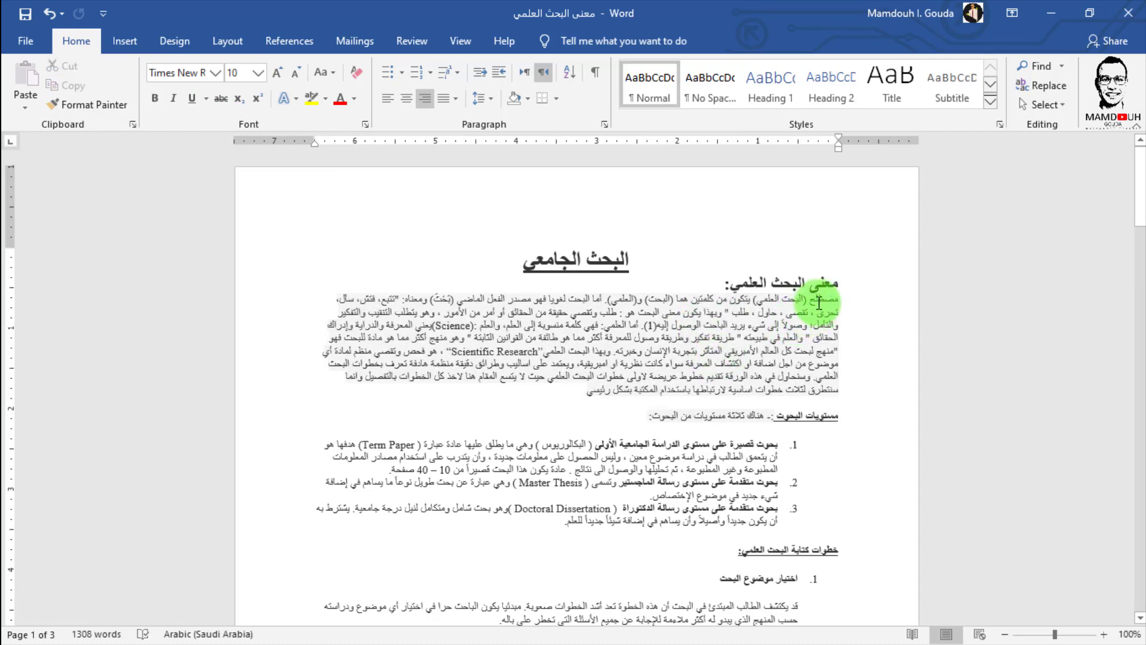
drag(819, 303, 553, 391)
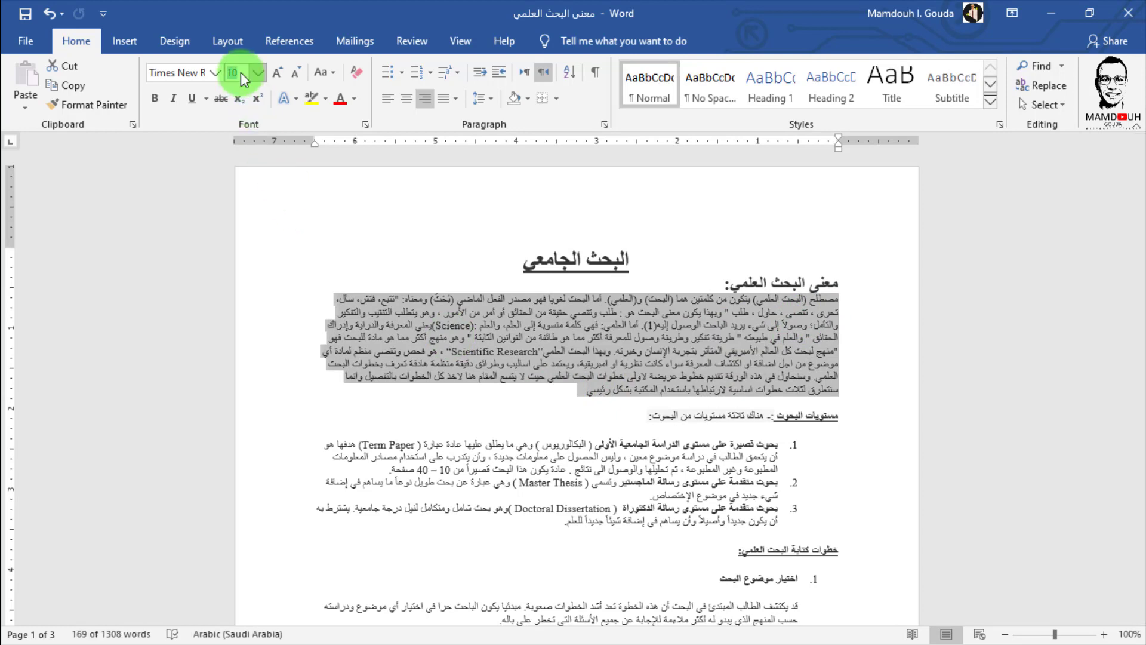
key(ctrl+z)
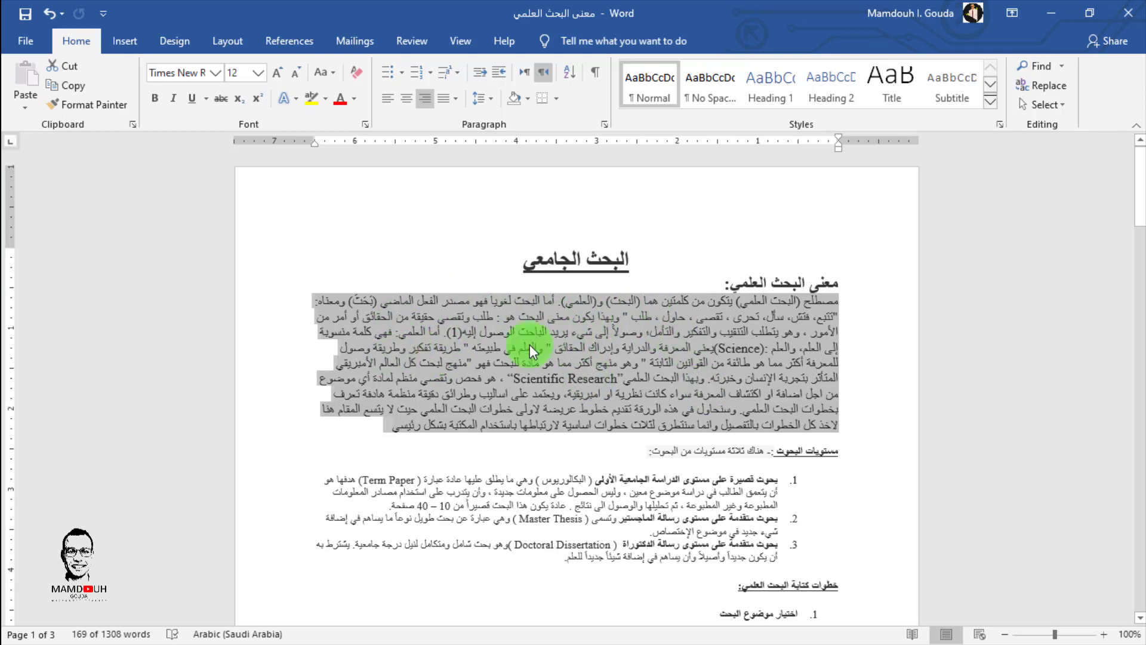
Step: Justify the body paragraph under the heading معنى البحث العلمي between the margins
click(743, 357)
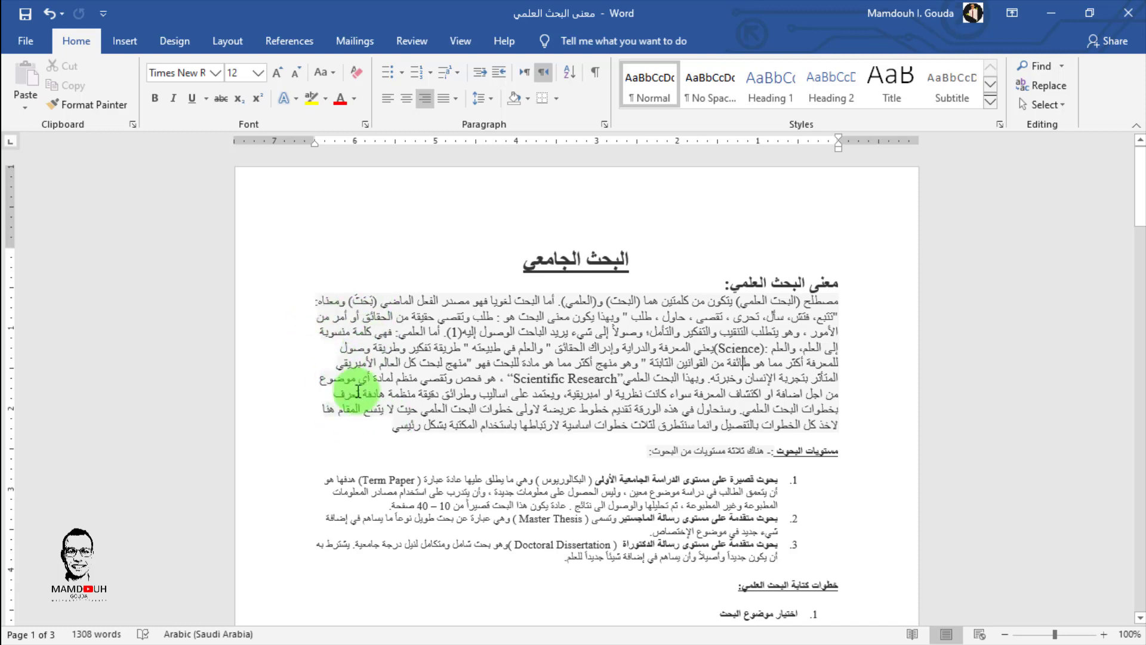
drag(839, 300, 378, 425)
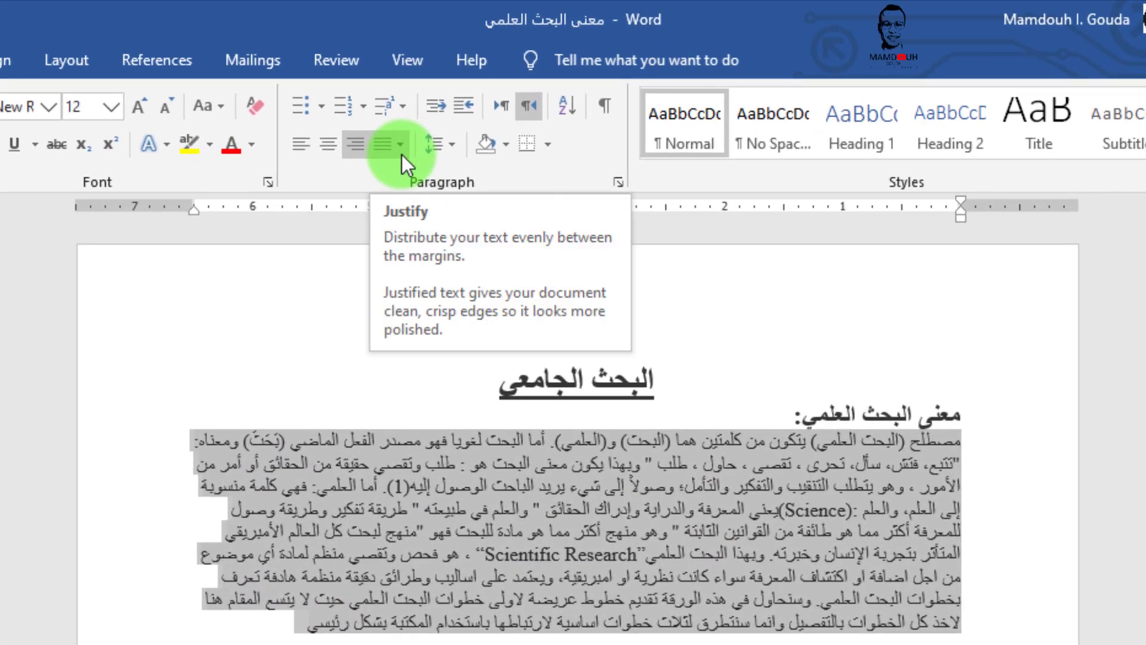
click(441, 116)
click(421, 170)
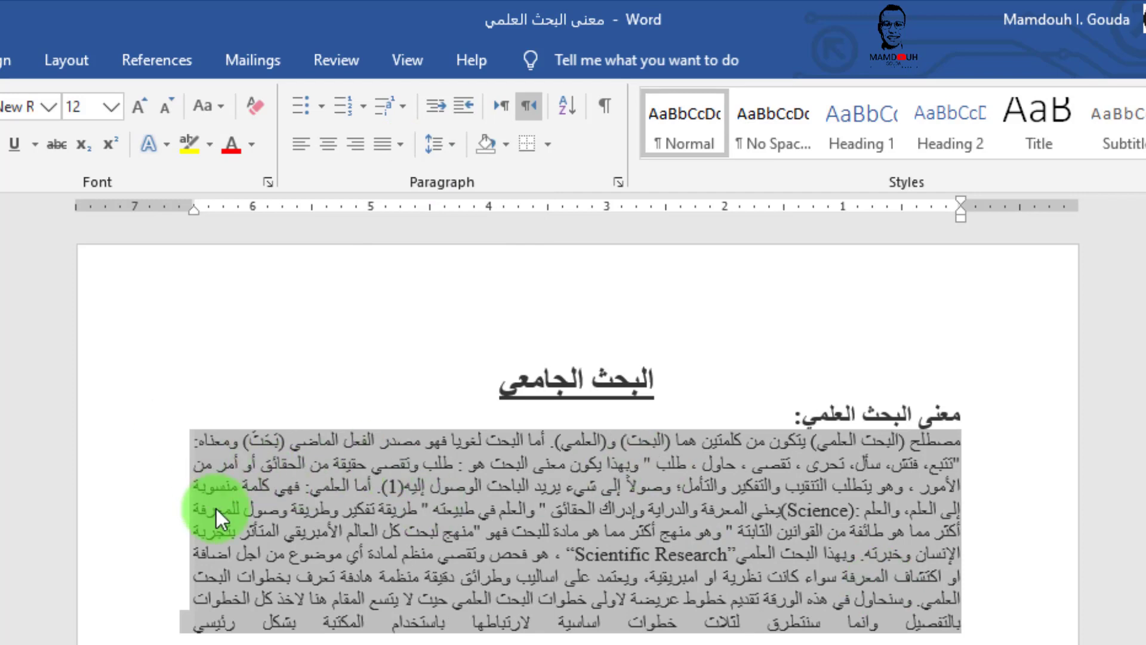
click(241, 530)
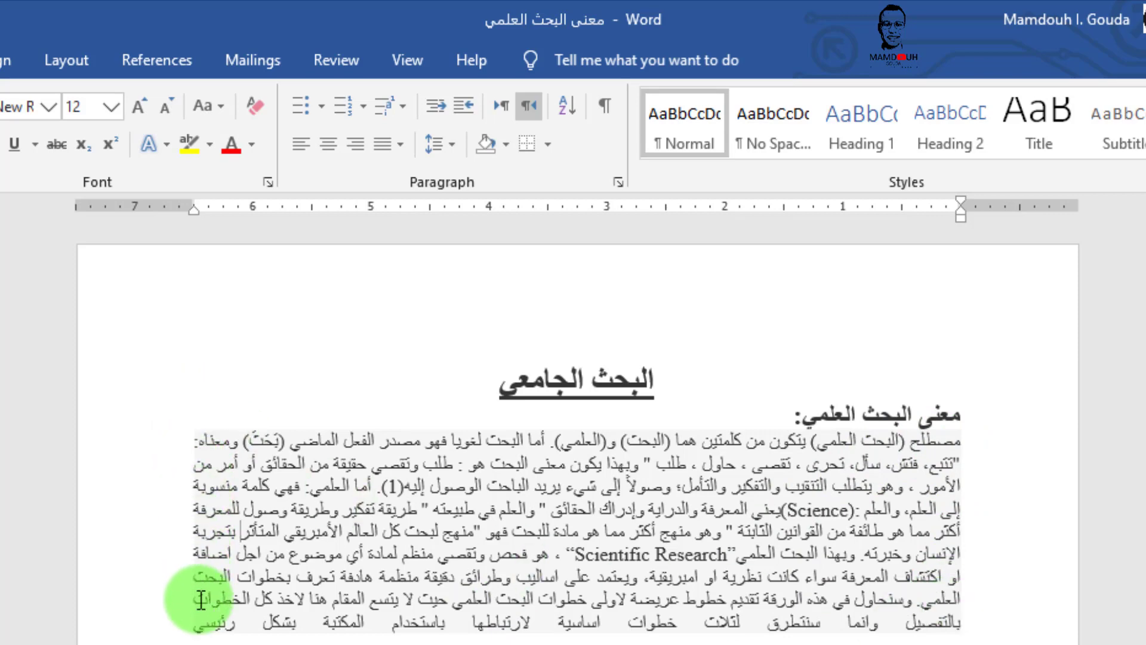
Step: Set the font size of the line starting with مستويات البحوث to 14
scroll(233, 590, down, 3)
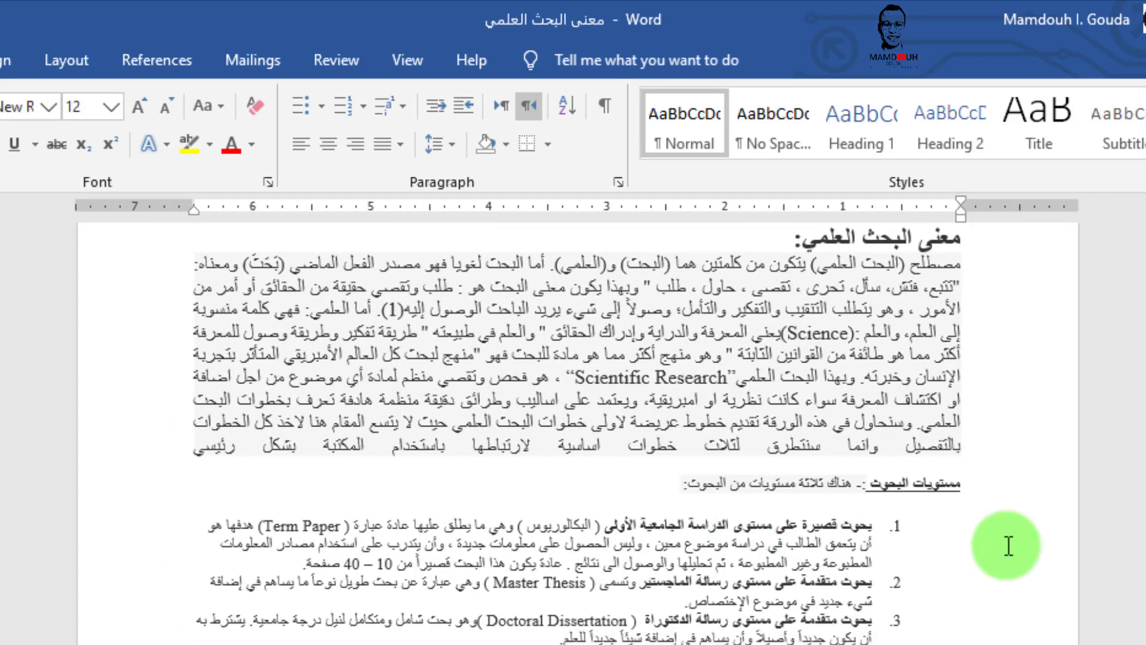
triple_click(930, 486)
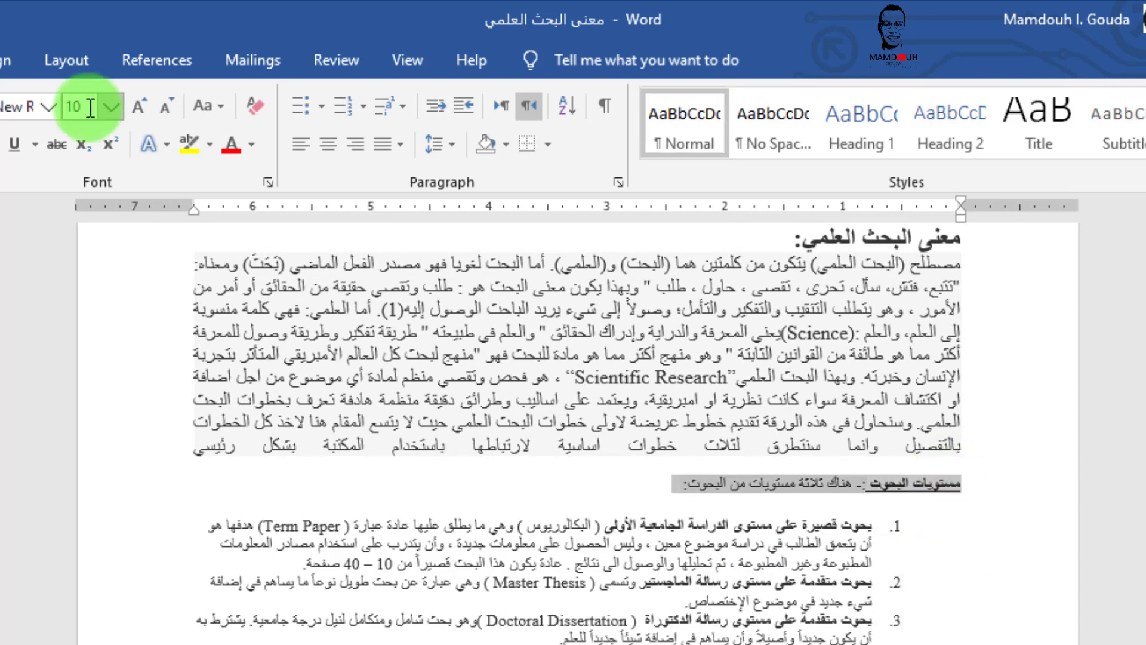
text(14)
key(Return)
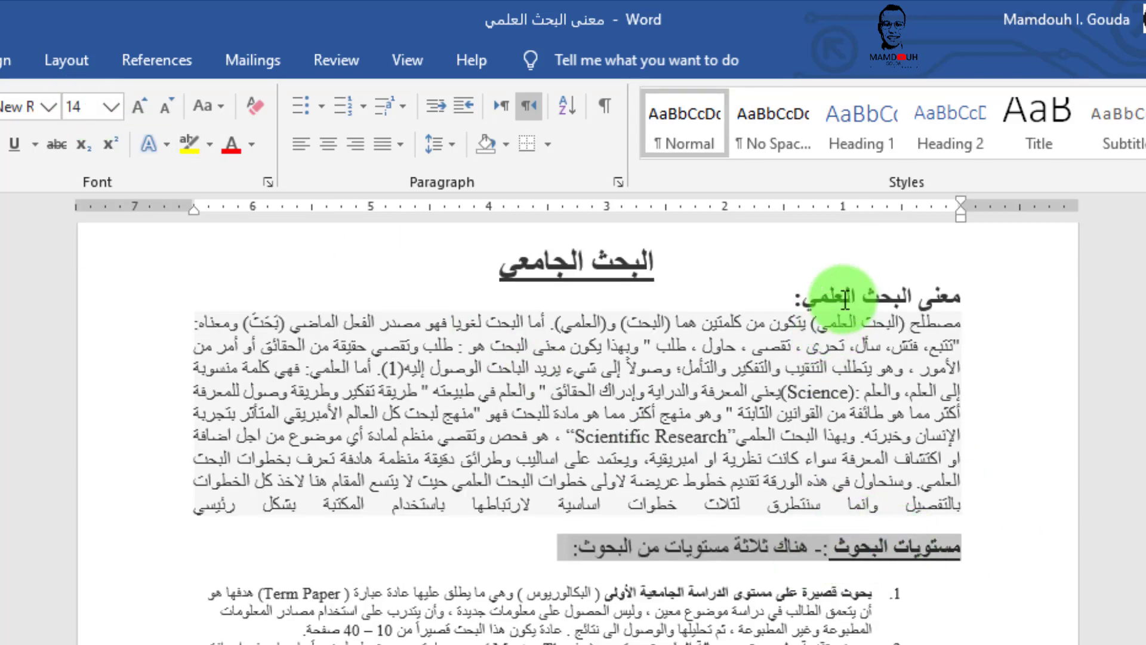
Step: Copy the formatting of the heading معنى البحث العلمي onto the line starting with مستويات البحوث
double_click(823, 297)
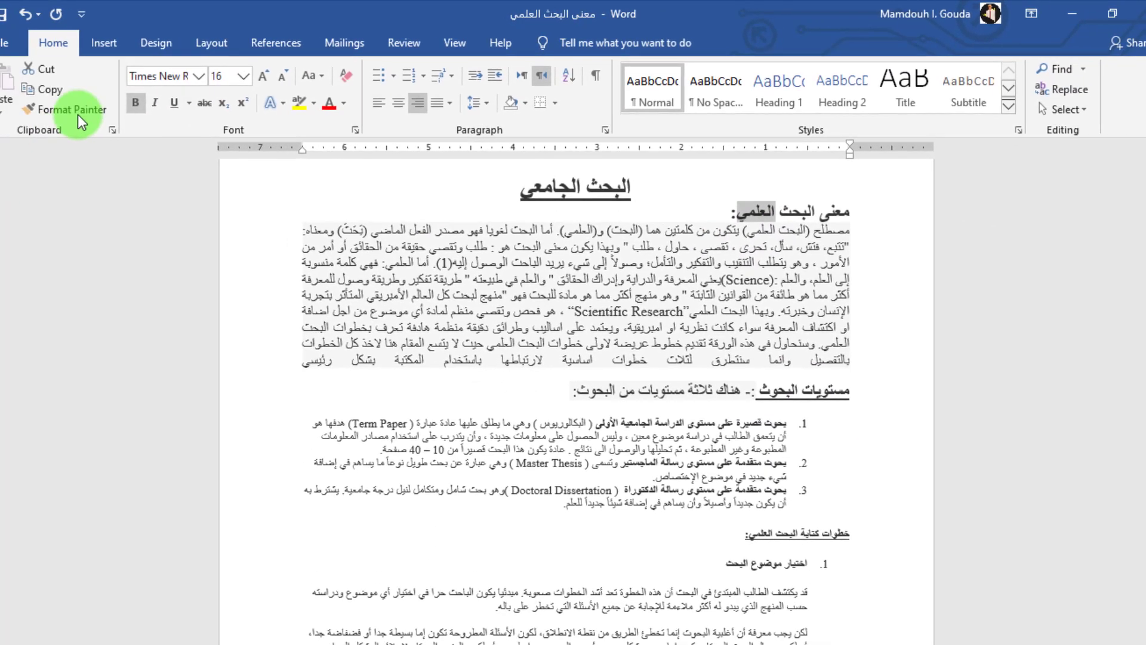
click(78, 116)
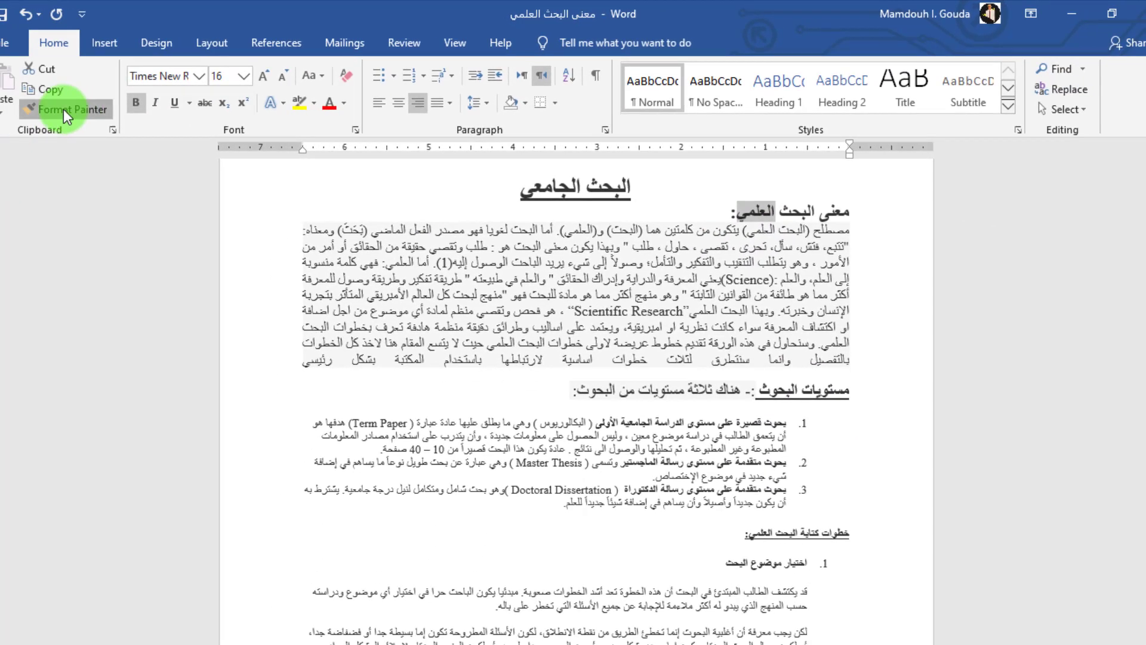
click(555, 392)
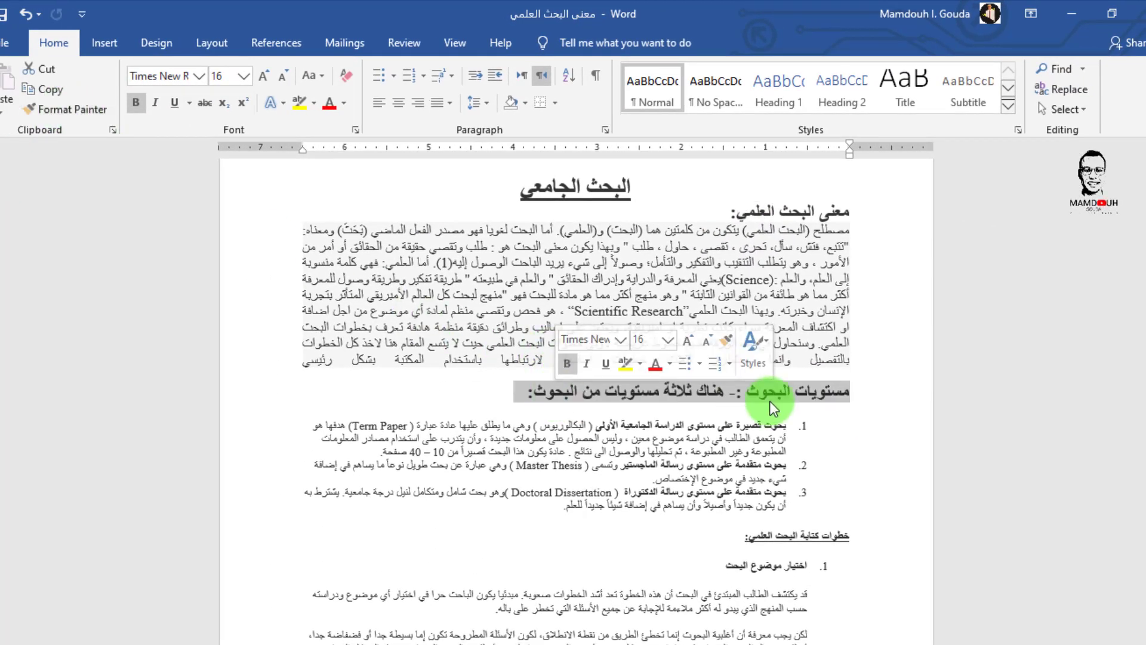
Step: Remove the bold from the phrase هناك ثلاثة مستويات من البحوث and reduce its font size by one step
drag(726, 388, 520, 390)
click(136, 102)
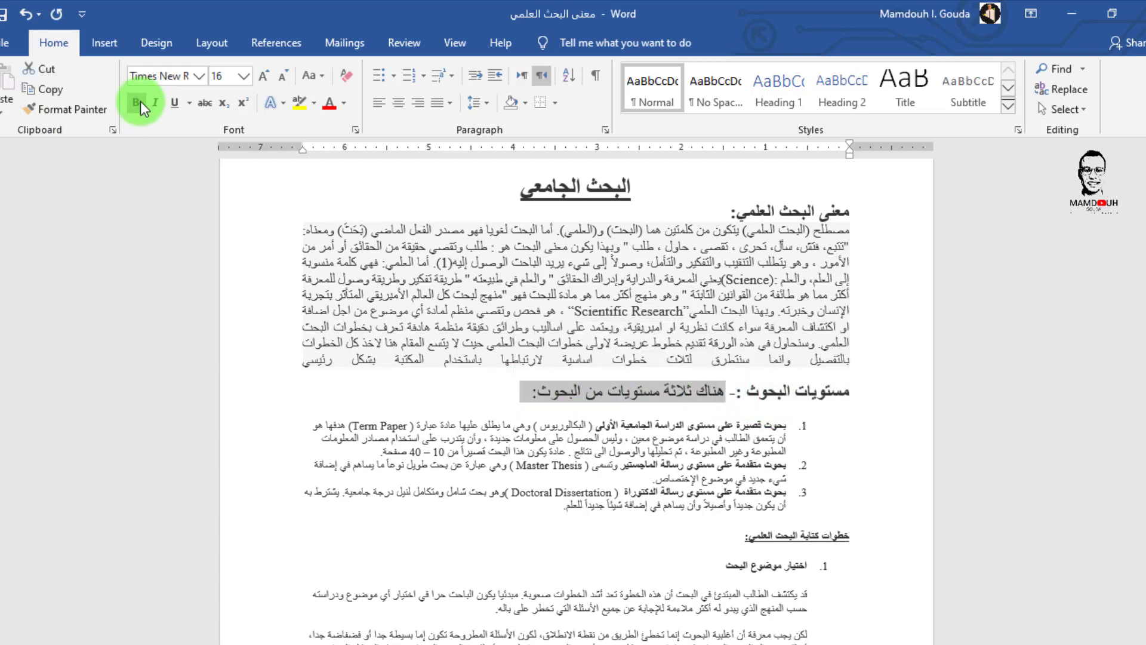
click(284, 76)
click(774, 418)
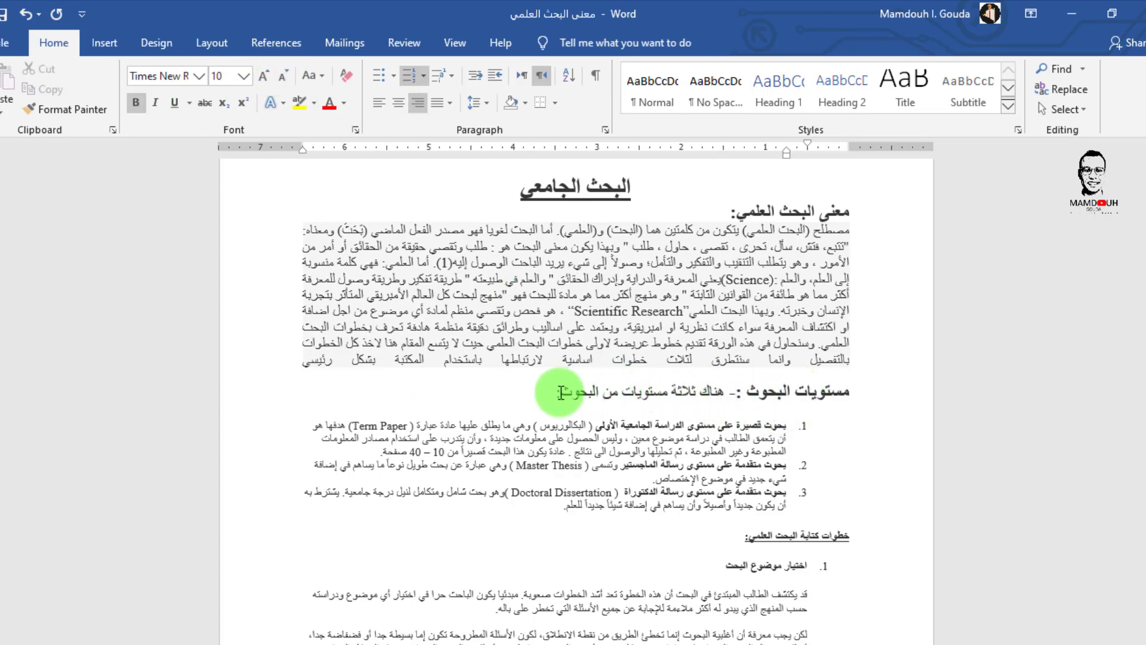
Step: Set the font size of the three numbered items under the heading مستويات البحوث to 12
scroll(851, 420, down, 3)
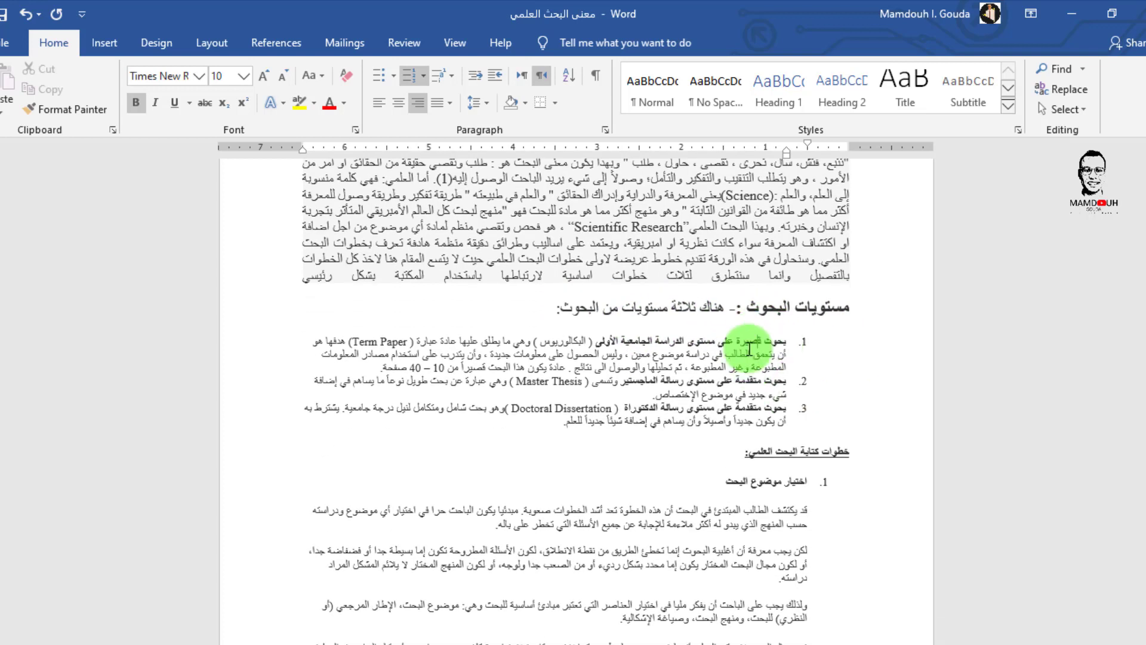
click(815, 338)
drag(710, 371, 525, 415)
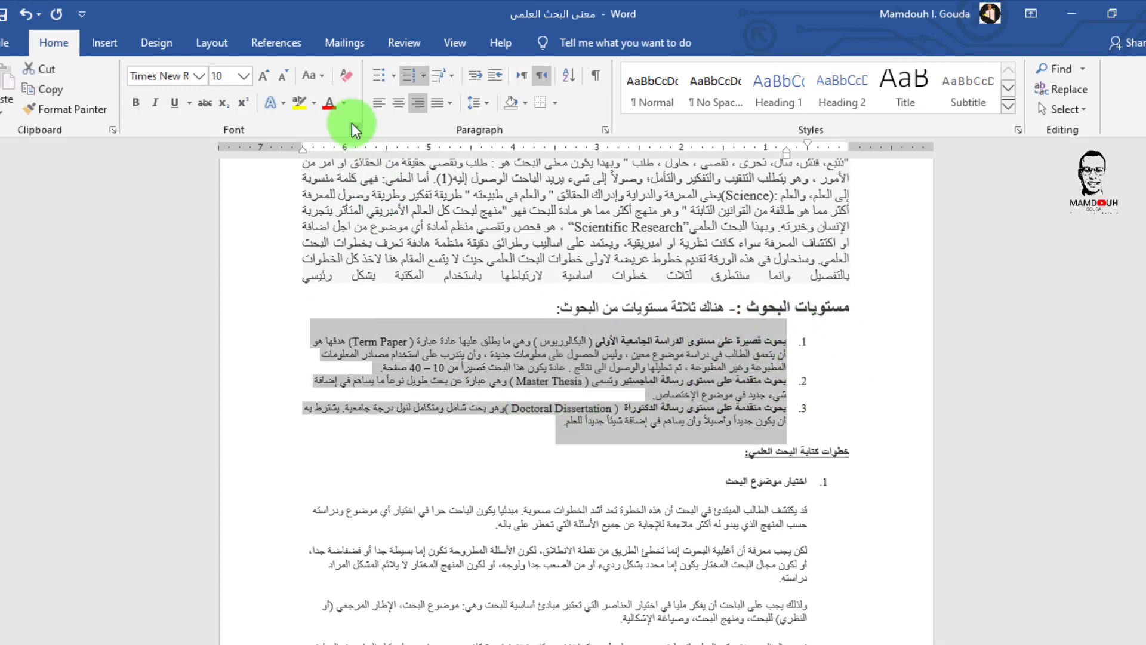
click(221, 74)
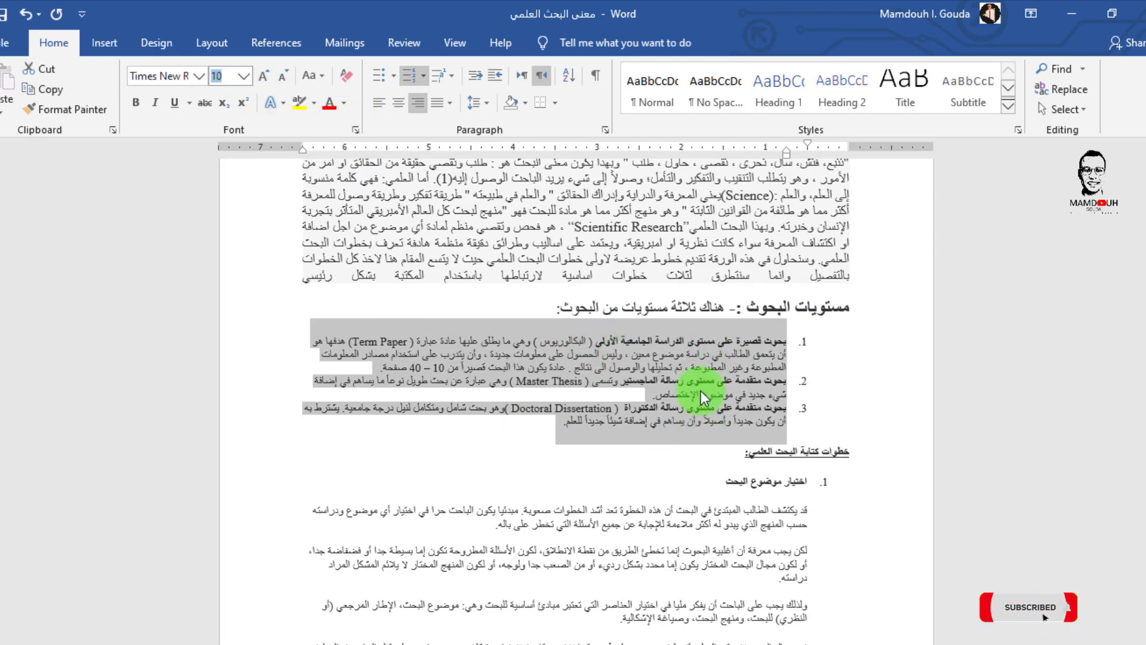
text(14)
key(Return)
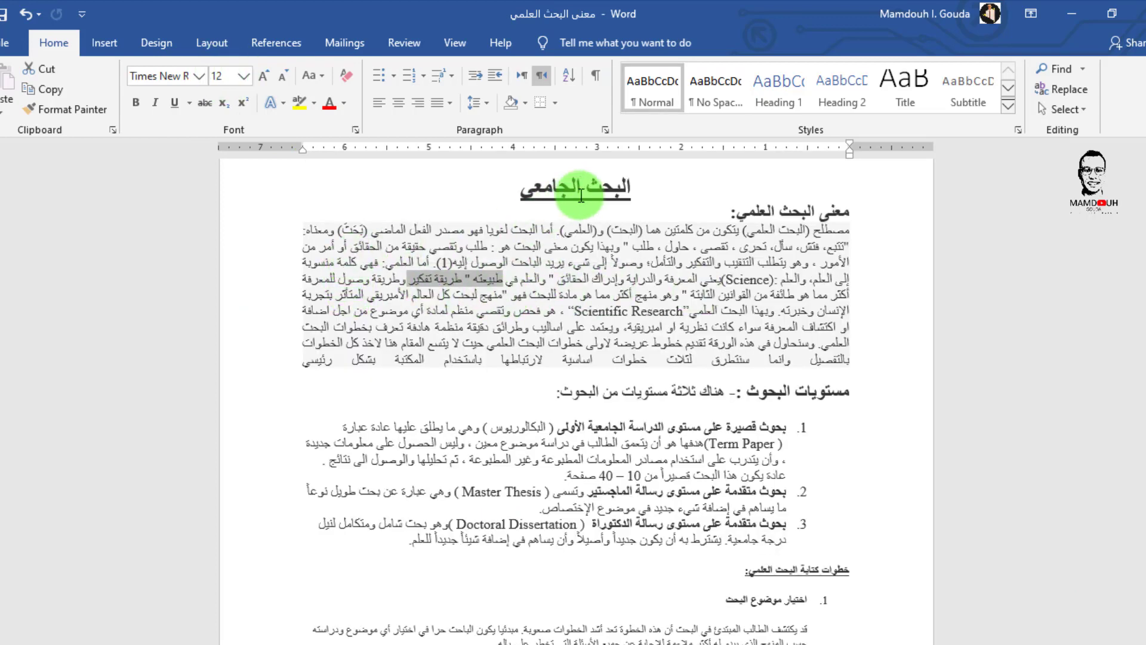
Step: Review the font sizes of the title البحث الجامعي, the heading معنى البحث العلمي and its body paragraph
drag(621, 185, 519, 187)
drag(851, 210, 731, 210)
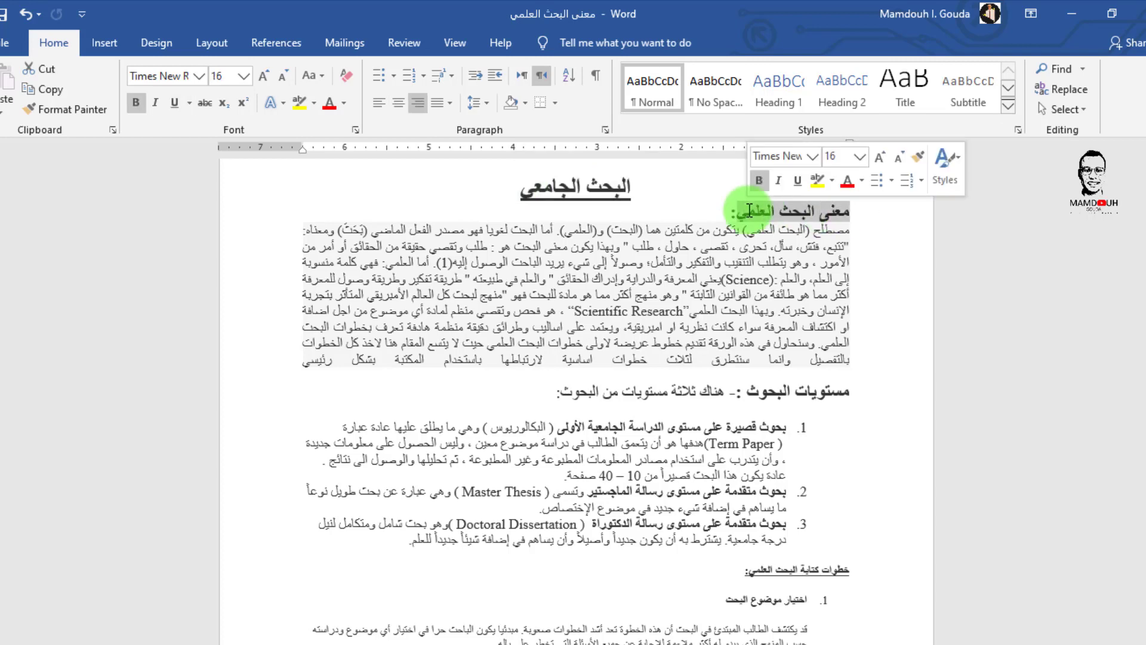
scroll(743, 256, down, 5)
scroll(742, 283, up, 5)
click(793, 210)
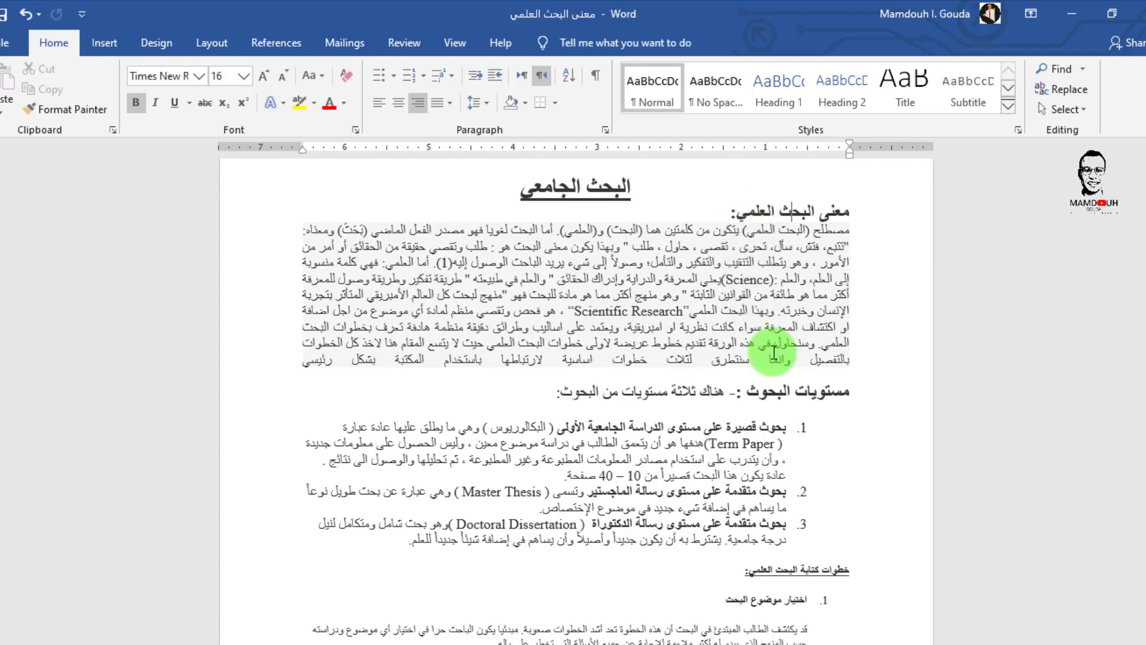
scroll(790, 392, down, 2)
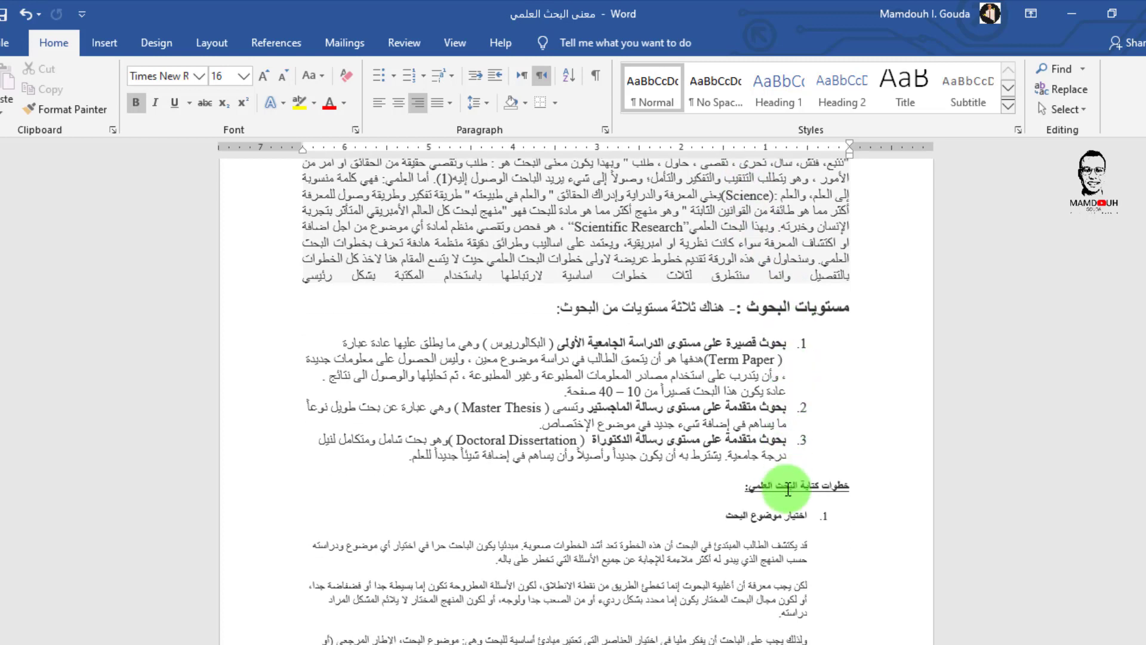
scroll(788, 489, up, 3)
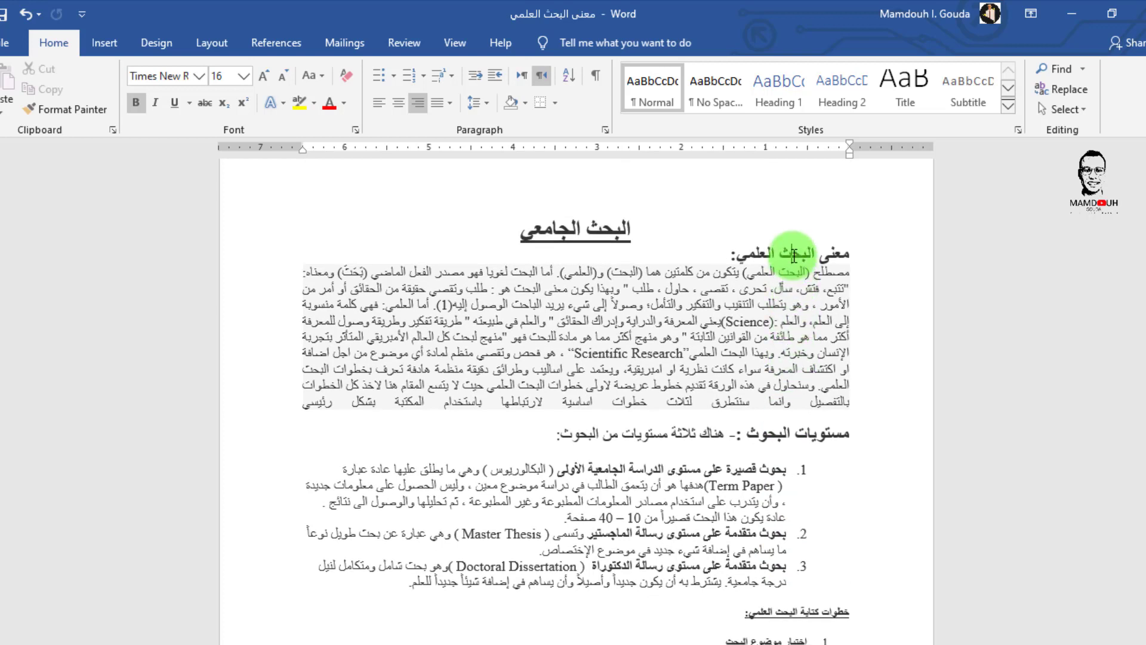
drag(383, 288, 660, 333)
scroll(660, 333, down, 3)
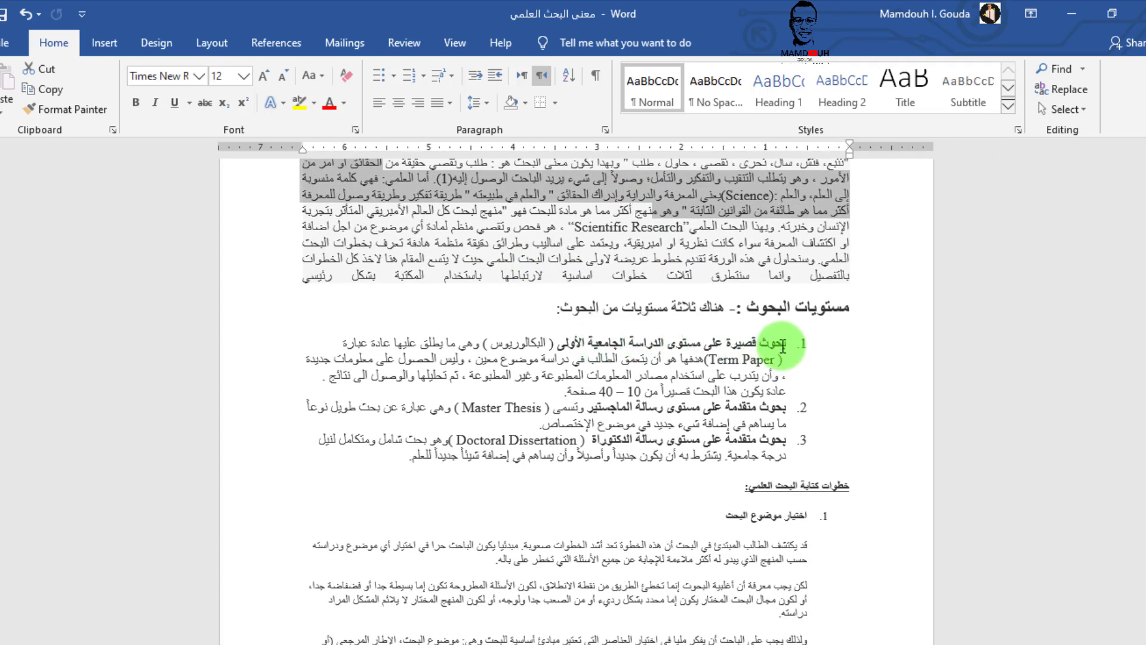
Step: Check the font size and bold emphasis of the numbered items under مستويات البحوث, especially the first item's opening phrase
drag(776, 343, 491, 421)
click(739, 349)
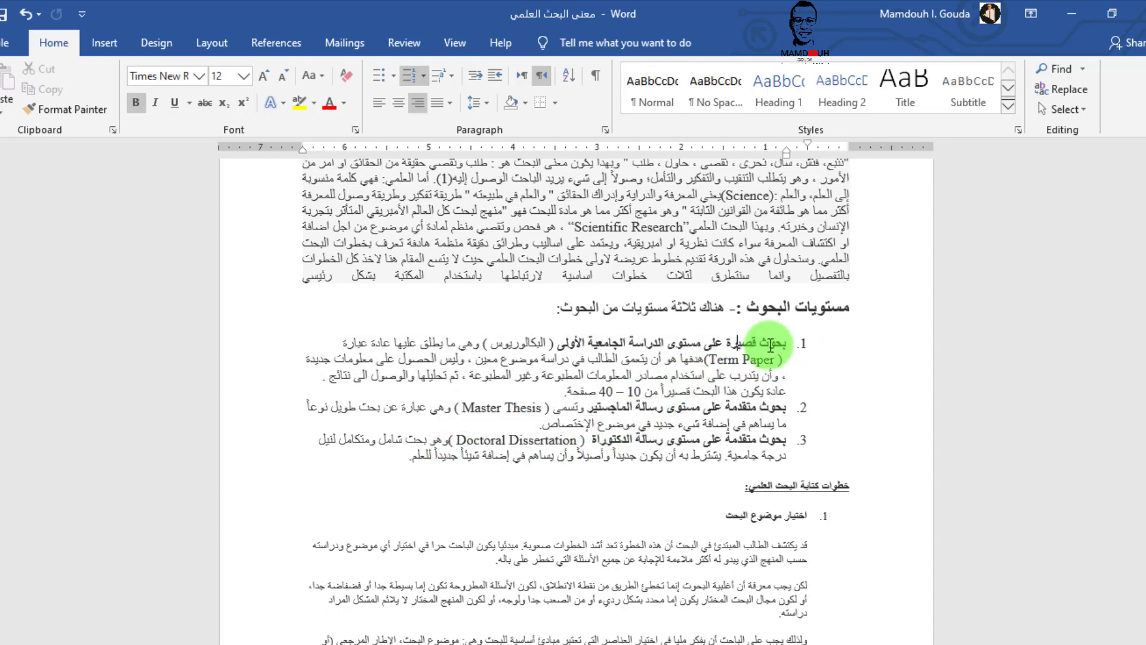
click(776, 418)
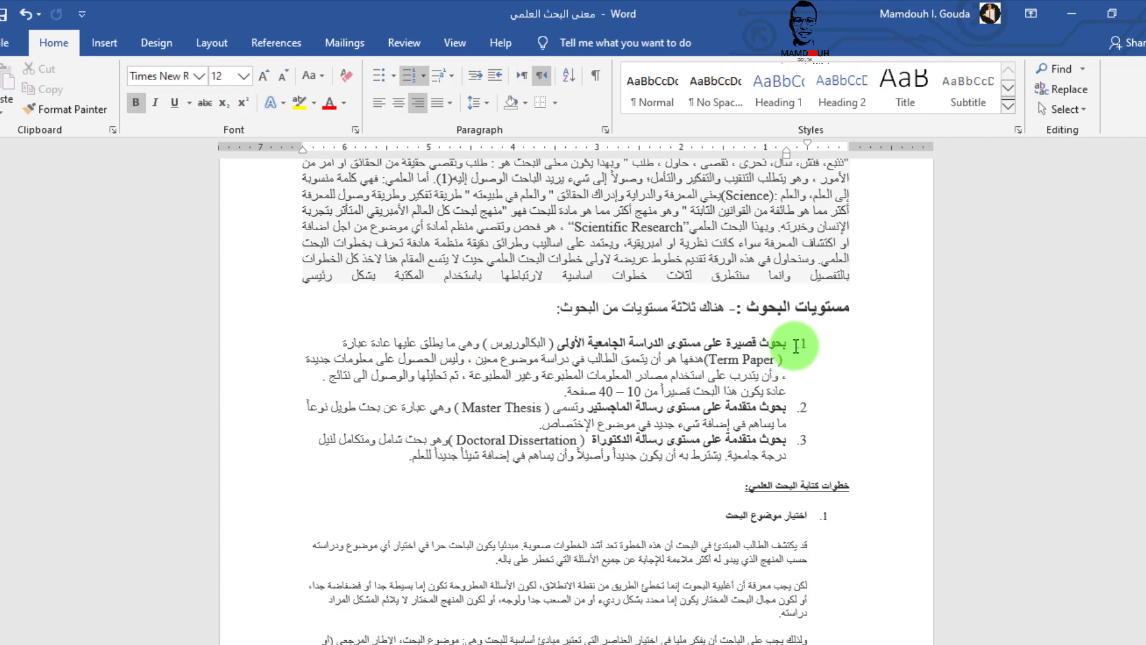
drag(789, 343, 495, 345)
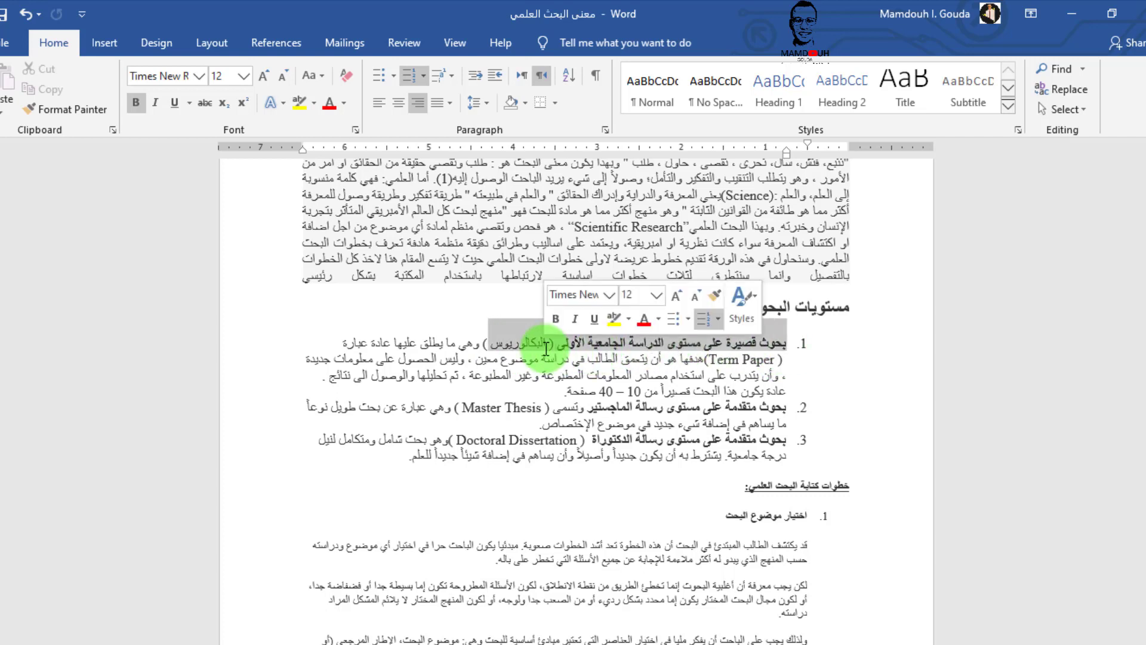
shift+click(557, 344)
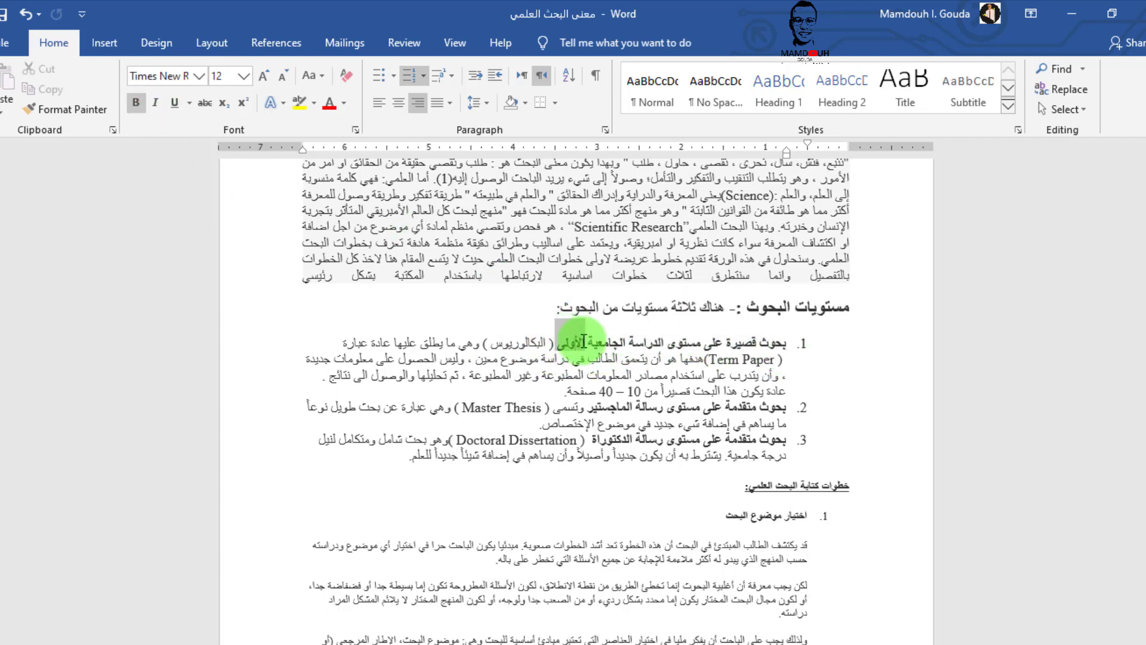
shift+click(784, 343)
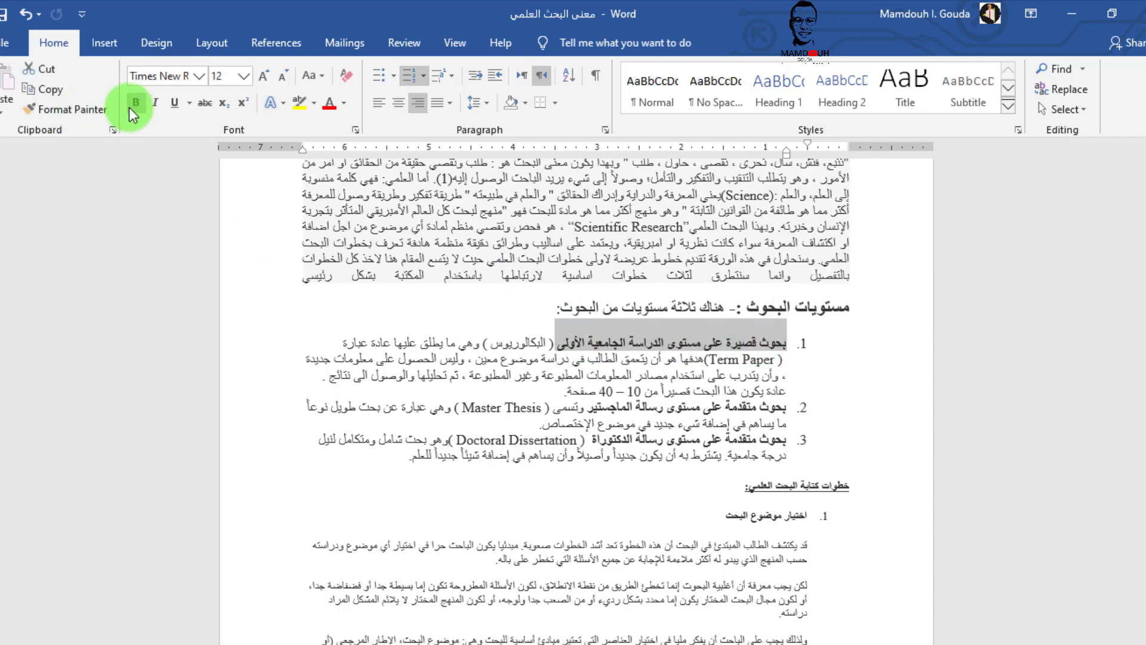
click(691, 388)
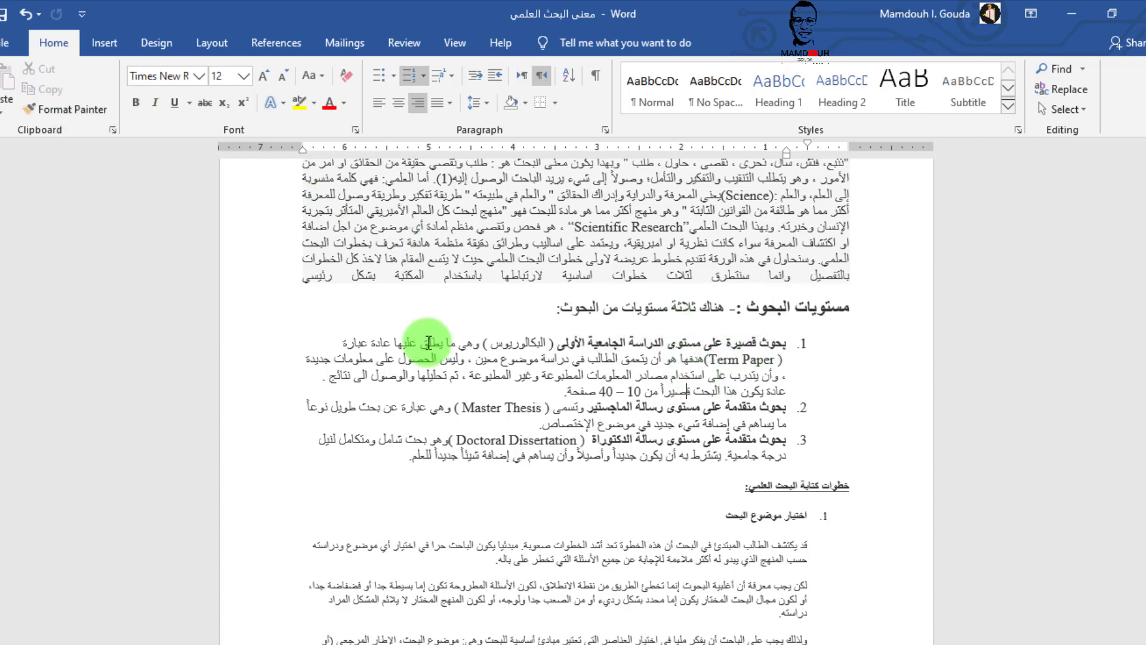
Step: Look over the document's page layout from the title down to the sections under خطوات كتابة البحث العلمي
scroll(429, 351, up, 2)
scroll(429, 351, down, 3)
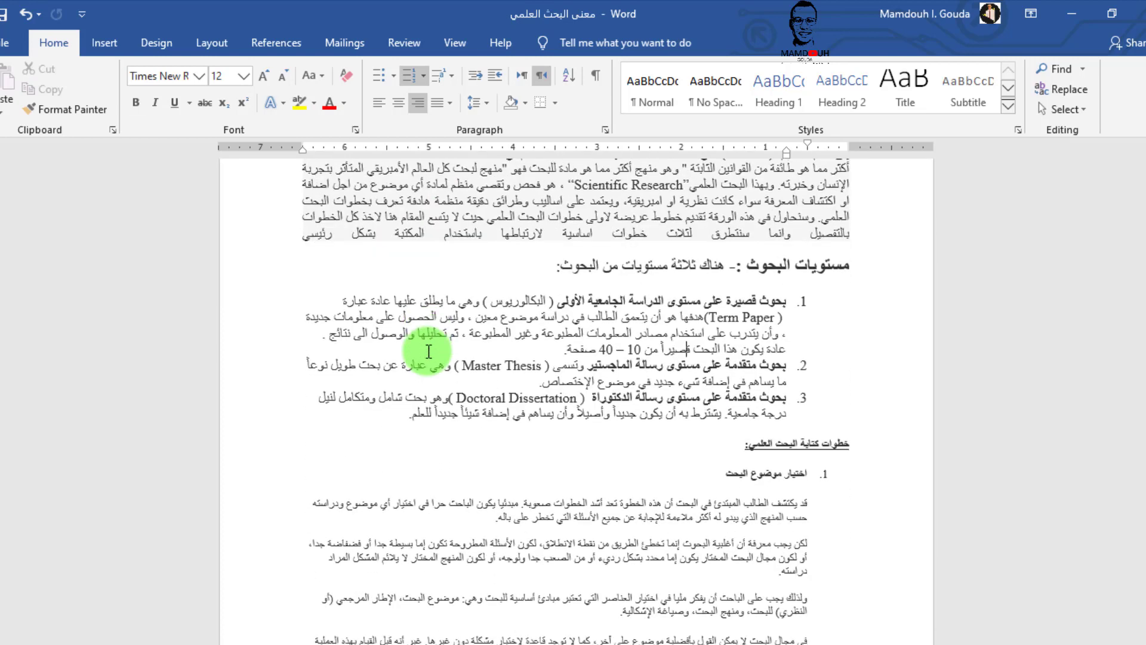
scroll(428, 352, up, 6)
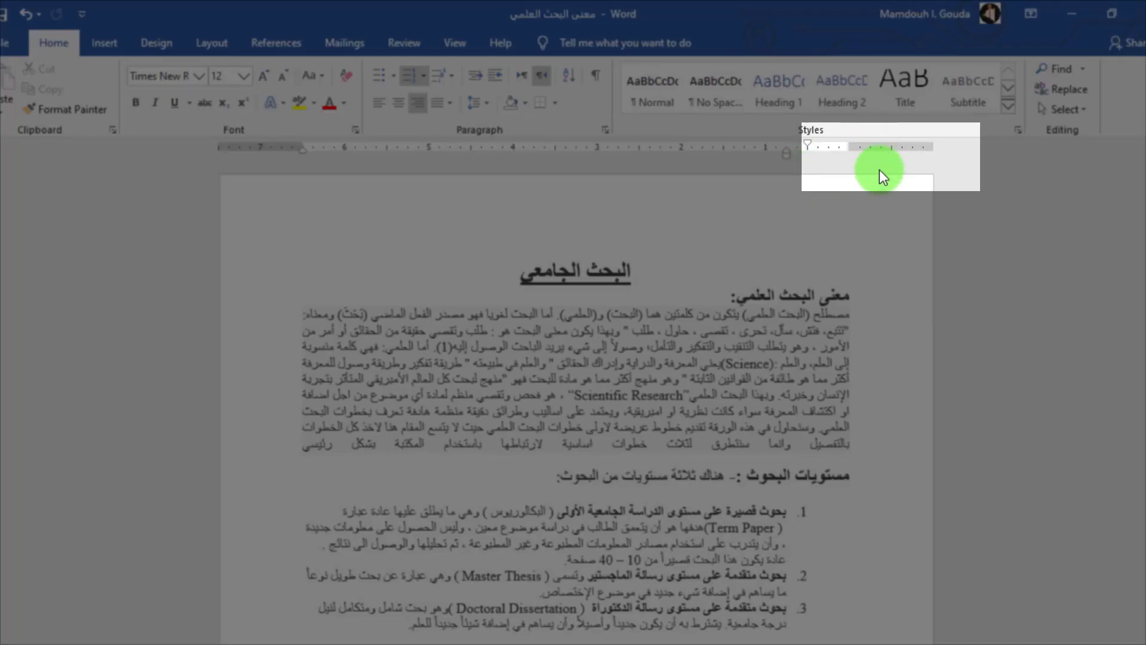
scroll(895, 376, down, 3)
scroll(894, 376, down, 3)
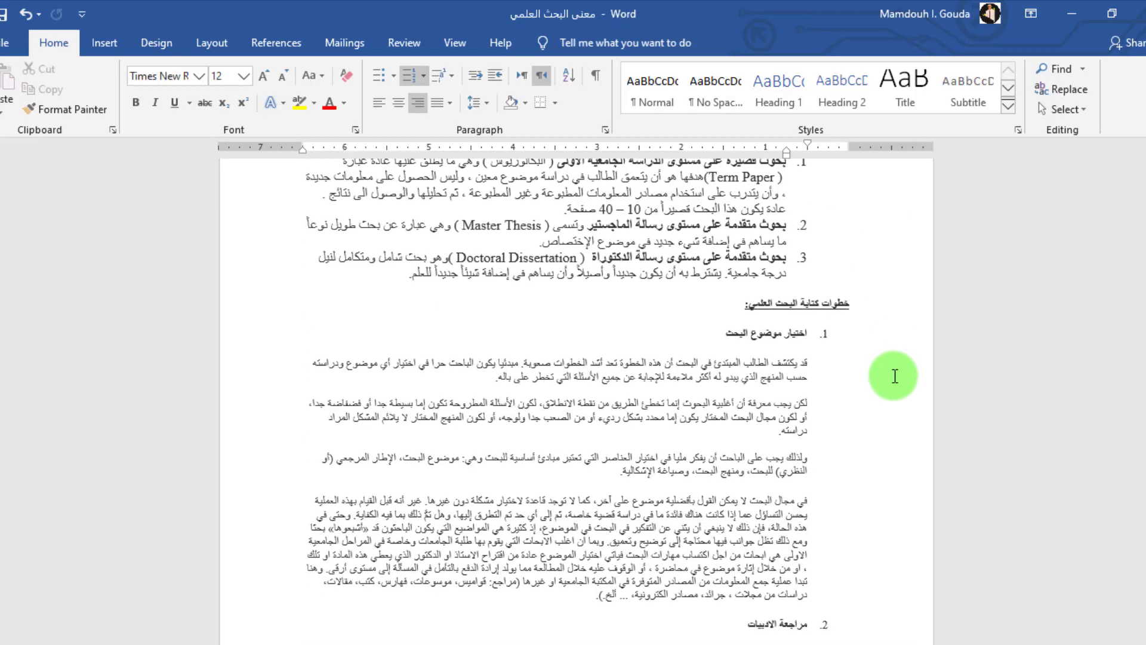
scroll(861, 392, up, 2)
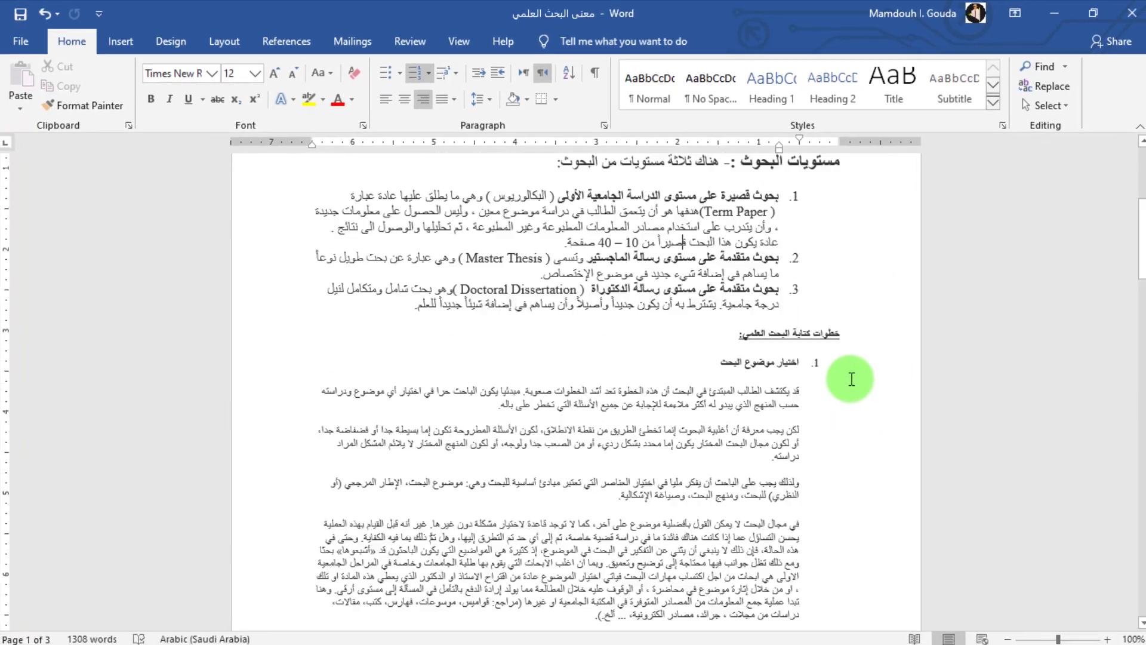
scroll(852, 379, up, 5)
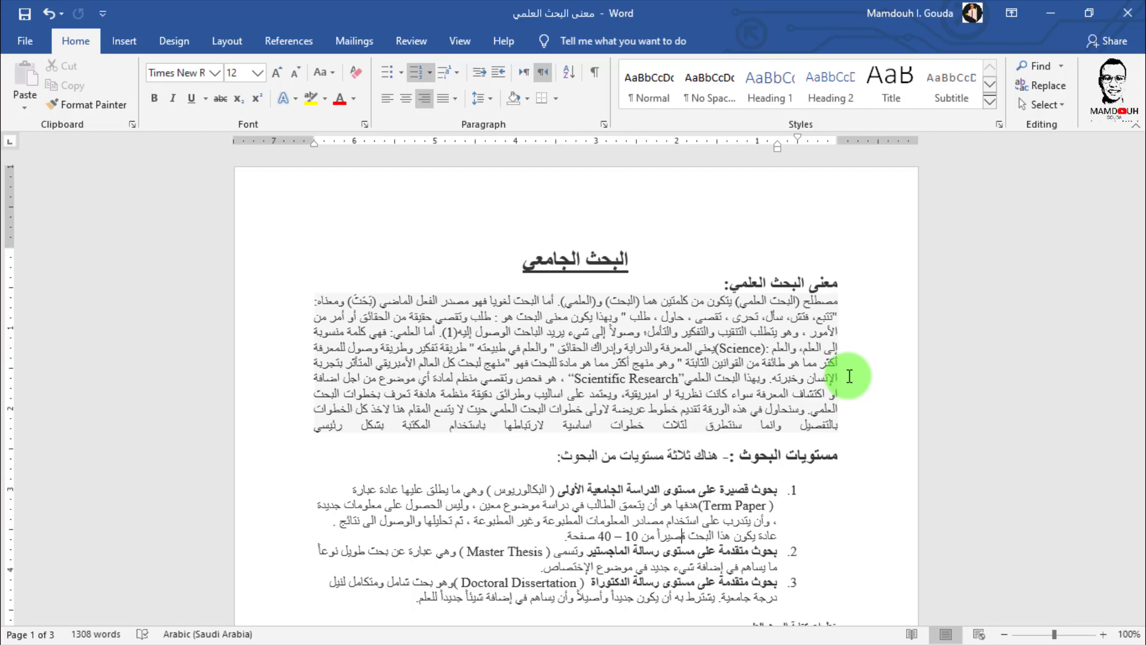
scroll(524, 381, down, 3)
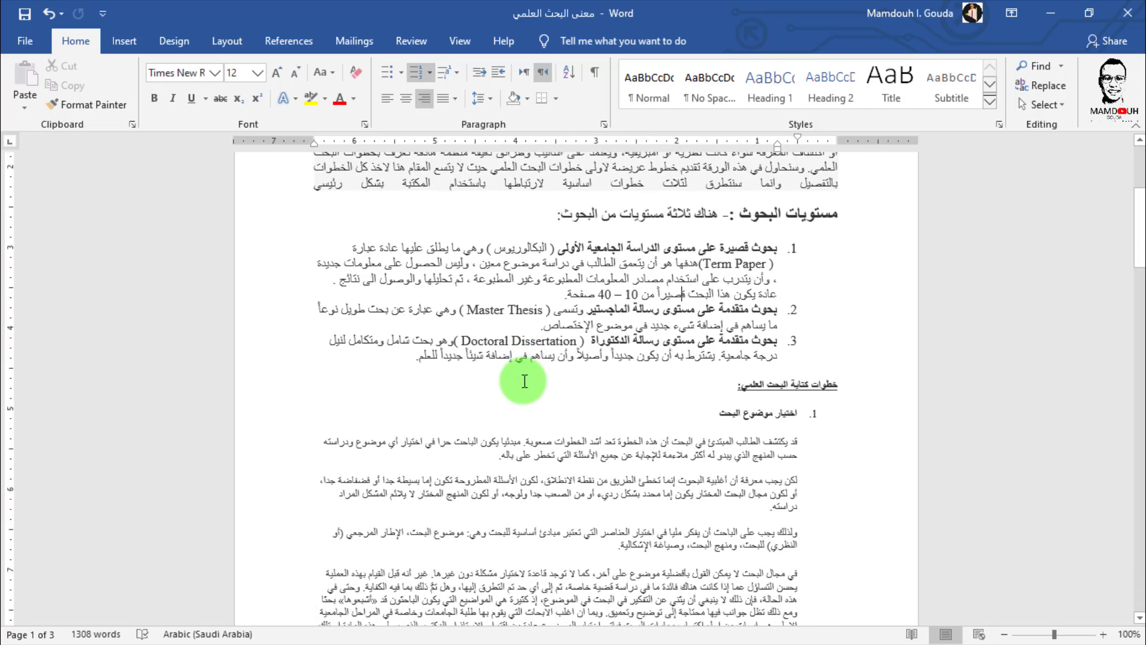
scroll(524, 381, down, 5)
scroll(526, 384, up, 9)
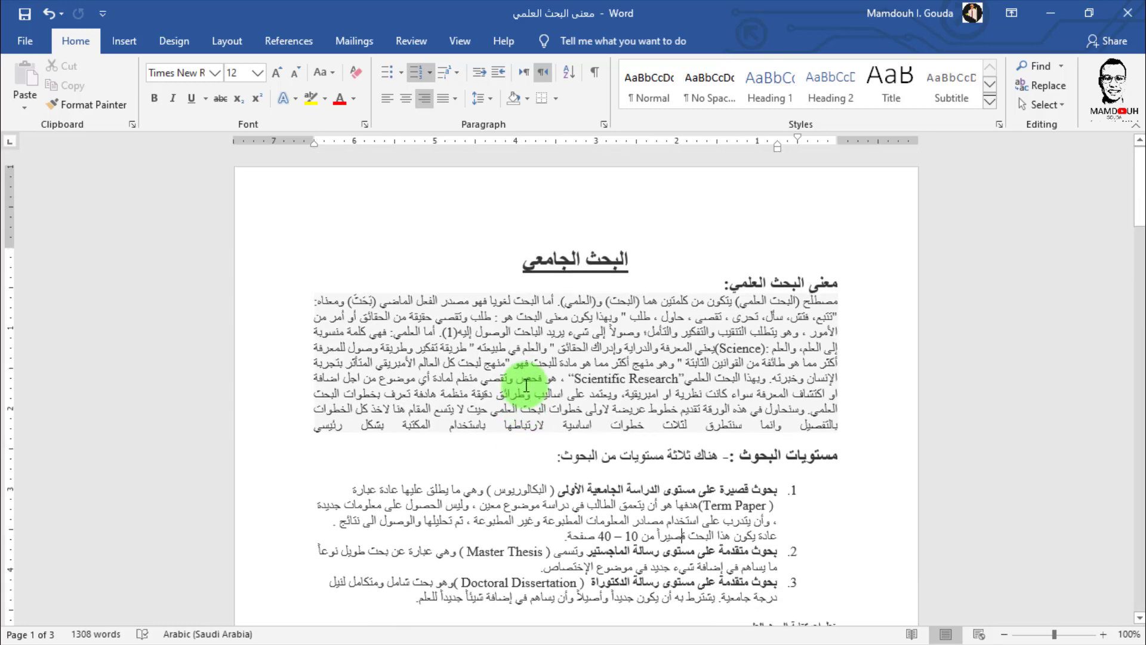
scroll(526, 385, down, 3)
scroll(475, 310, up, 3)
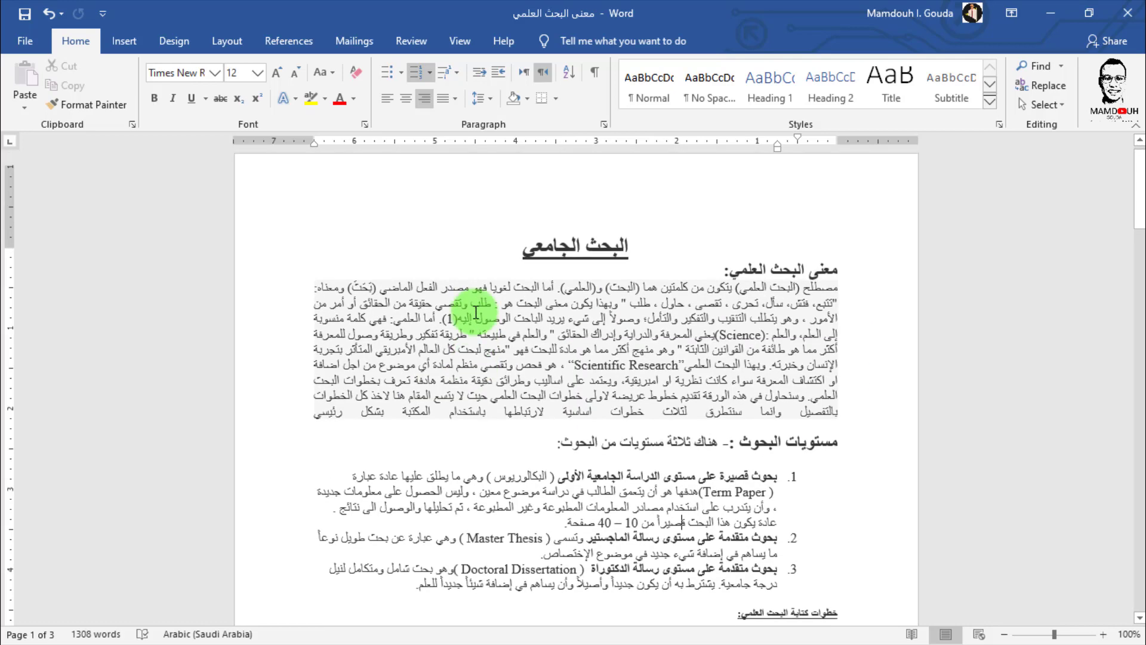
Step: Try reducing the left, right and top page margins directly on the rulers
scroll(476, 311, up, 1)
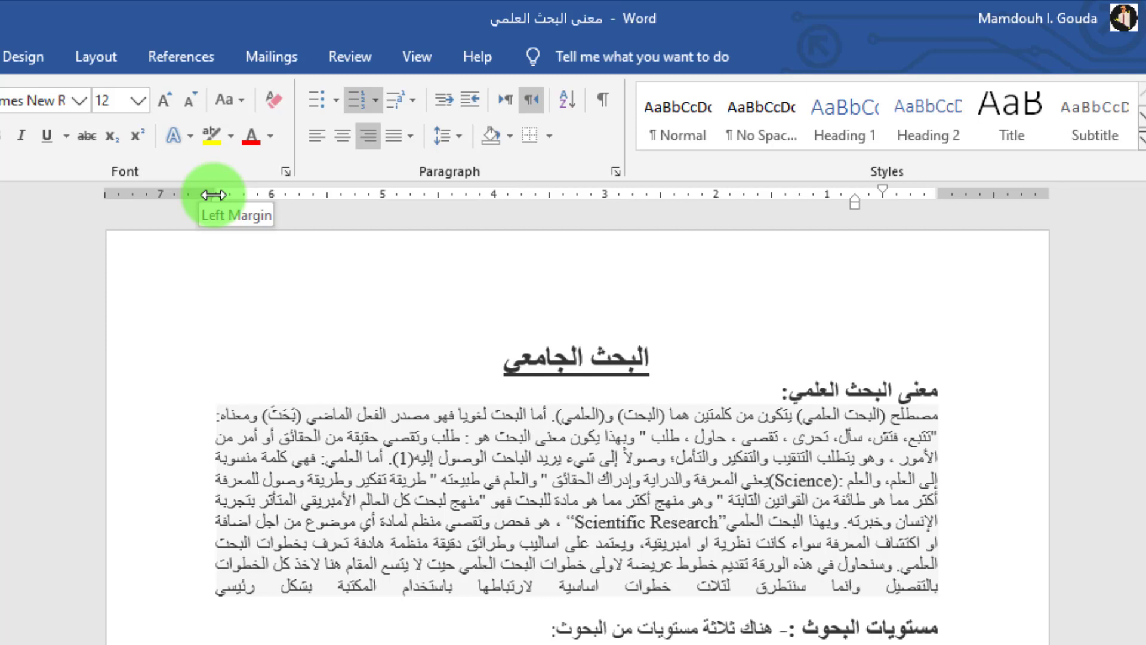
drag(213, 194, 141, 197)
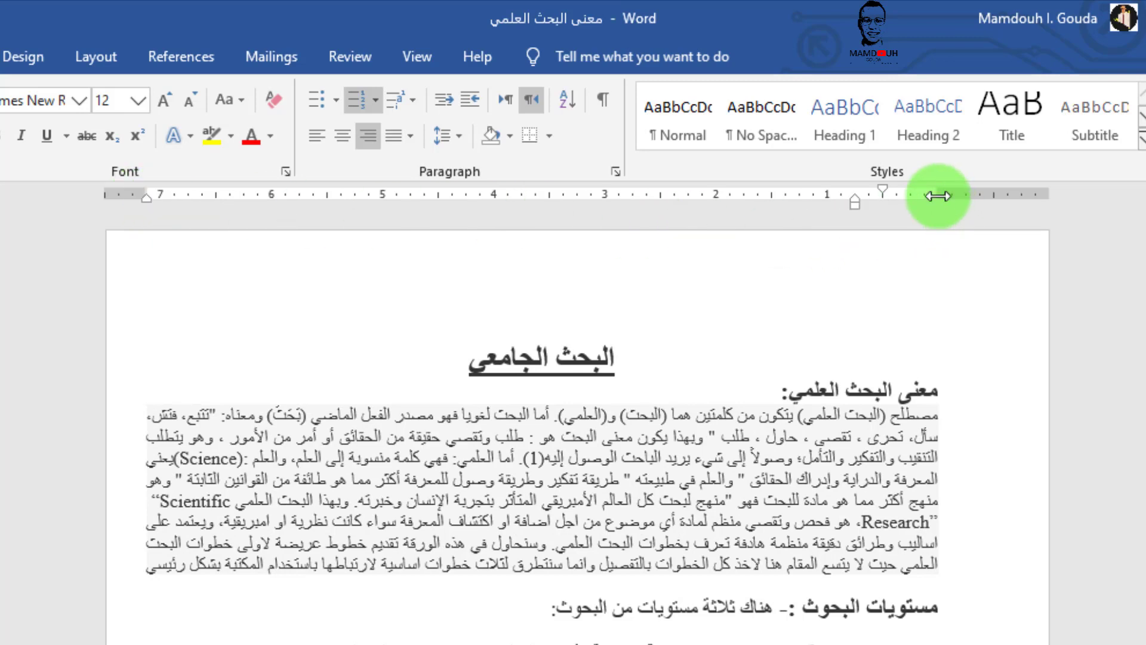
drag(937, 195, 1011, 194)
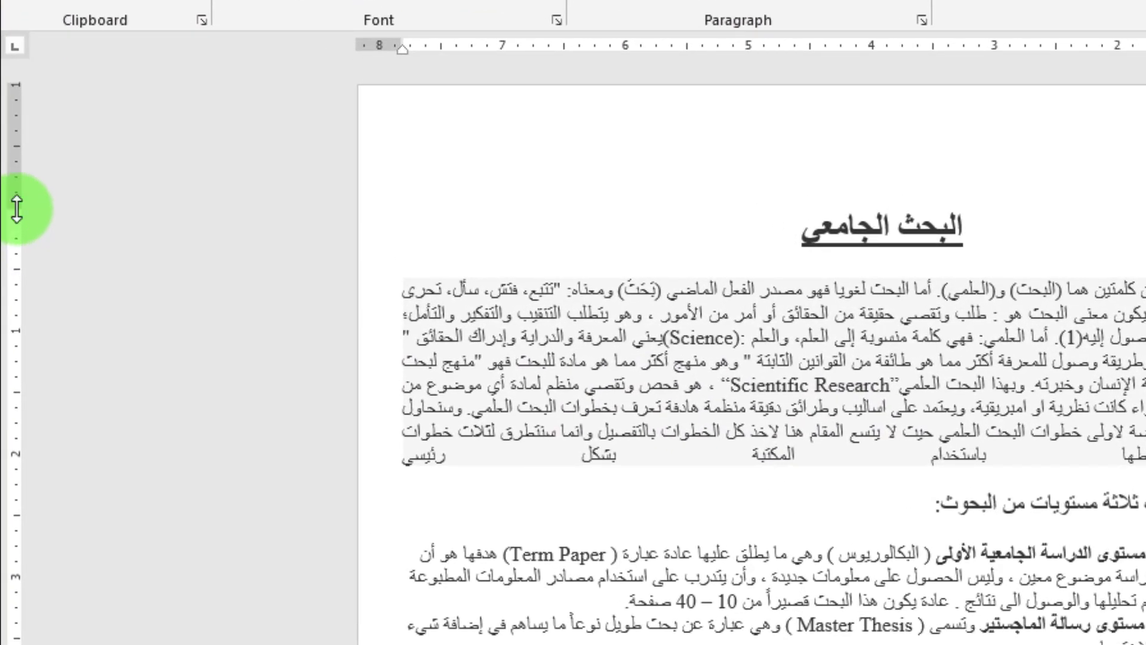
drag(16, 208, 10, 184)
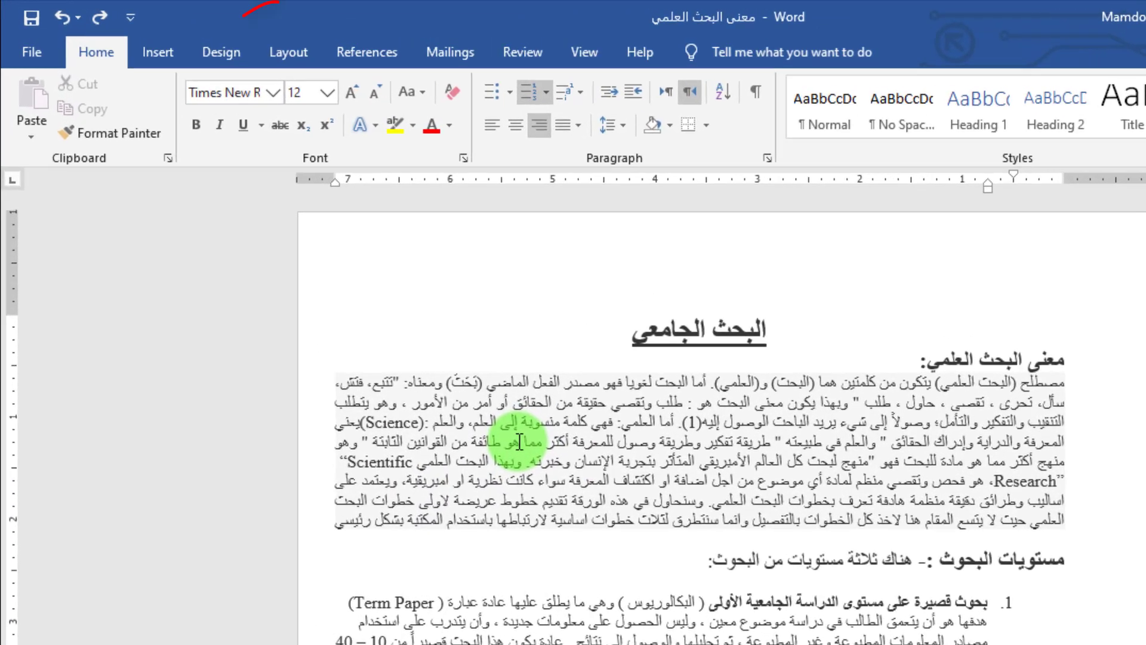
Step: Apply the Narrow margin preset to the document, with 0.5" on all four sides
click(290, 53)
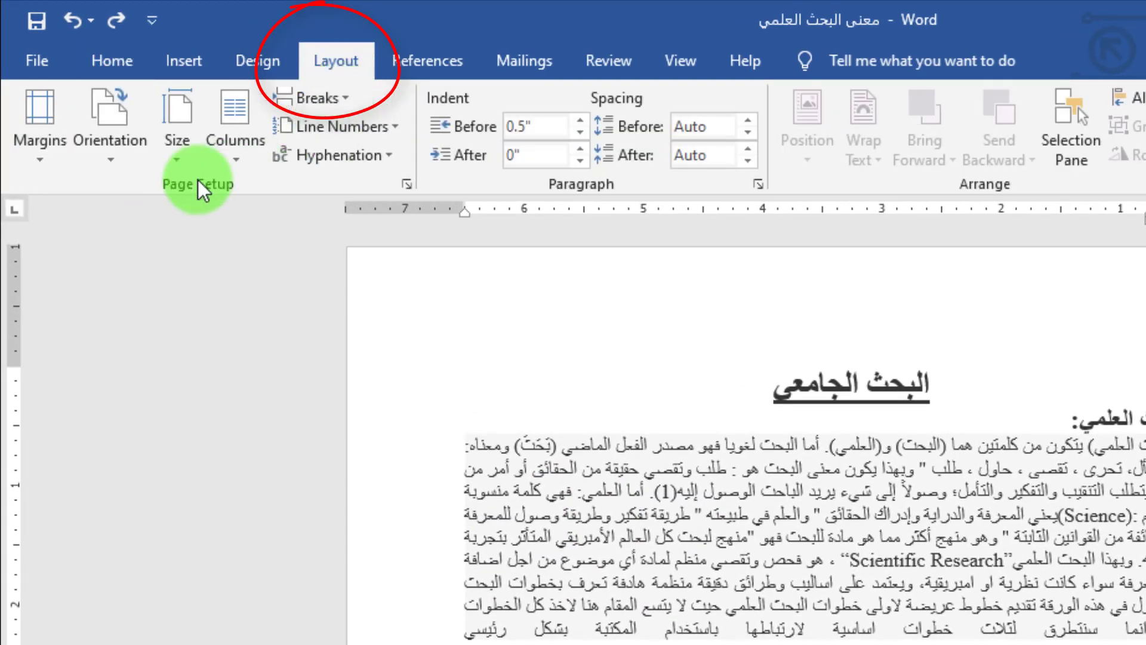
click(41, 152)
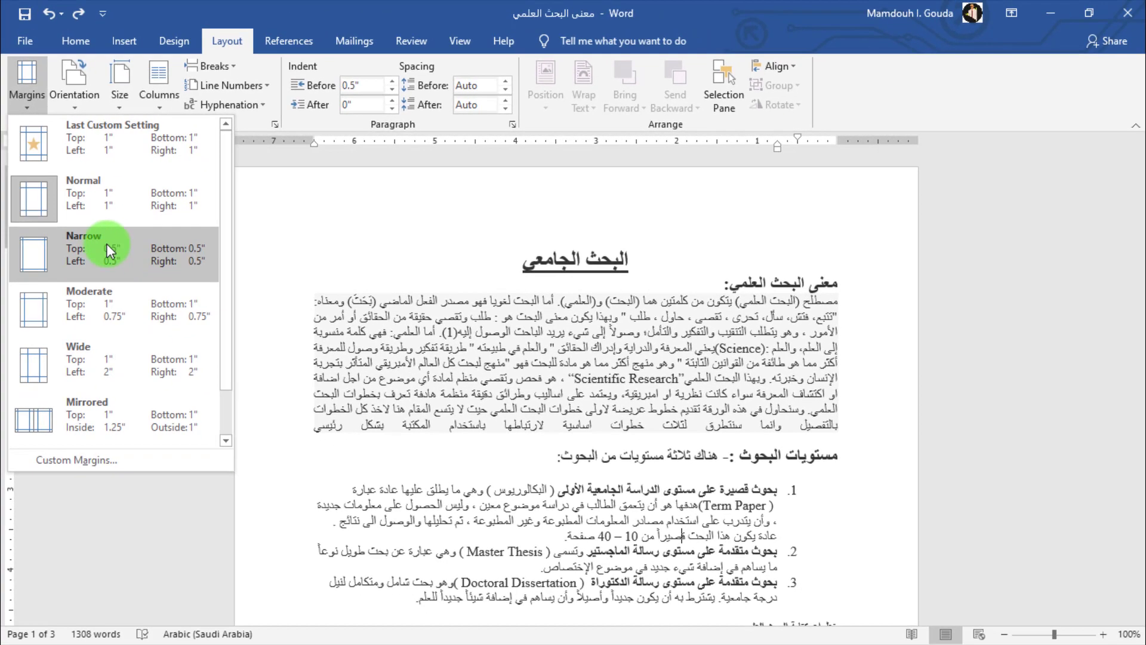
key(Escape)
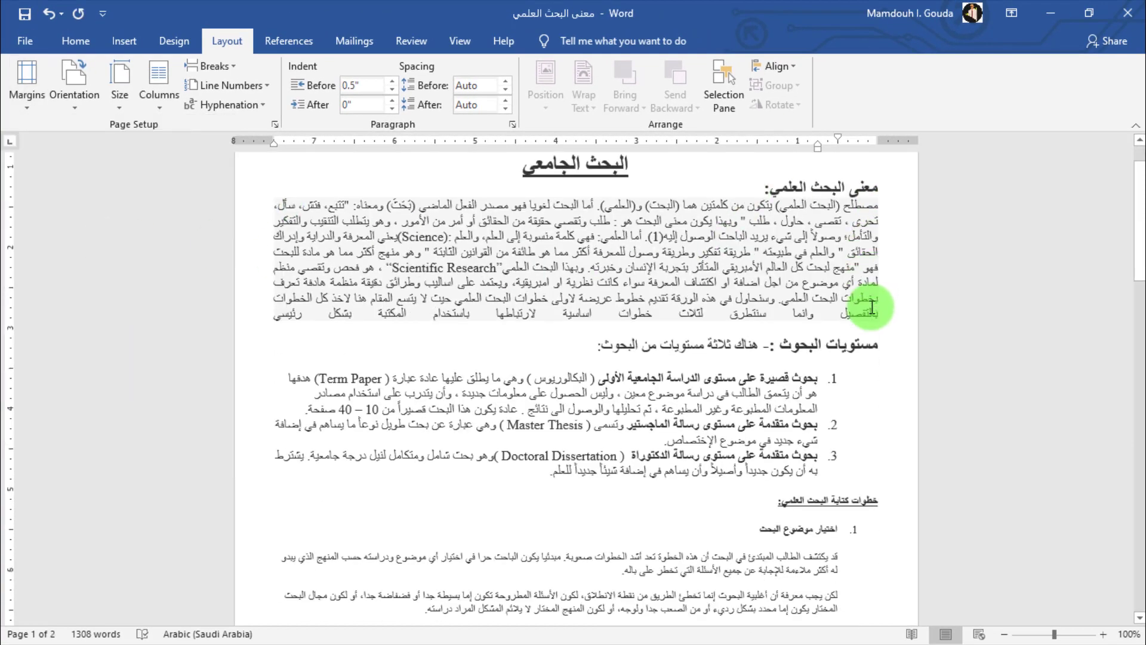
scroll(799, 302, down, 3)
scroll(371, 200, up, 4)
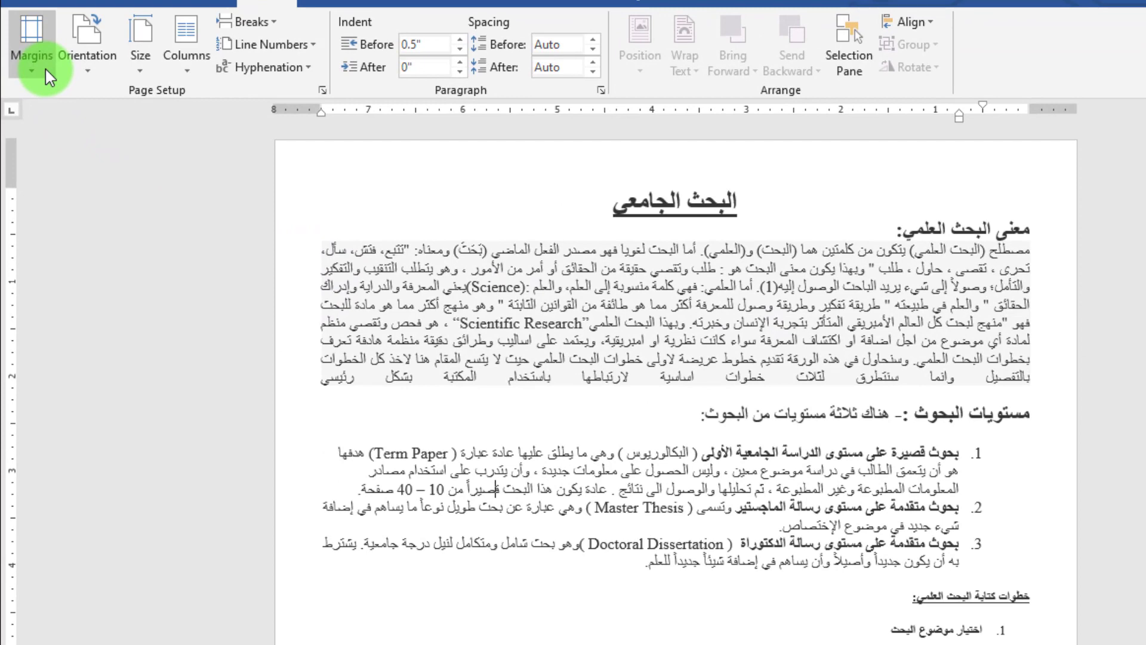
Step: Review the custom margin settings for the whole document, accept them as they are, and look through the pages
click(38, 105)
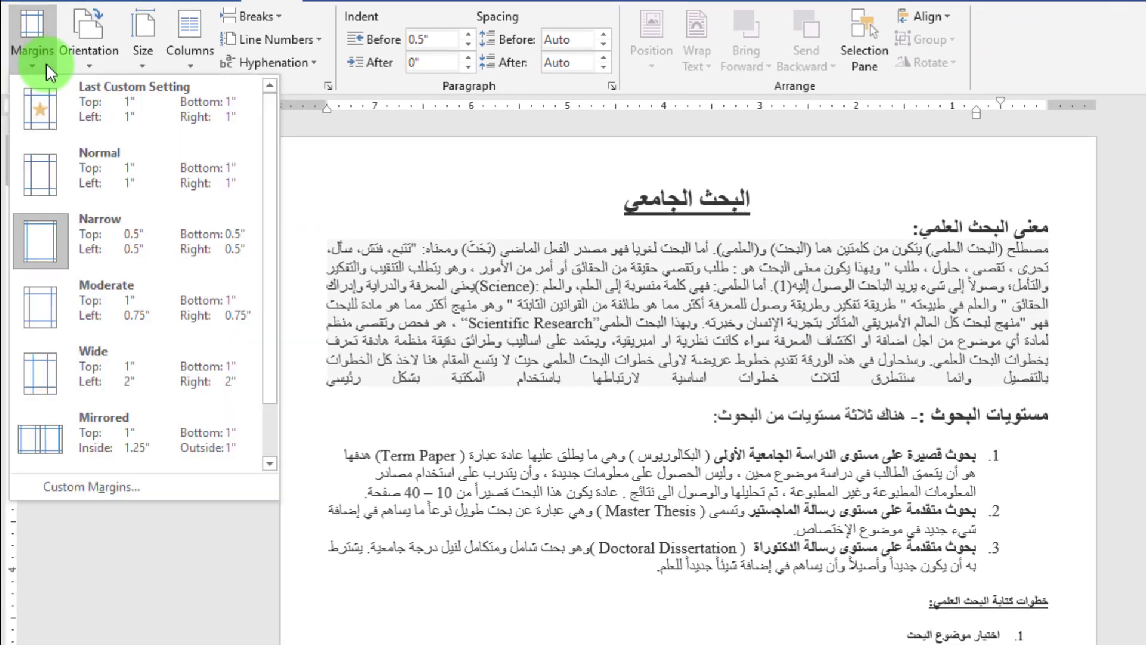
click(93, 486)
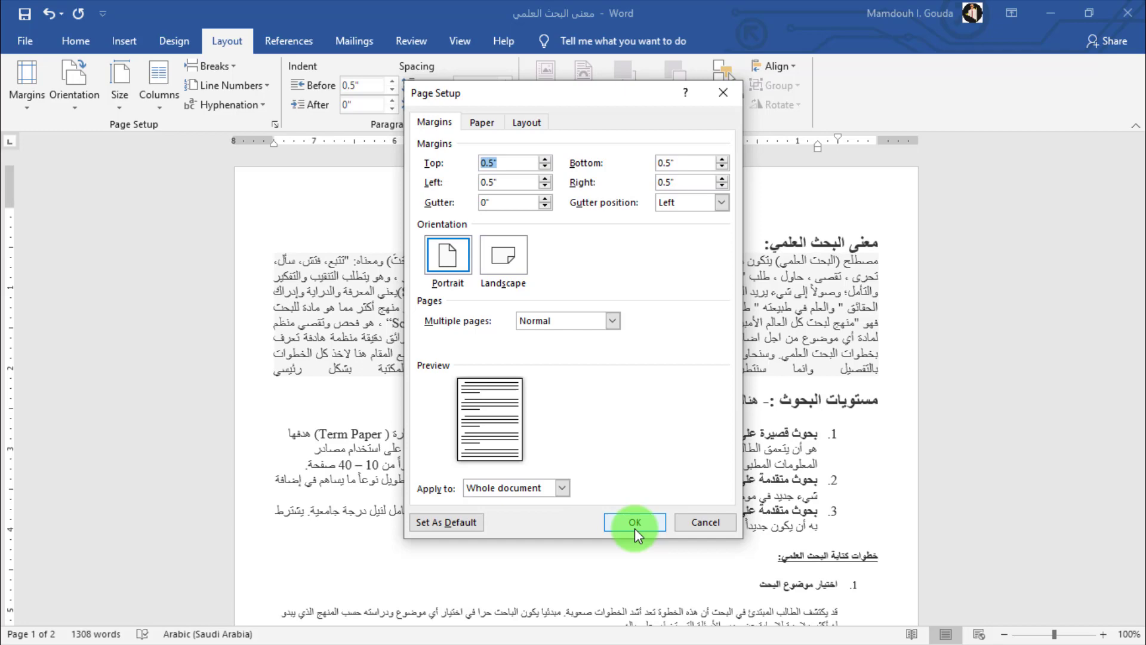
click(635, 522)
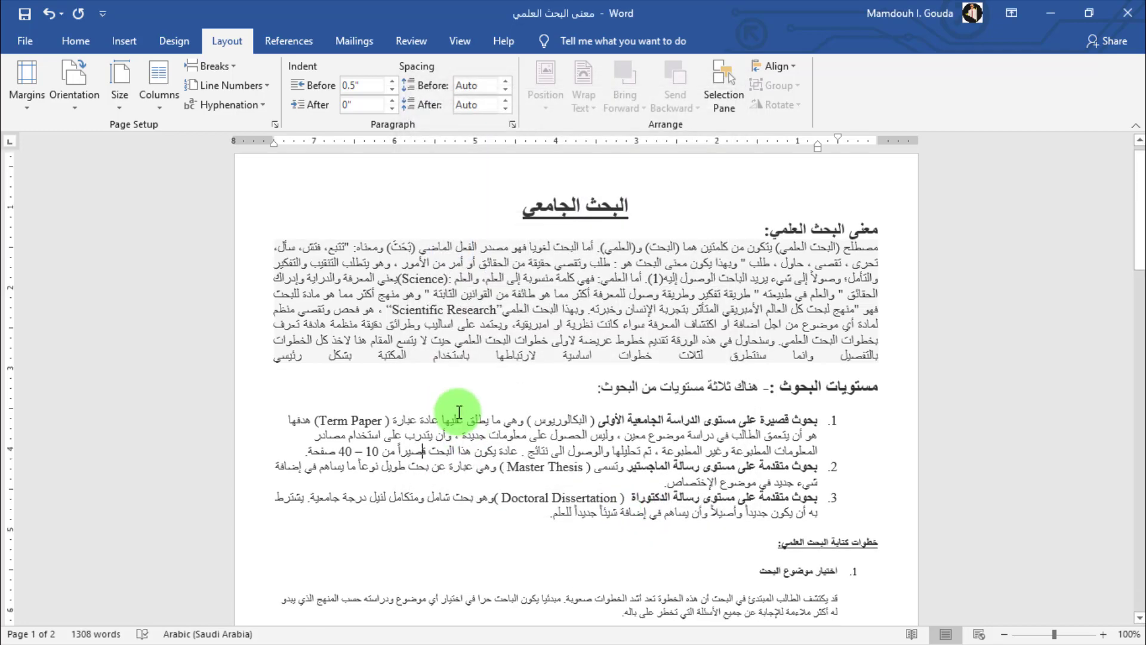
scroll(458, 412, down, 5)
scroll(458, 412, down, 7)
scroll(457, 410, up, 12)
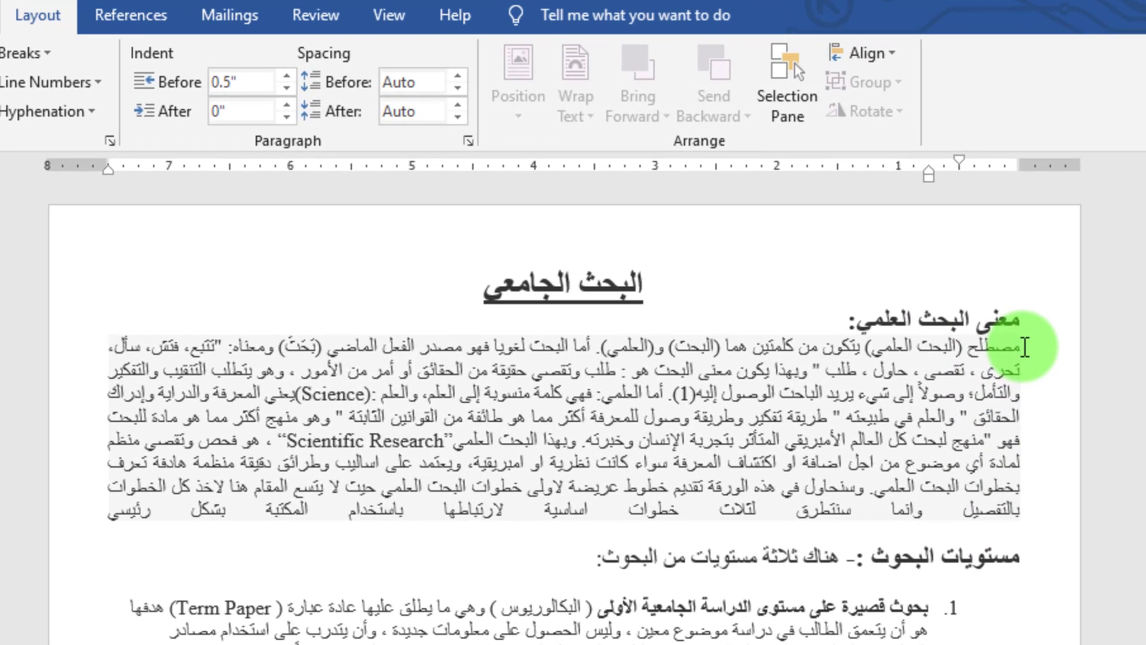
Step: Indent the paragraph under معنى البحث العلمي by 0.19" before the text, and try out its opposite indent
drag(880, 261, 798, 284)
drag(903, 386, 143, 524)
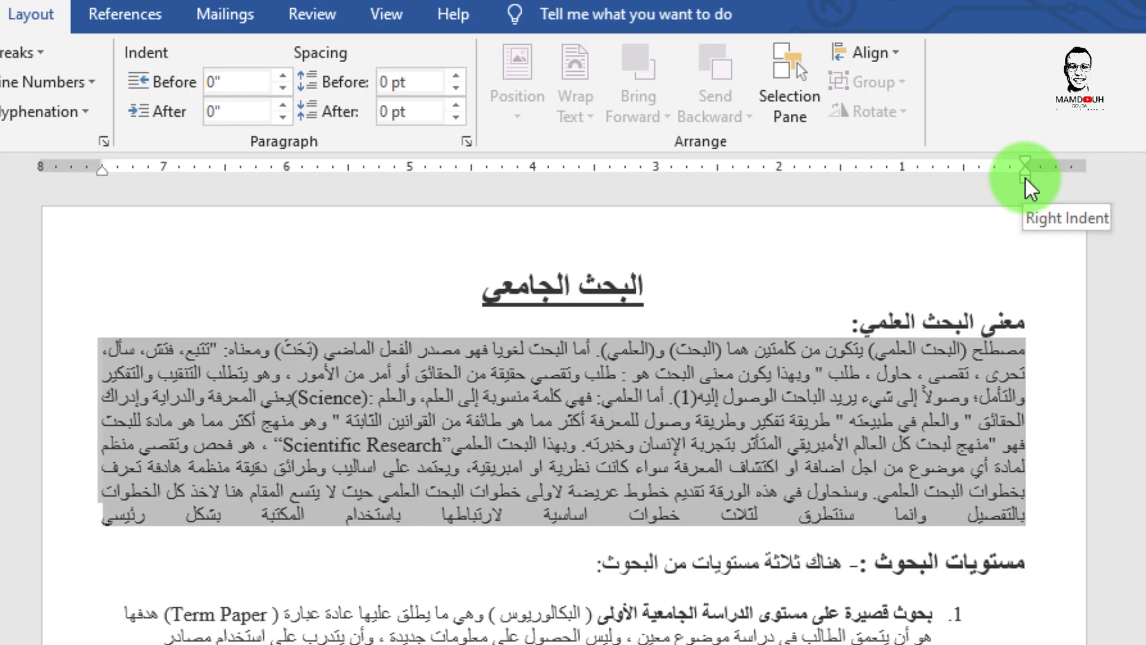
mouse_move(1024, 178)
mouse_down()
mouse_move(1006, 180)
mouse_move(1072, 179)
mouse_move(1011, 181)
mouse_move(1002, 195)
mouse_up()
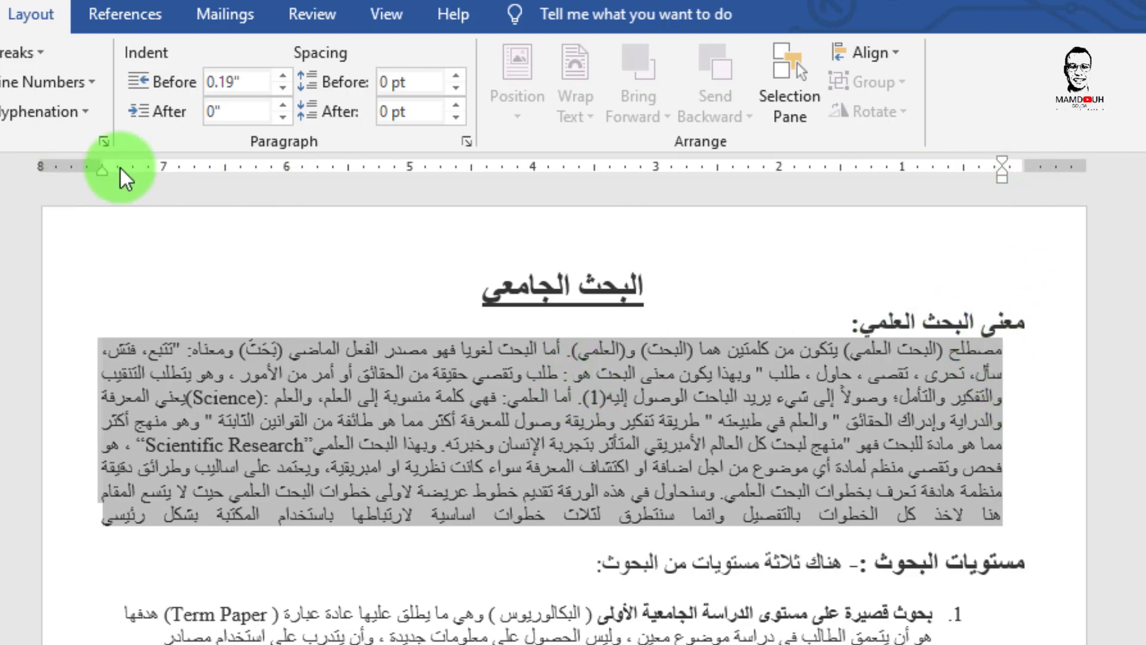
drag(111, 174, 250, 184)
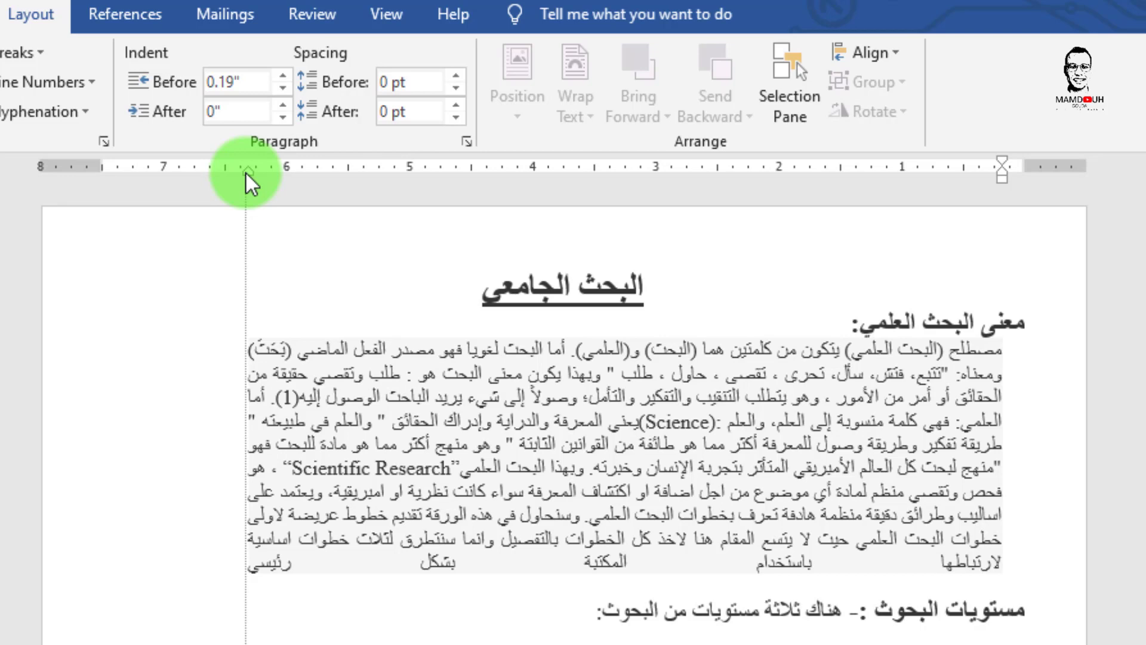
drag(249, 185, 101, 173)
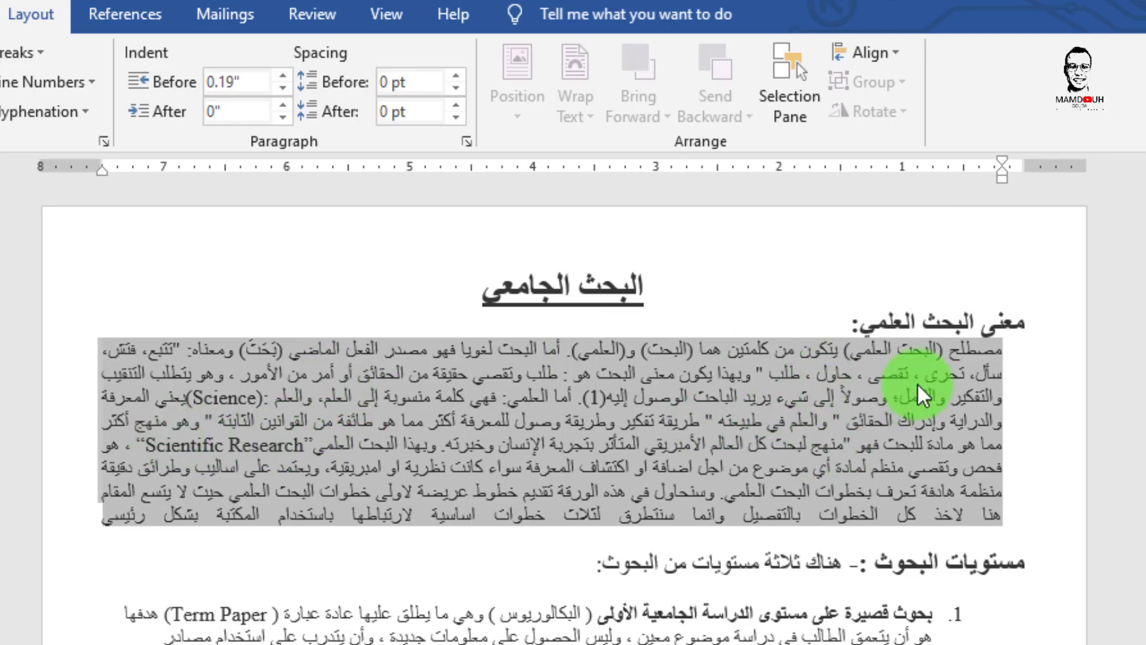
Step: Remove the numbering from the three research levels listed under مستويات البحوث
scroll(883, 394, down, 2)
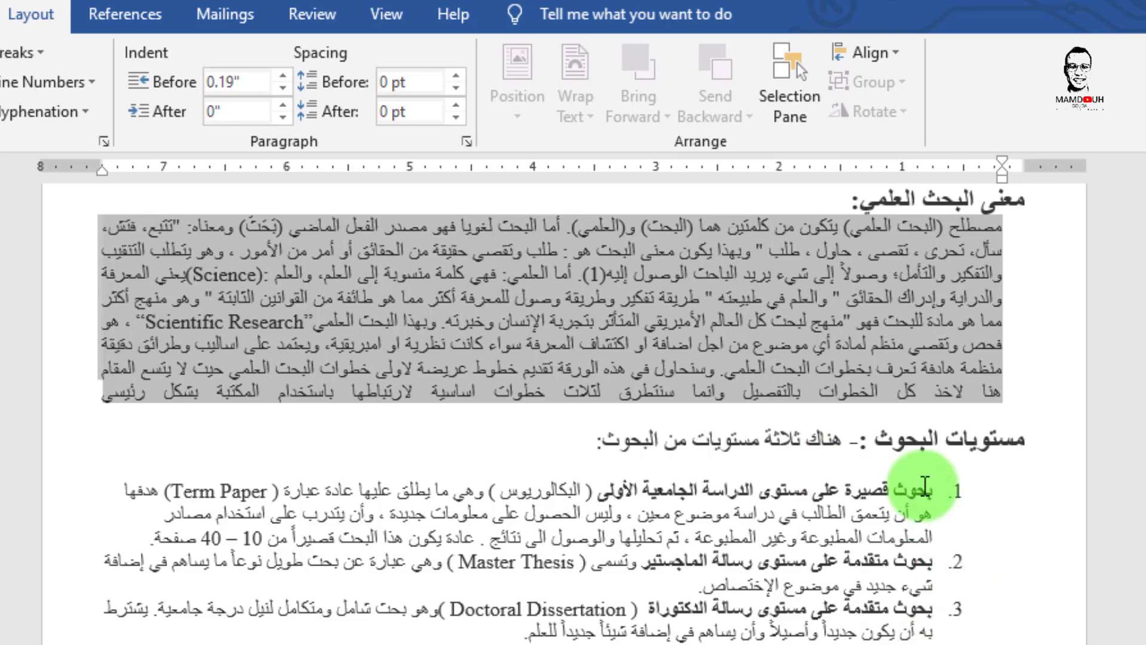
drag(924, 487, 627, 633)
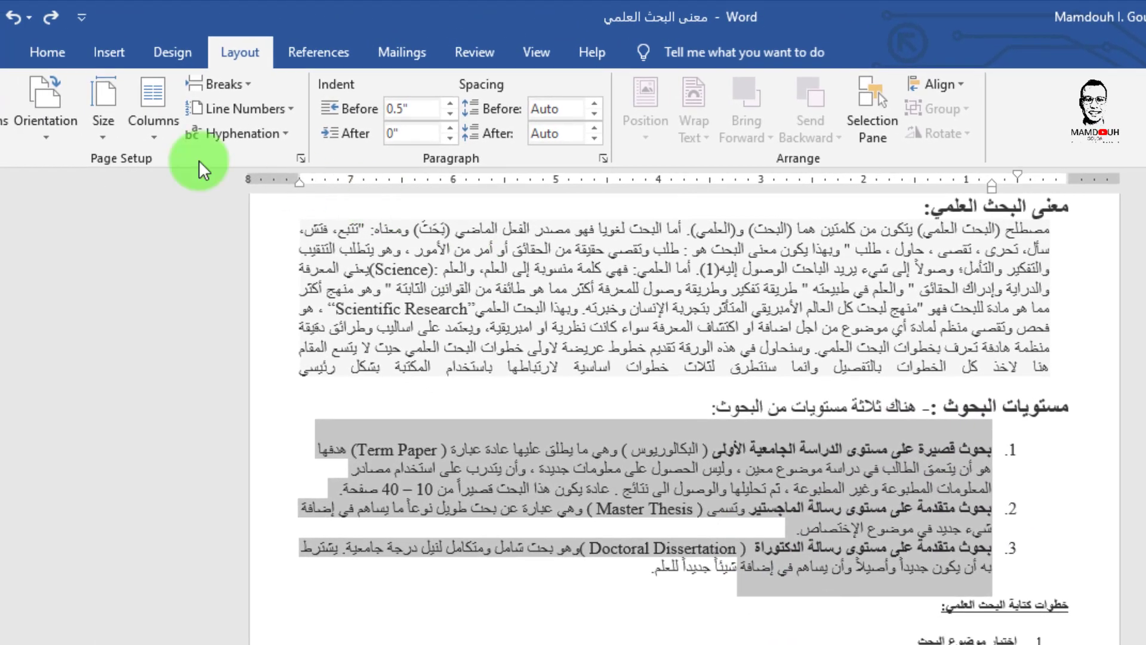
click(44, 51)
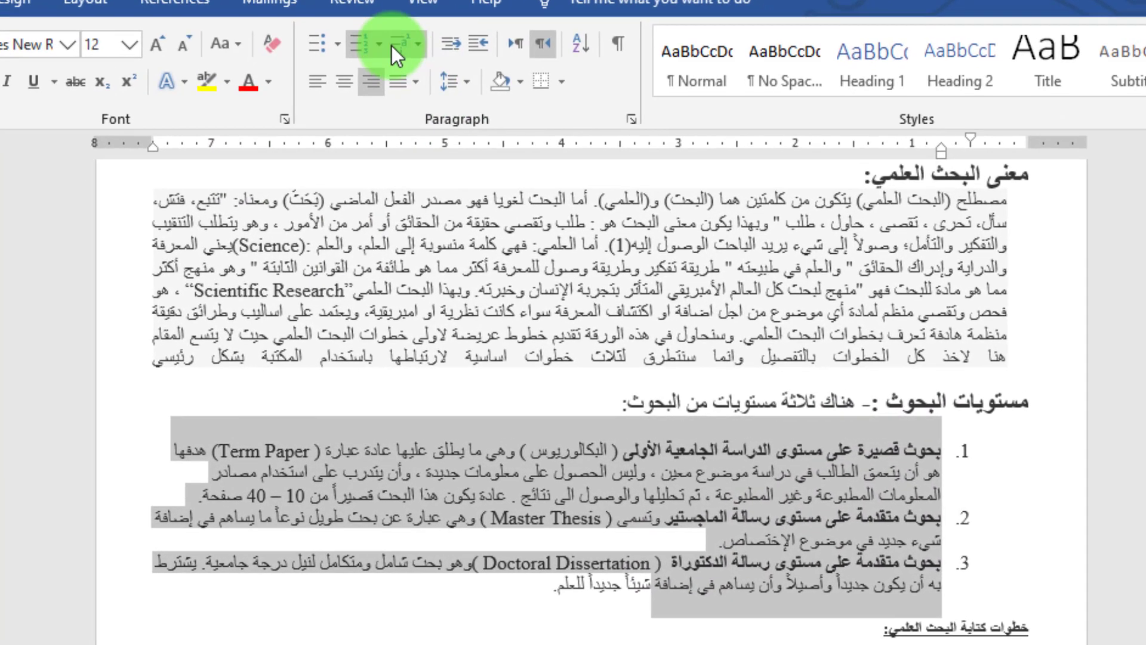
click(381, 41)
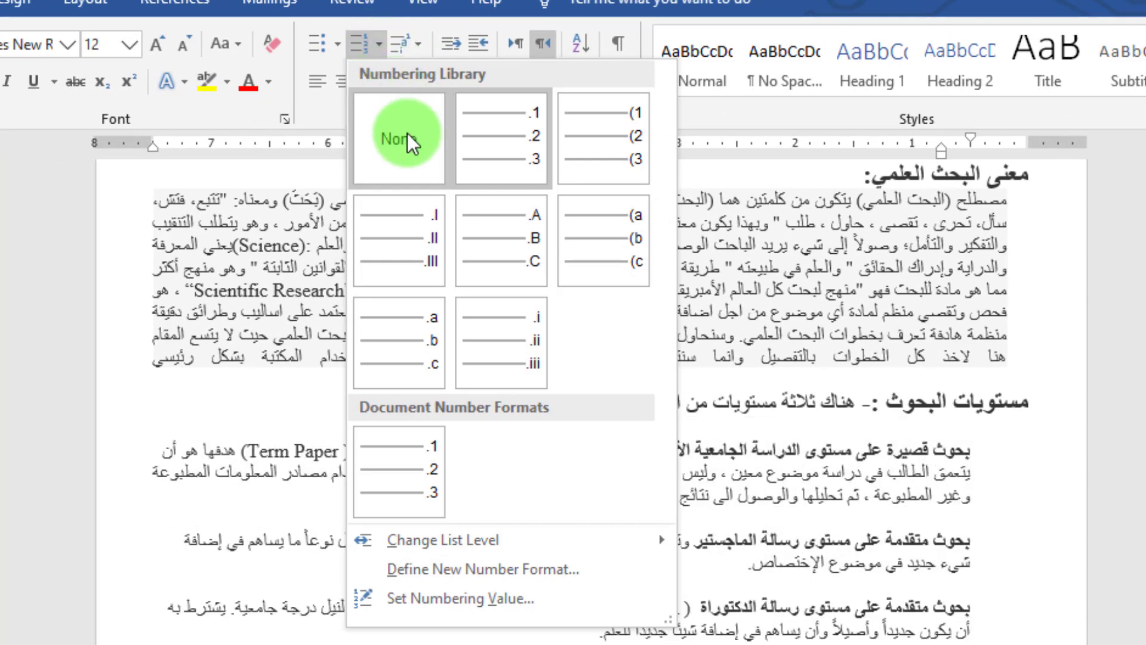
click(407, 134)
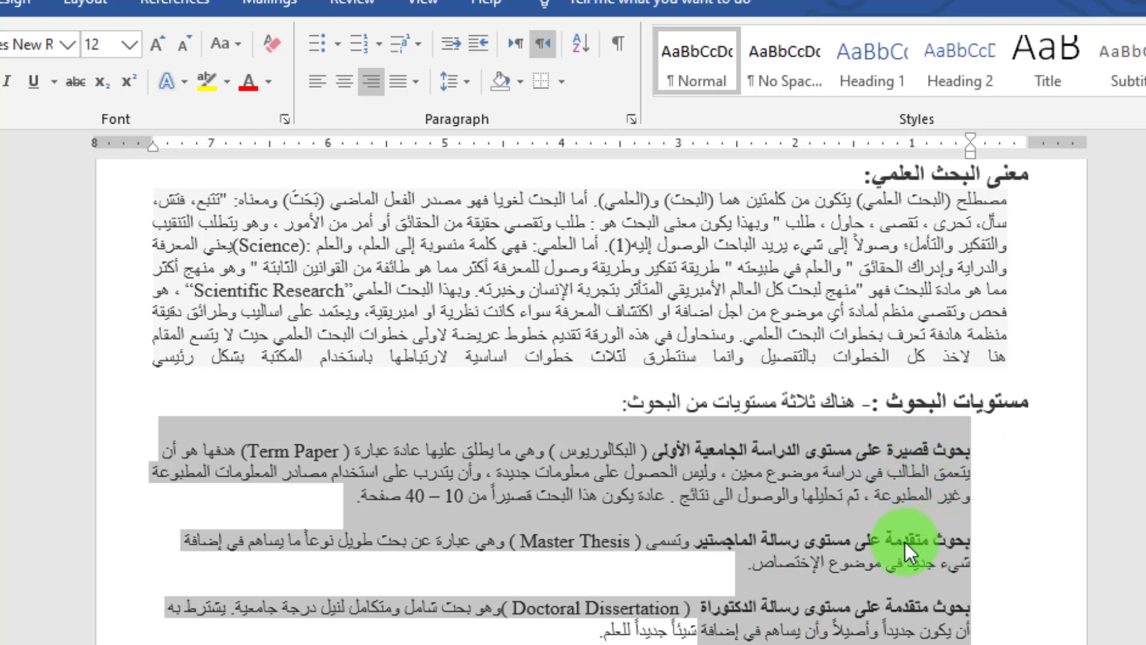
Step: Select the openings of the three paragraphs under مستويات البحوث together and number them in the 1) 2) 3) format
drag(936, 456, 859, 444)
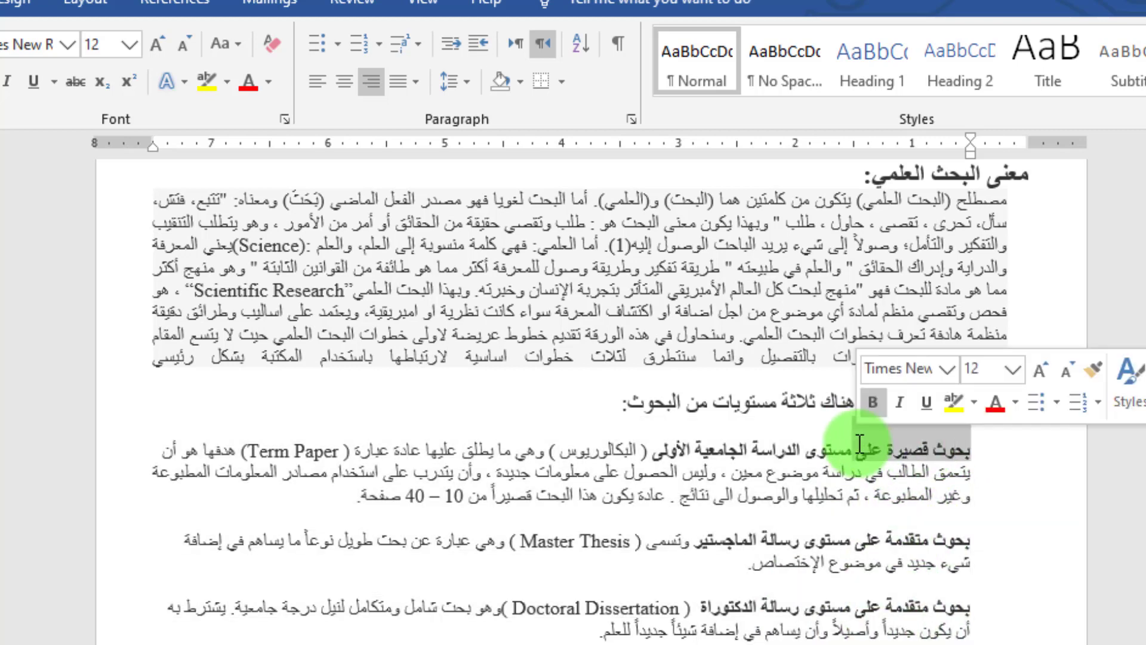
drag(962, 540, 852, 540)
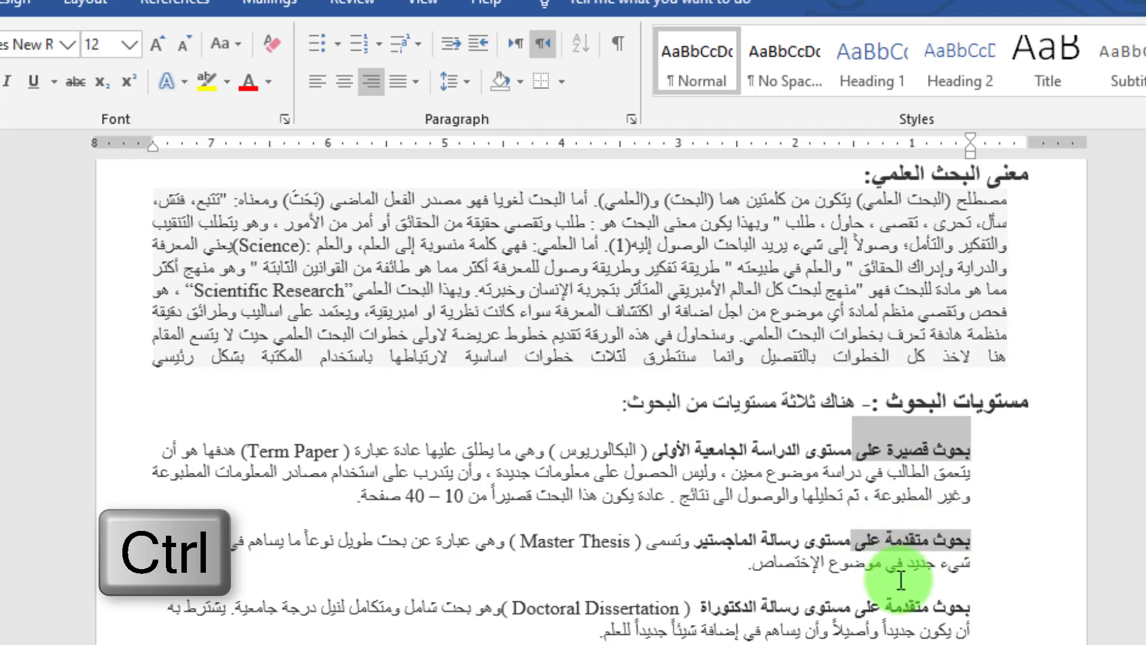
drag(962, 607, 872, 608)
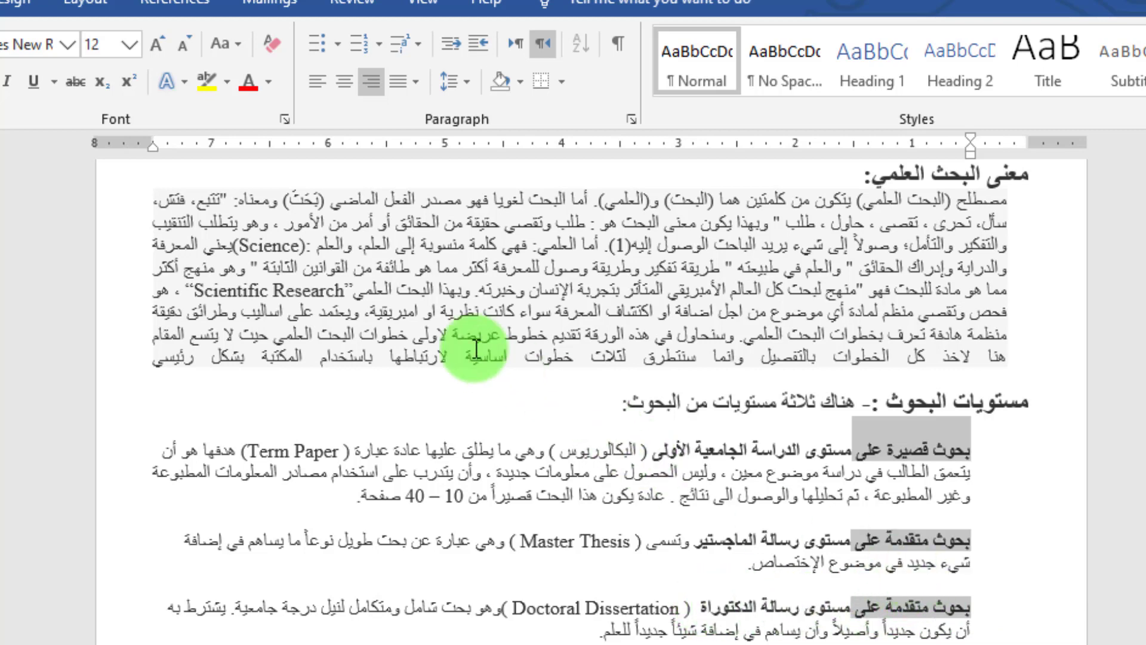
click(338, 43)
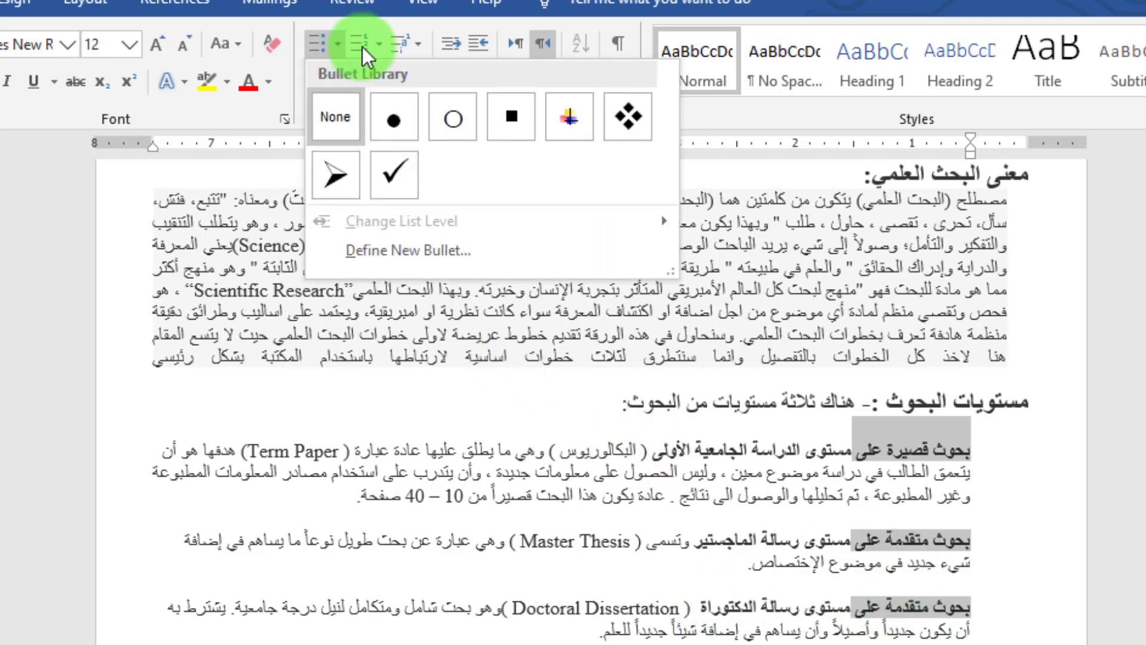
click(378, 44)
click(378, 43)
click(334, 46)
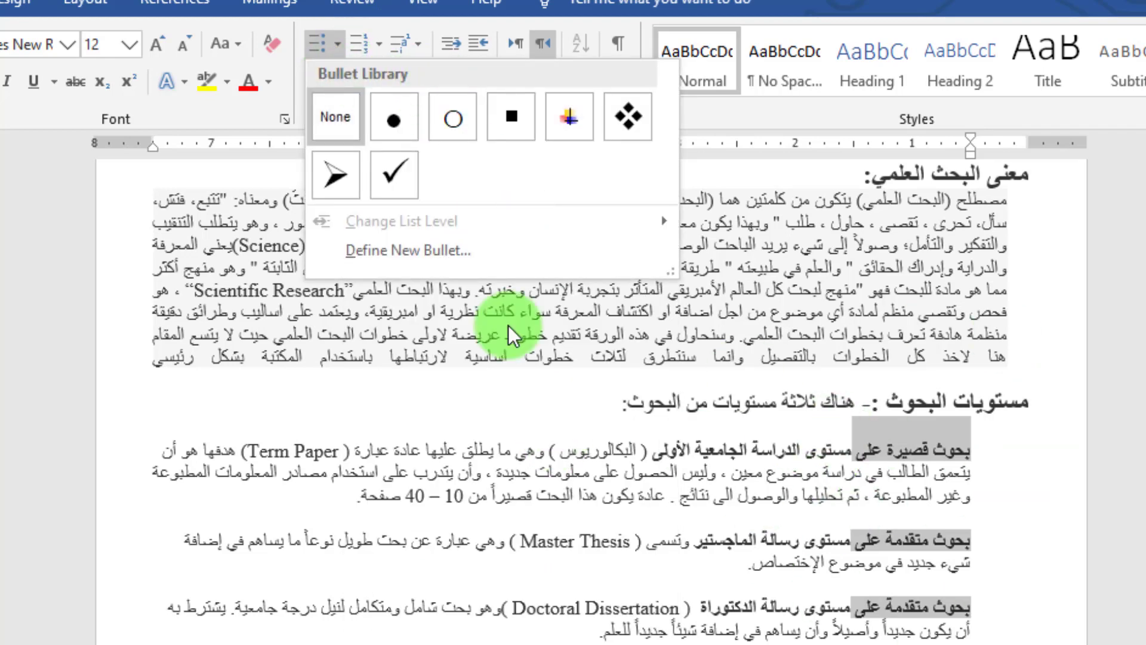
click(374, 40)
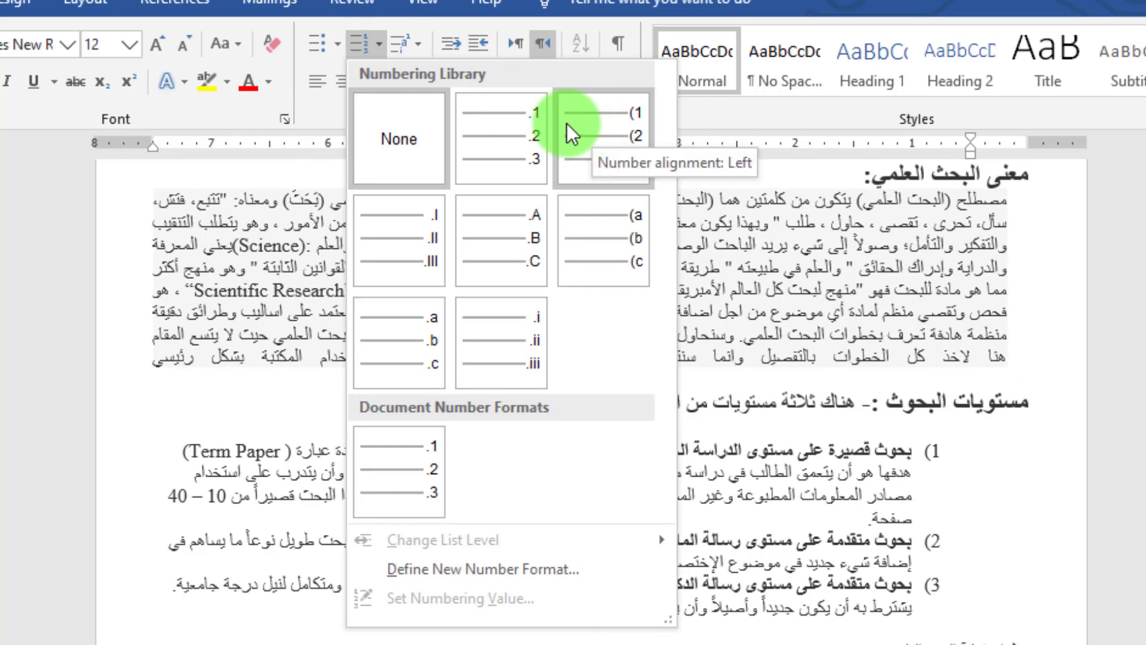
click(586, 128)
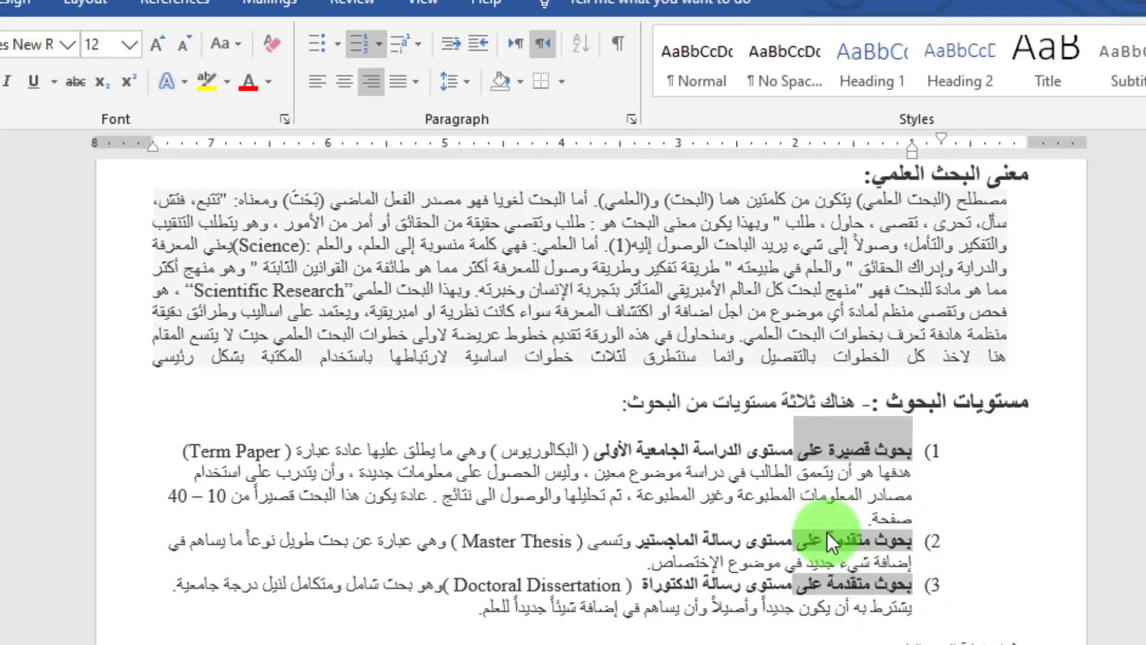
click(891, 453)
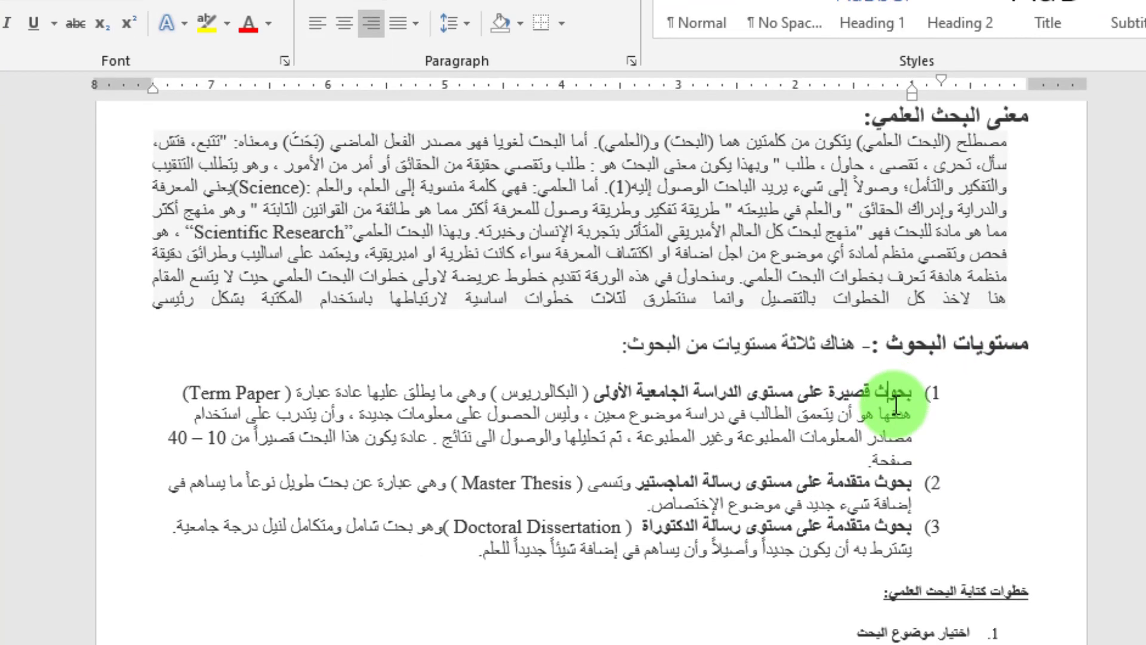
Step: Reduce the indents of the 1) 2) 3) list on the ruler, with numbers about 0.1" and text about 0.4" from the margin
drag(895, 406, 823, 523)
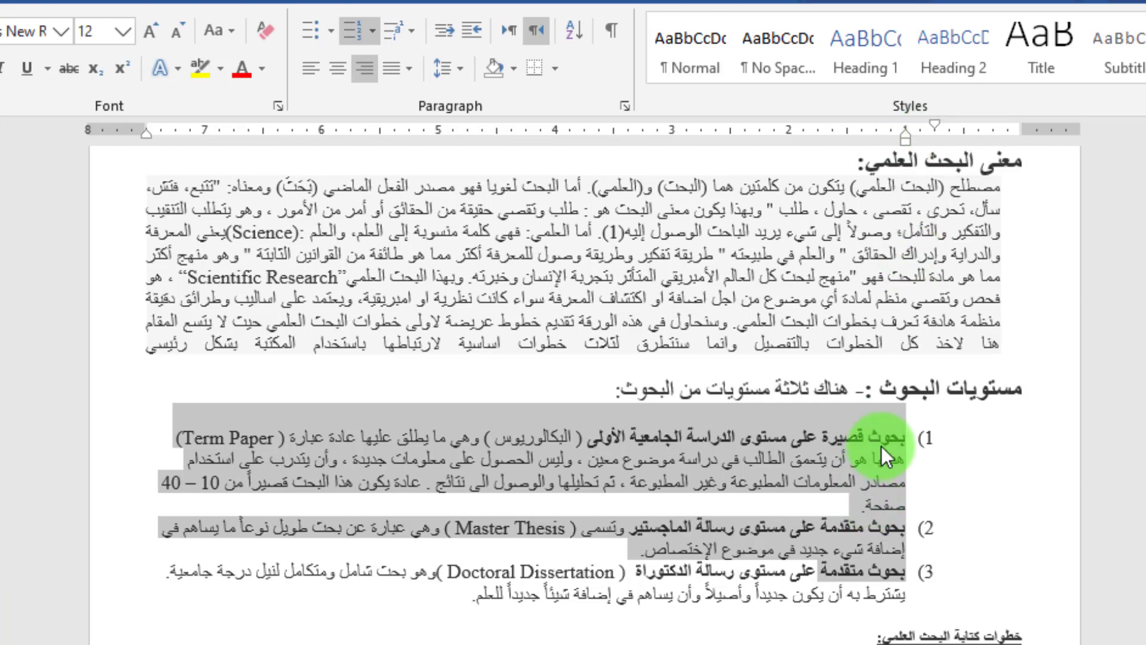
mouse_move(934, 124)
mouse_down()
mouse_move(1006, 124)
mouse_move(958, 137)
mouse_move(994, 134)
mouse_up()
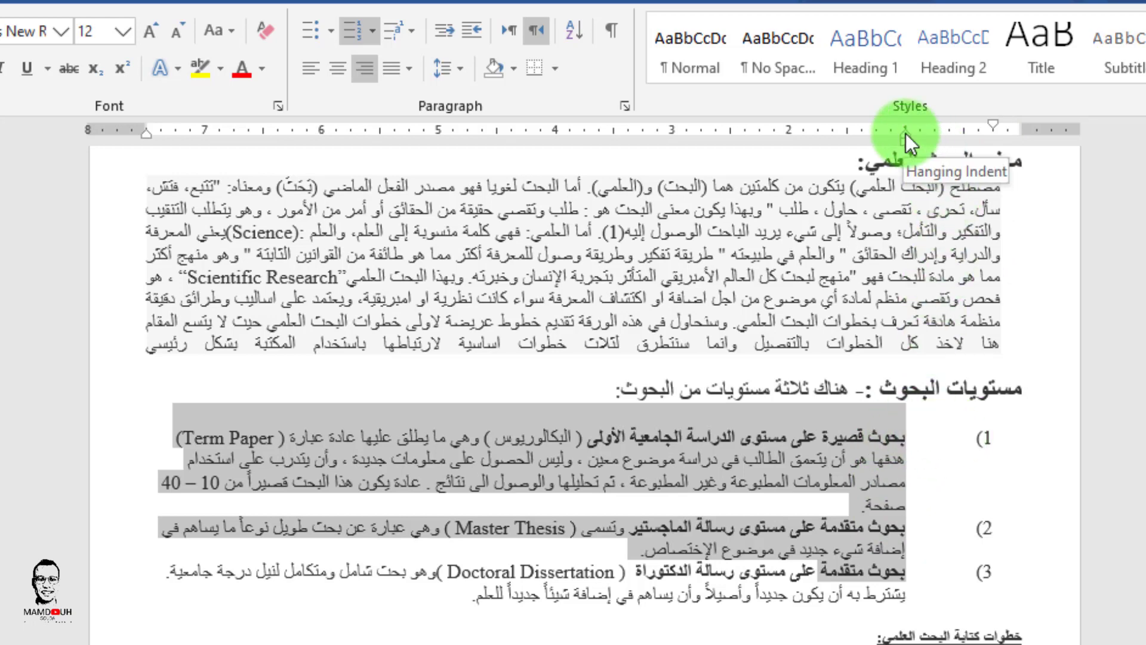
mouse_move(904, 134)
mouse_down()
mouse_move(873, 134)
mouse_move(960, 135)
mouse_move(935, 134)
mouse_up()
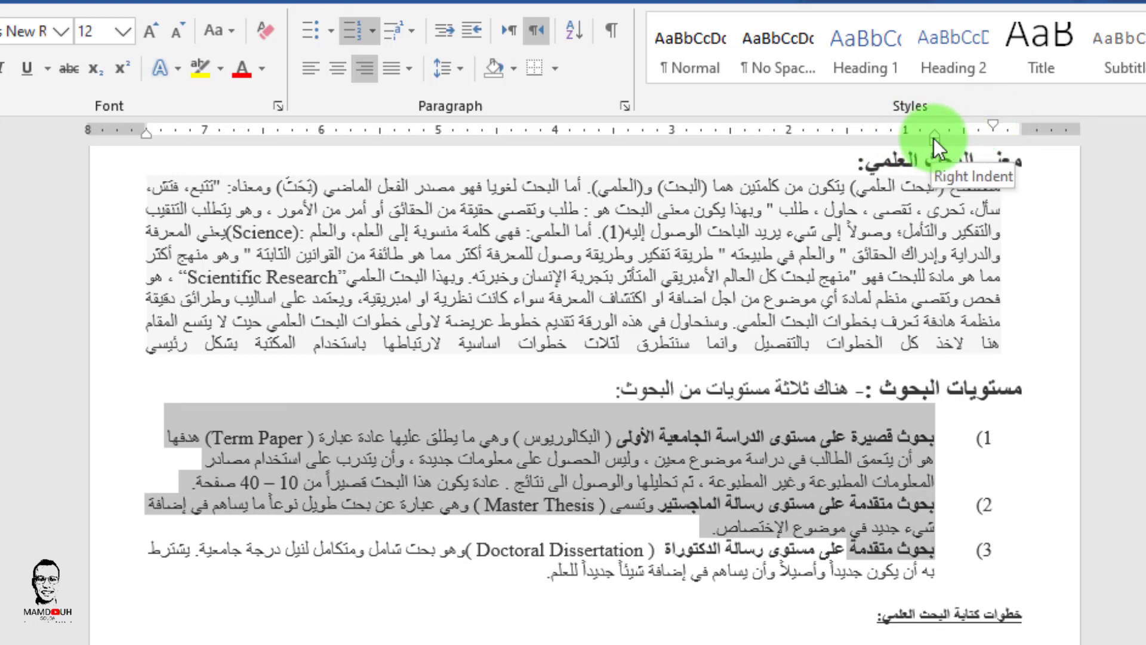
drag(933, 137, 954, 134)
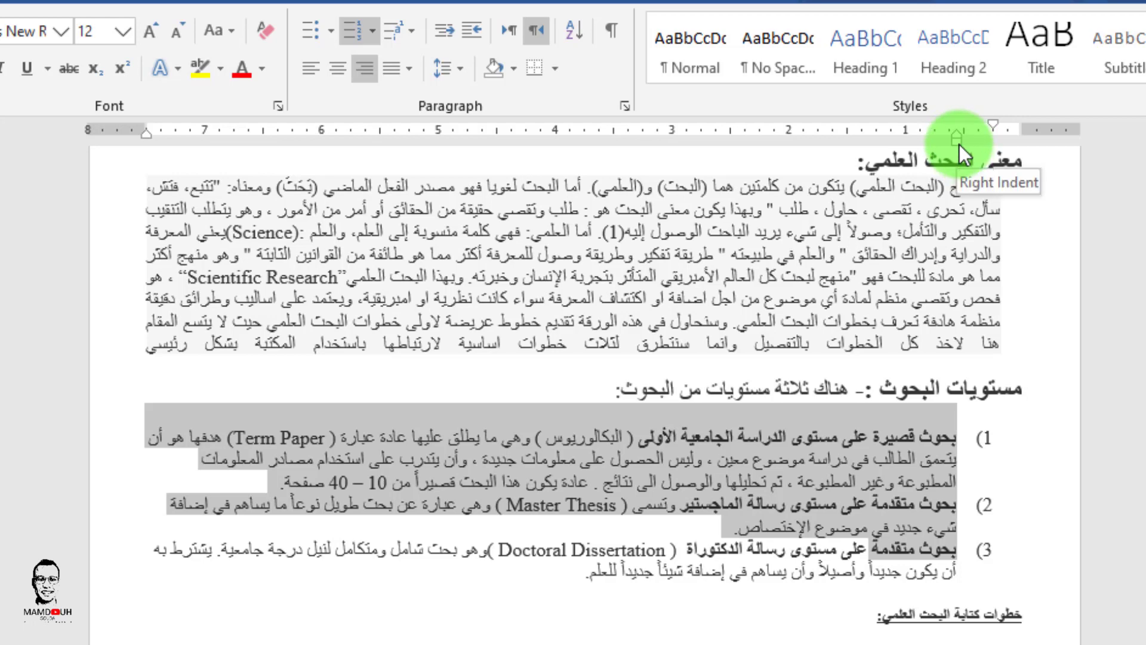
mouse_move(958, 144)
mouse_down()
mouse_move(935, 145)
mouse_move(973, 141)
mouse_move(962, 141)
mouse_up()
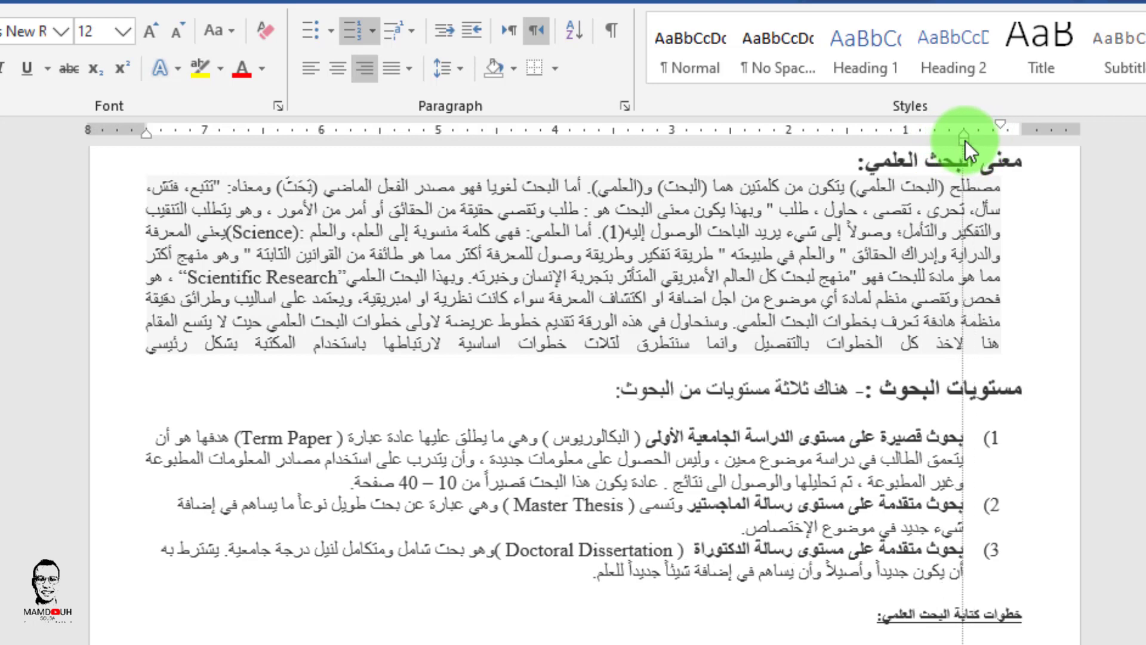
drag(965, 141, 972, 141)
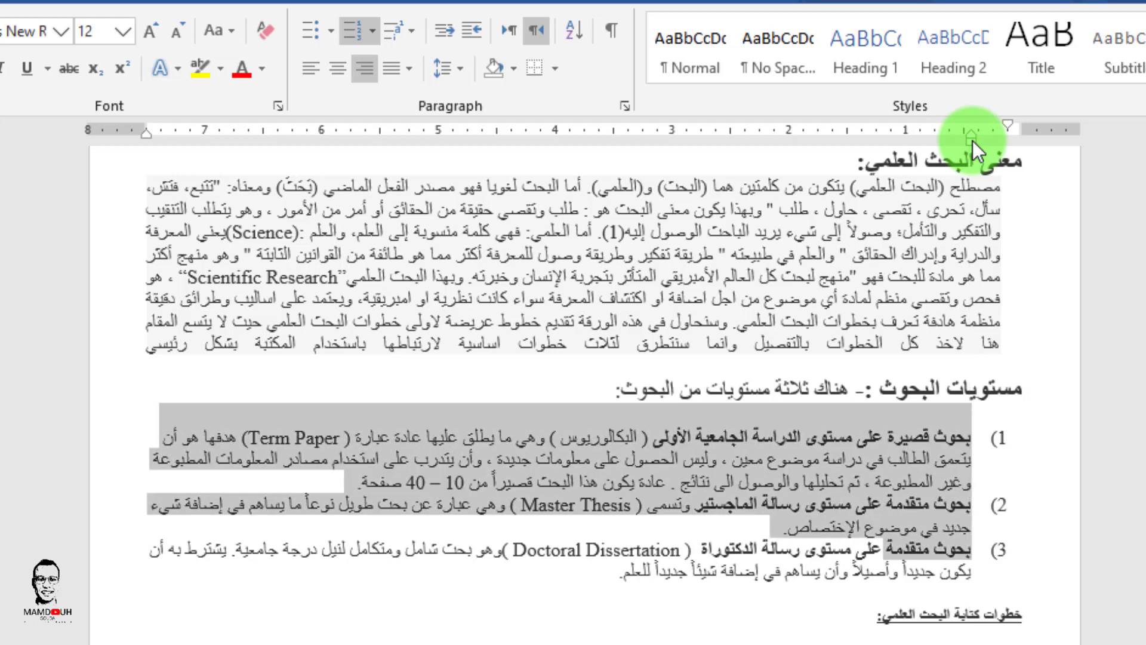
click(674, 524)
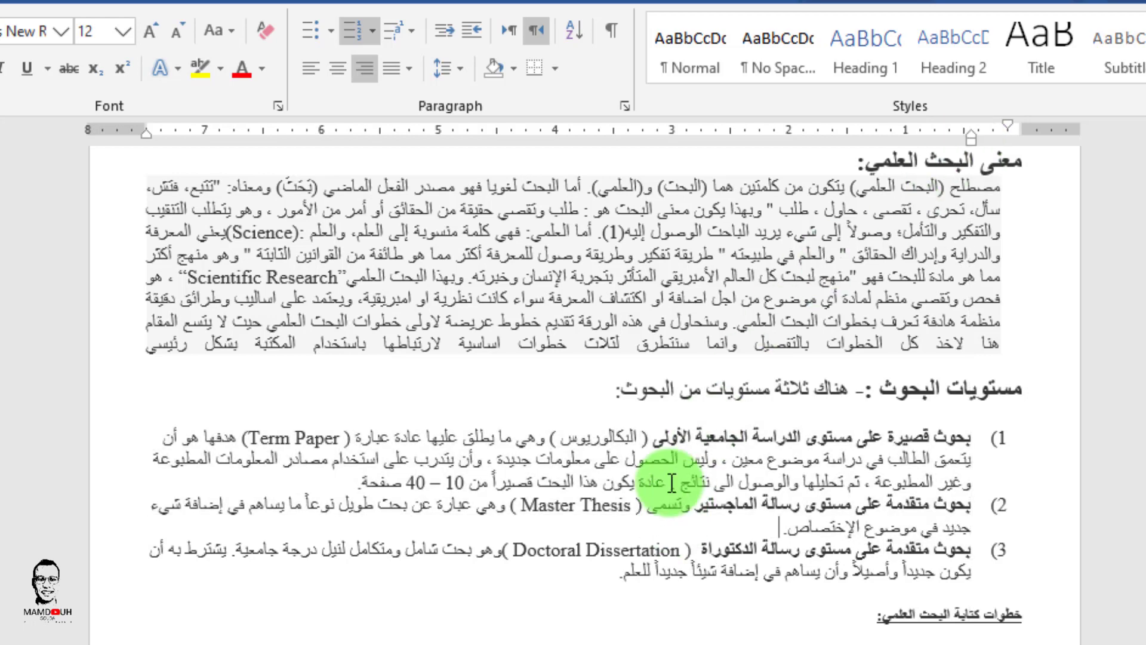
Step: Copy the formatting of the معنى البحث العلمي heading onto the خطوات كتابة البحث العلمي heading
scroll(704, 471, down, 1)
scroll(881, 458, down, 3)
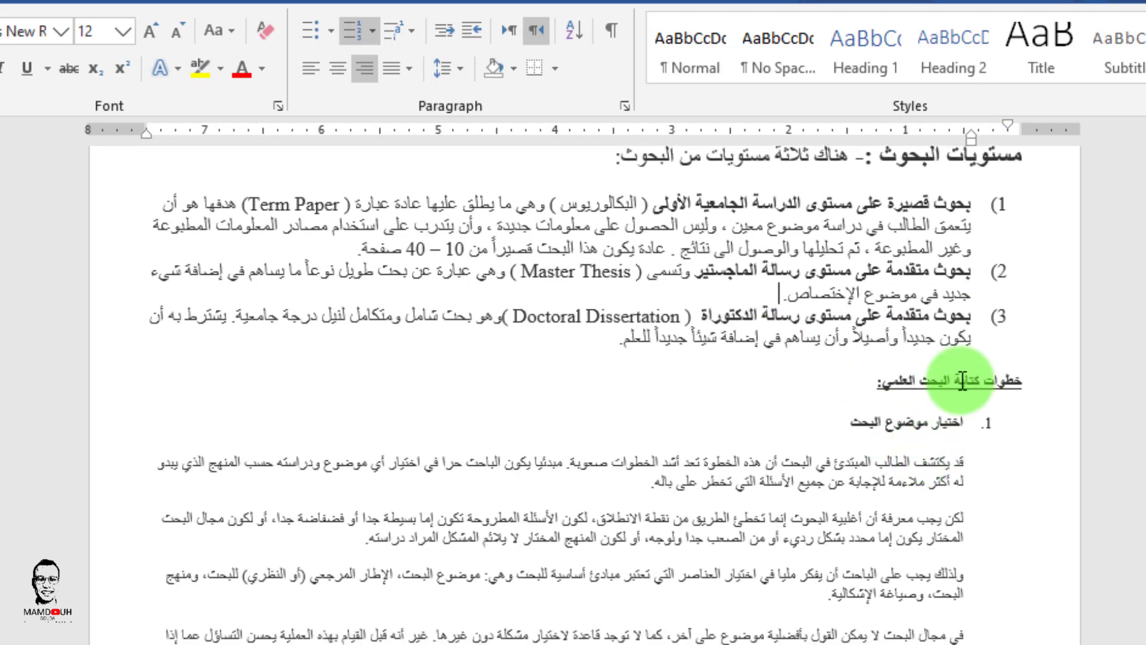
triple_click(962, 381)
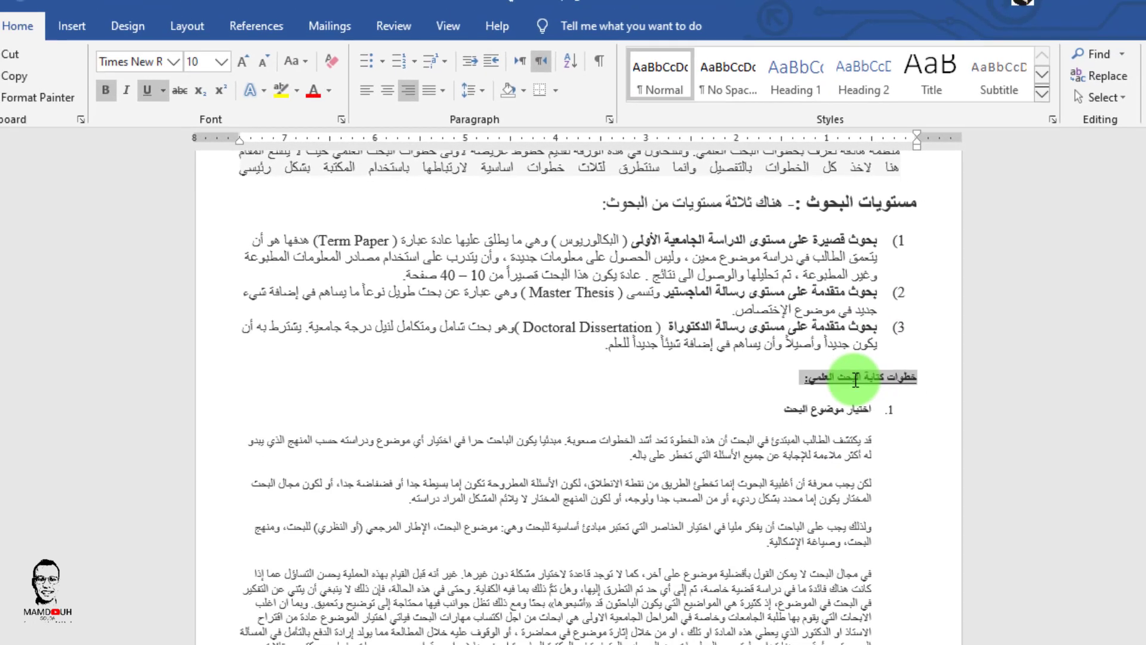
scroll(855, 379, up, 3)
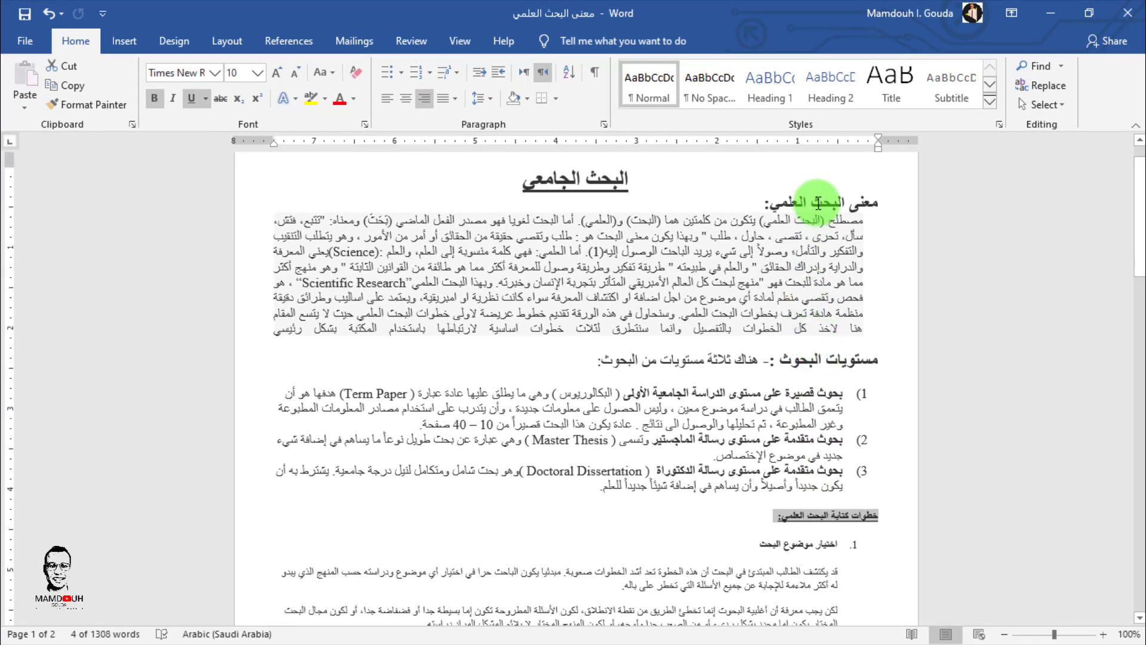
double_click(817, 203)
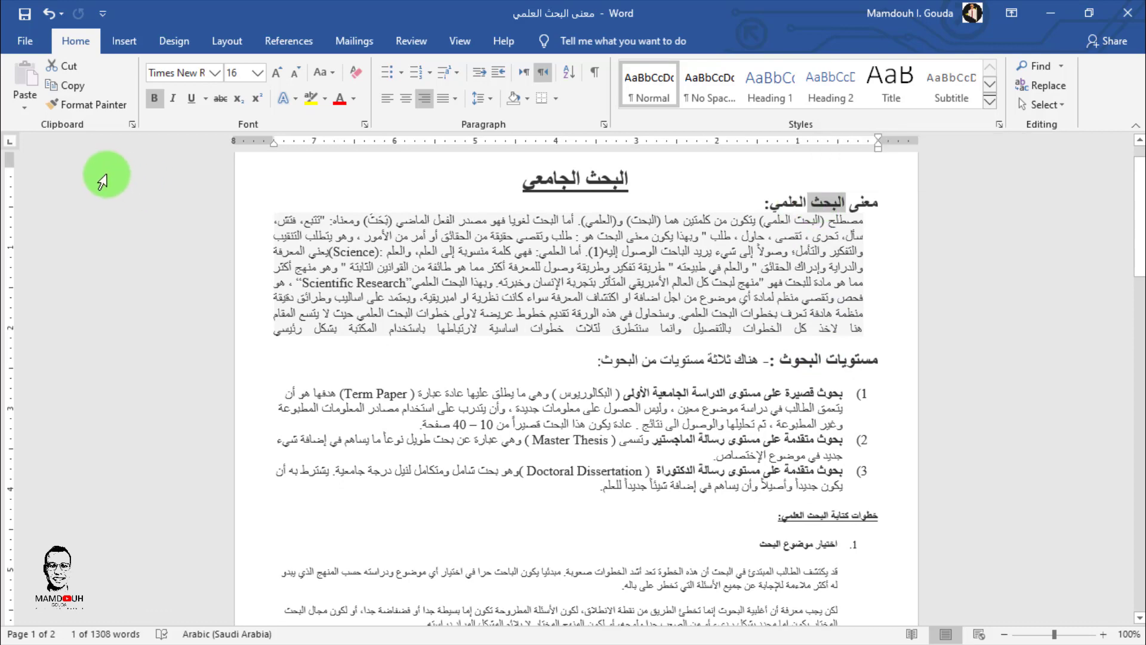
click(88, 105)
drag(773, 515, 878, 515)
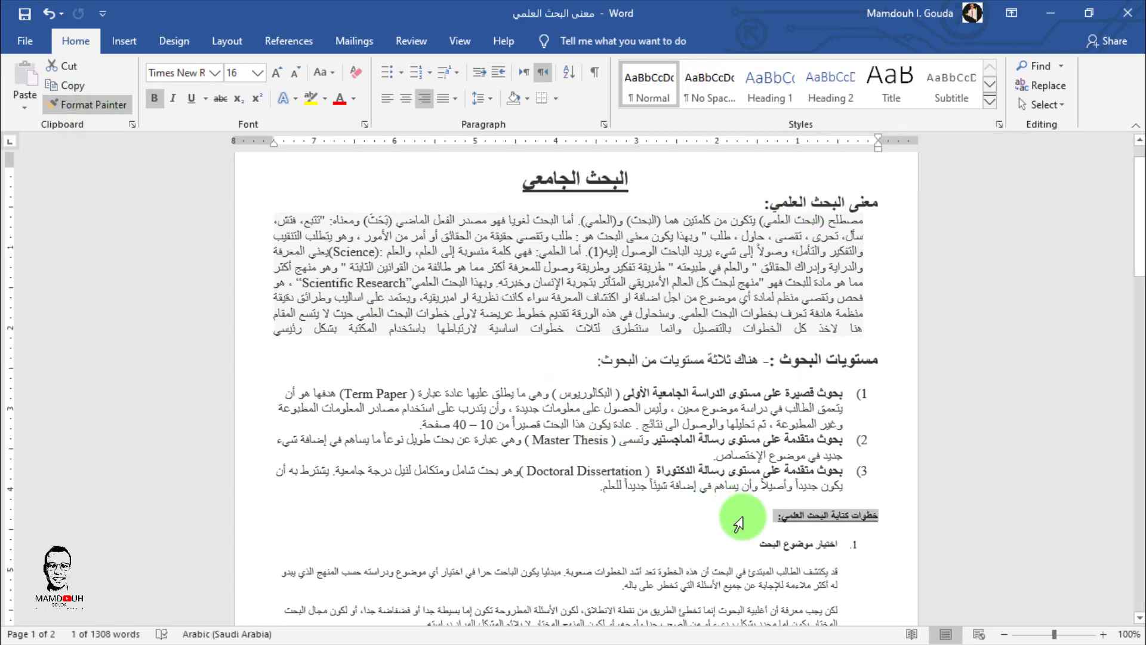
Step: Increase the font size of the first numbered subheading, اختيار موضوع البحث, to 12
scroll(800, 513, down, 2)
triple_click(808, 430)
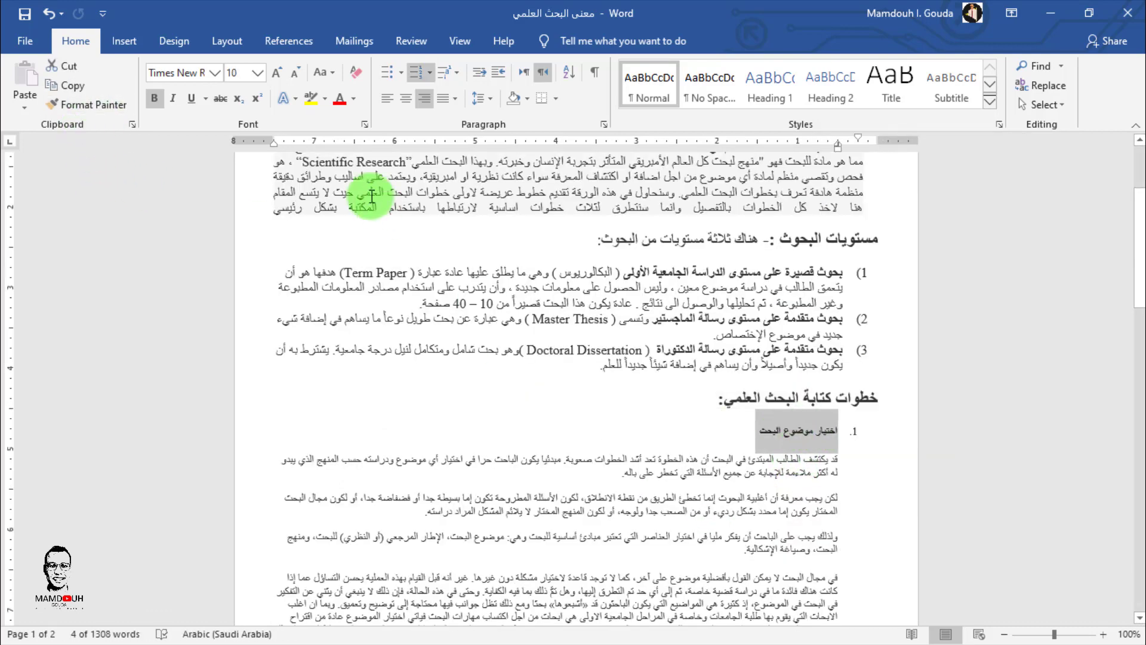
click(277, 73)
click(277, 73)
Step: Set the font size of all the paragraphs under اختيار موضوع البحث to 12
scroll(760, 453, down, 4)
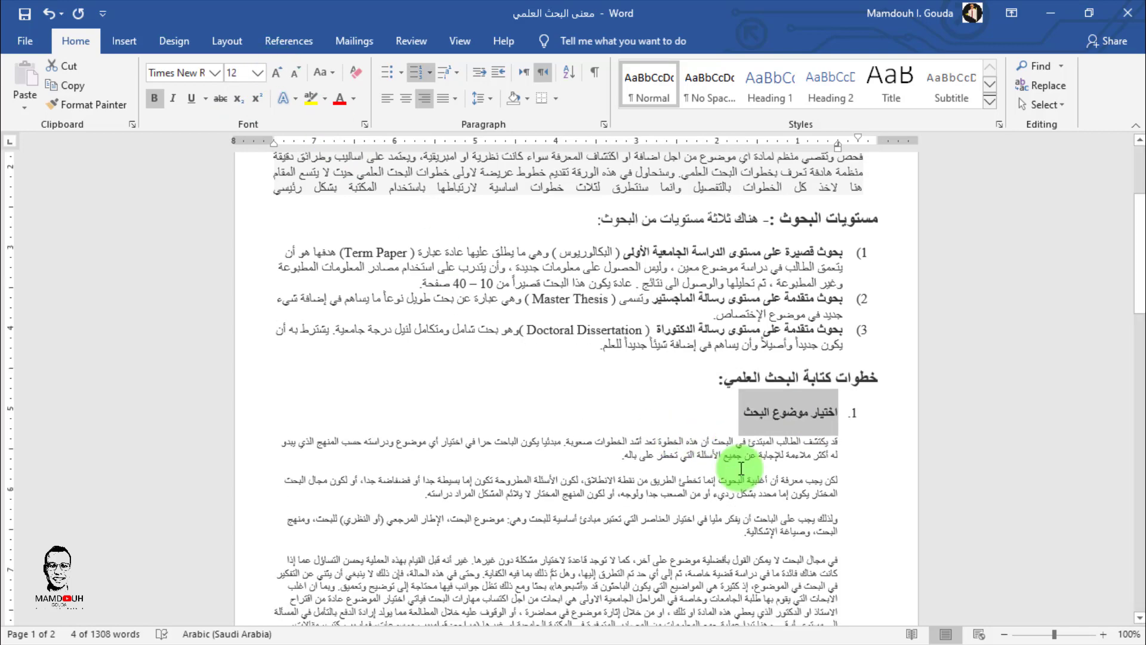
drag(836, 260, 573, 462)
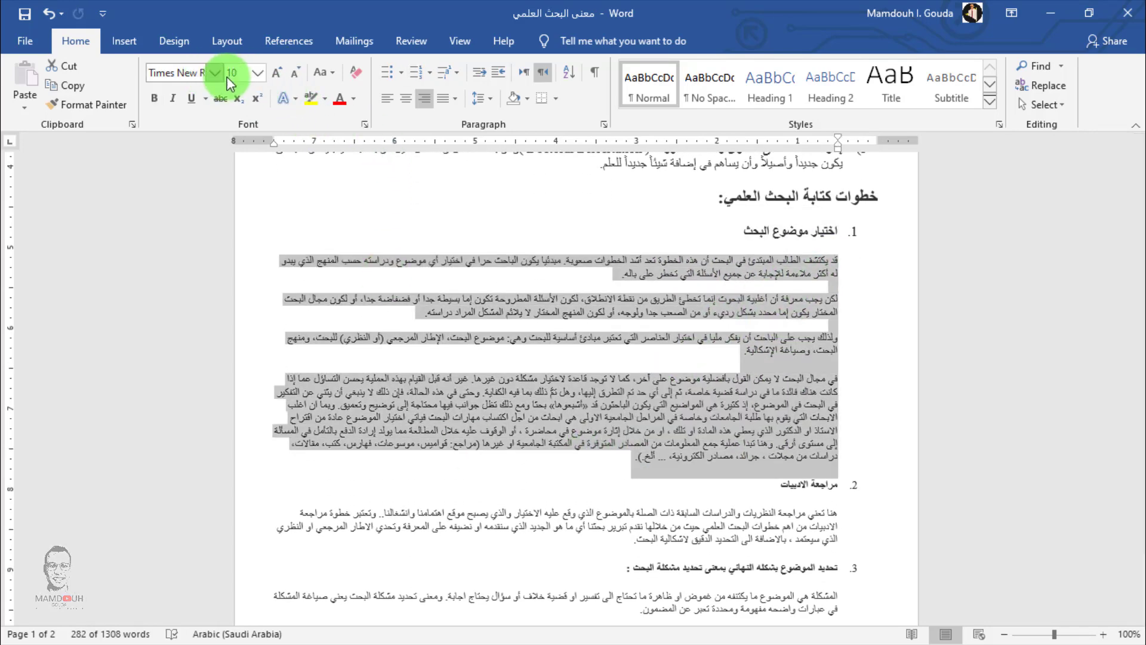
click(257, 73)
click(246, 156)
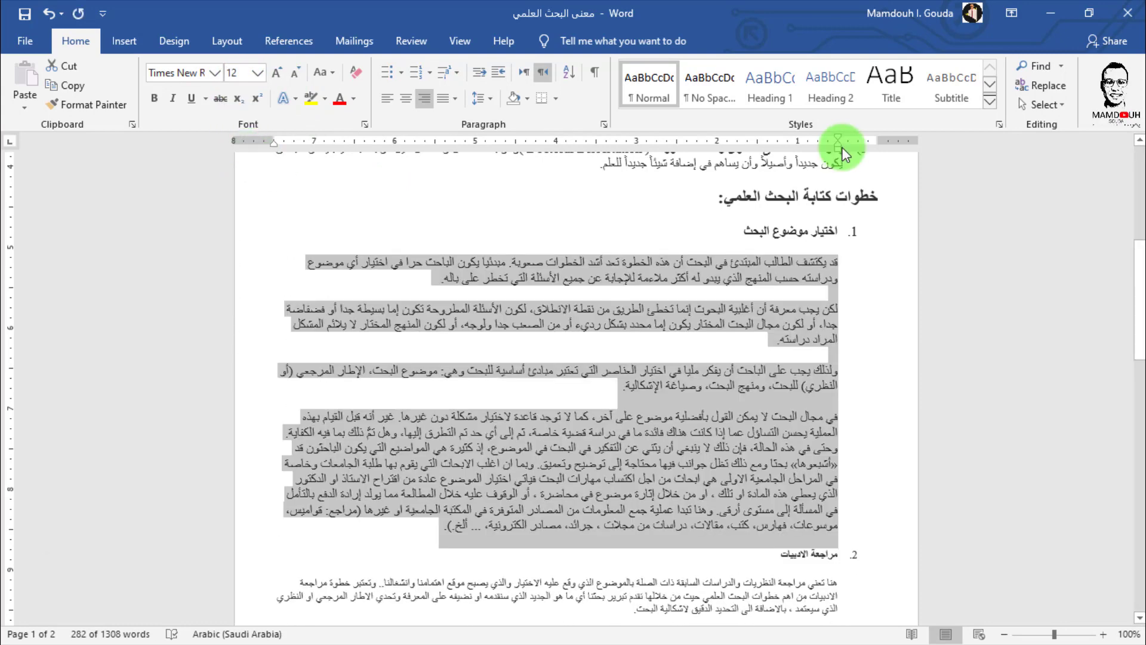
Step: Reduce the indent before the paragraphs under اختيار موضوع البحث to roughly match the document's first body paragraph
scroll(841, 205, up, 3)
scroll(841, 204, up, 2)
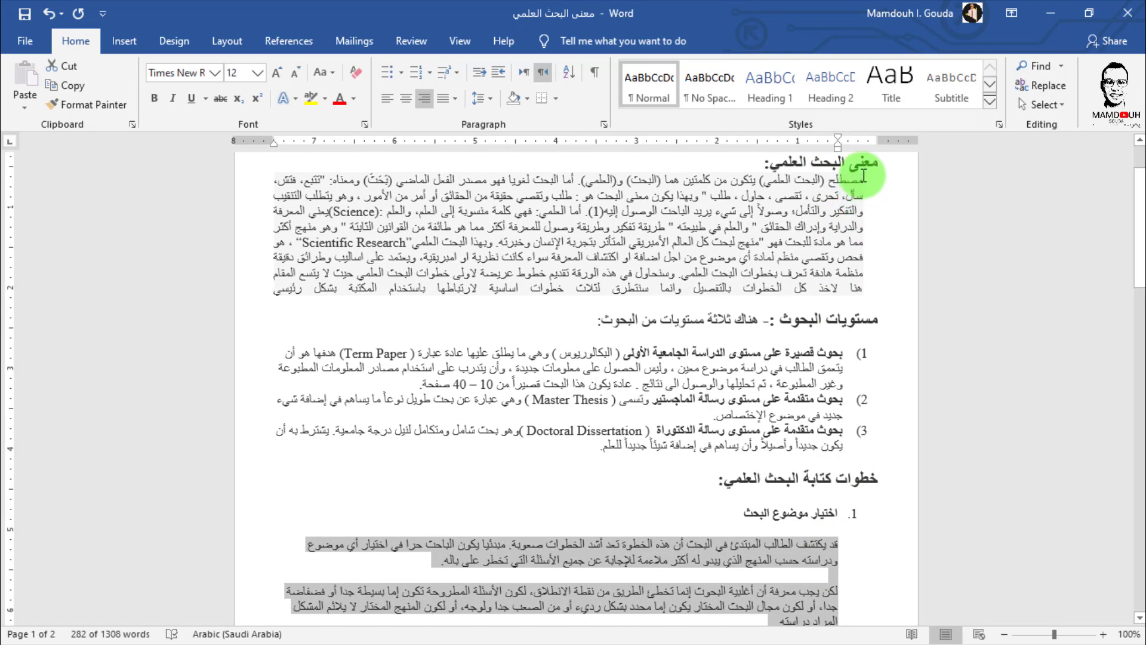
drag(838, 155, 868, 147)
scroll(601, 374, down, 1)
scroll(601, 374, down, 3)
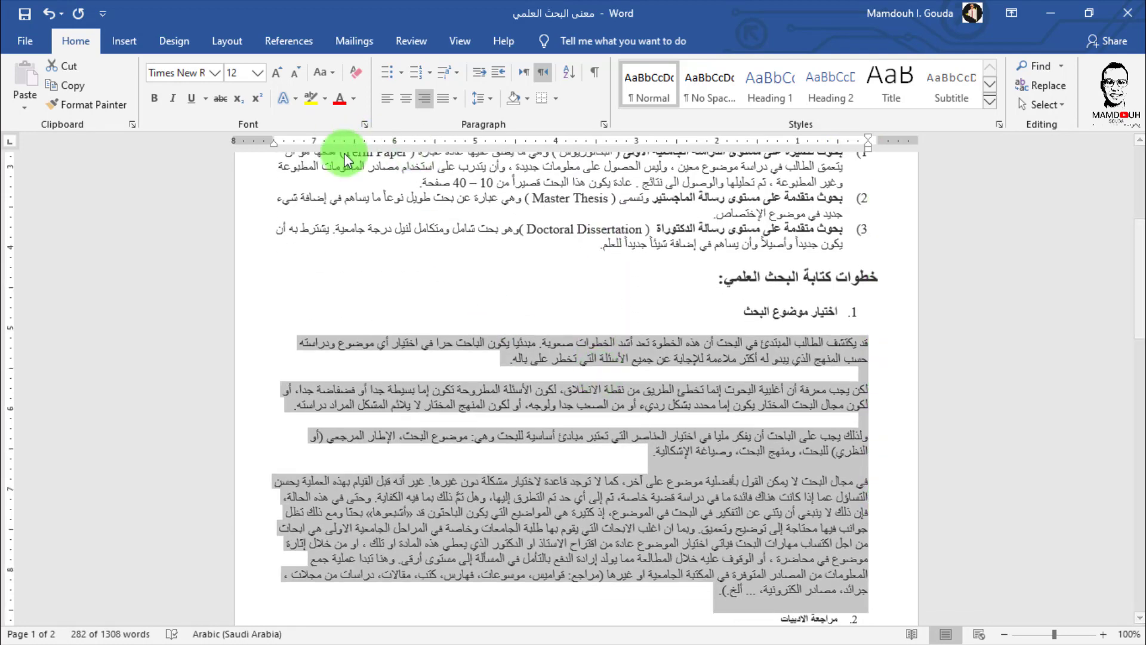
Step: Remove the blank lines separating the first three body paragraphs under اختيار موضوع البحث
scroll(806, 433, down, 1)
scroll(806, 436, up, 1)
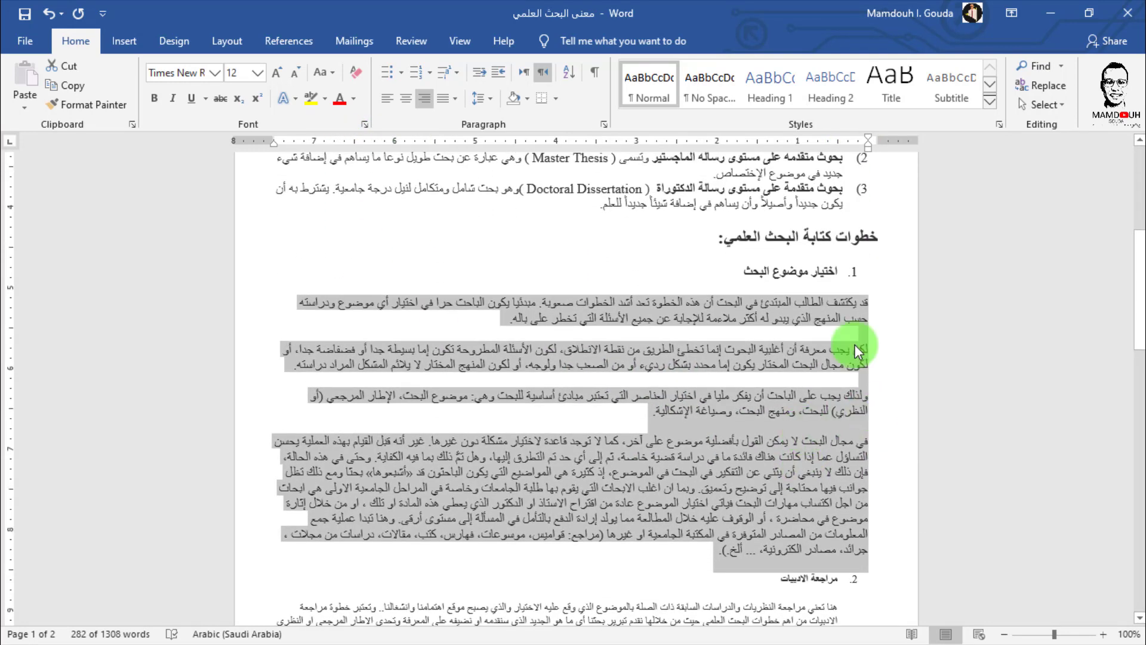
click(858, 333)
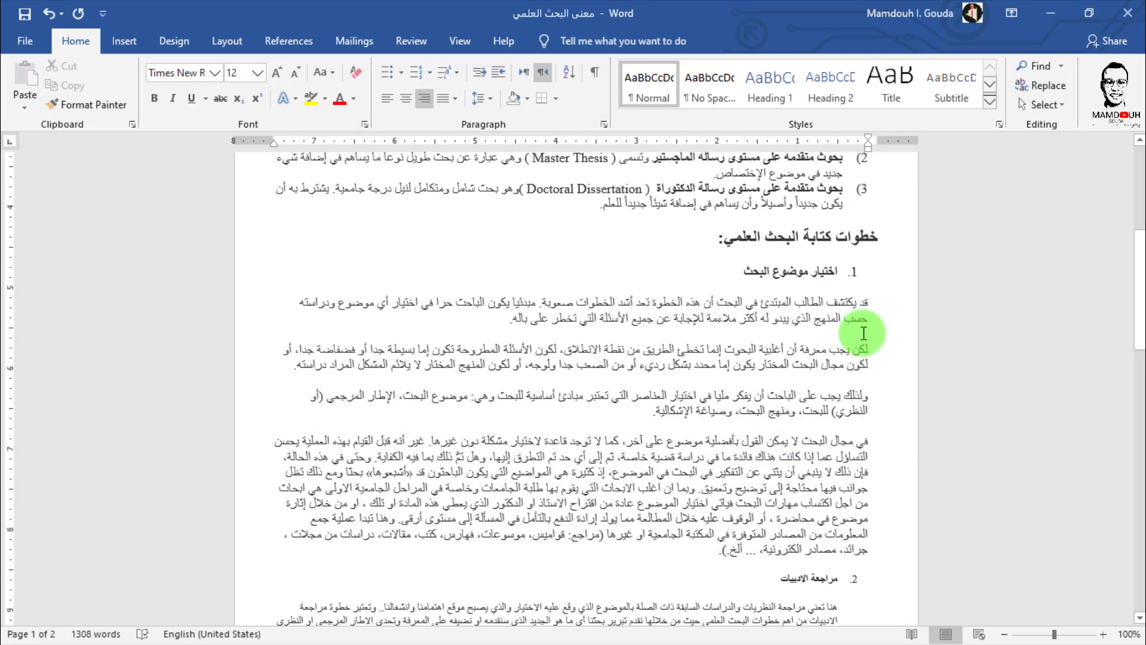
key(BackSpace)
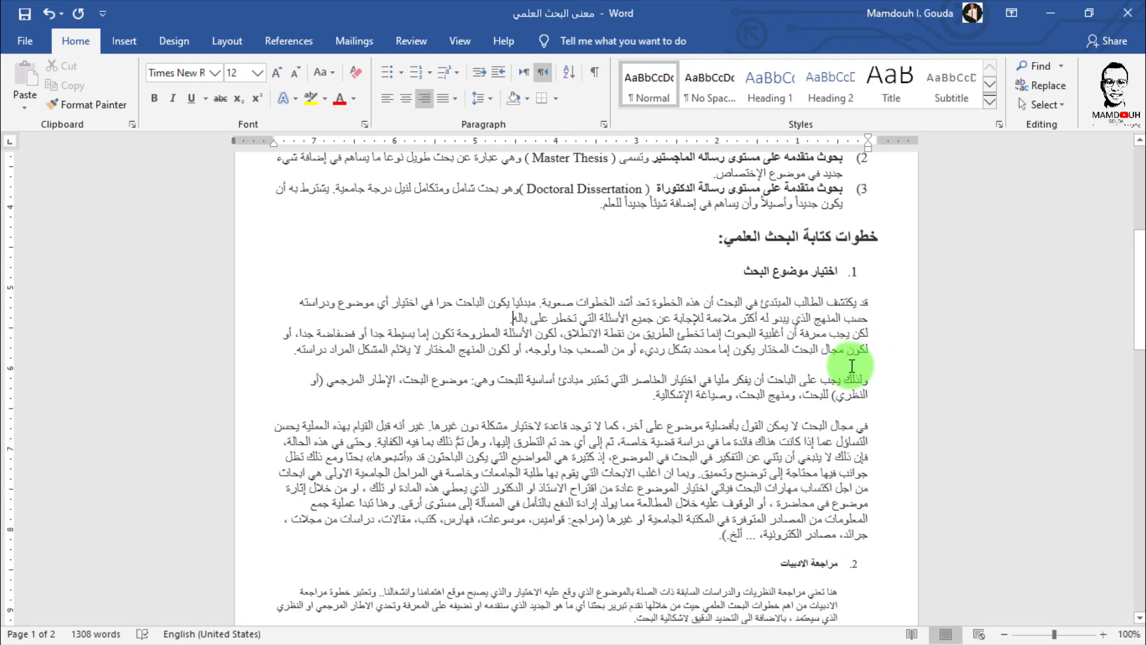
key(BackSpace)
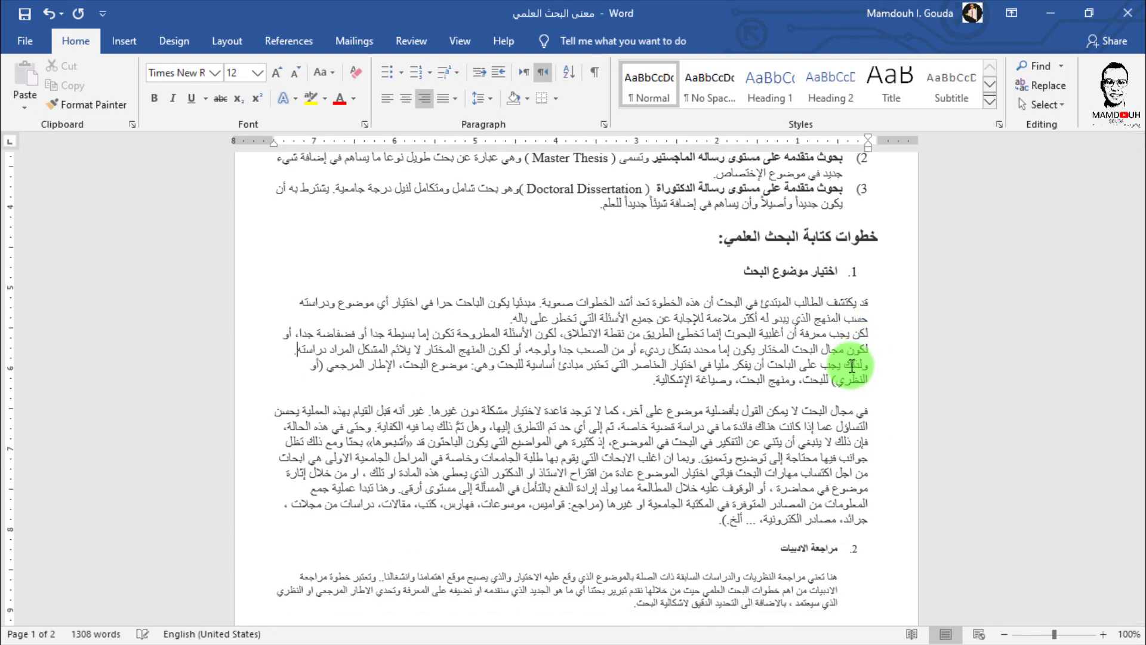
click(817, 408)
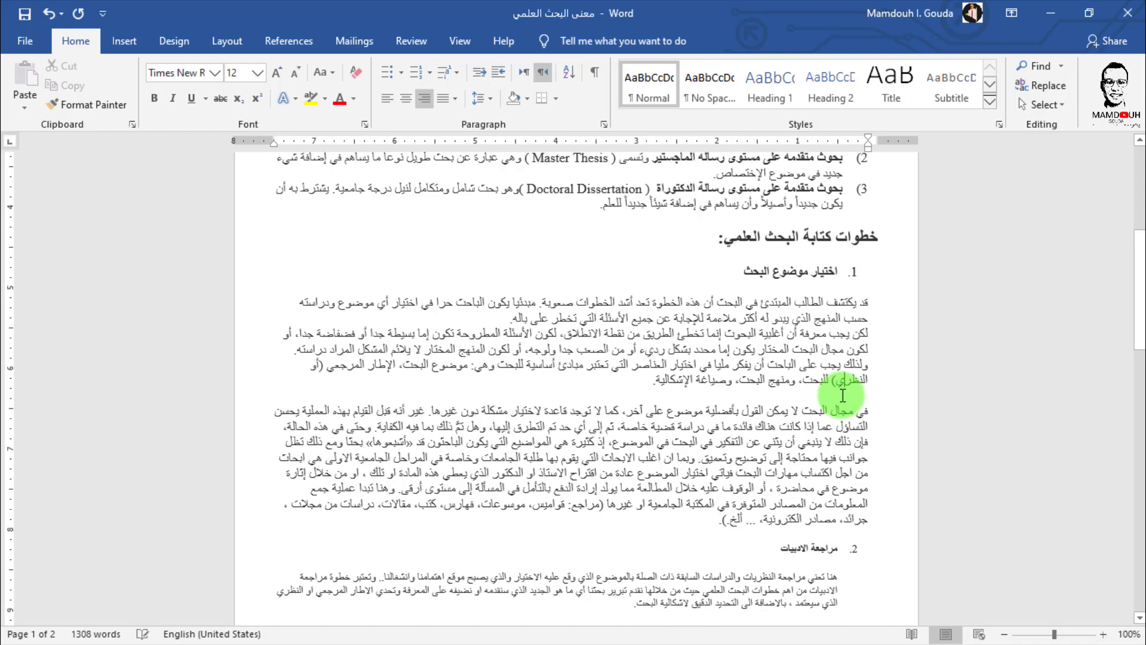
click(829, 404)
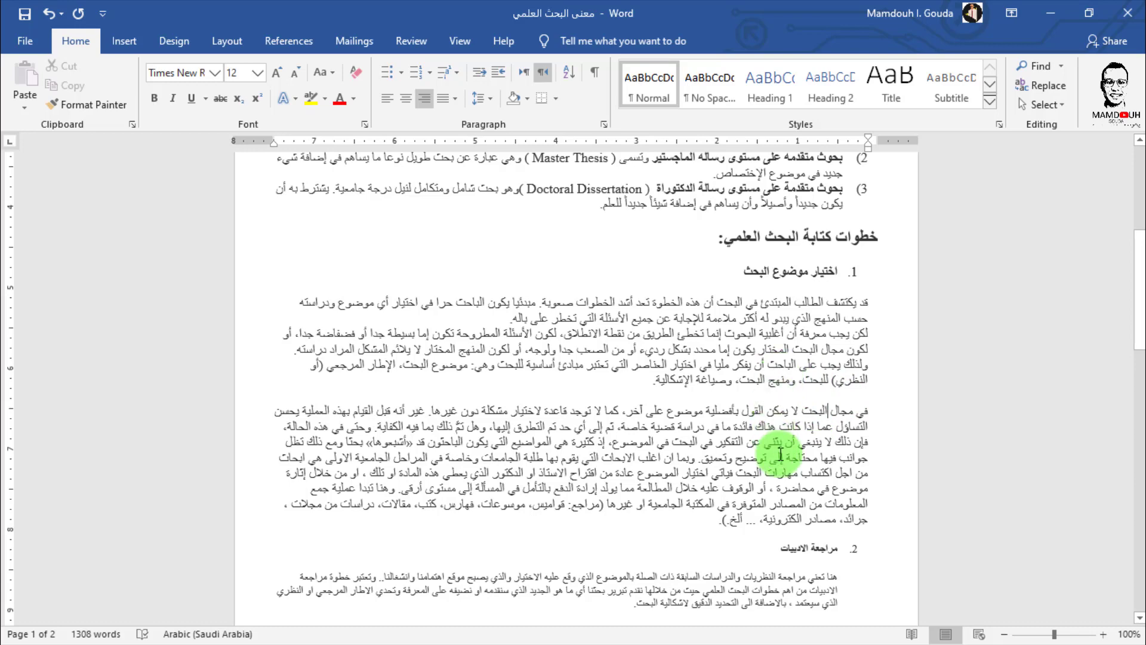
Step: Set the font size of the paragraph under مراجعة الادبيات to 12
scroll(836, 472, down, 2)
scroll(812, 454, down, 3)
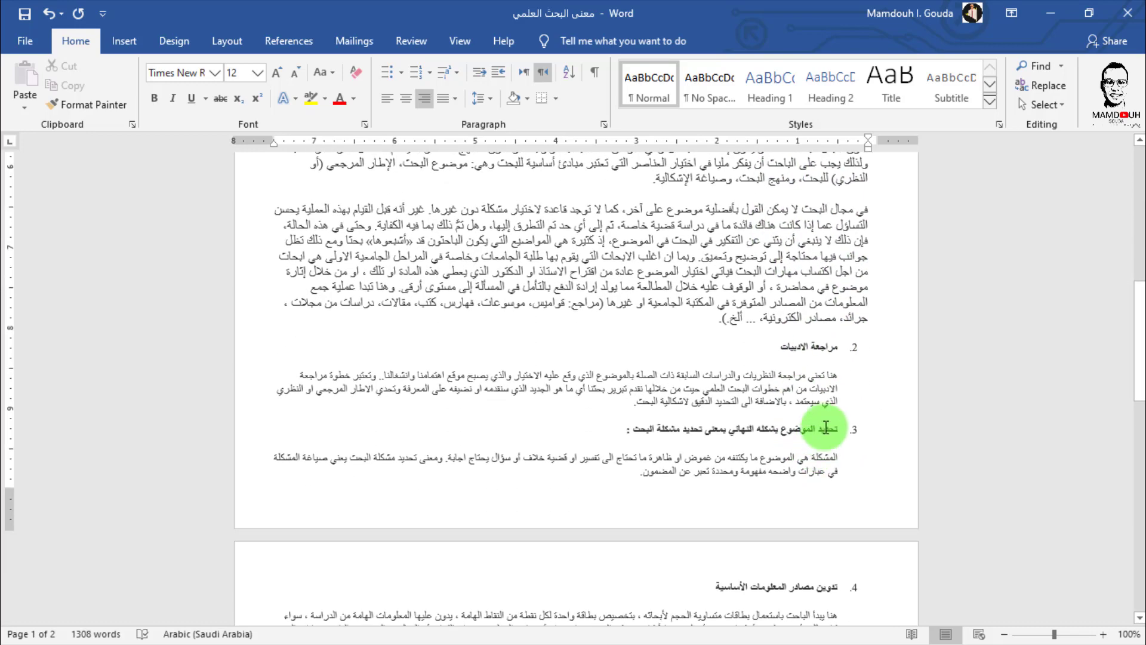
drag(838, 375, 326, 402)
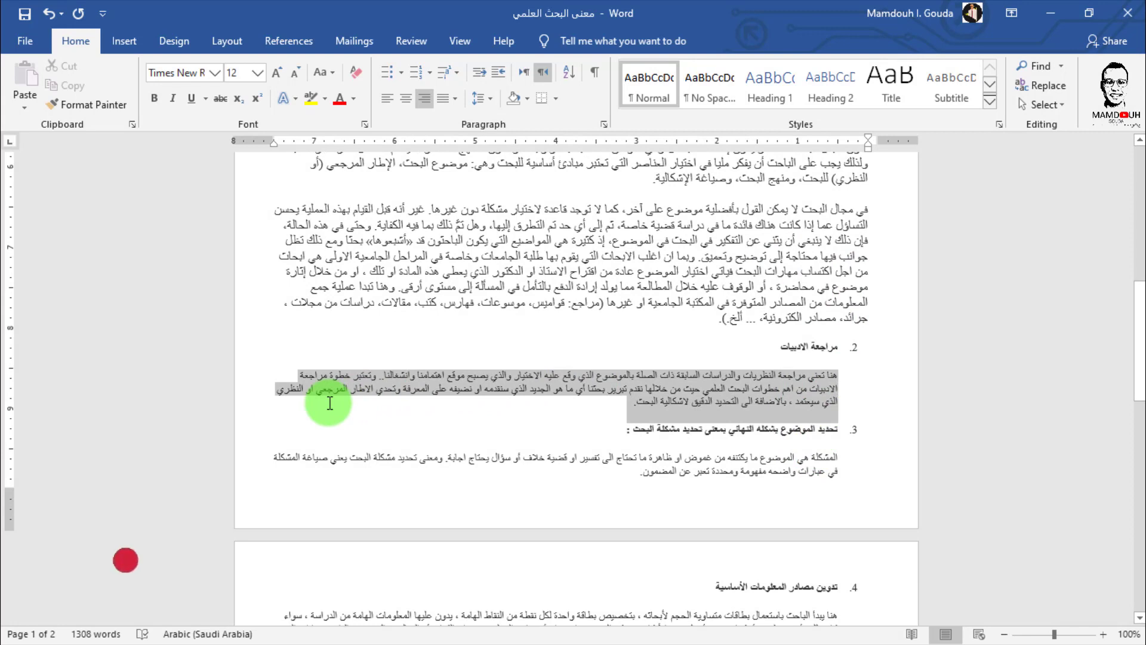
click(257, 74)
click(238, 170)
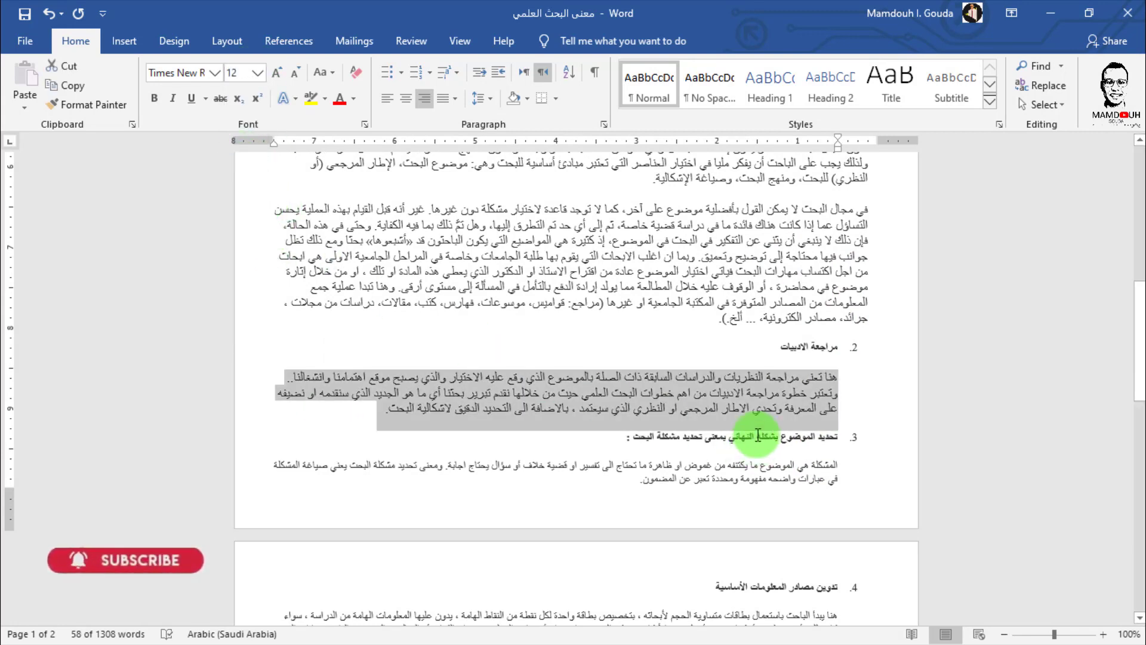
Step: Set the font size of everything from the مراجعة الادبيات subheading through the end of the document to 12
click(758, 435)
triple_click(761, 434)
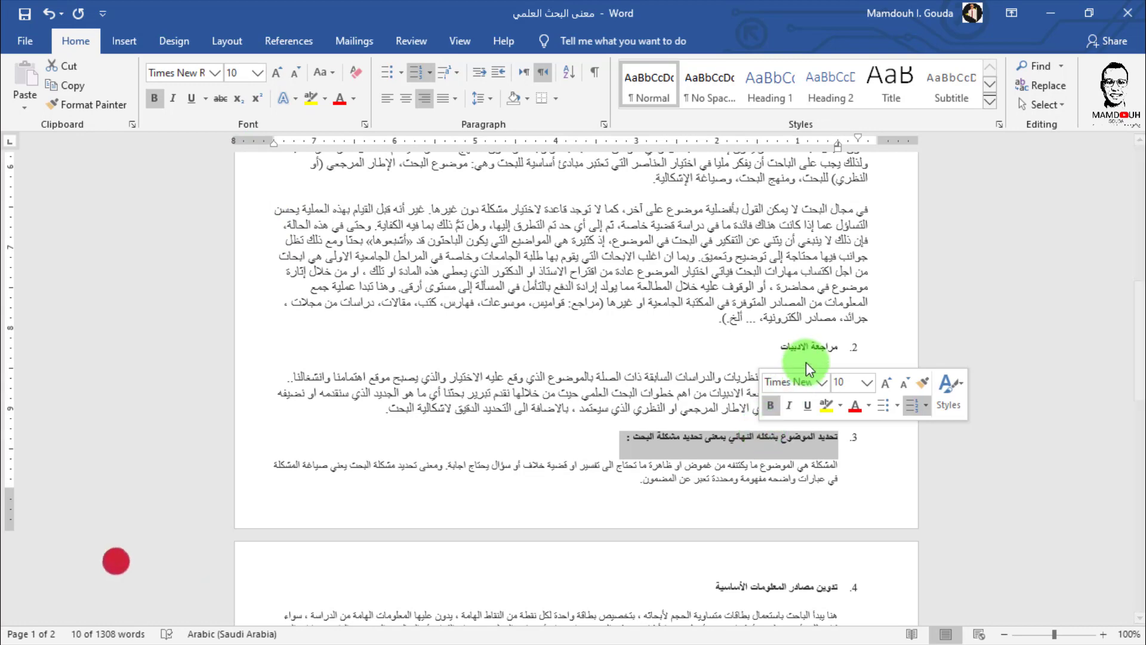
click(820, 346)
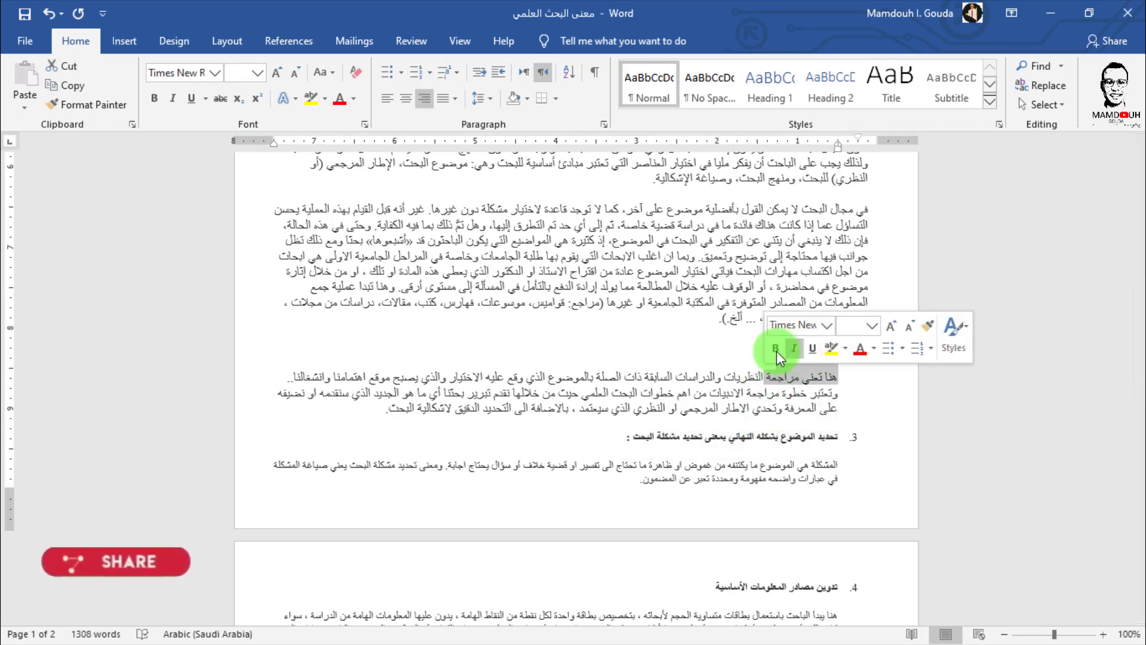
drag(770, 347, 680, 375)
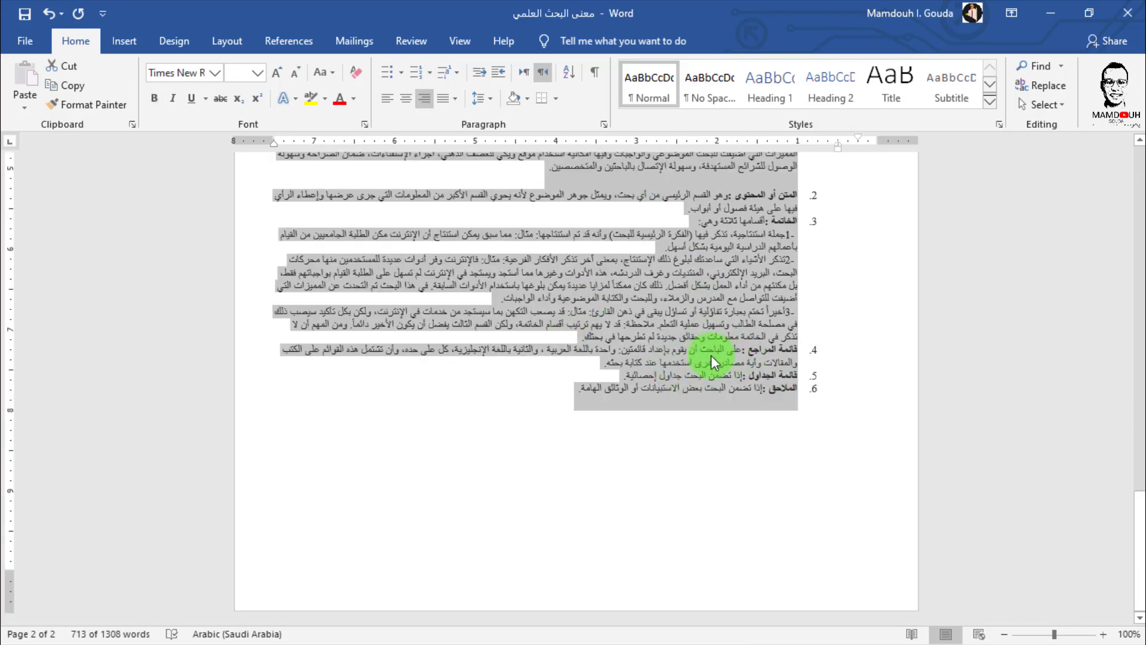
click(258, 72)
click(242, 155)
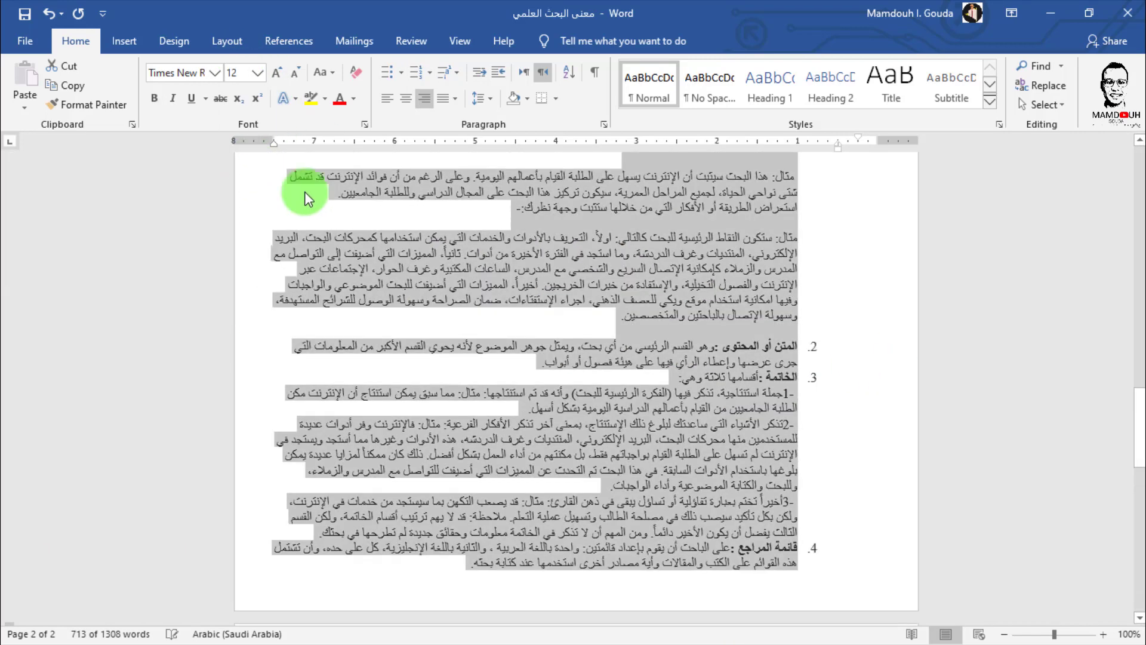
Step: Reduce the indent before the paragraph under مراجعة الادبيات to align it with the body paragraphs of the preceding section
scroll(710, 332, up, 10)
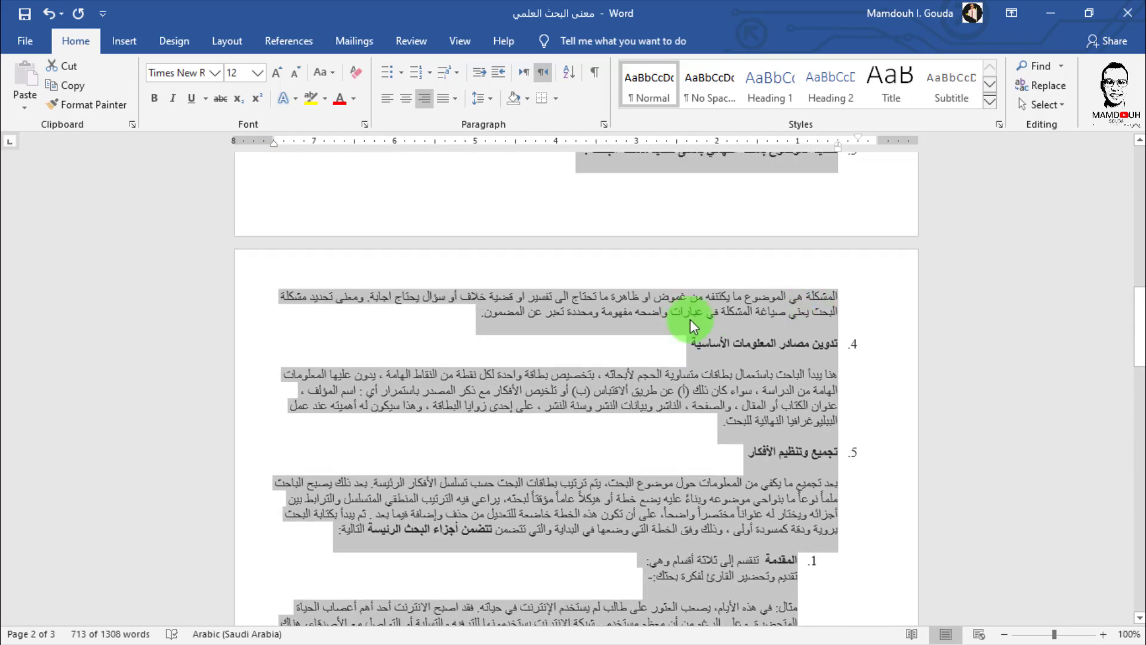
scroll(720, 306, up, 1)
drag(822, 409, 783, 443)
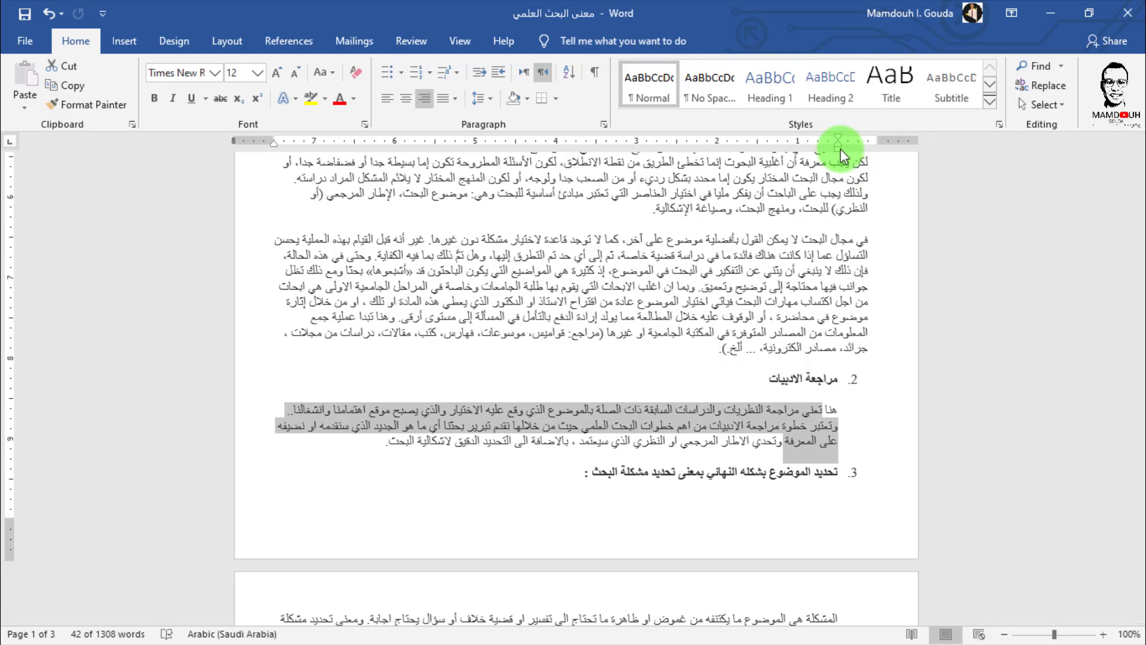
mouse_move(838, 143)
mouse_down()
mouse_move(863, 147)
mouse_move(862, 179)
mouse_move(868, 154)
mouse_up()
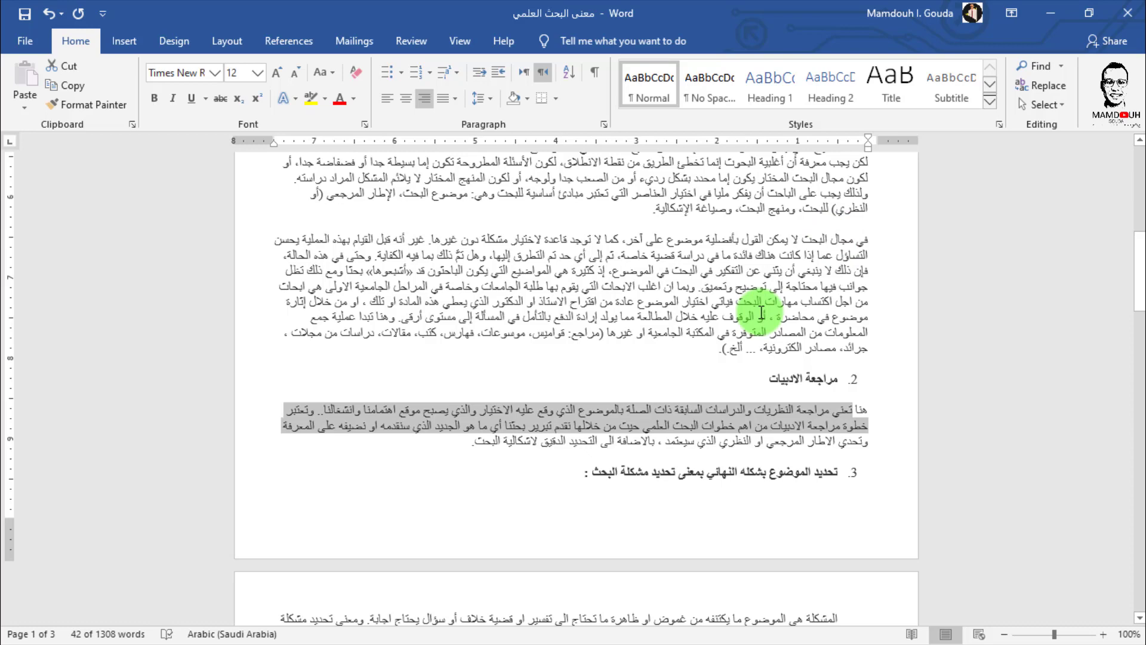
Step: Review the whole document from beginning to end, checking the font sizes and paragraph indents of its sections
scroll(723, 282, up, 5)
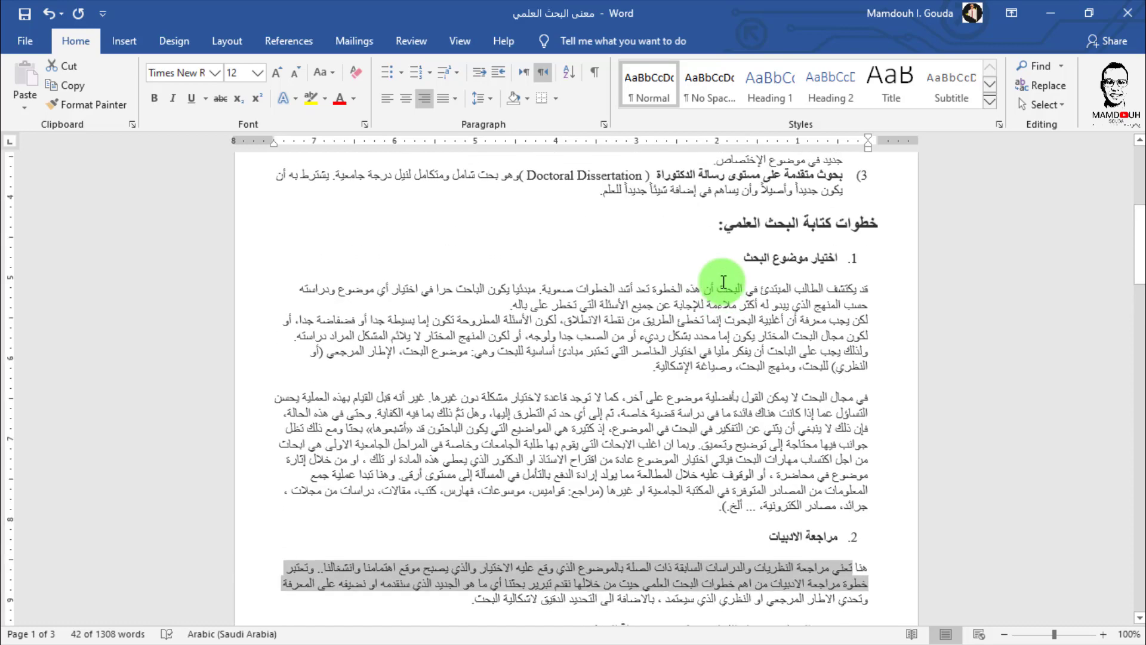
scroll(723, 281, down, 15)
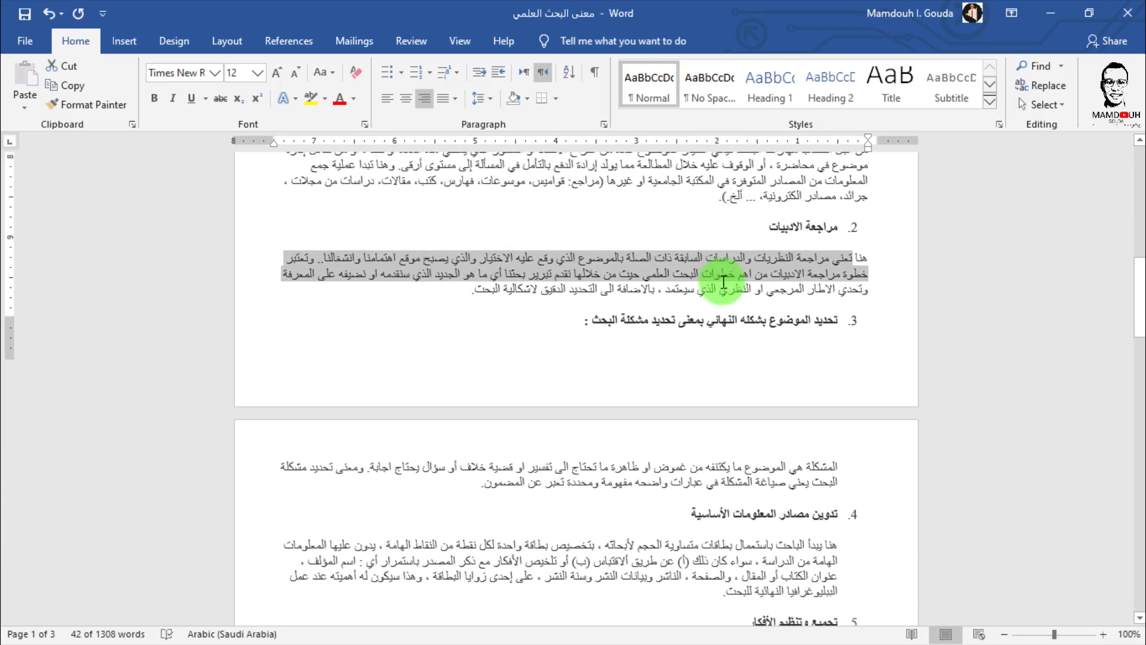
scroll(724, 282, down, 20)
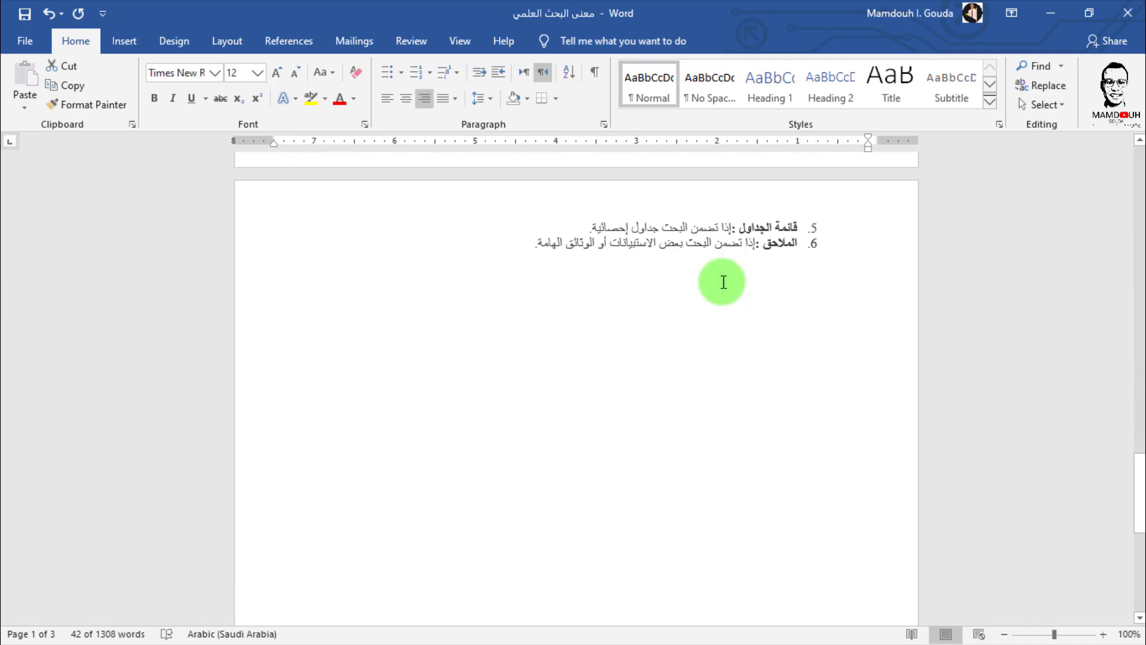
scroll(723, 281, up, 20)
scroll(723, 282, up, 10)
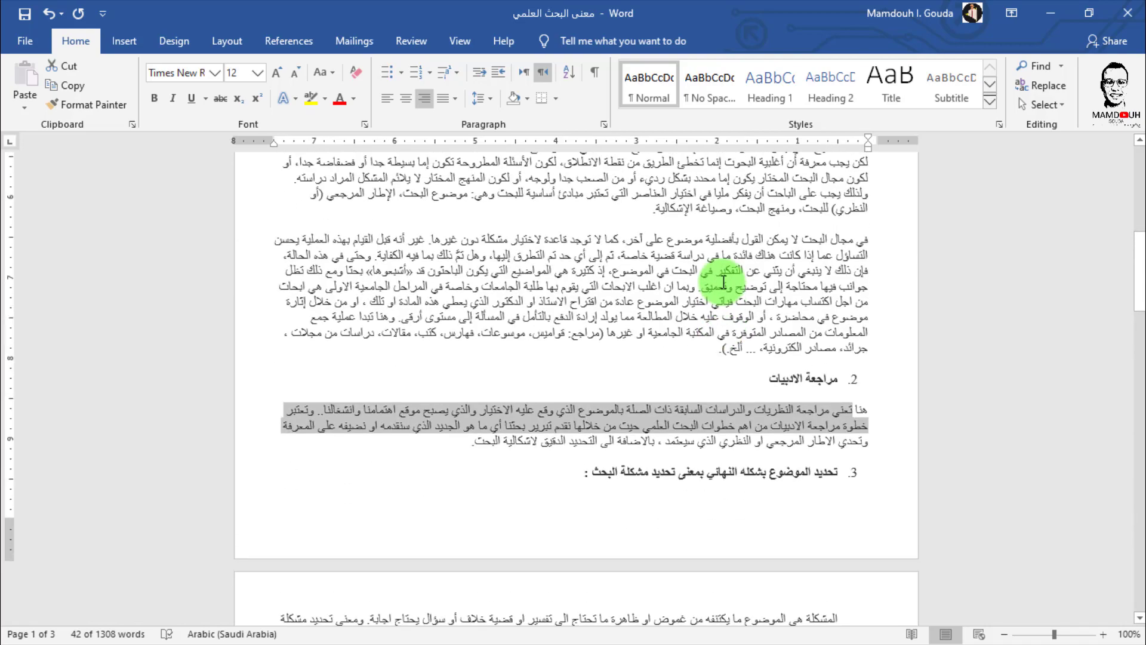
scroll(520, 327, down, 3)
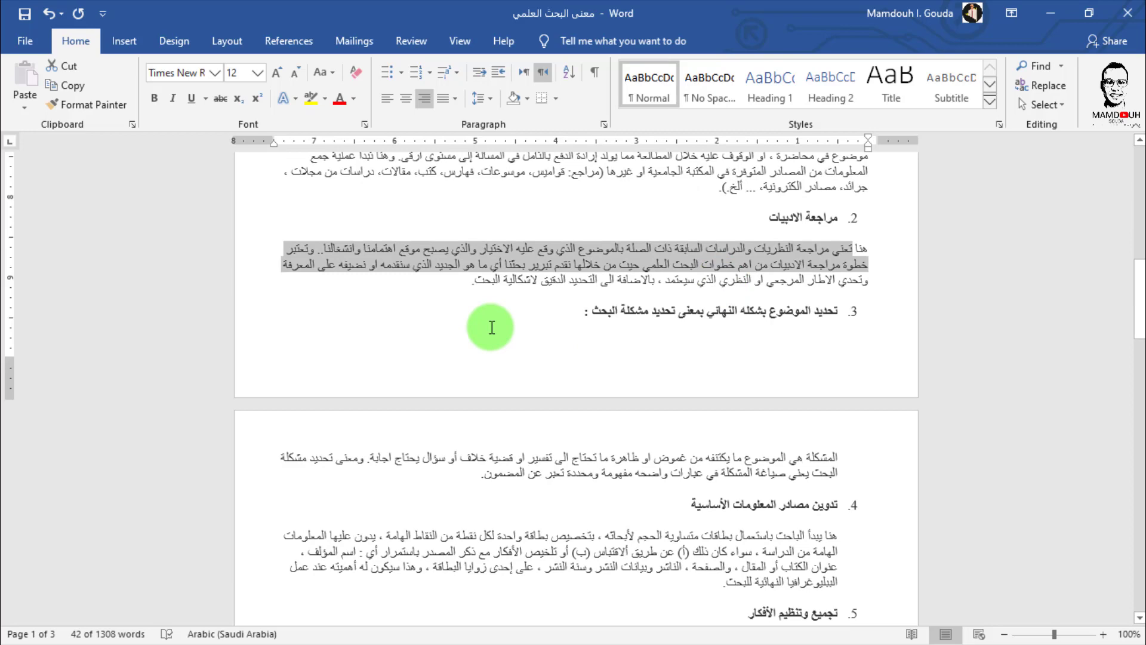
scroll(491, 327, up, 15)
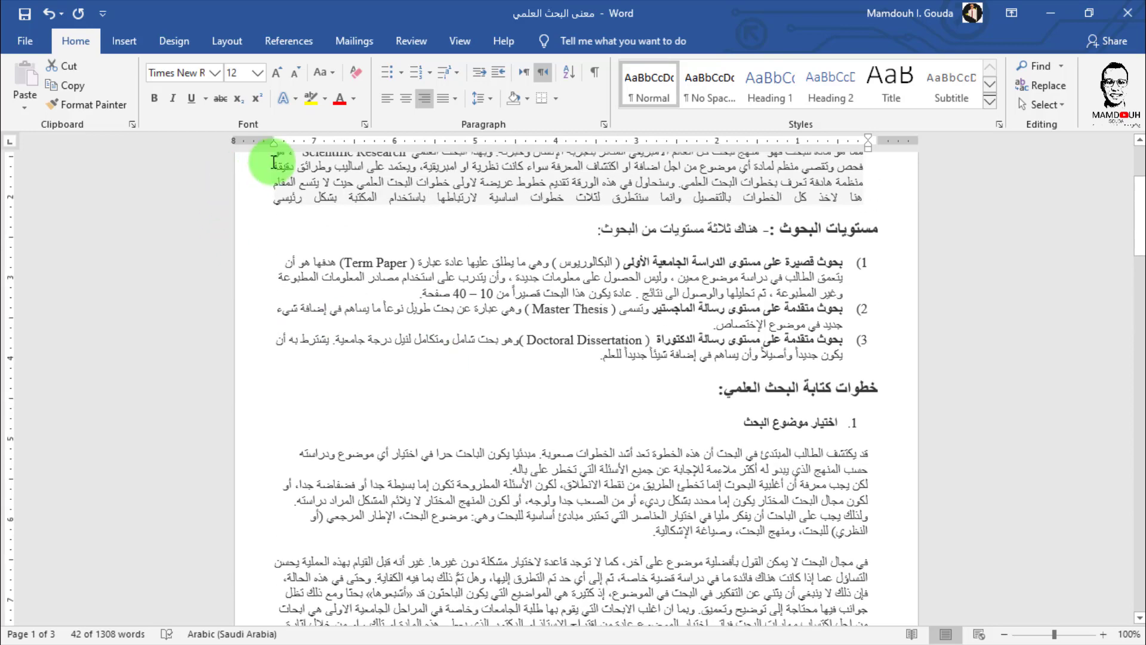
scroll(619, 304, up, 5)
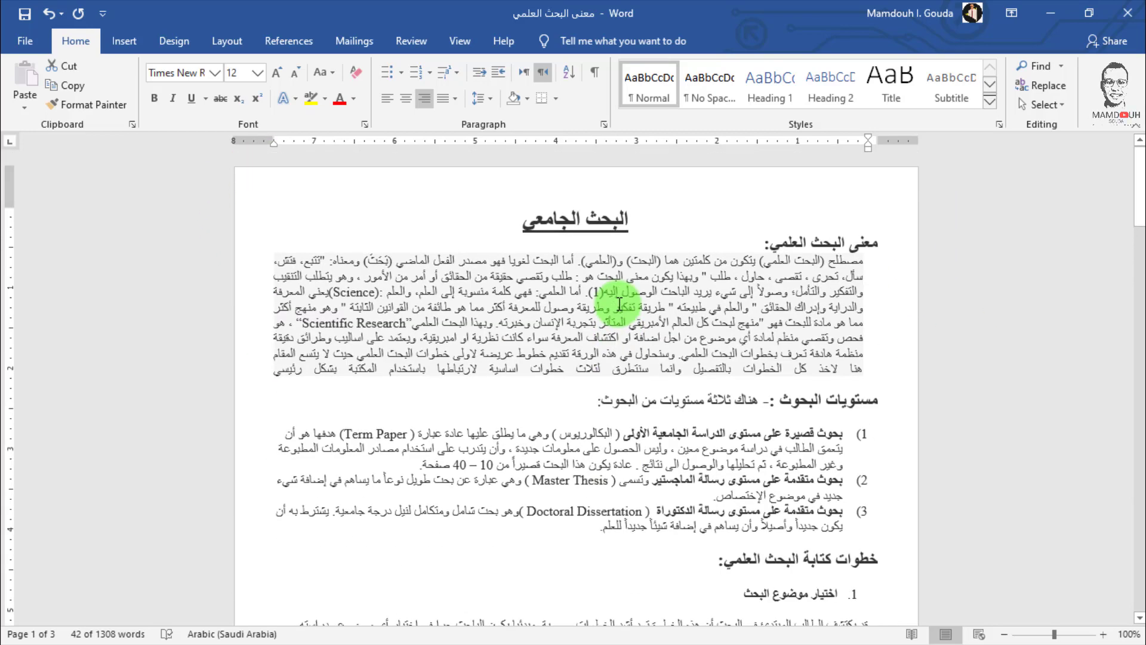
Step: Set up a Box page border for the whole document with a line style combining a thick outer and thin inner line
click(173, 41)
scroll(205, 108, down, 8)
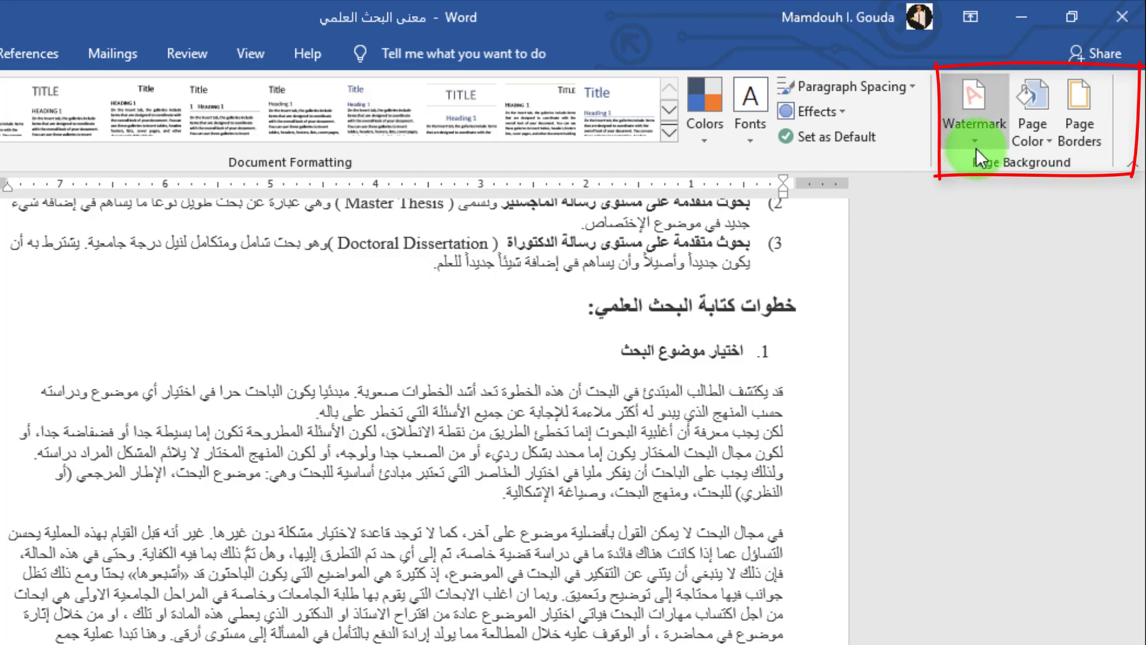
click(1033, 144)
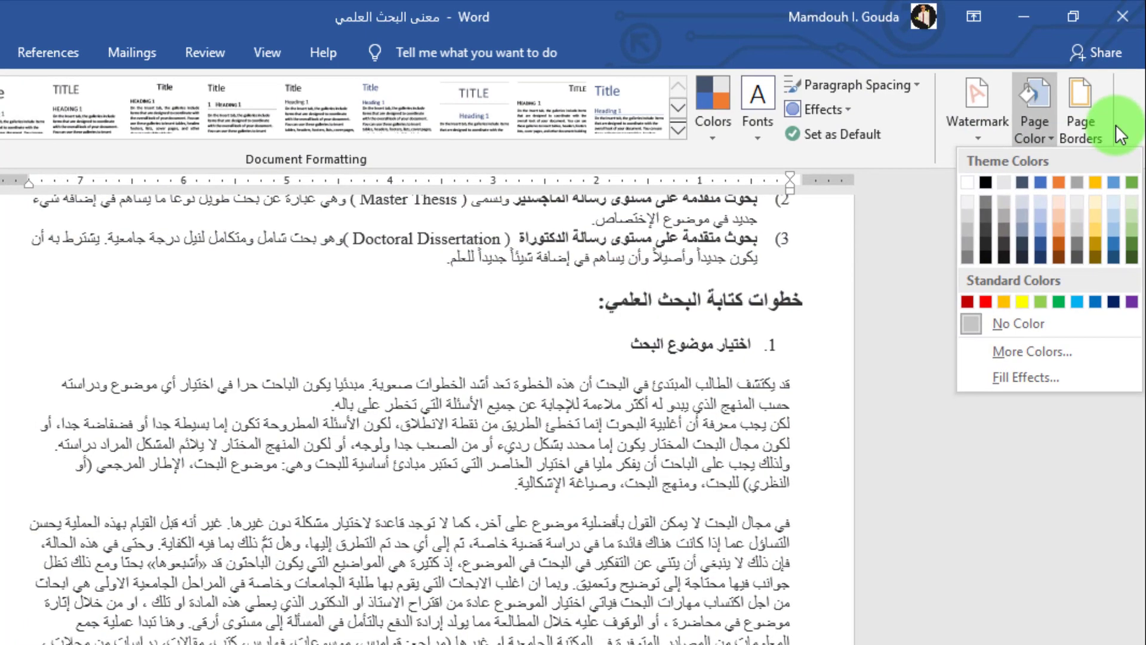
click(1089, 137)
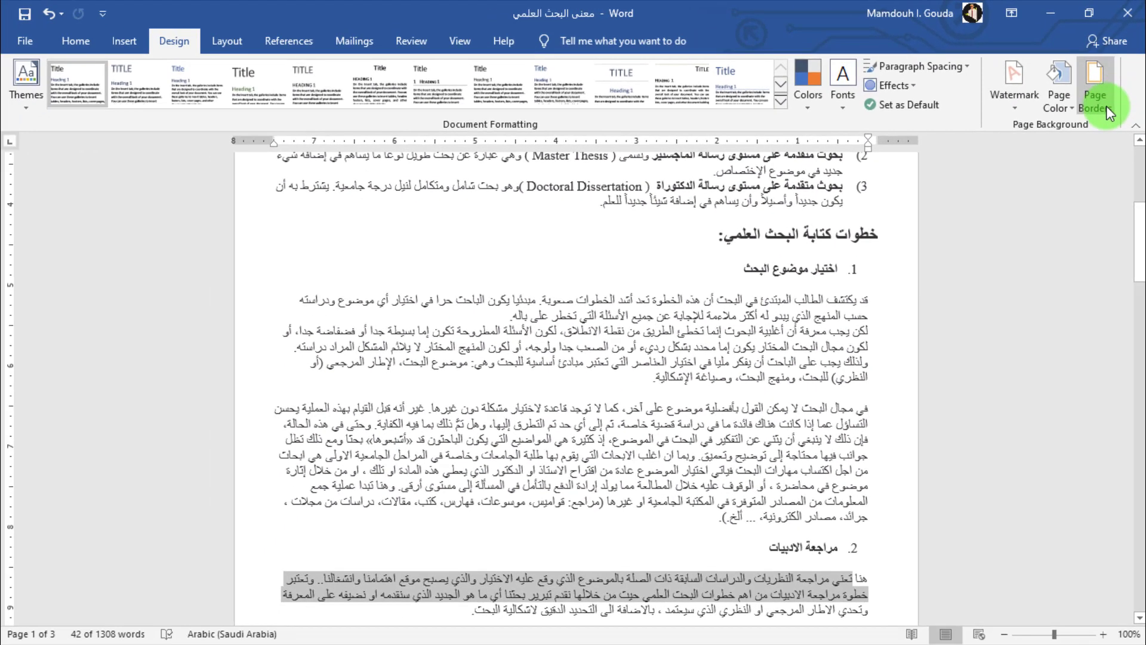
click(1106, 106)
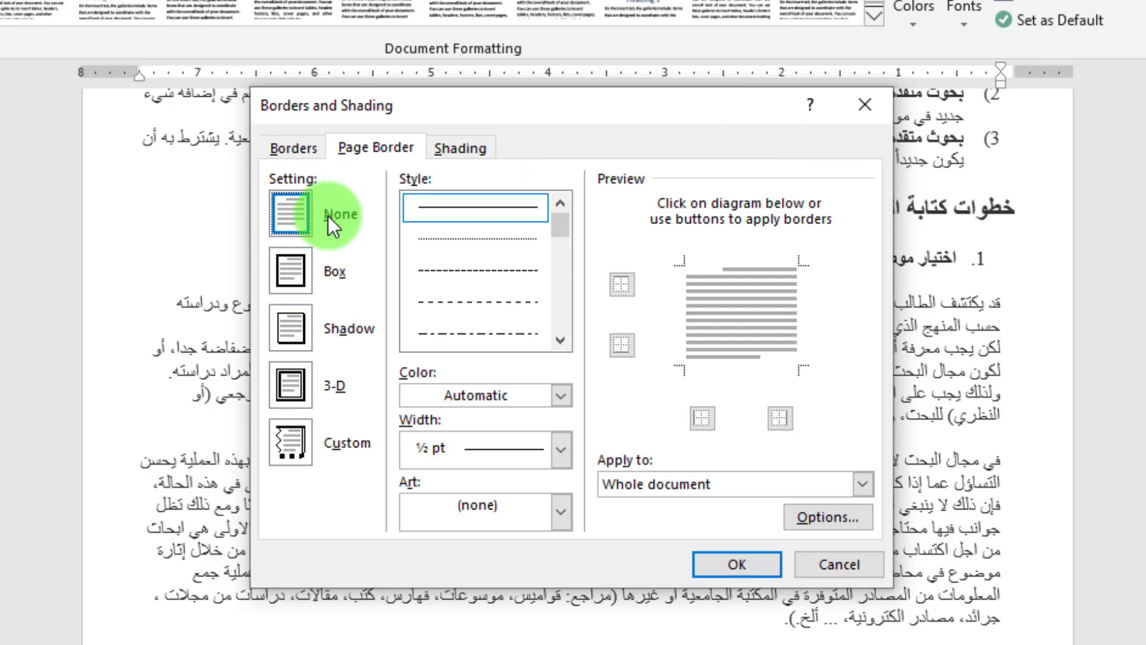
click(298, 271)
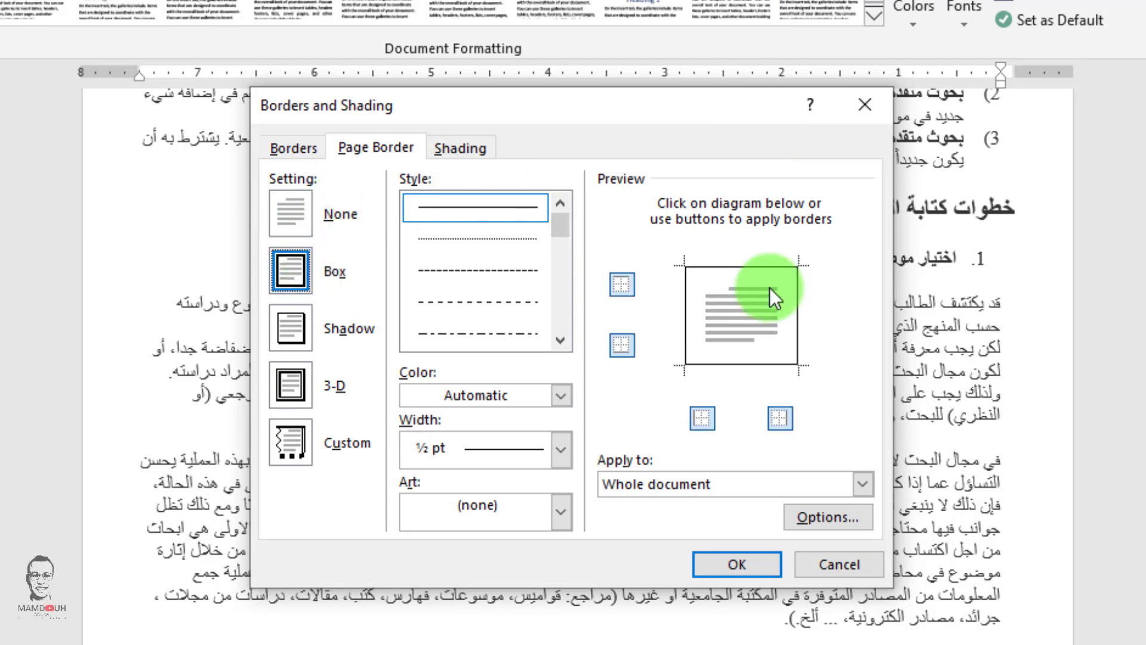
drag(564, 235, 556, 264)
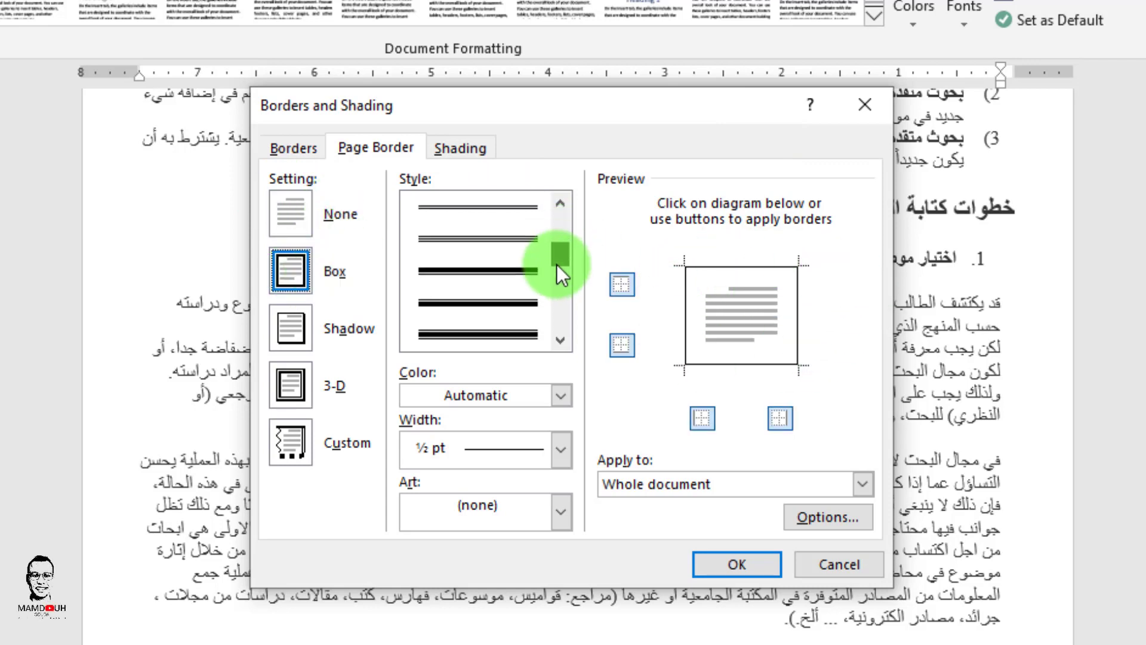
click(493, 264)
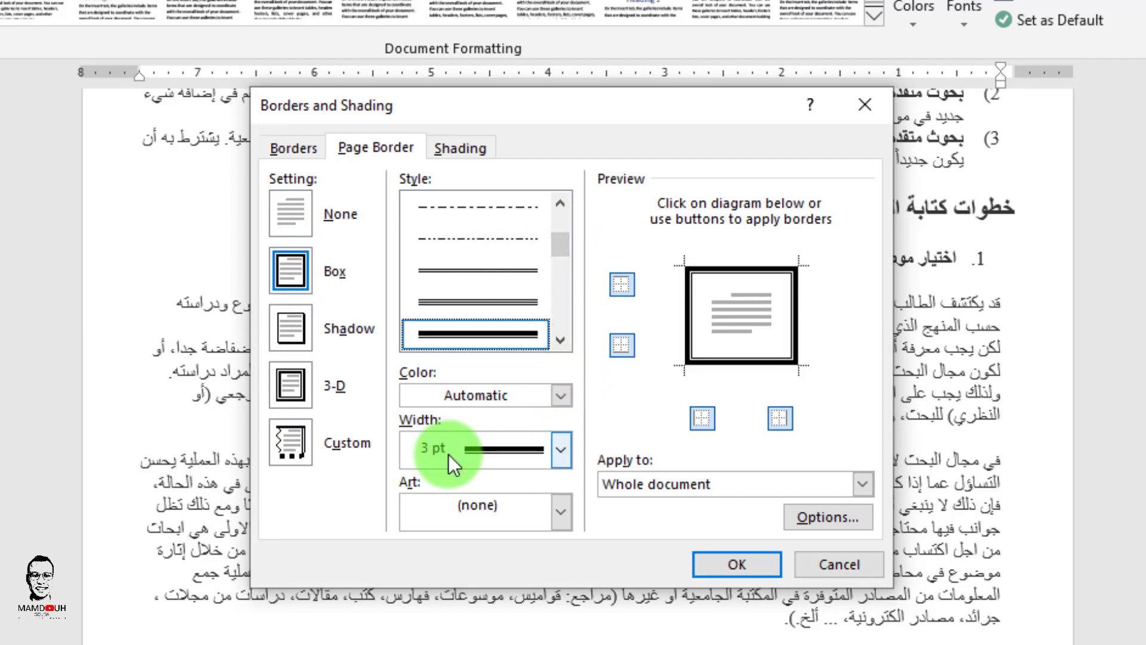
Step: Set the page border width to 1 ½ pt and look through the art border patterns, keeping art at (none)
click(561, 450)
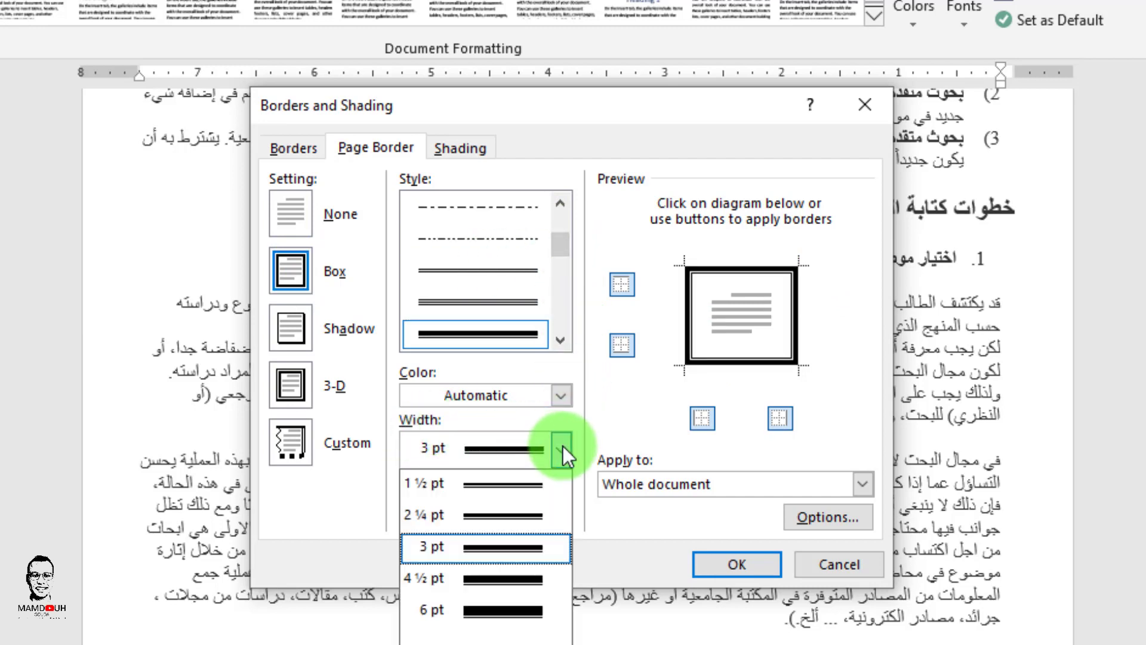
click(503, 485)
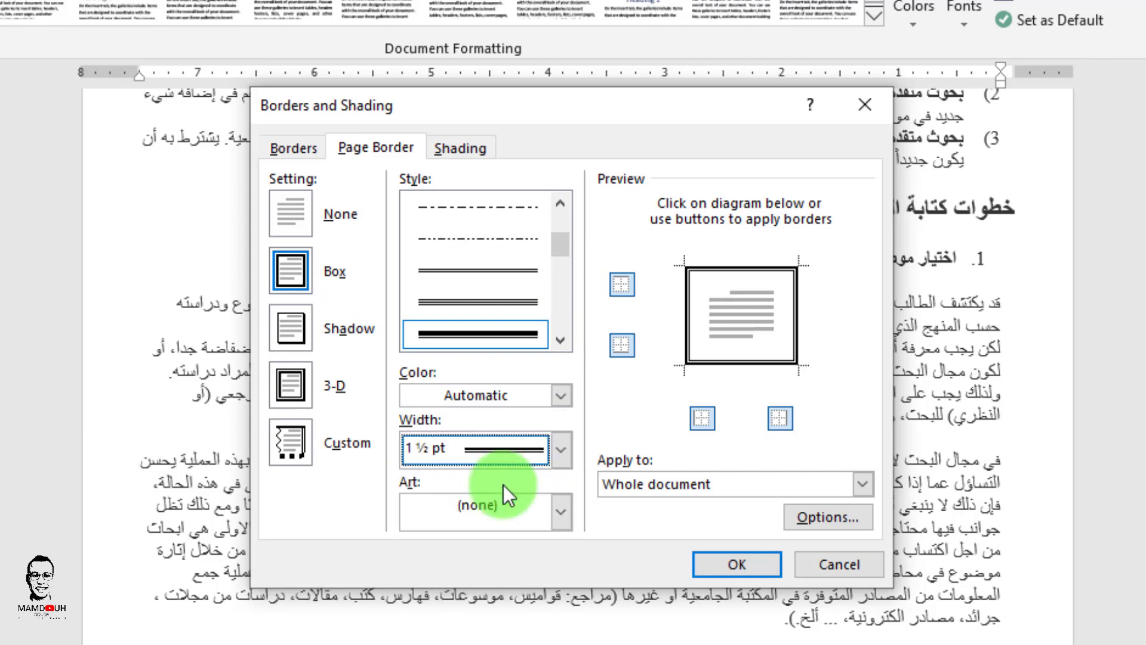
click(561, 508)
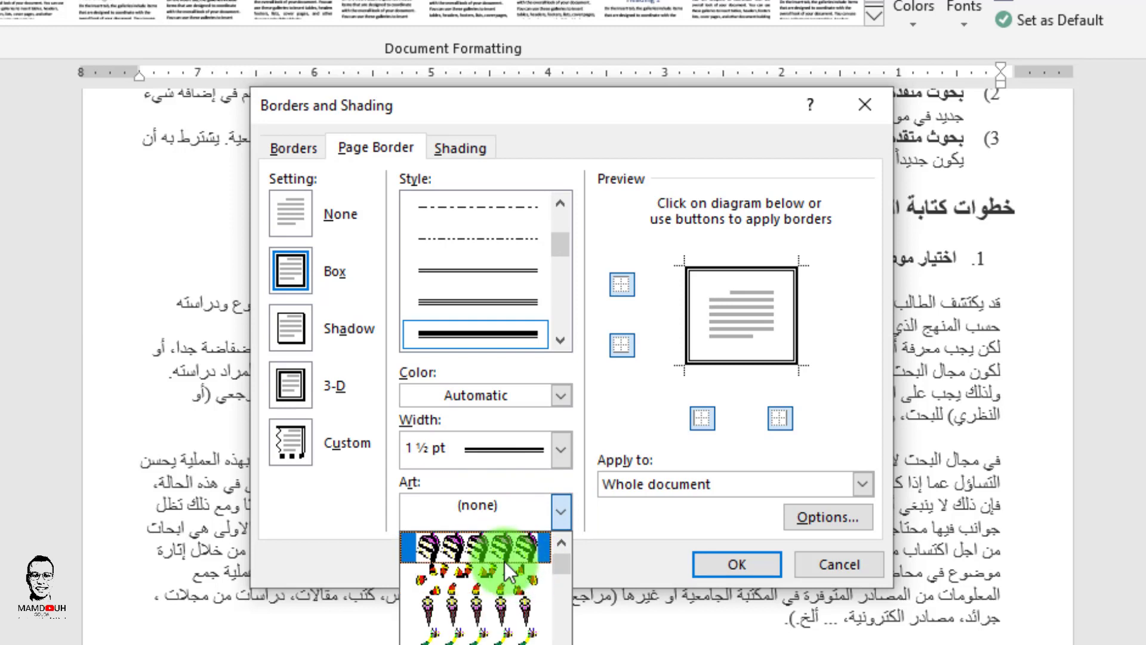
scroll(503, 561, down, 3)
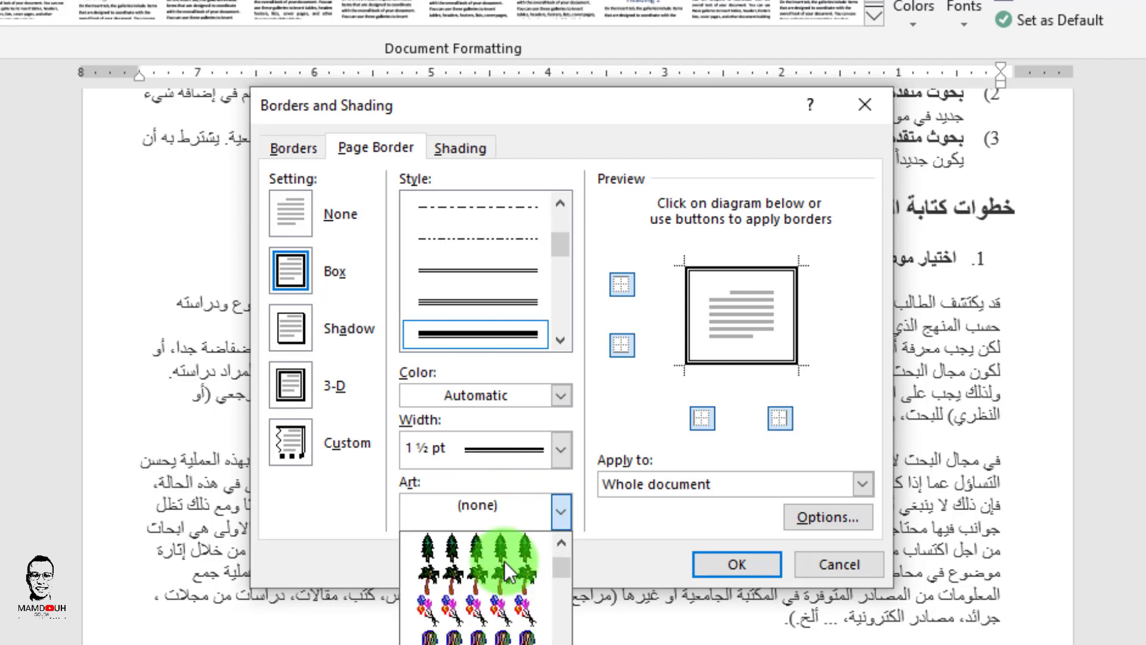
click(643, 532)
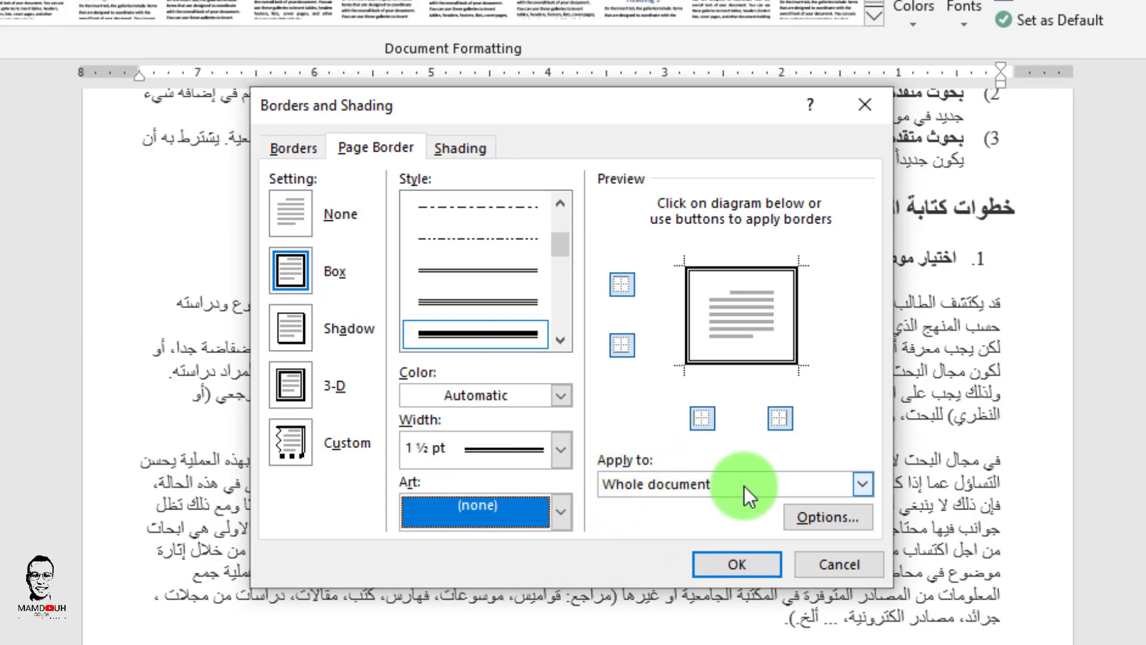
Step: Apply the page border to the whole document and check it on every page through the last one
click(870, 483)
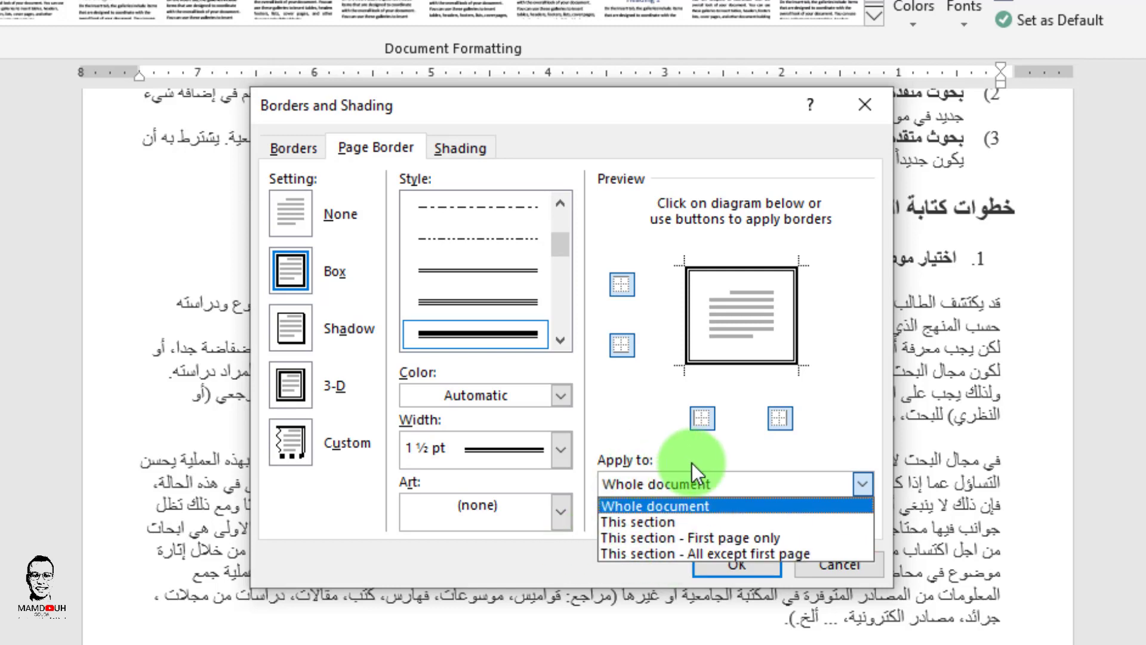
click(555, 561)
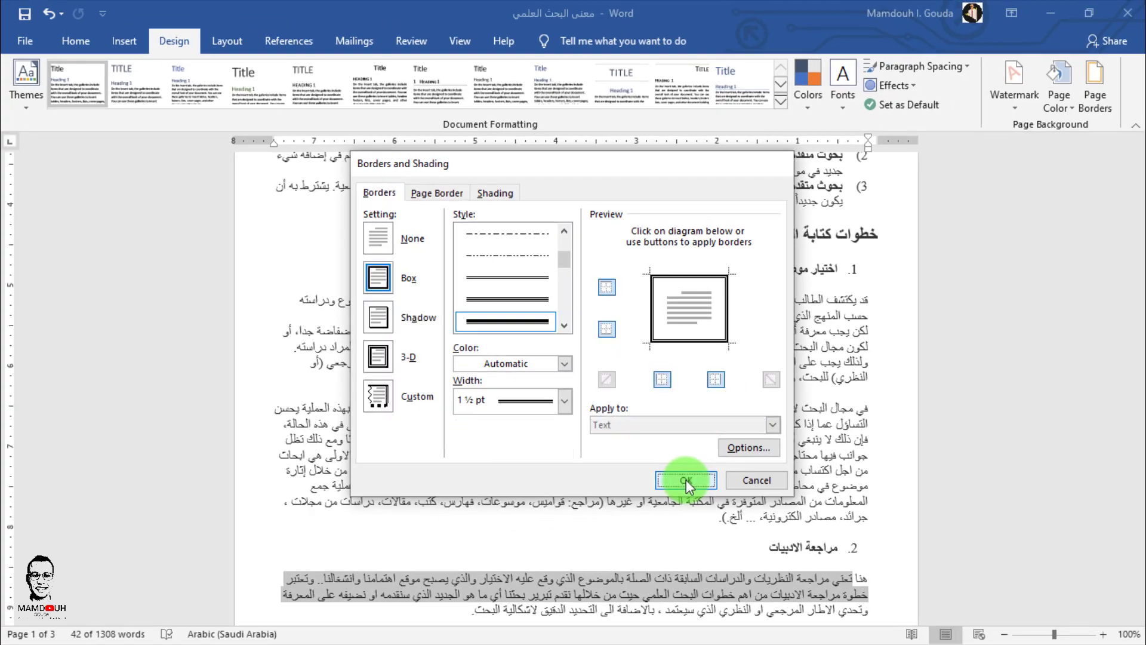
click(736, 566)
scroll(538, 424, up, 8)
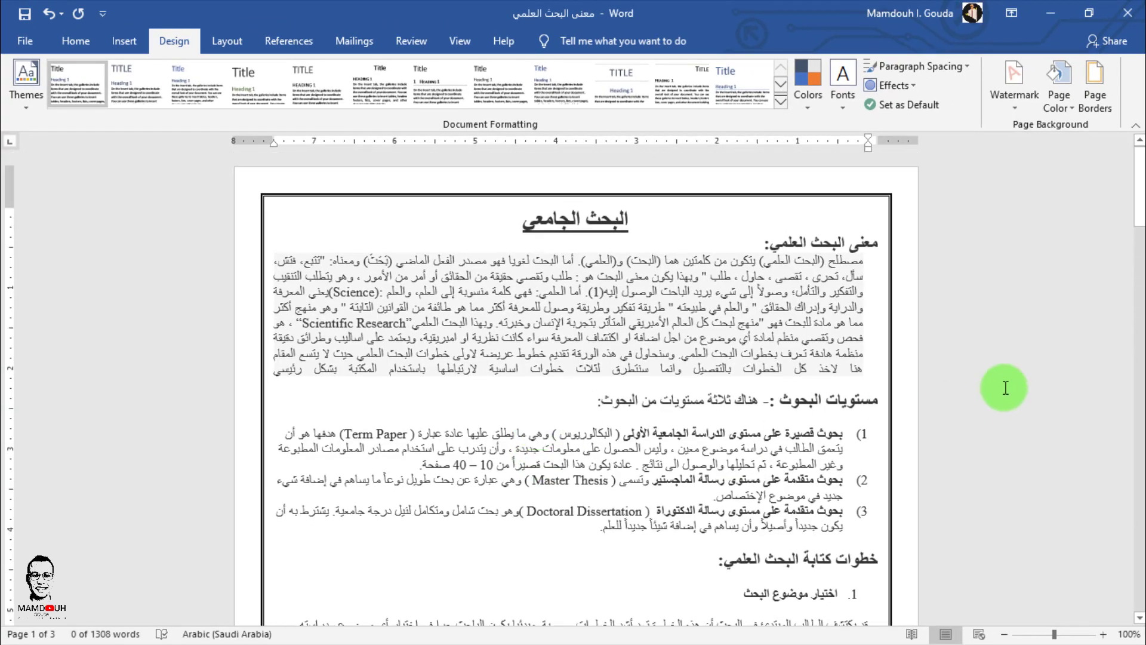
scroll(657, 316, down, 12)
scroll(621, 323, down, 20)
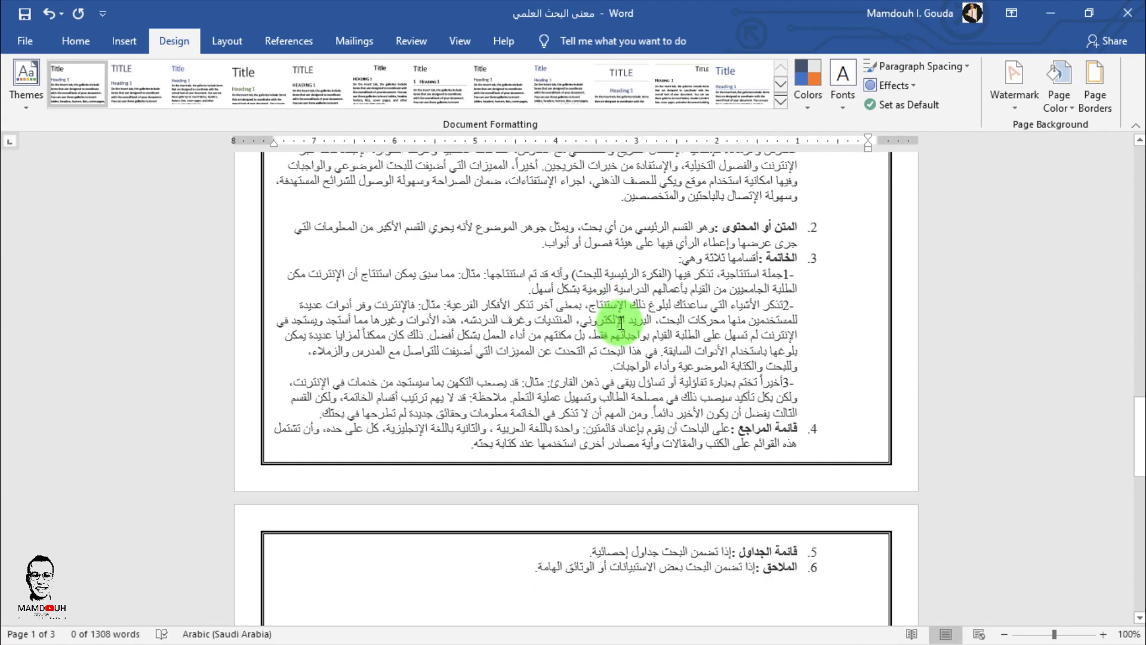
scroll(621, 323, down, 5)
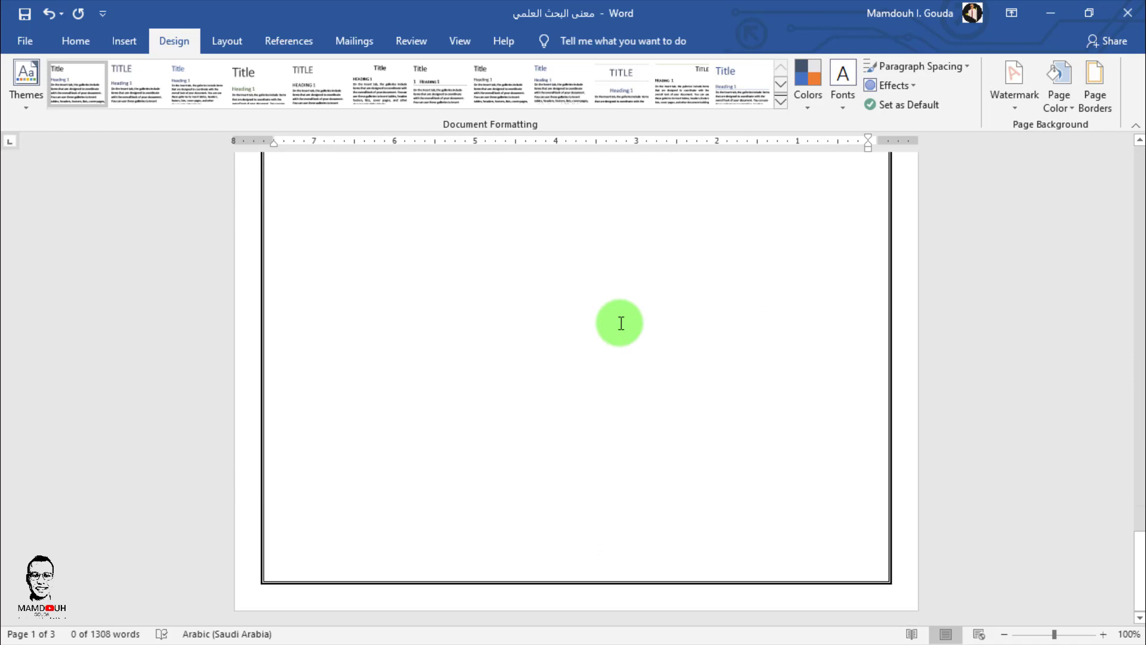
scroll(620, 323, up, 1)
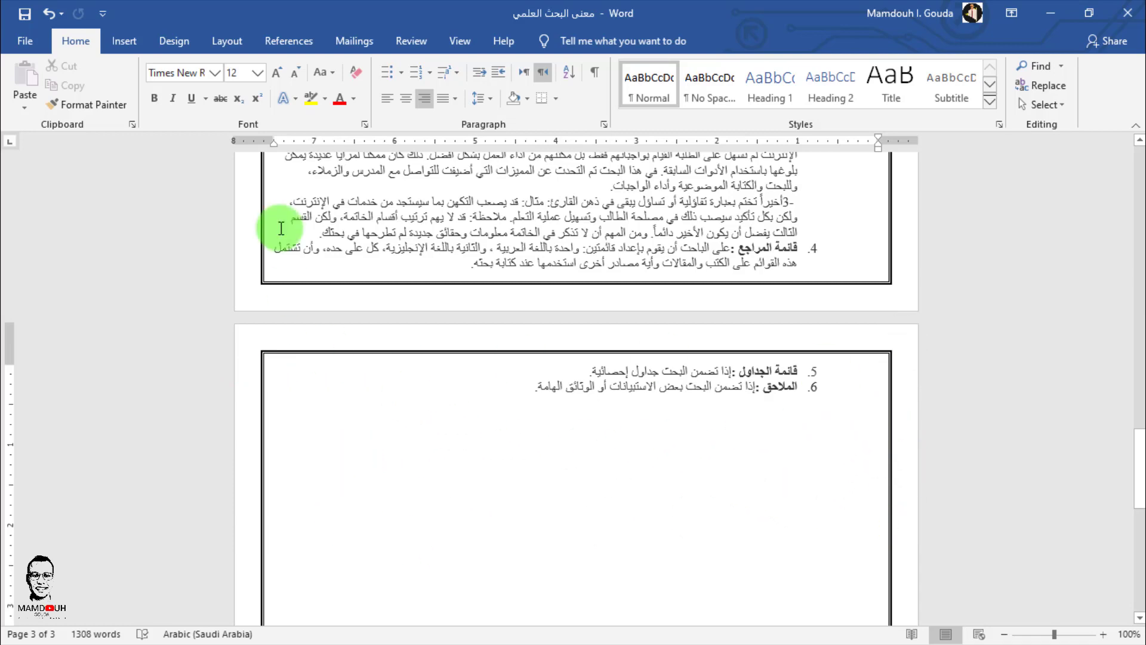
Step: Draw a rounded rectangle about 3.3" high and 7.6" wide below the الملاحق item and give it the black outline theme style
click(123, 48)
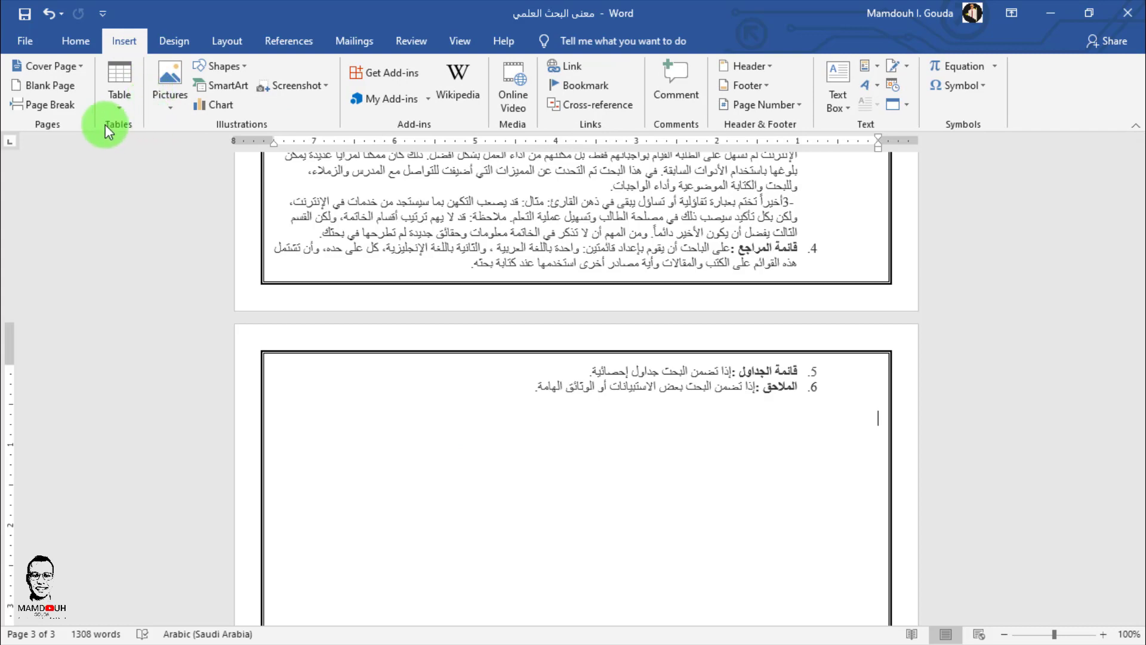
click(243, 67)
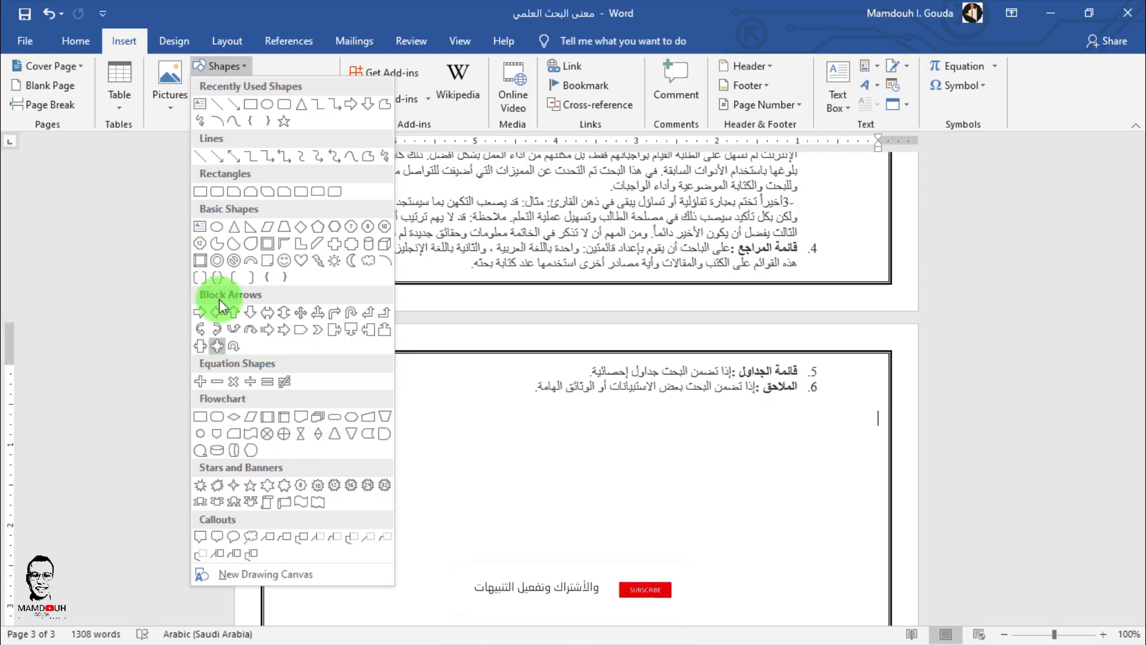
click(217, 191)
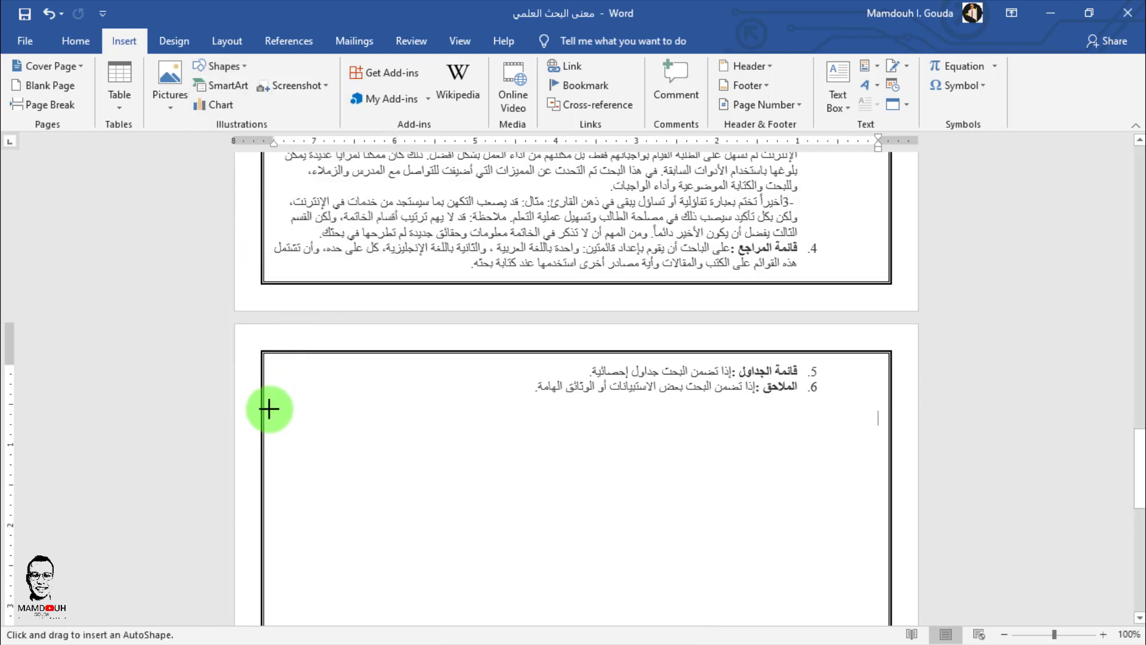
mouse_move(269, 409)
mouse_down()
mouse_move(317, 435)
mouse_move(739, 494)
mouse_move(844, 539)
mouse_move(880, 619)
mouse_move(879, 583)
mouse_up()
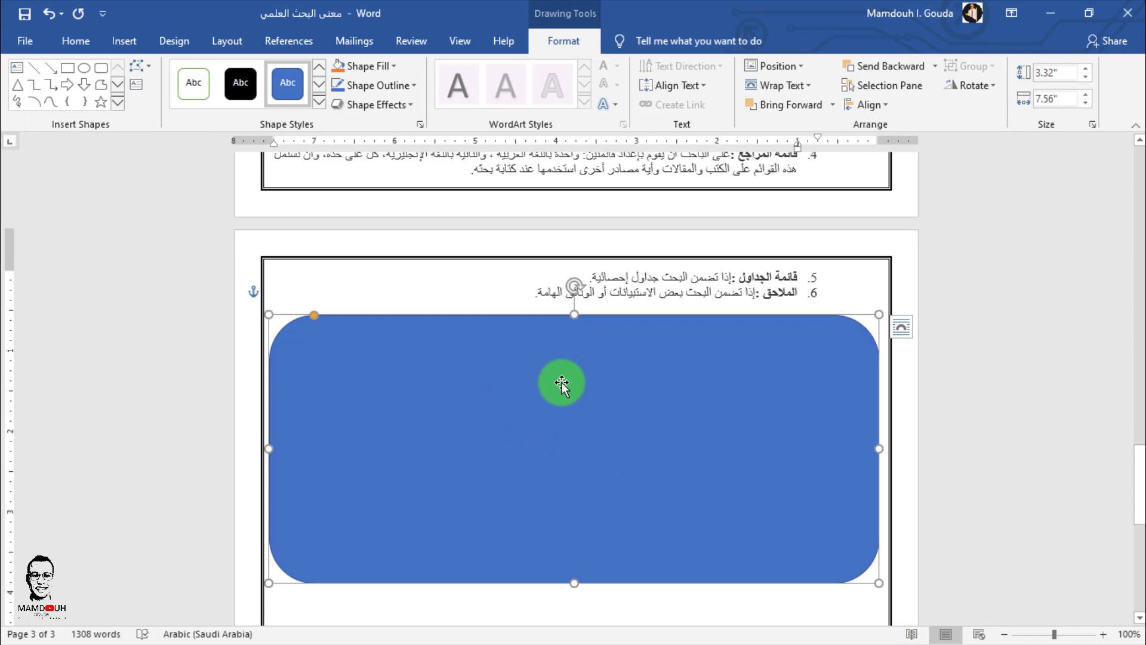
click(319, 101)
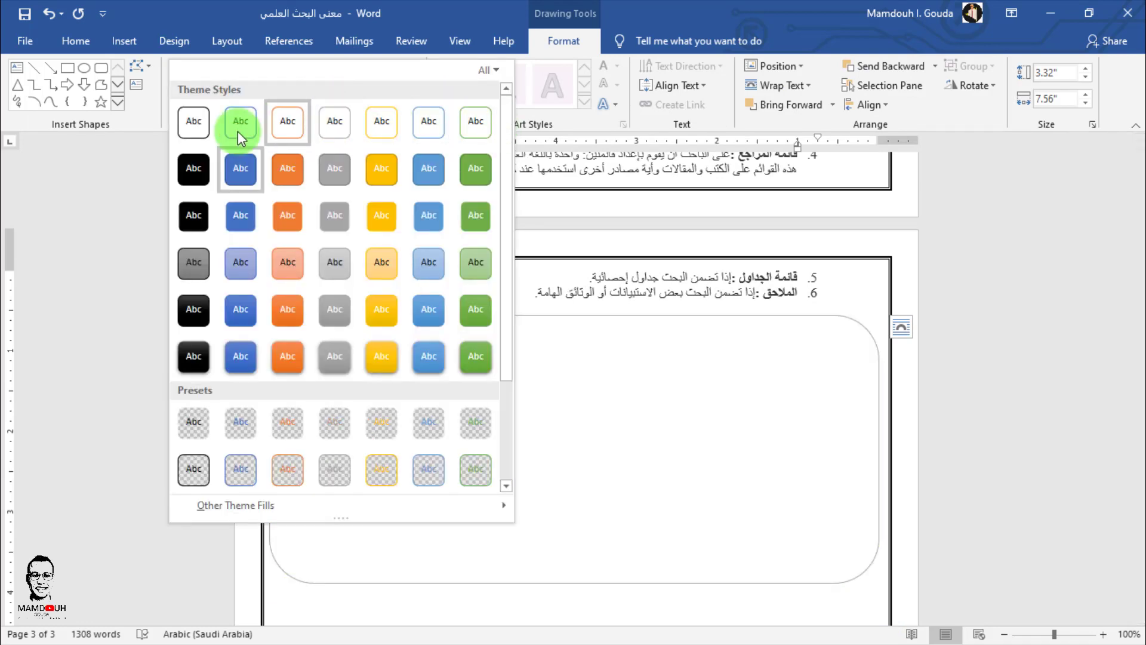
click(200, 119)
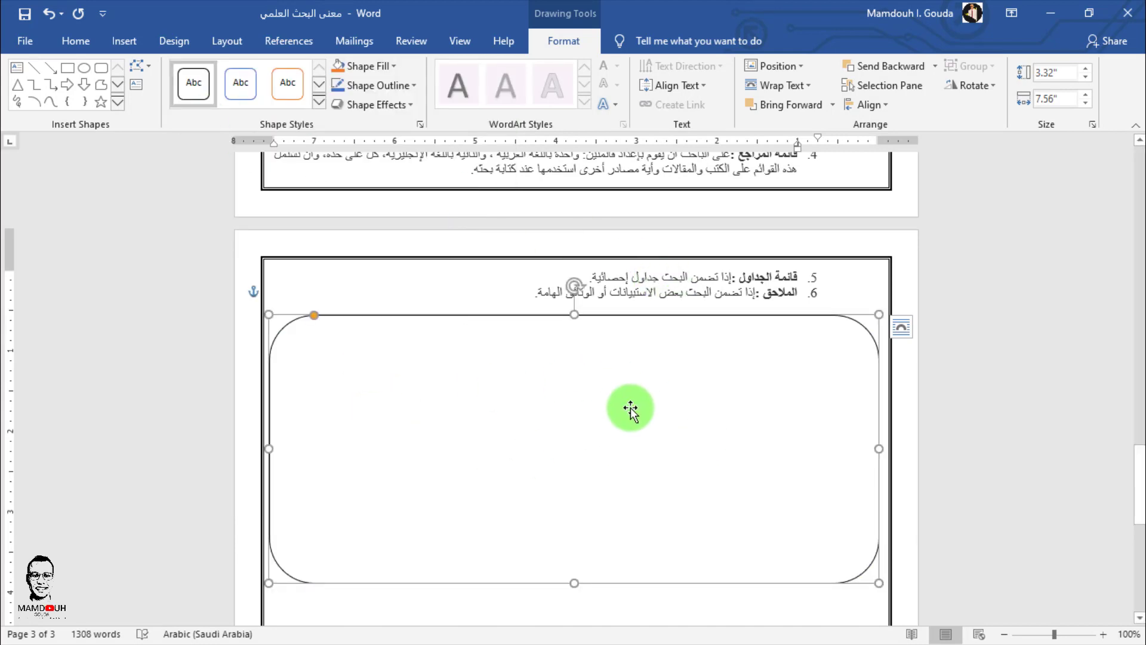
Step: Enter a sample letter g in the rounded rectangle and set its paragraph to right-to-left direction with right alignment
click(57, 42)
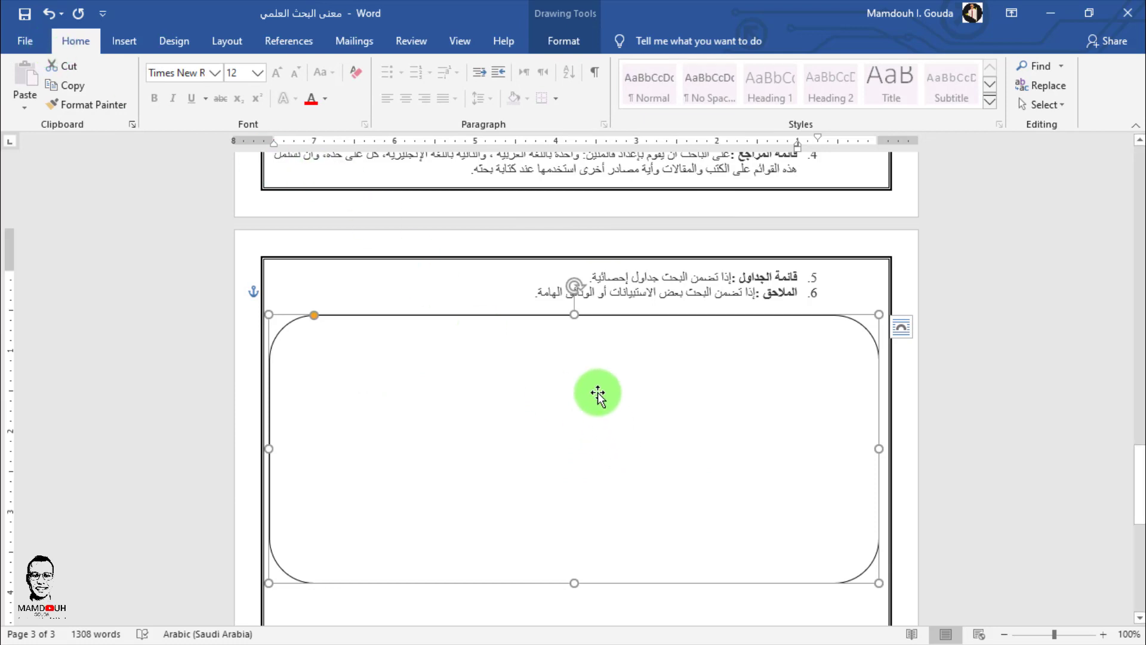
text(g)
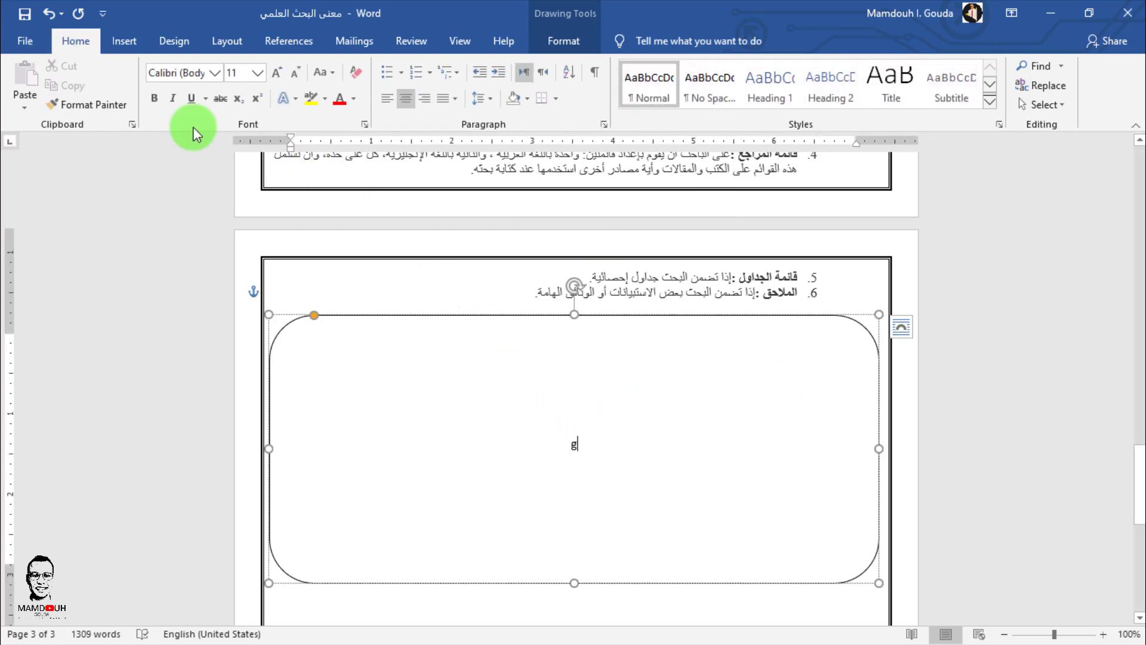
click(432, 104)
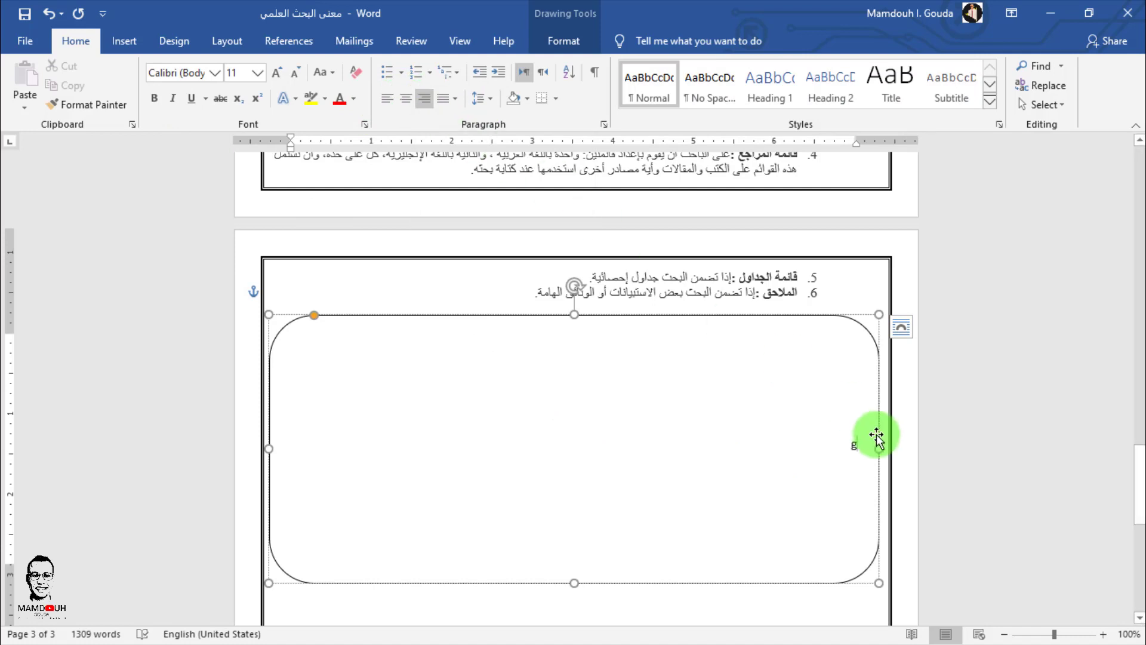
double_click(858, 445)
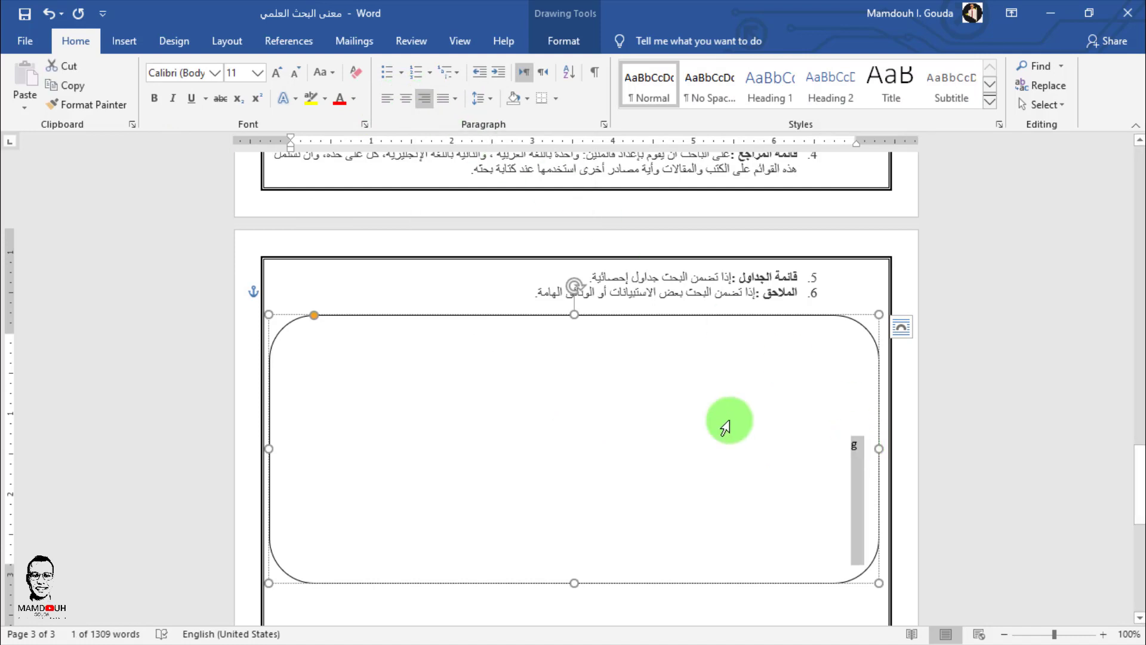
click(543, 74)
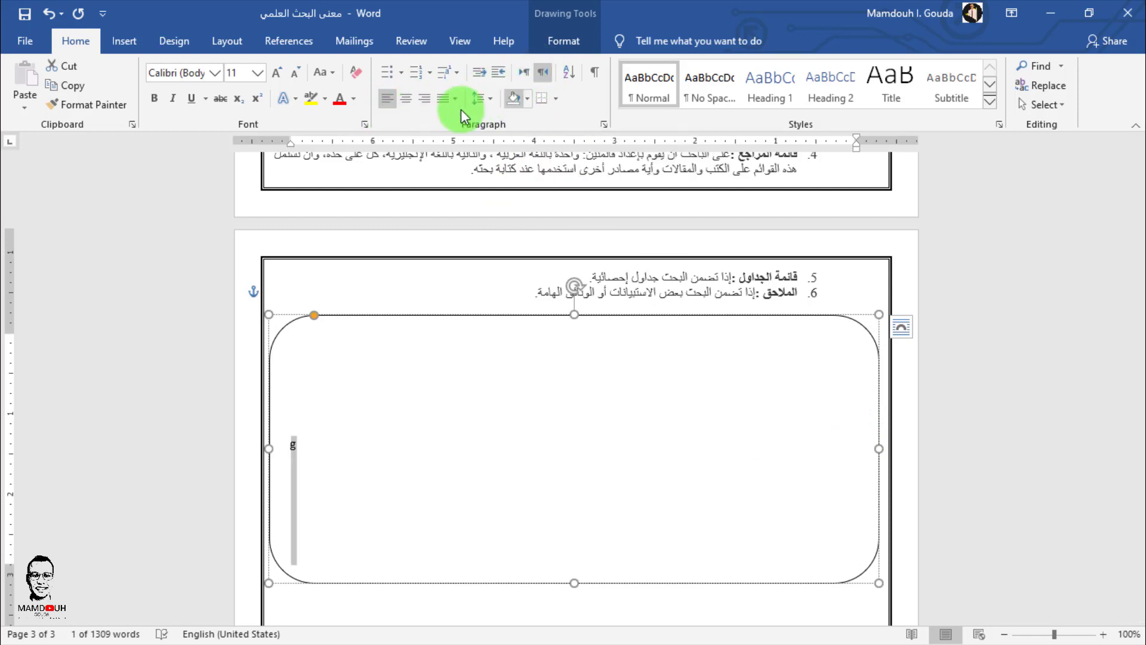
click(424, 106)
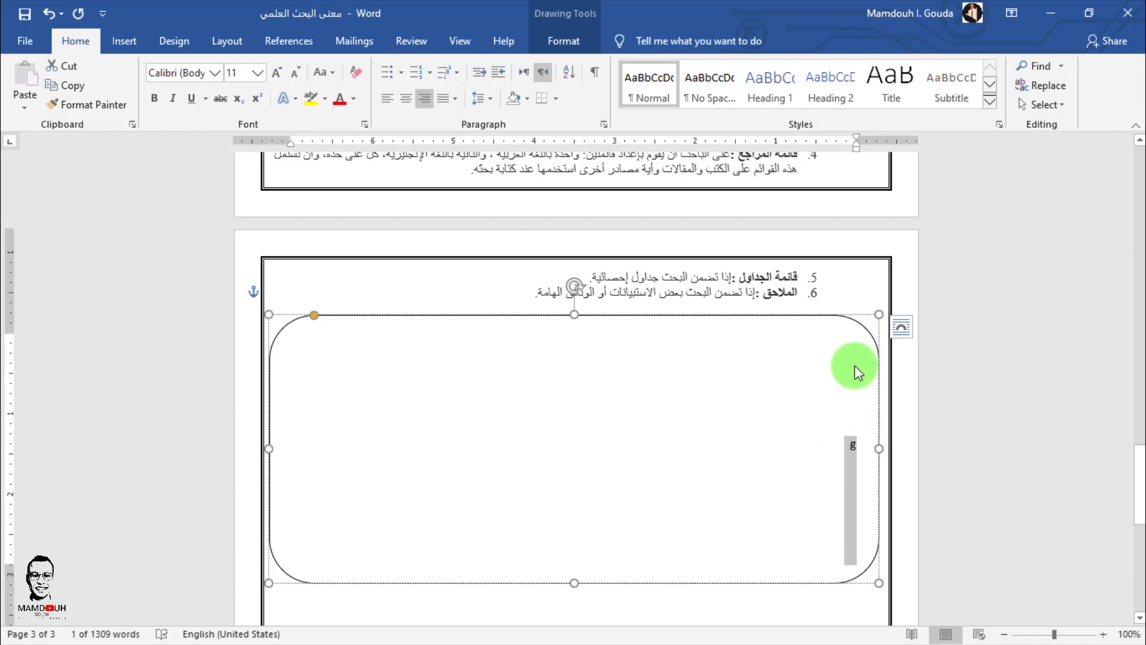
Step: Align the rounded rectangle's text vertically to the top and make the sample letter a capital G
click(577, 44)
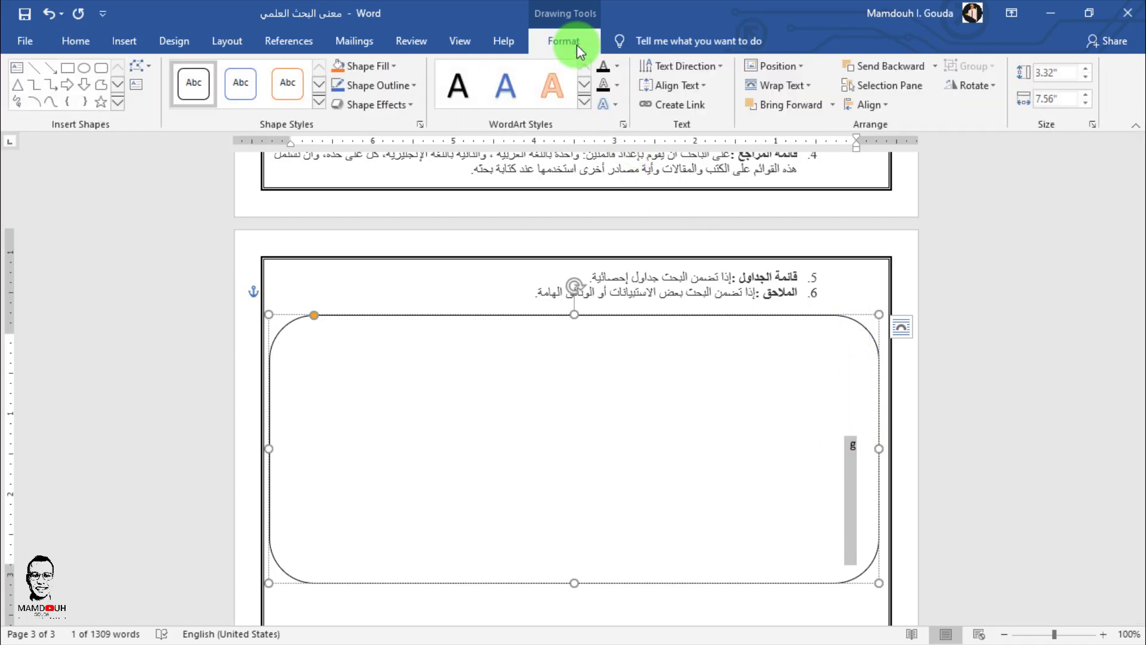
click(704, 89)
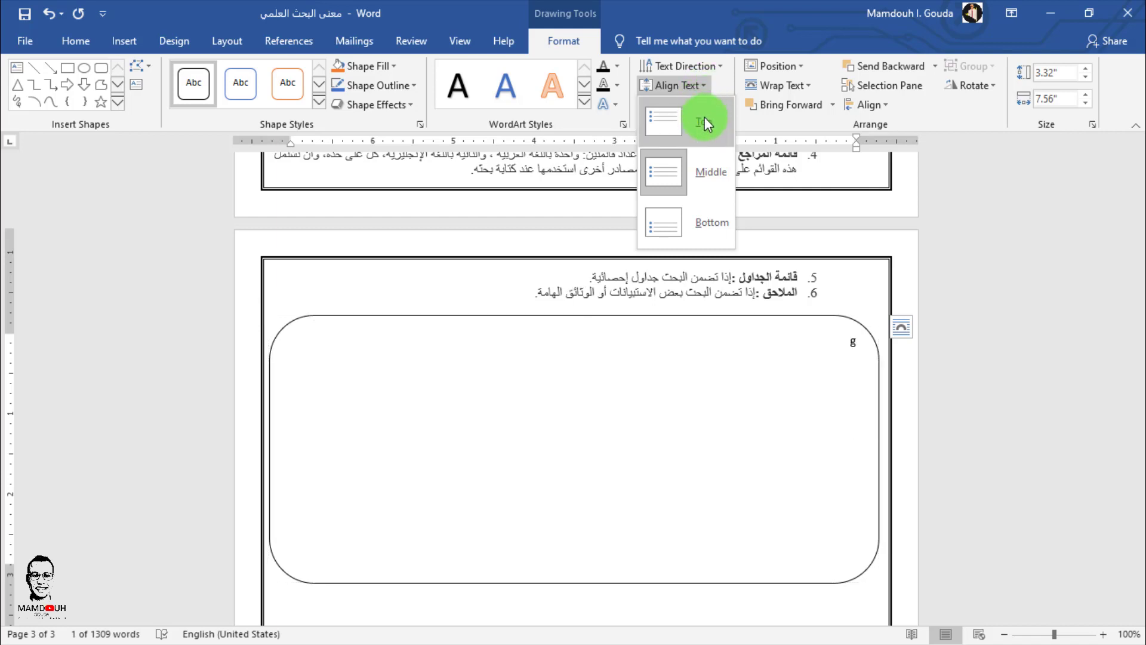
click(704, 120)
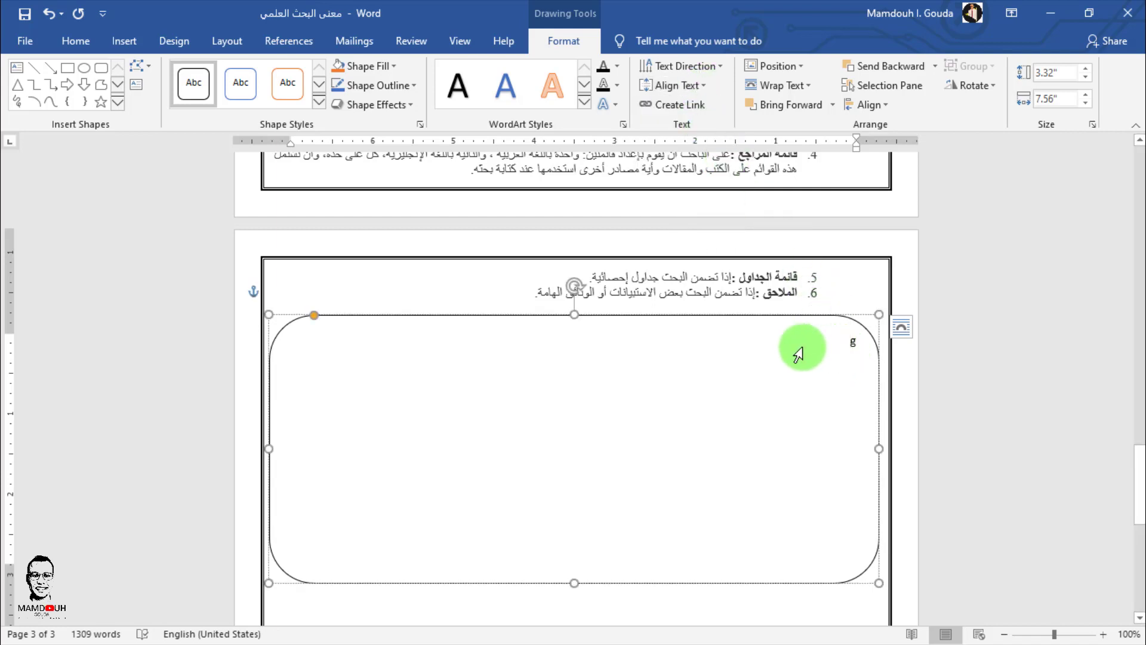
key(alt+shift)
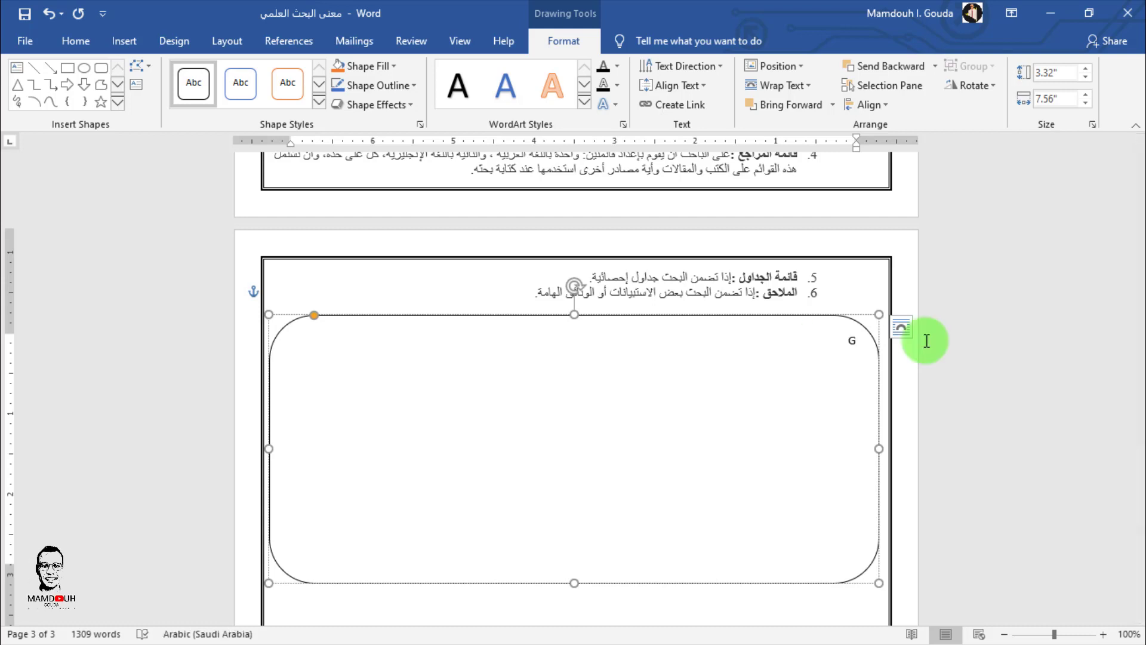
key(Return)
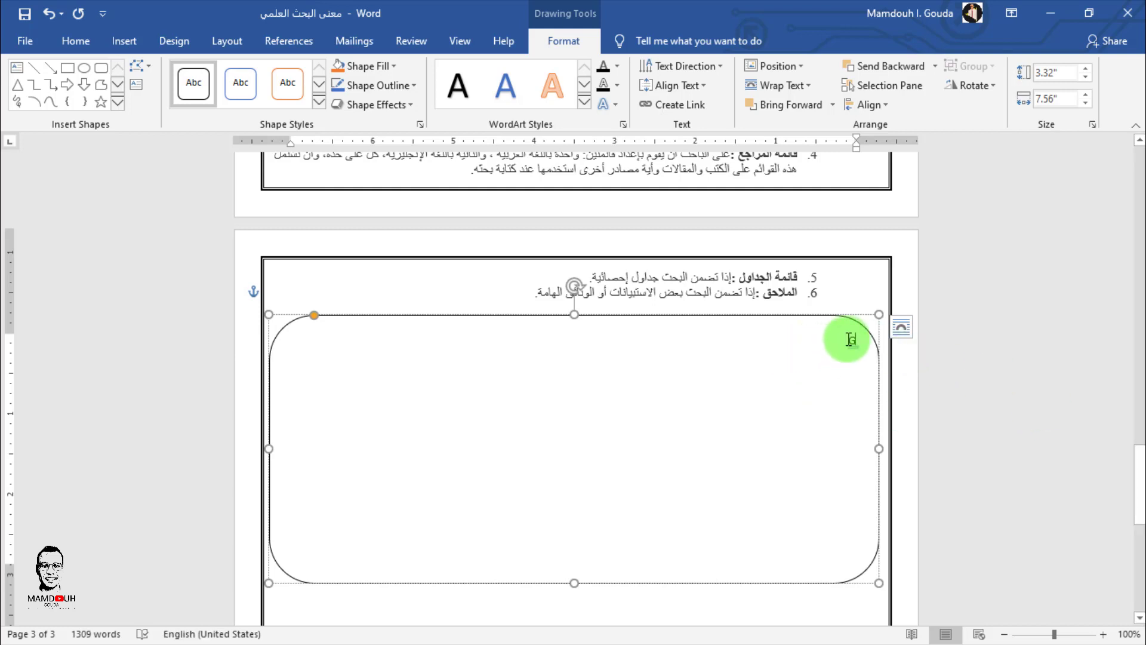
drag(861, 334, 276, 525)
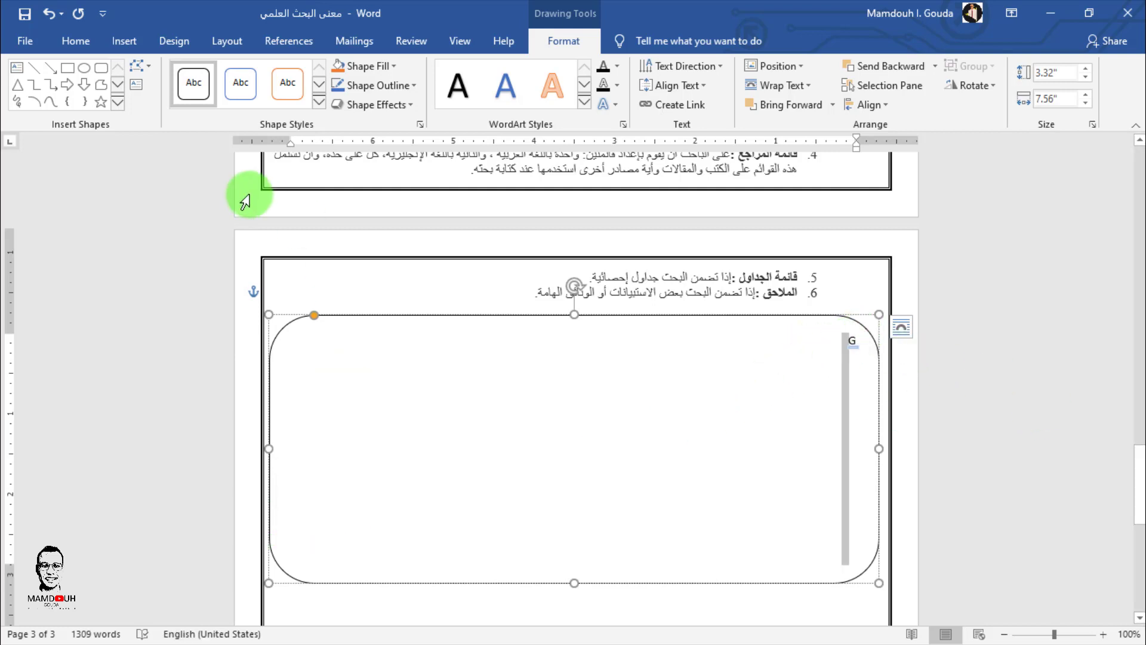
click(90, 43)
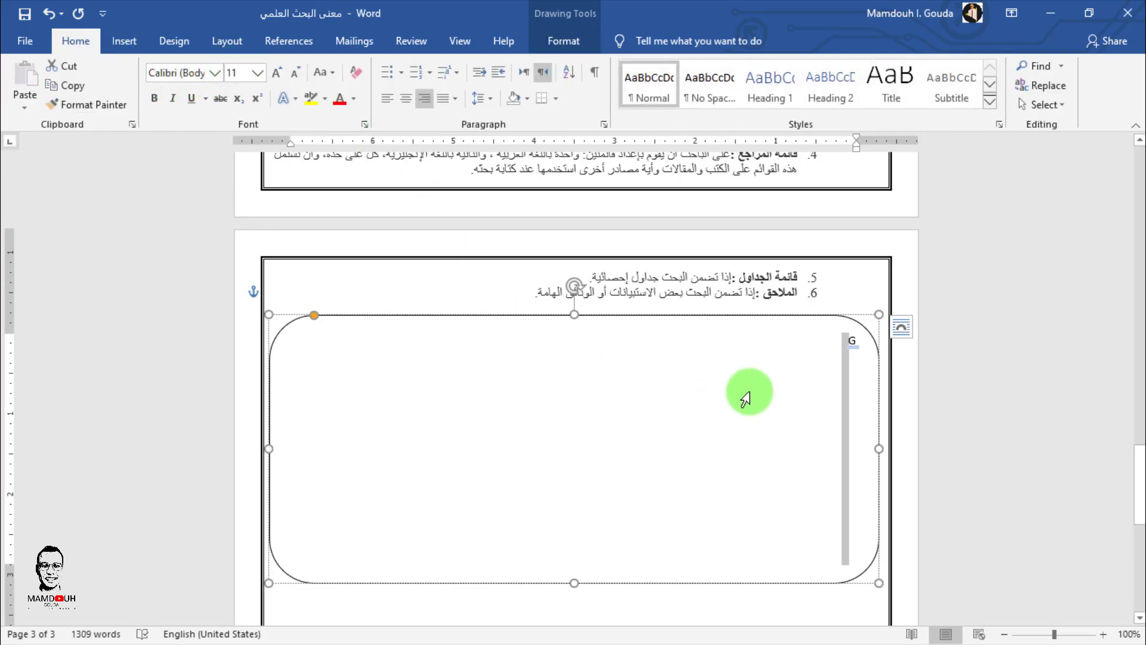
Step: Resize the rounded rectangle to span the width between the page borders with a reduced height, and view its text wrapping options
click(546, 319)
drag(874, 448, 511, 448)
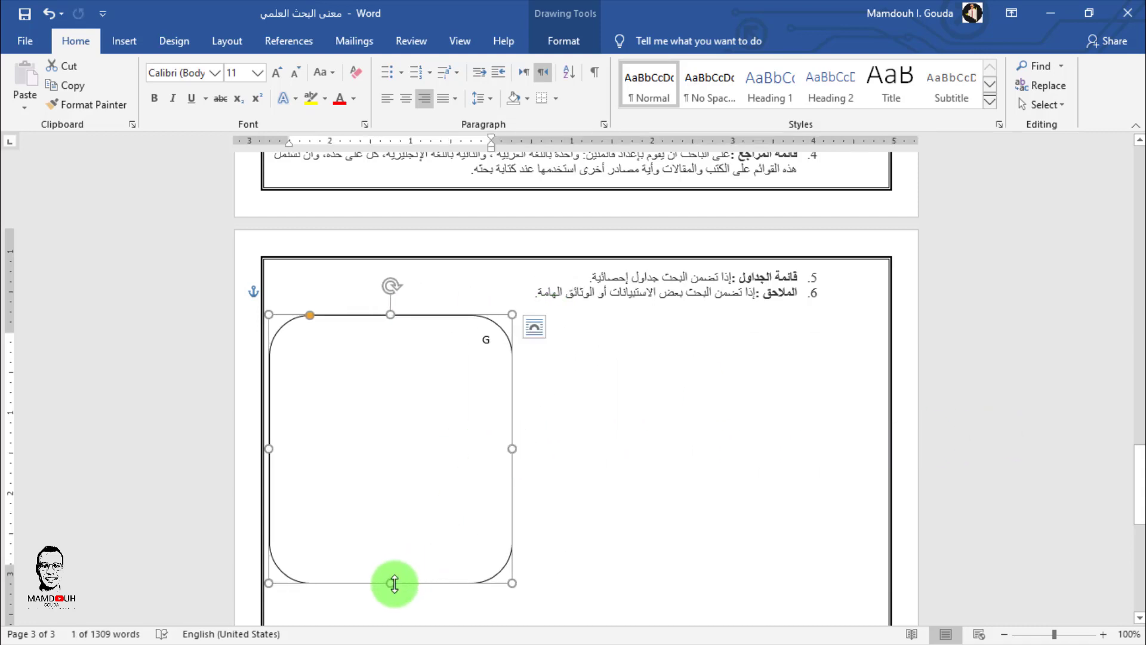
drag(390, 582, 393, 517)
mouse_move(427, 316)
mouse_down()
mouse_move(437, 276)
mouse_move(417, 258)
mouse_move(419, 335)
mouse_move(418, 310)
mouse_up()
drag(580, 410, 887, 415)
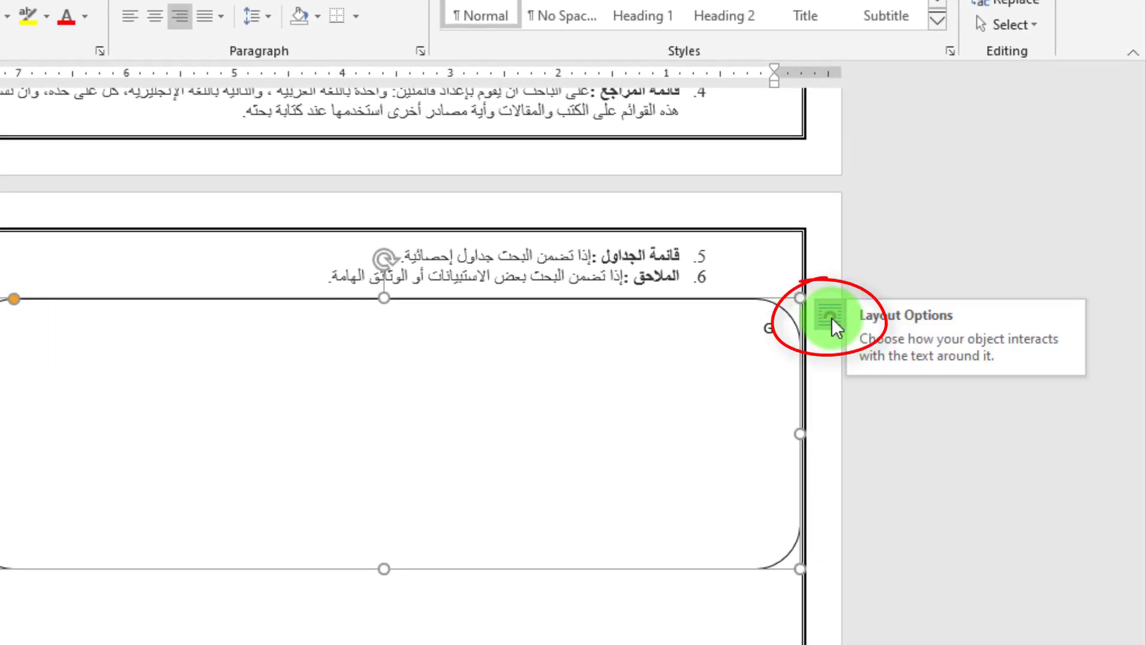
click(831, 317)
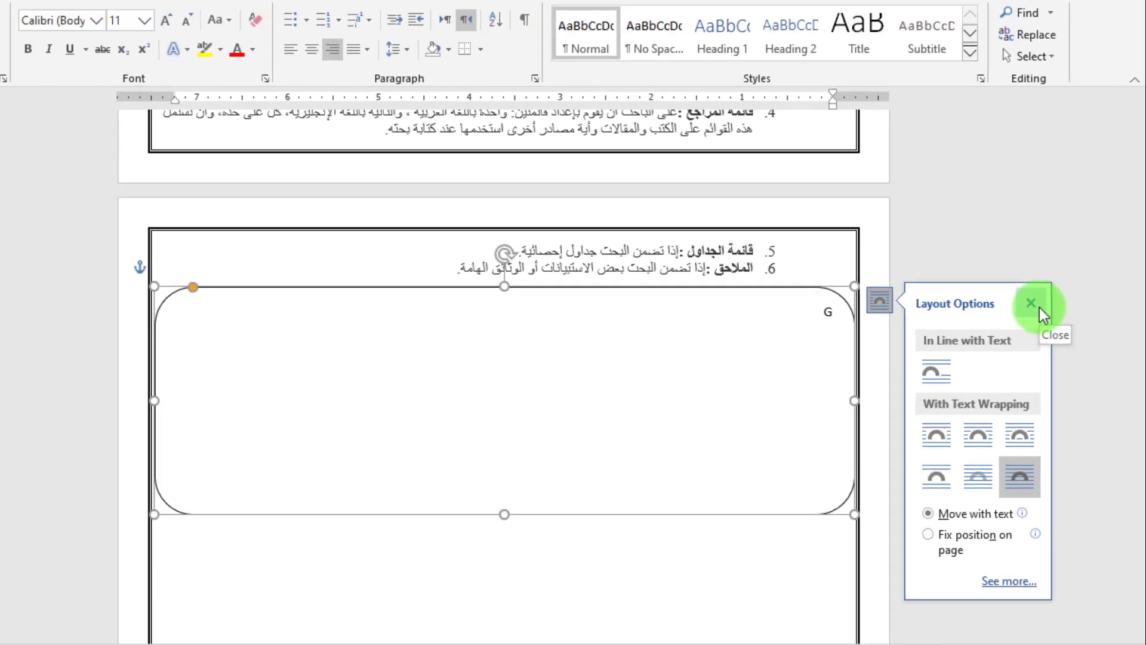
click(1020, 273)
Step: Open the document's header for editing
scroll(583, 399, down, 1)
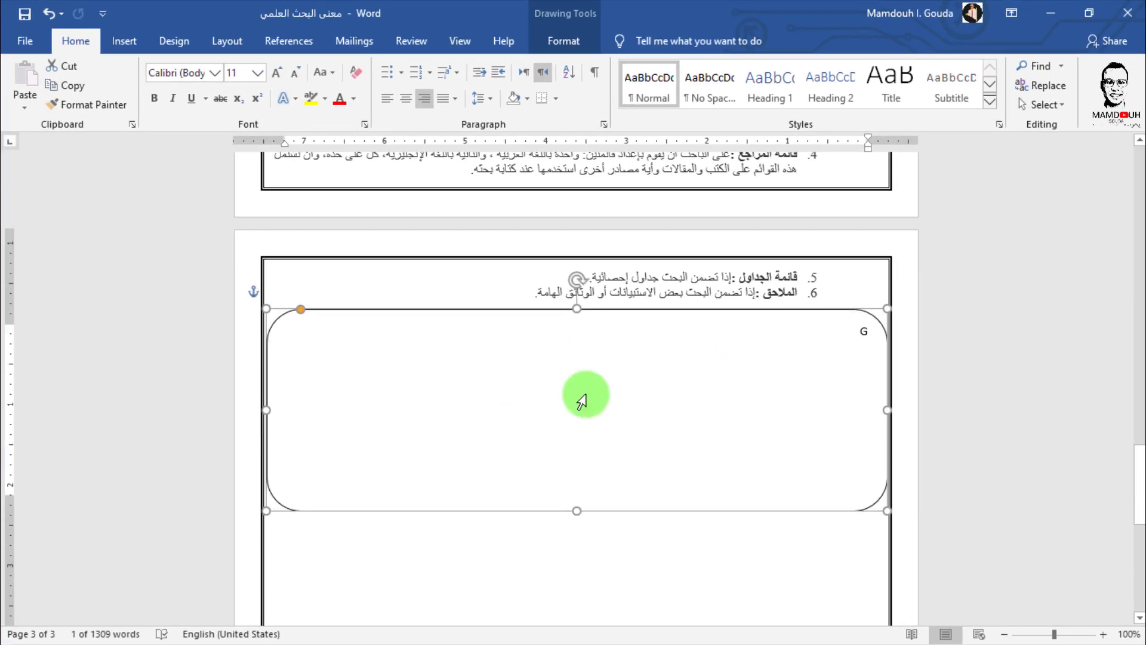
scroll(603, 394, down, 4)
scroll(690, 373, up, 7)
scroll(690, 373, up, 15)
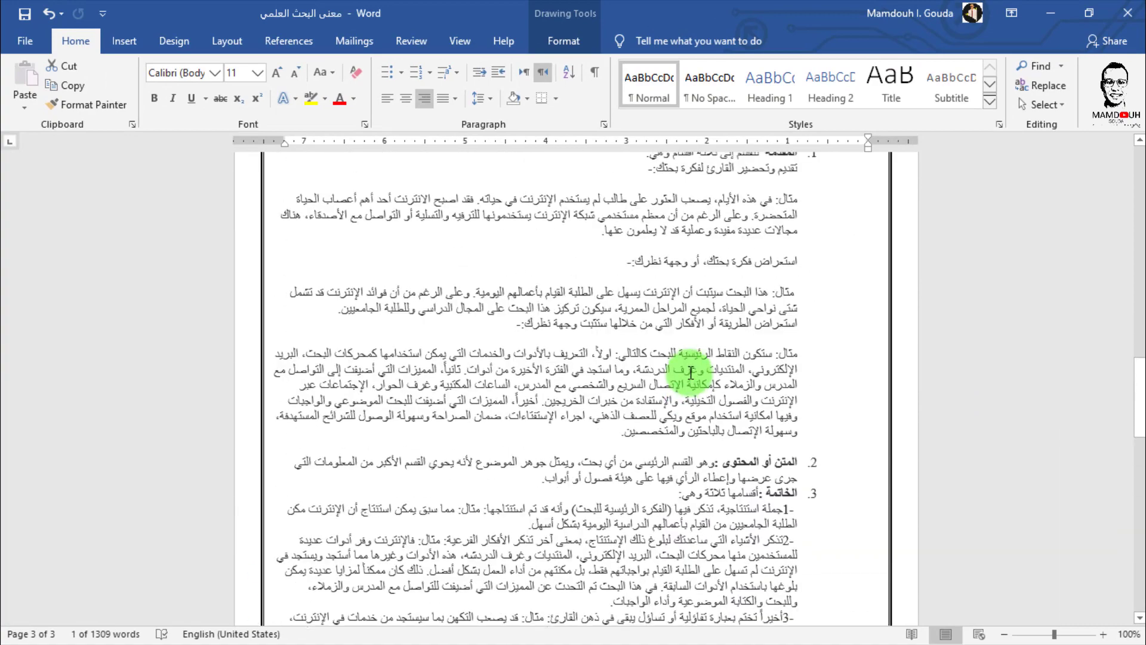
scroll(690, 373, up, 3)
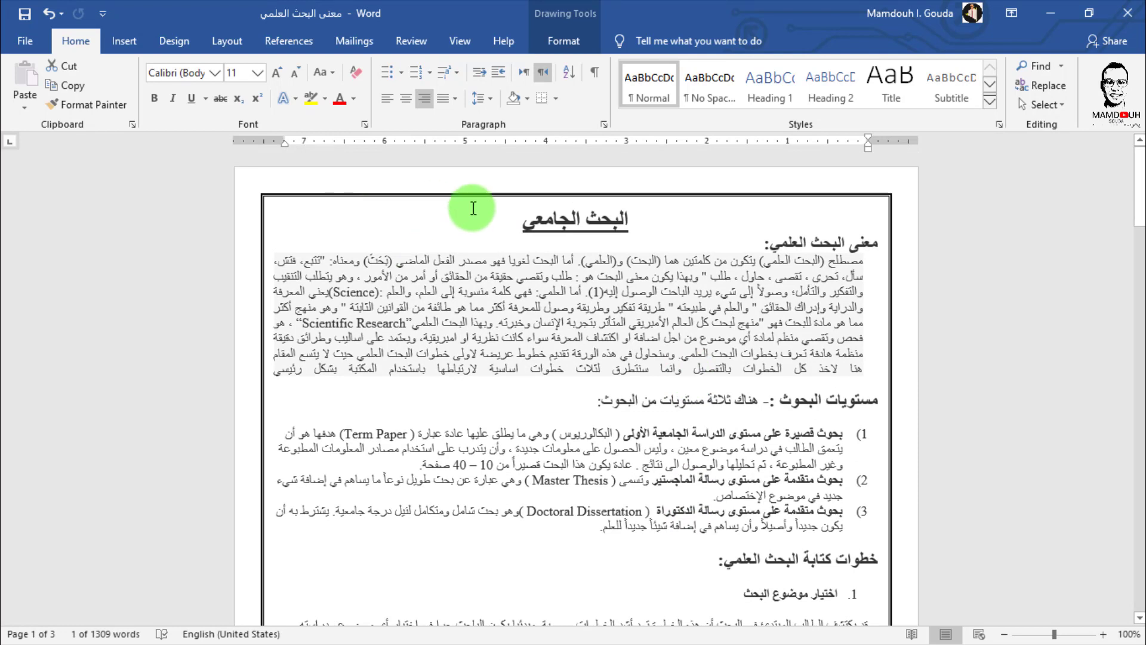
click(129, 48)
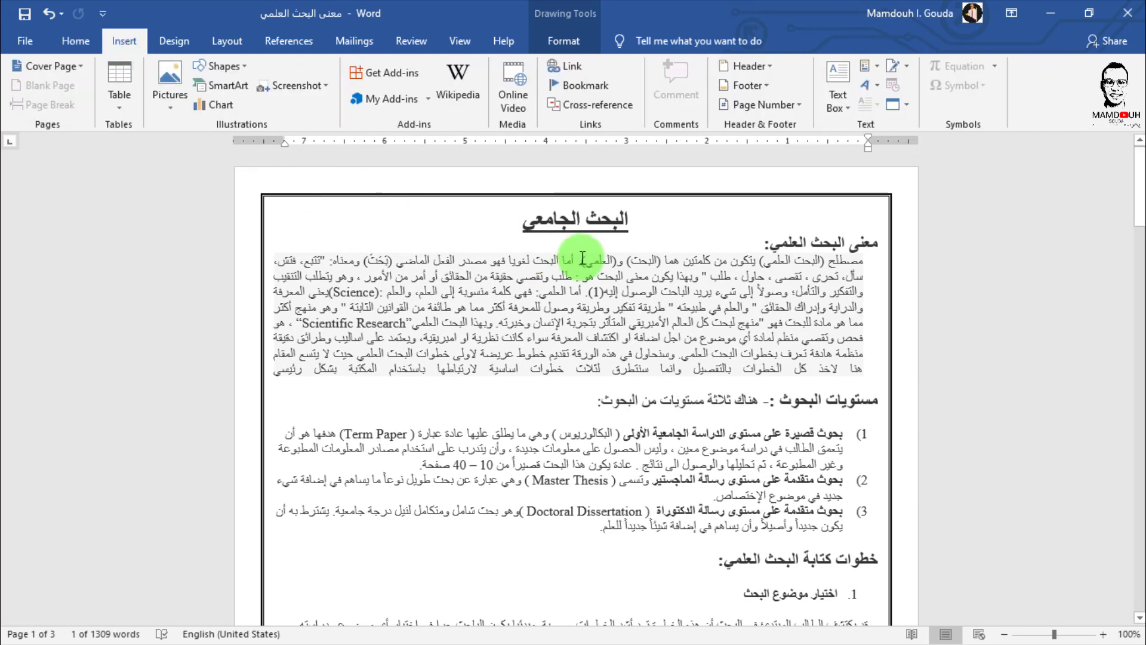
click(763, 70)
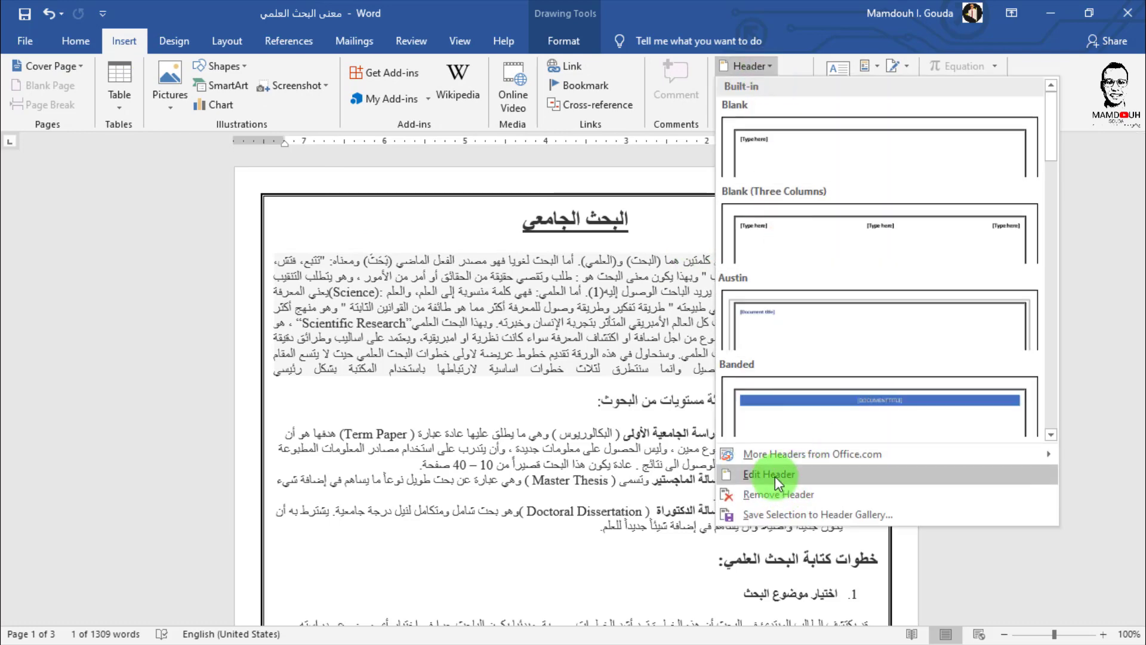
click(774, 475)
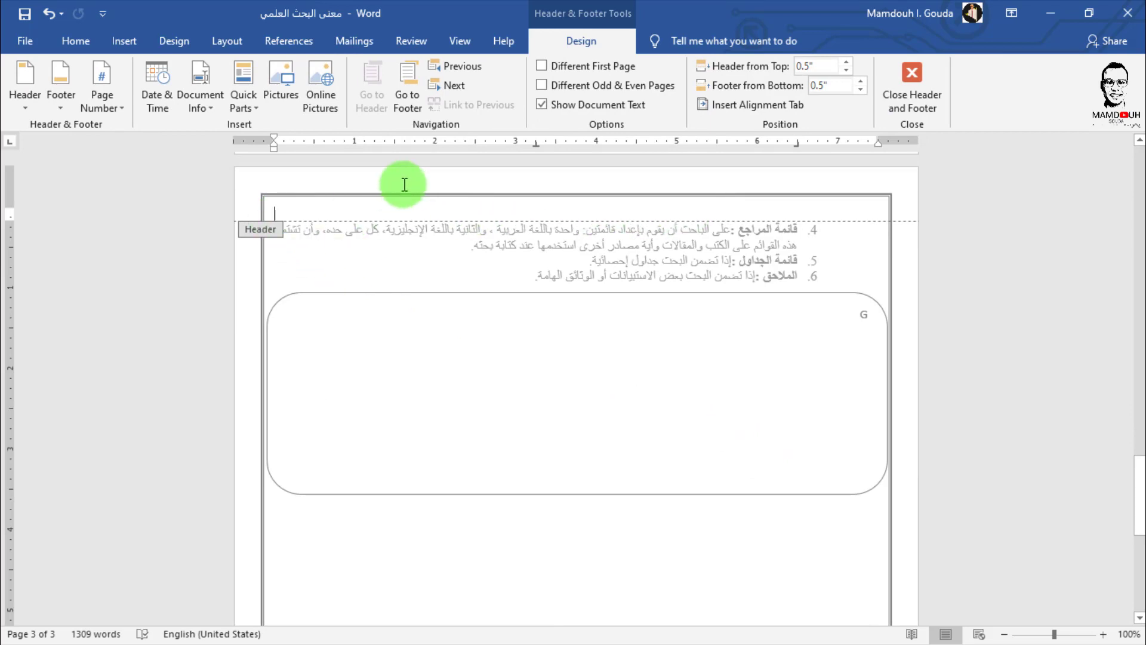
Step: Insert the logo picture in the header and scale it to about 0.78" high by 0.62" wide
click(271, 99)
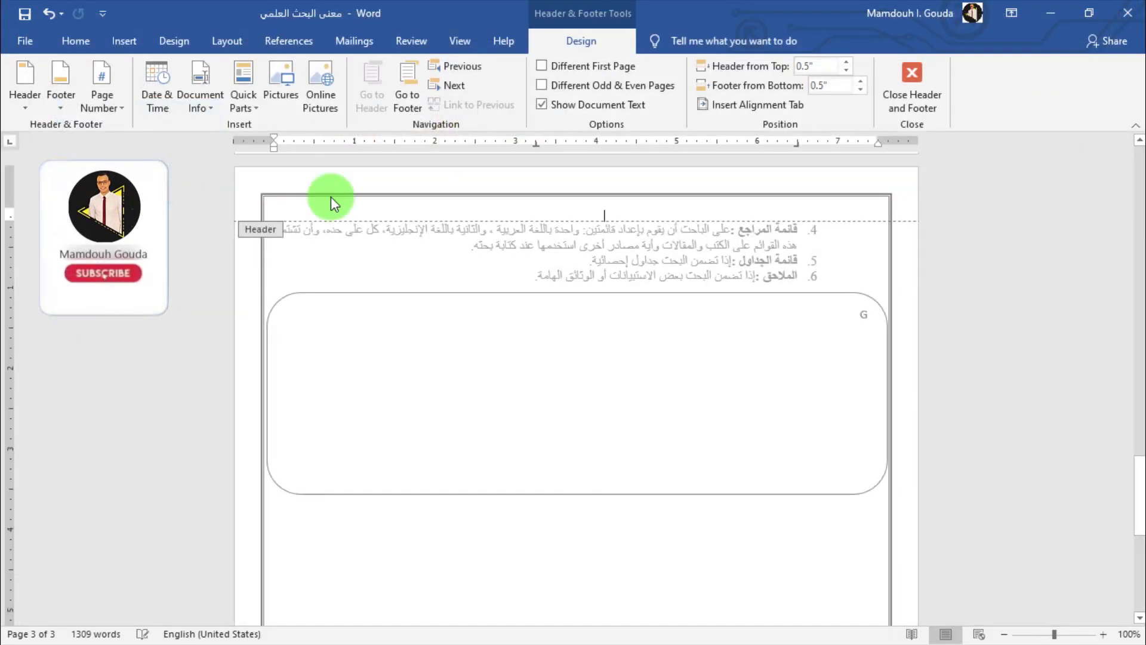
scroll(591, 418, down, 5)
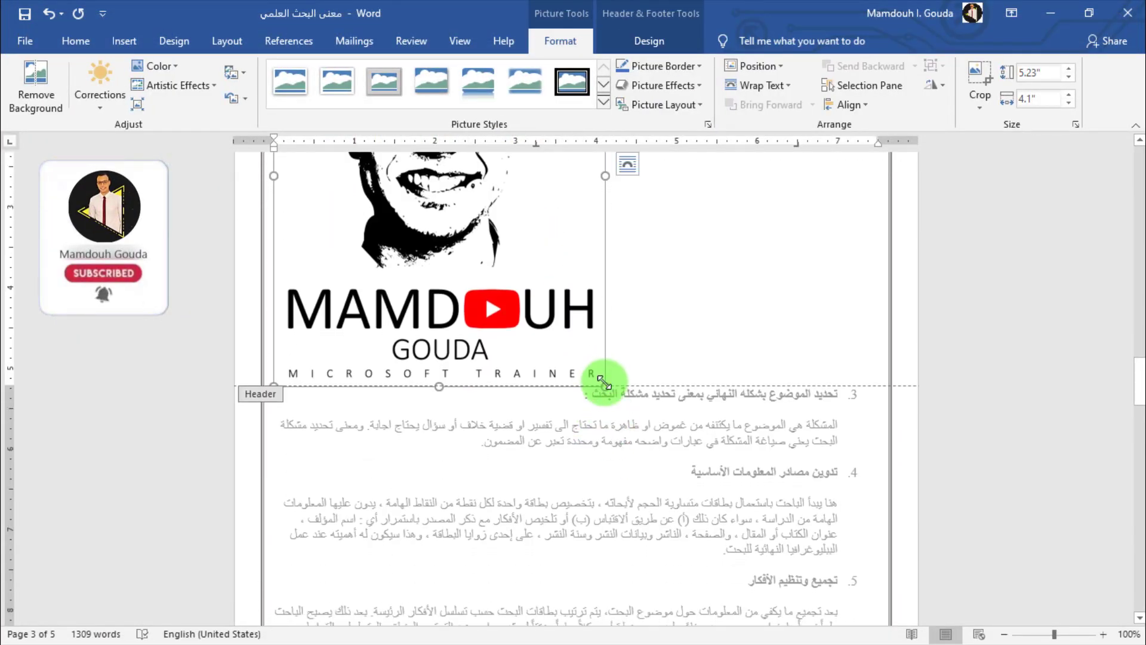
drag(602, 382, 325, 403)
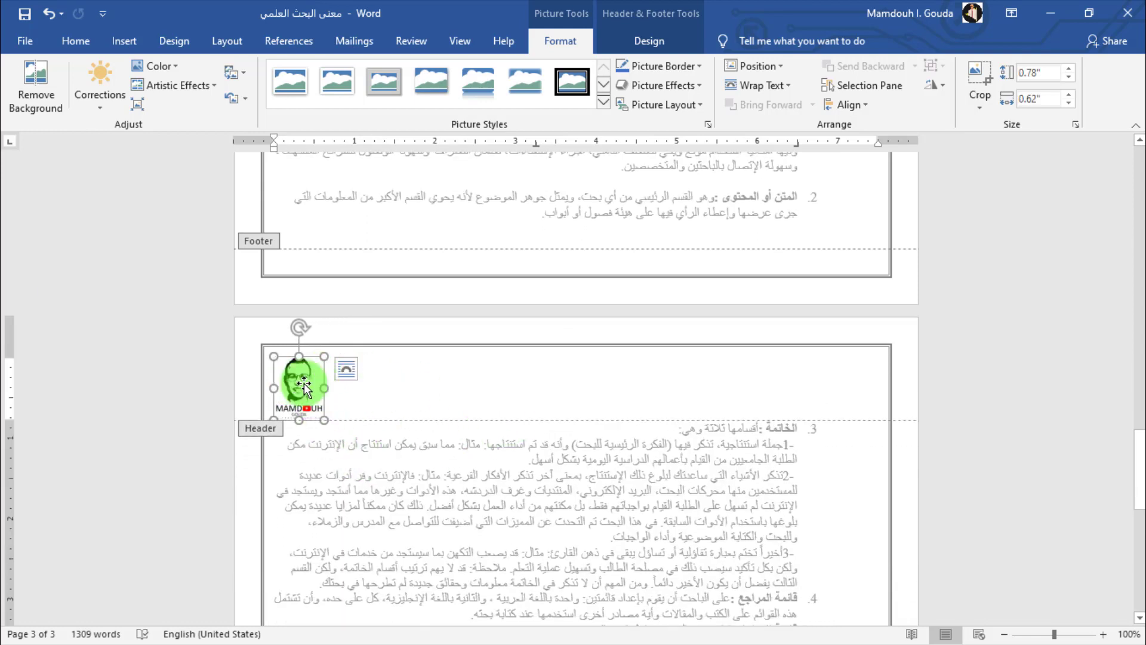
Step: Set the header logo's wrapping to In Front of Text and place it slightly inside the page's left border
drag(306, 380, 570, 384)
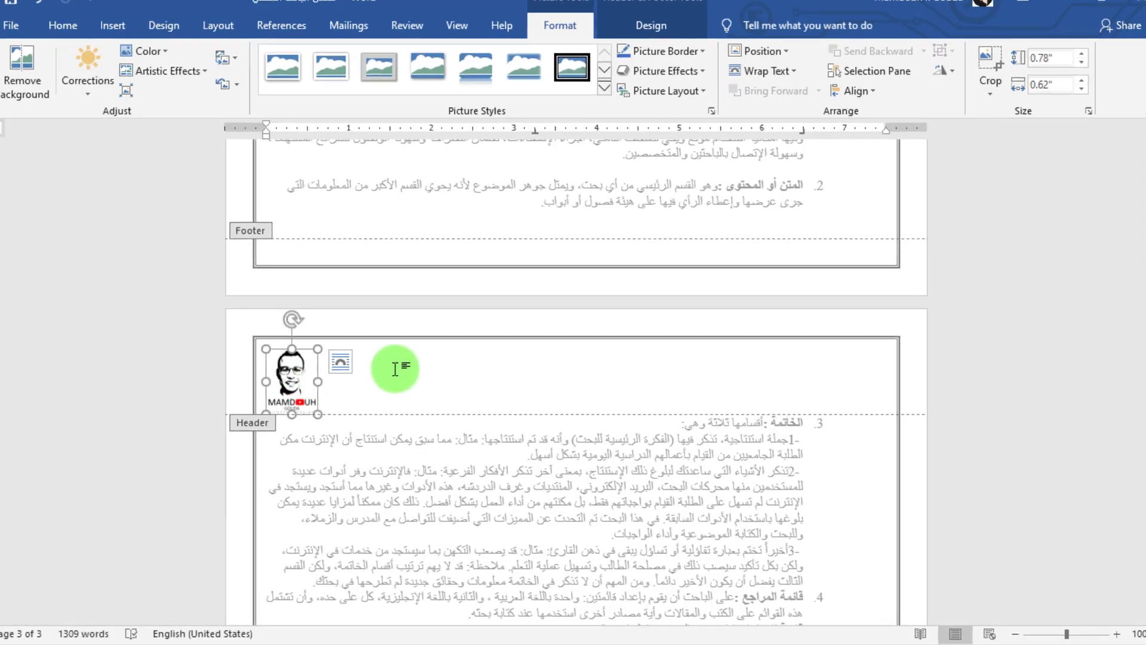
click(346, 369)
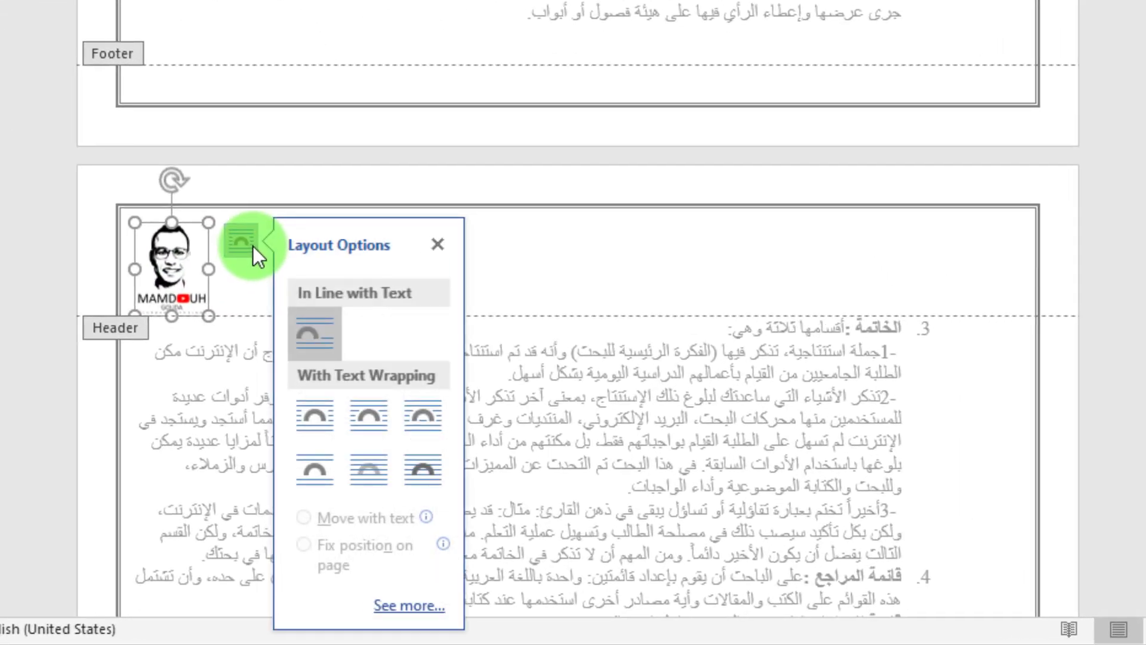
click(430, 465)
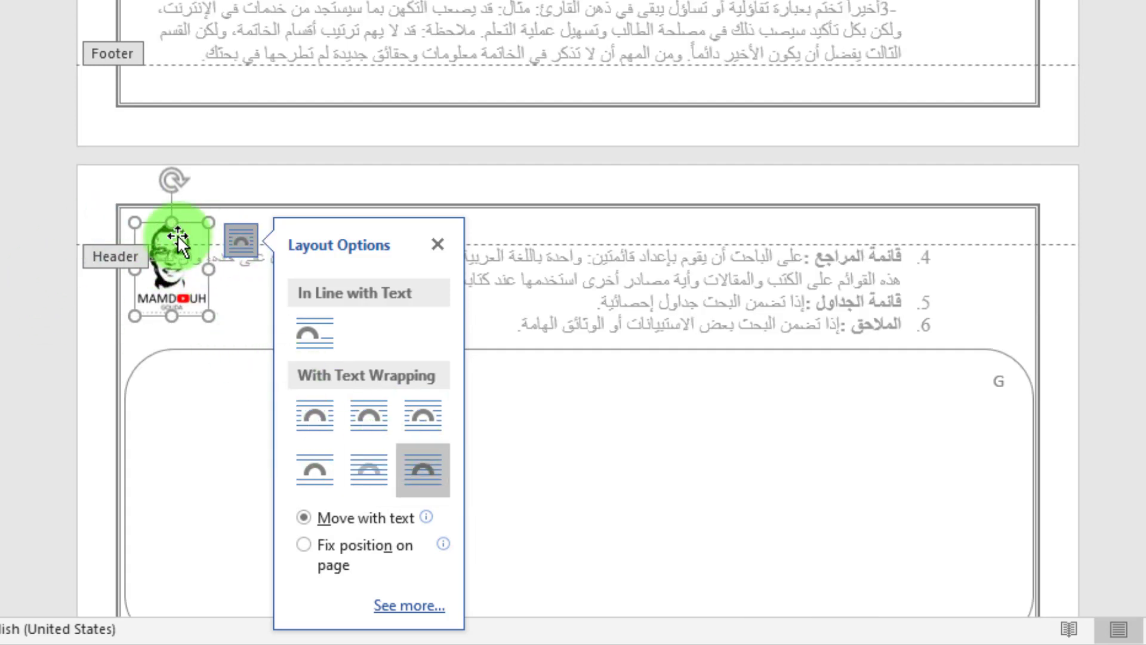
drag(177, 235, 219, 237)
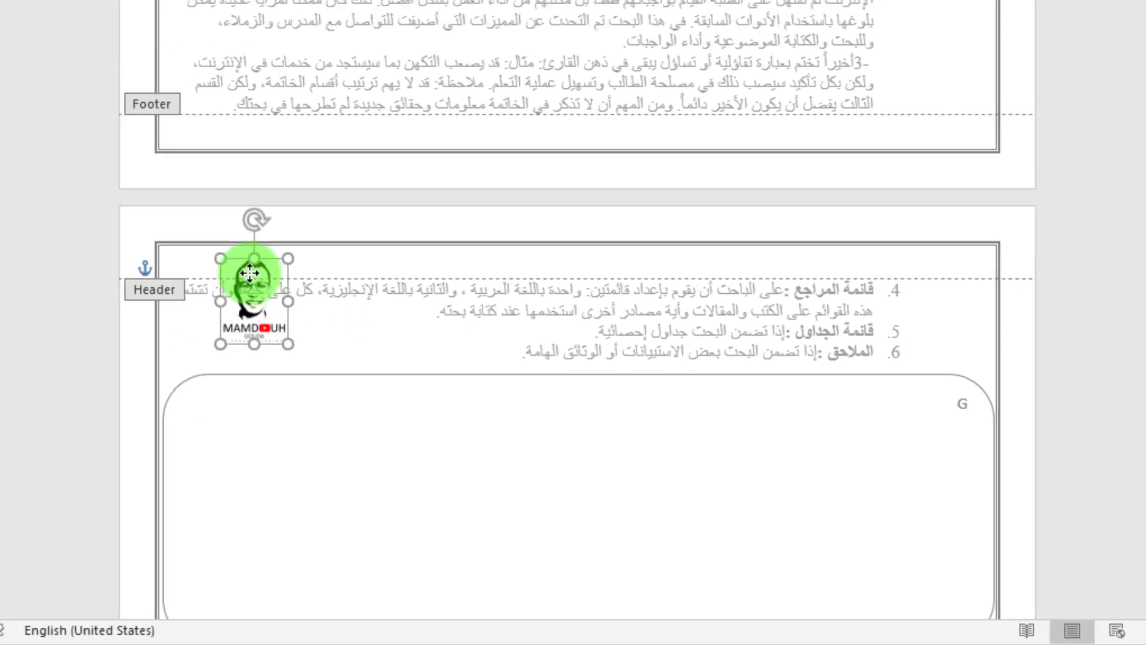
drag(250, 273, 232, 274)
scroll(462, 285, up, 12)
double_click(462, 284)
scroll(461, 281, up, 5)
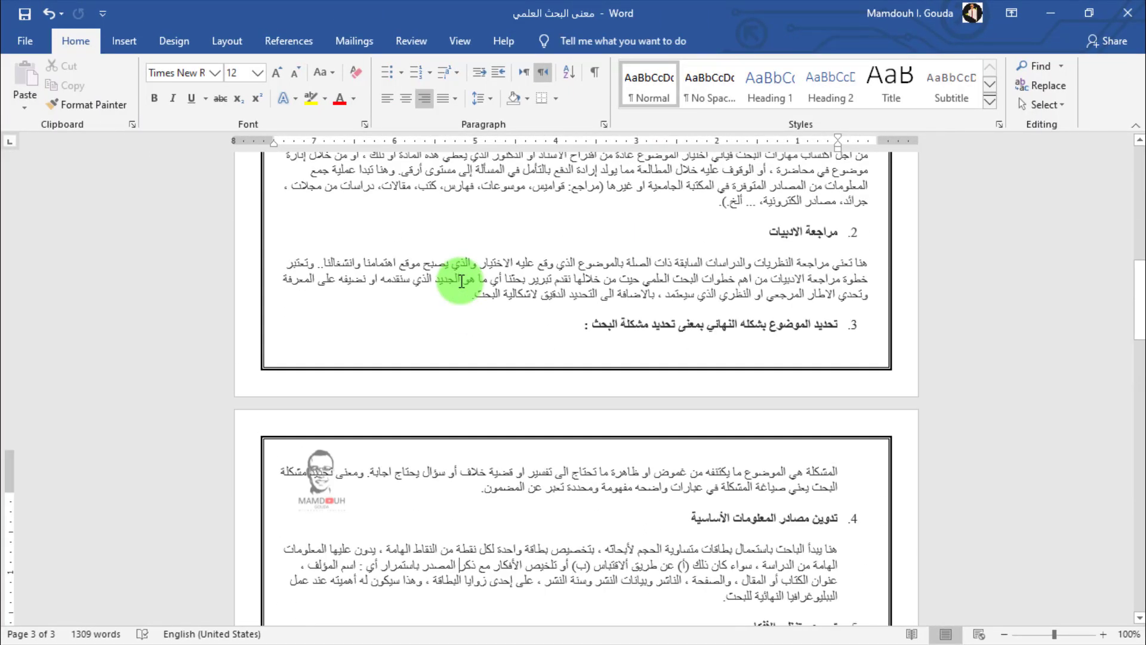
scroll(453, 274, up, 18)
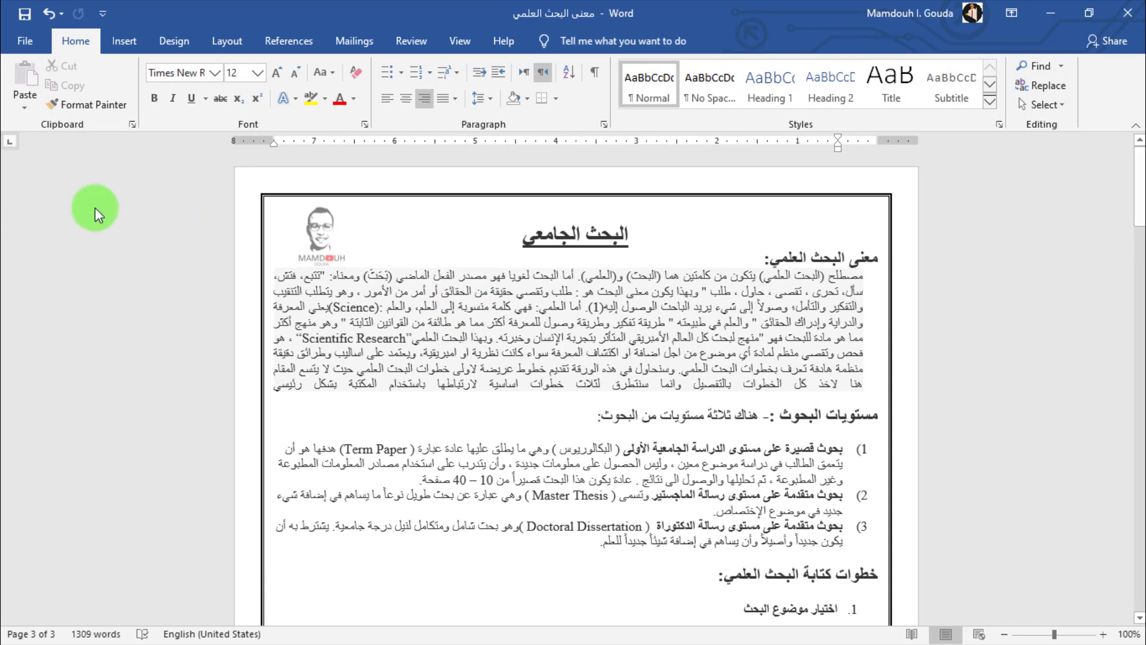
Step: Increase the top page margin so the البحث الجامعي title starts below the header logo
click(525, 234)
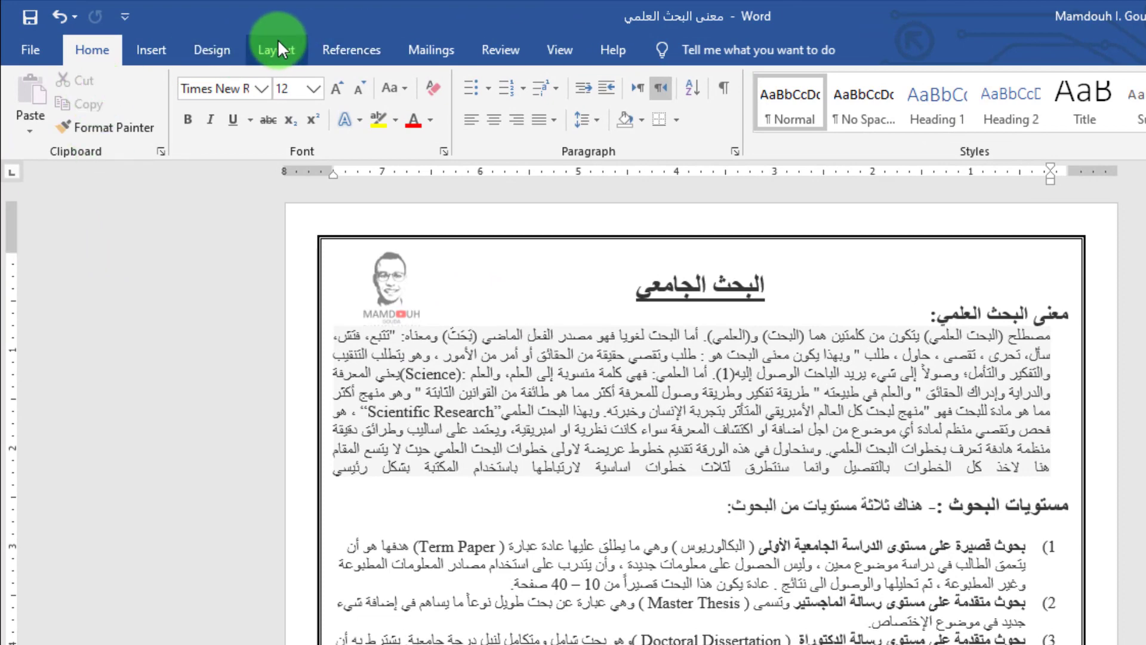
click(250, 50)
click(26, 132)
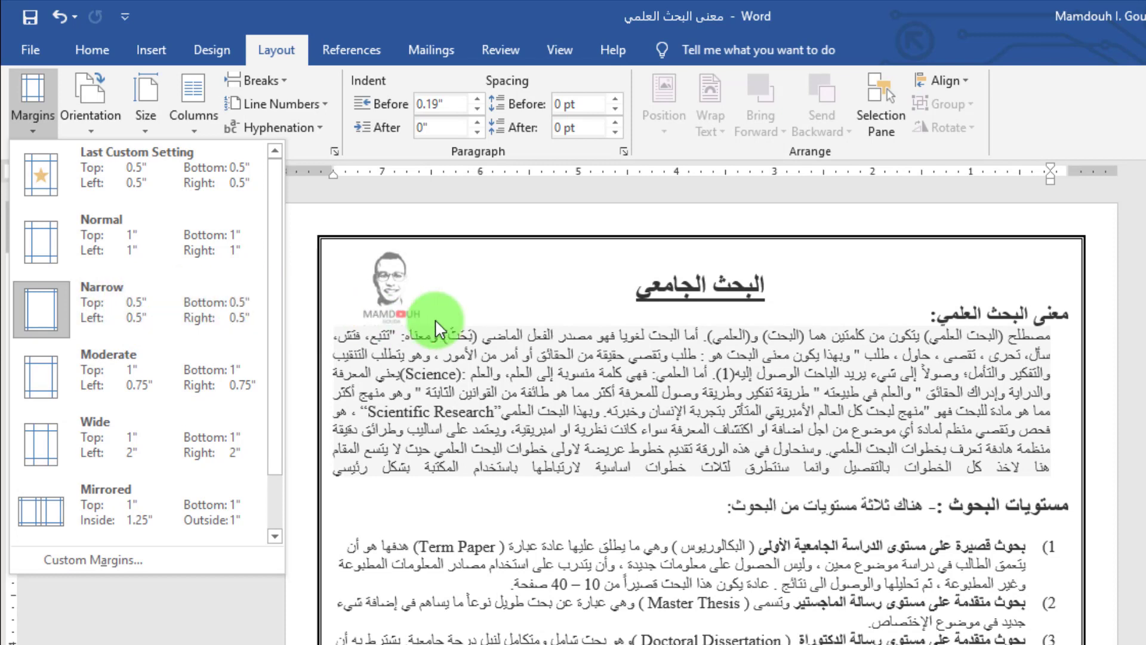
click(379, 302)
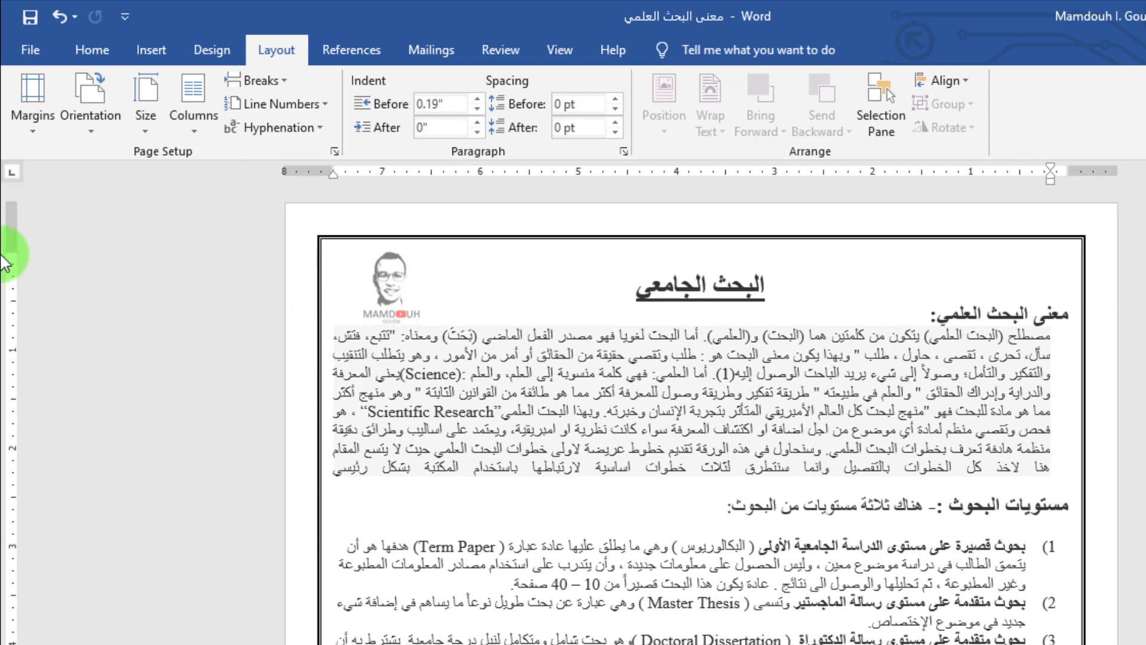
drag(5, 251, 3, 325)
click(382, 327)
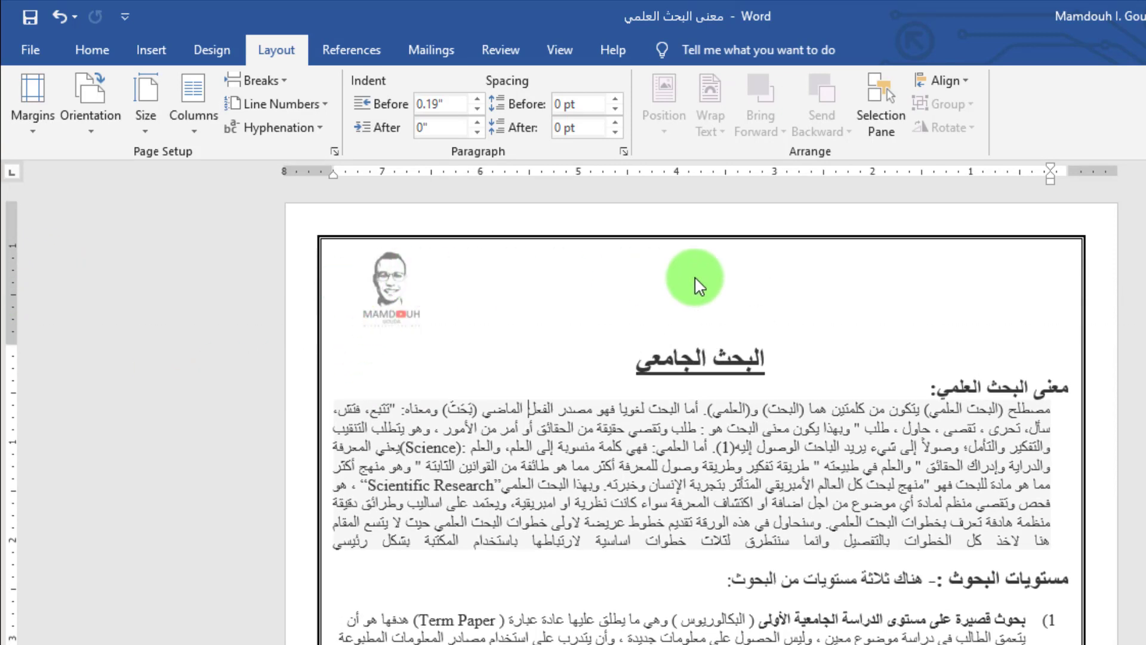
Step: Reopen the header and shift the logo closer to the page's left border
double_click(505, 263)
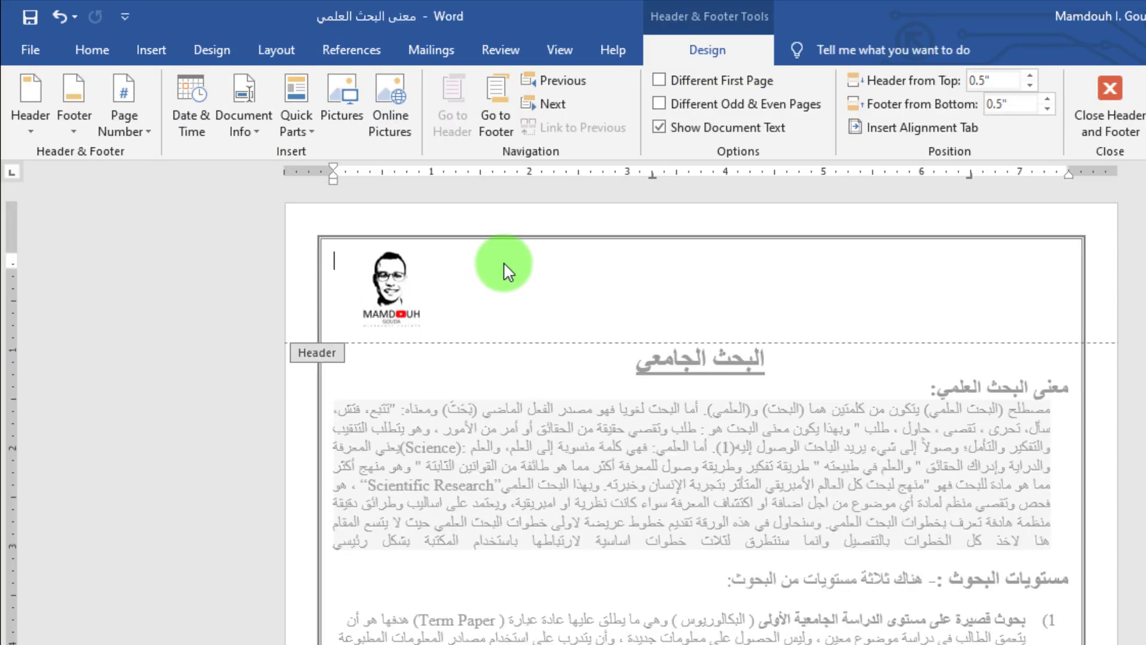
click(382, 282)
drag(382, 281, 1022, 286)
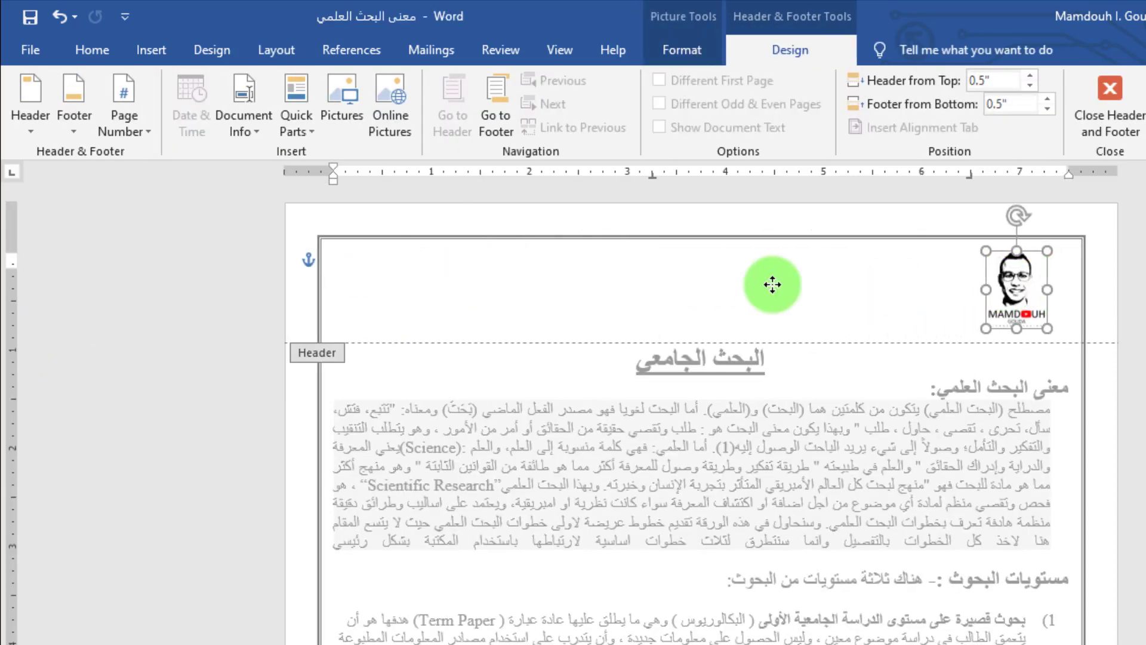
drag(773, 285, 369, 281)
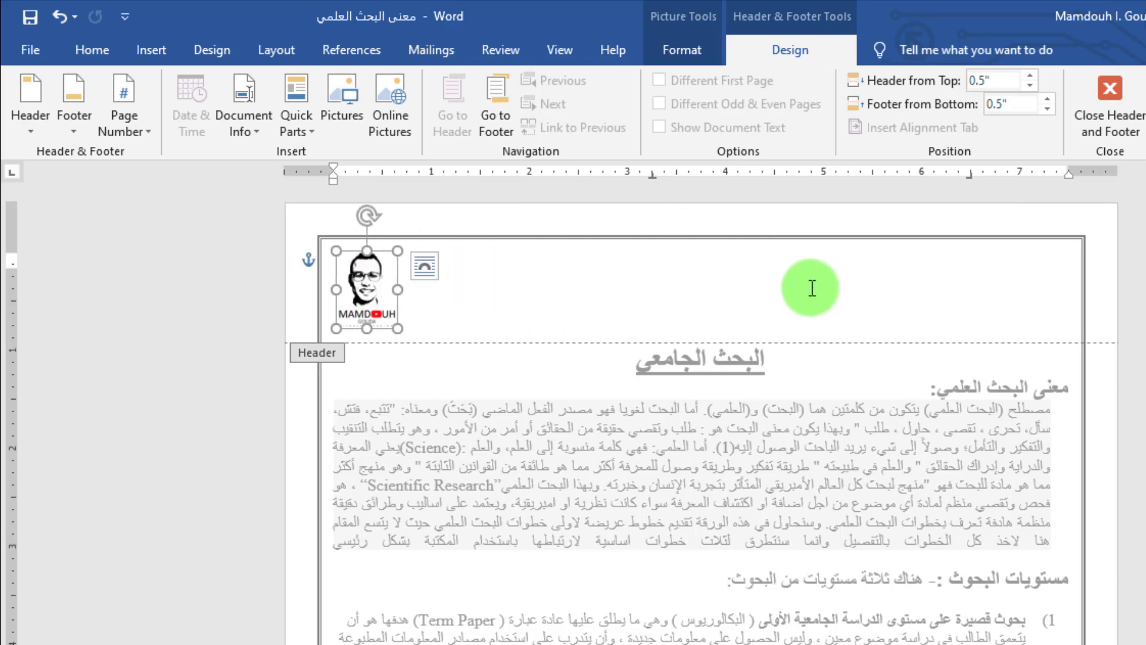
Step: Set the header paragraph to right-to-left and enter اسم البحث : كيفية اعداد البحث الجامعي, اسم الباحث with the researcher's name, and الكلية: on separate lines
click(1007, 275)
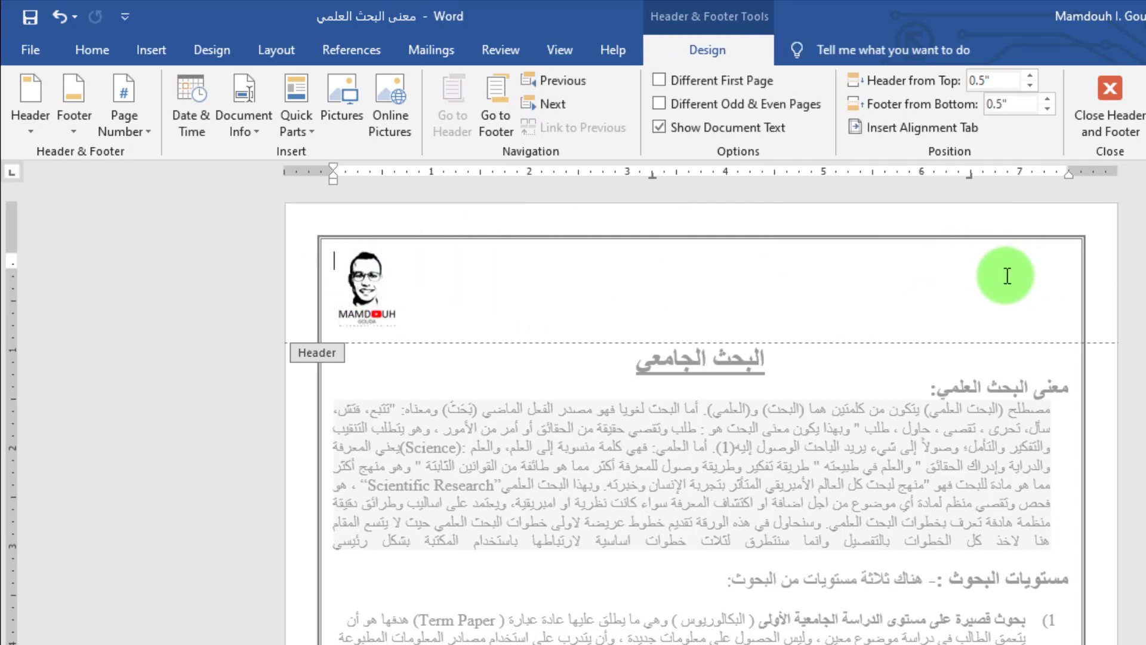
click(85, 49)
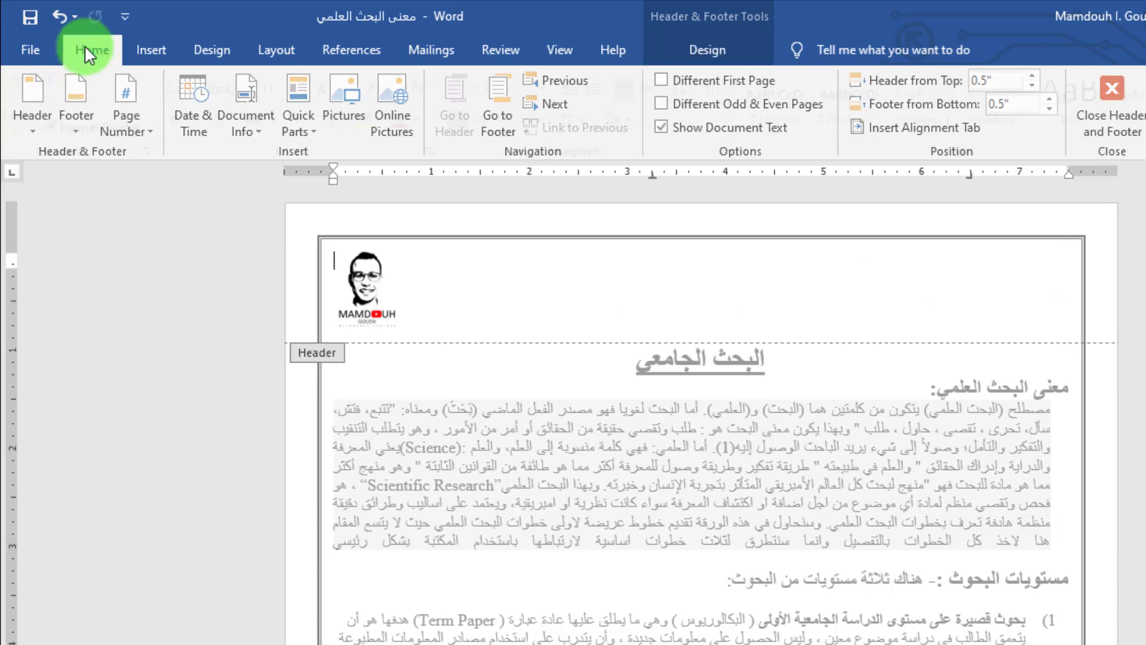
click(661, 88)
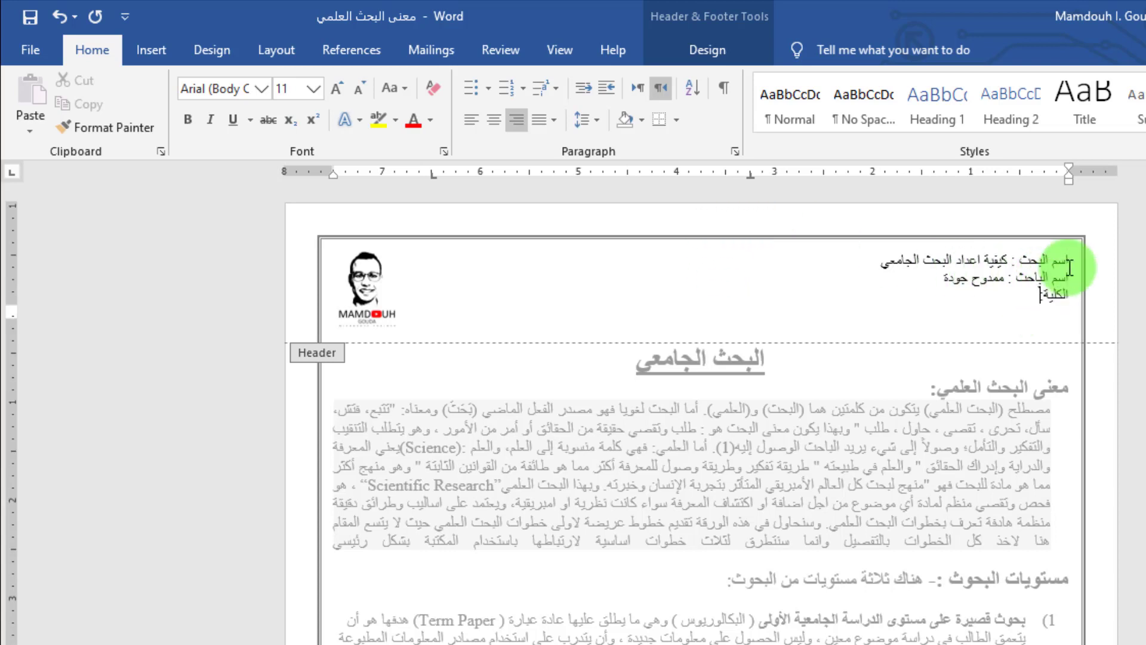
Step: Format all header text in Arabic Typesetting at 14 pt without bold, and return to the document body
drag(1069, 267, 1003, 274)
click(1048, 259)
key(ctrl+a)
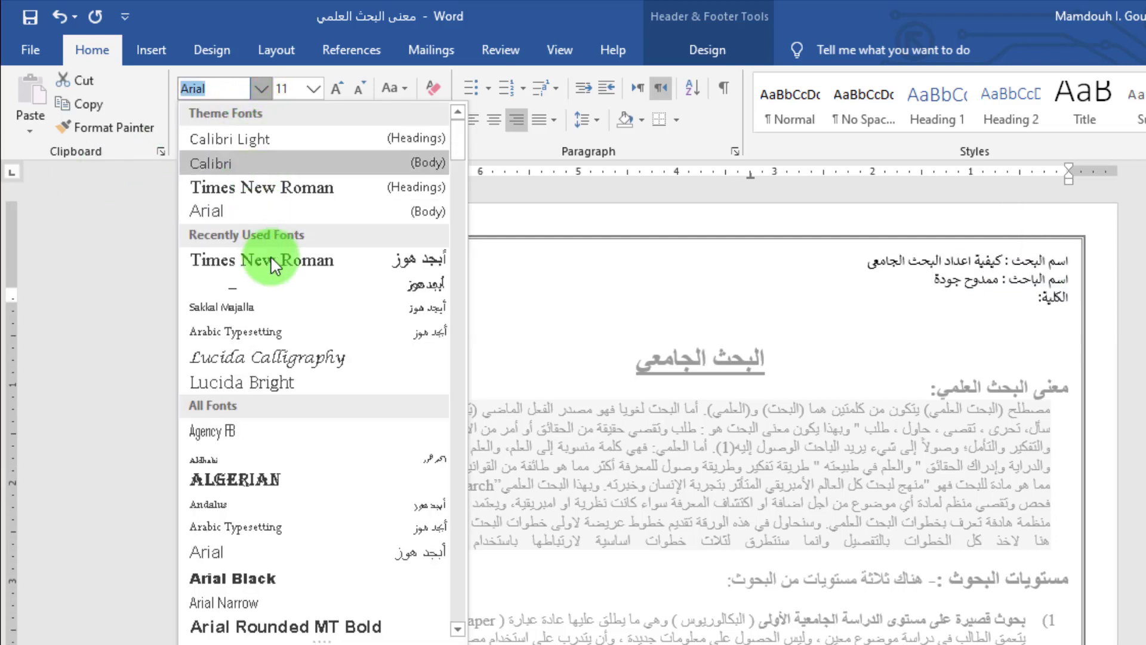
click(287, 259)
click(337, 88)
click(337, 88)
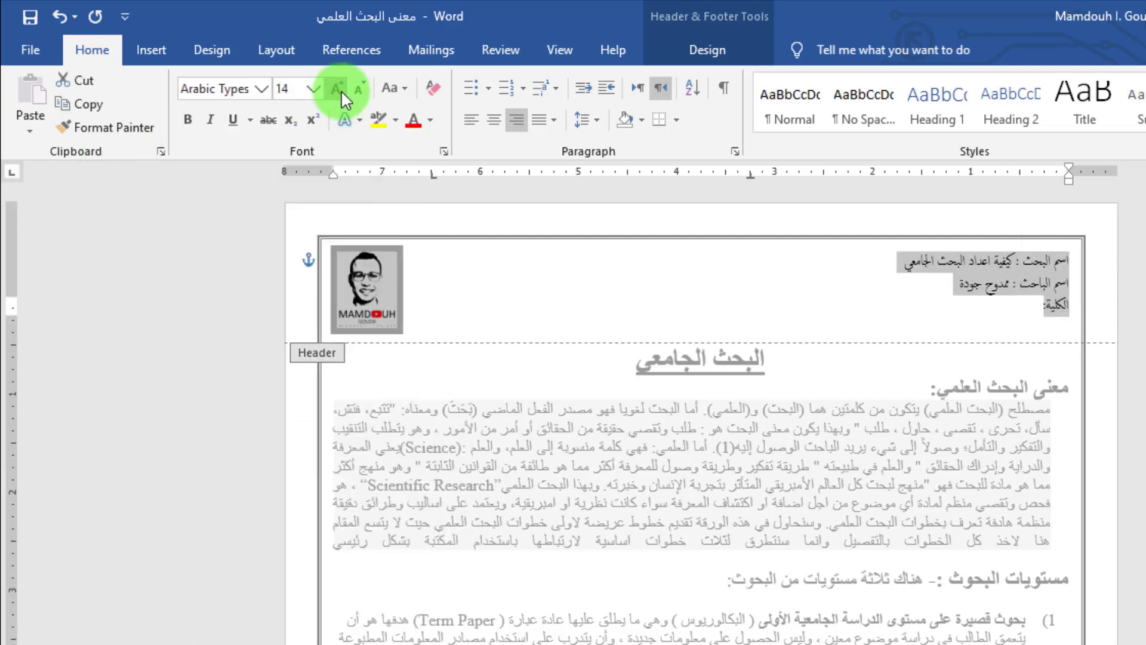
click(186, 120)
click(186, 120)
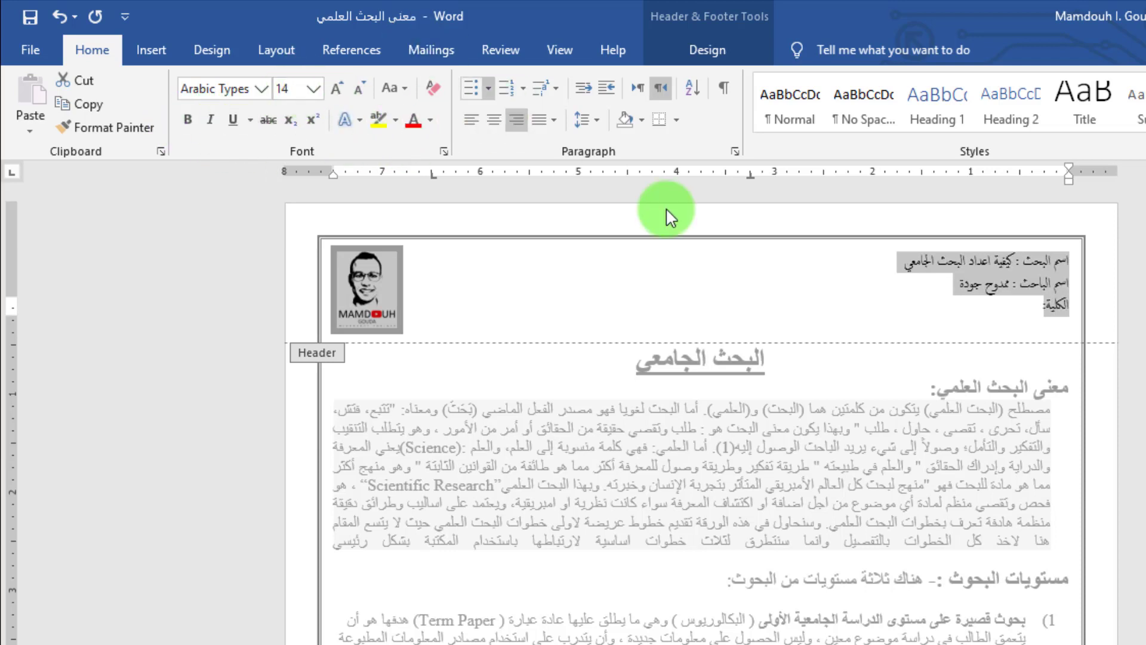
click(853, 262)
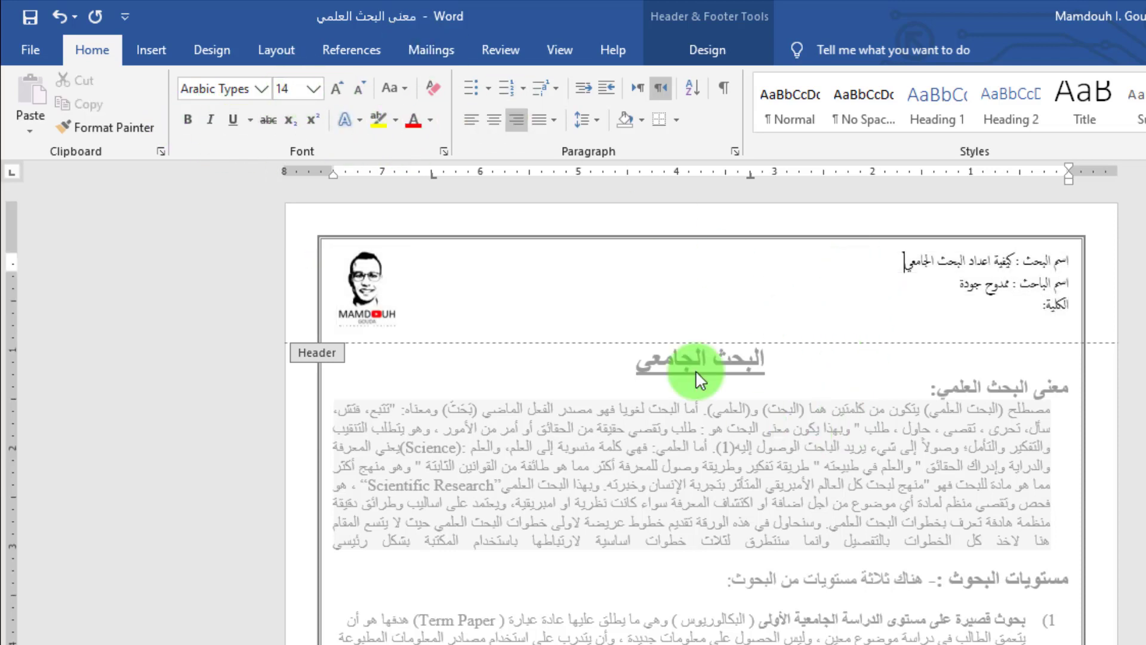
double_click(668, 440)
Step: Examine how the header's logo and research details appear on the document's pages
scroll(668, 441, down, 10)
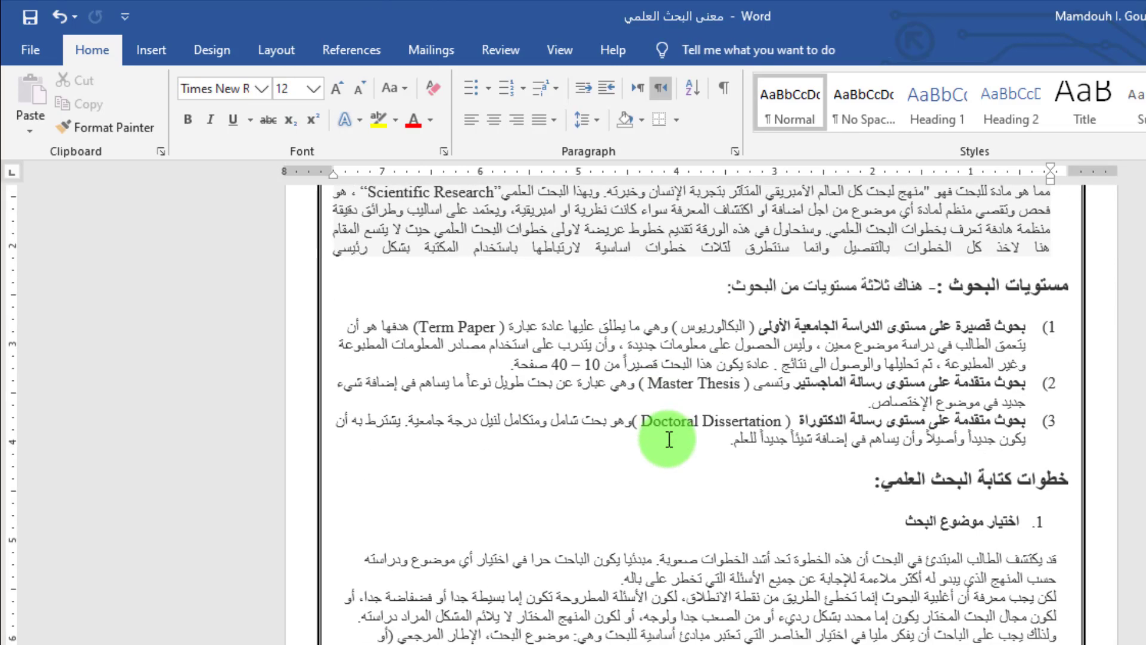
scroll(669, 440, down, 4)
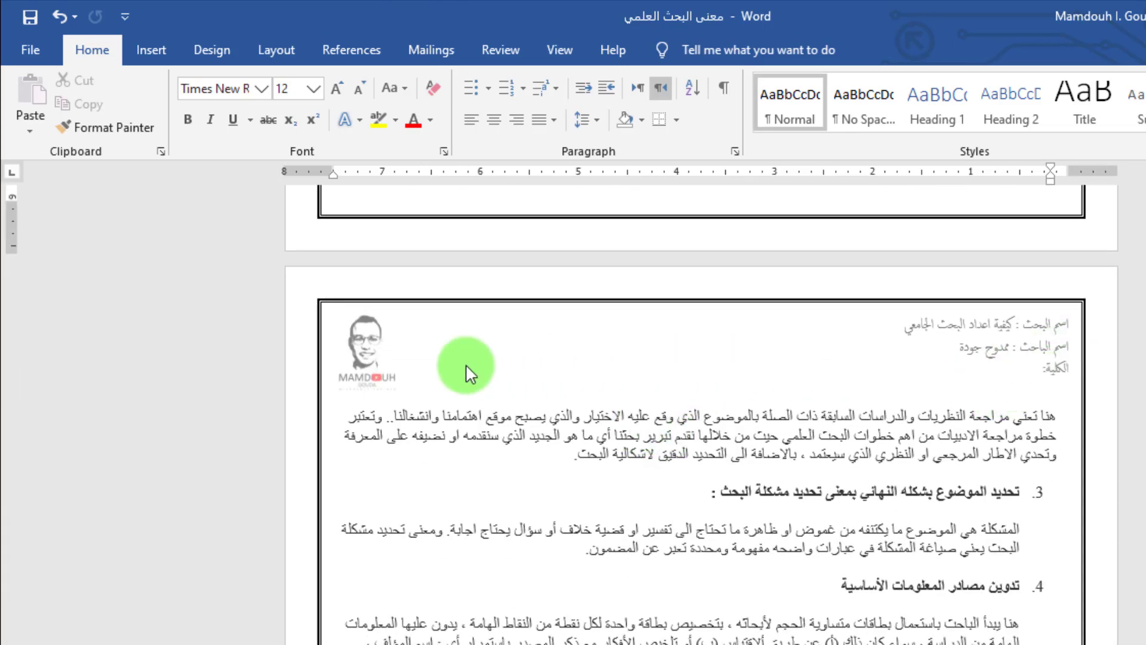
scroll(653, 358, down, 6)
scroll(933, 361, up, 9)
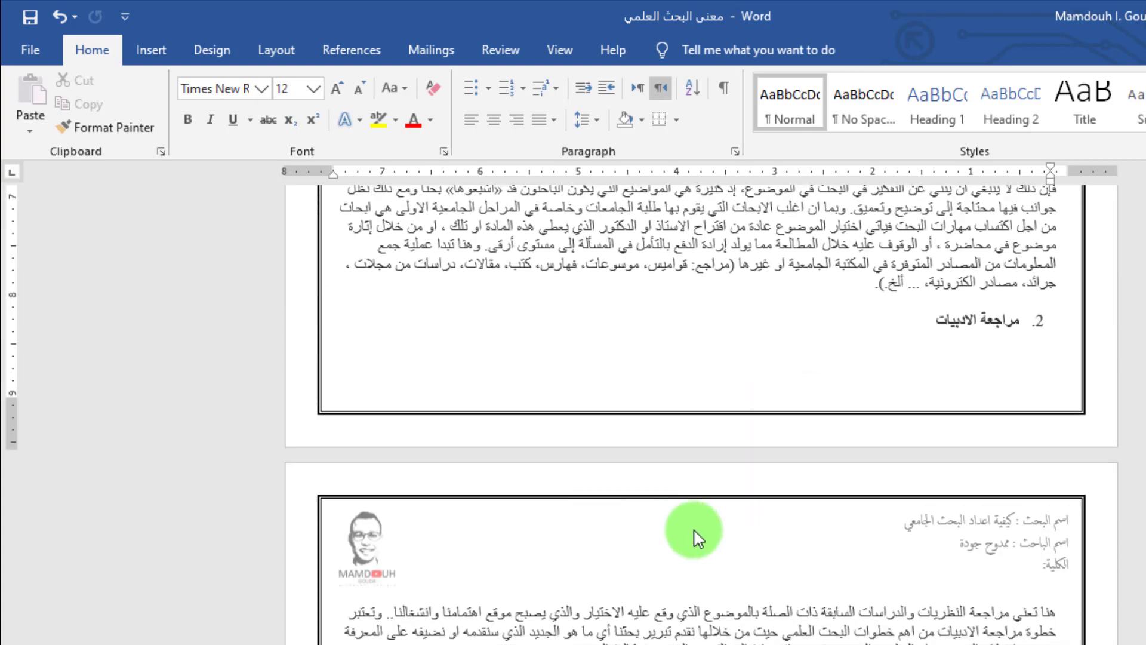
scroll(670, 535, down, 6)
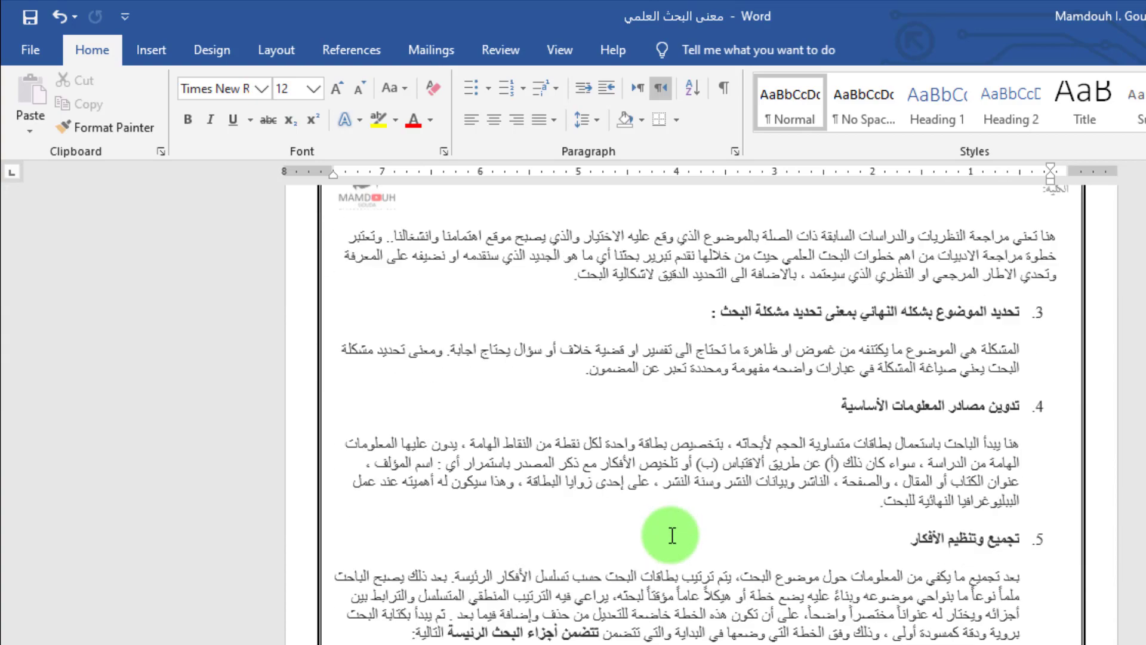
scroll(670, 533, up, 20)
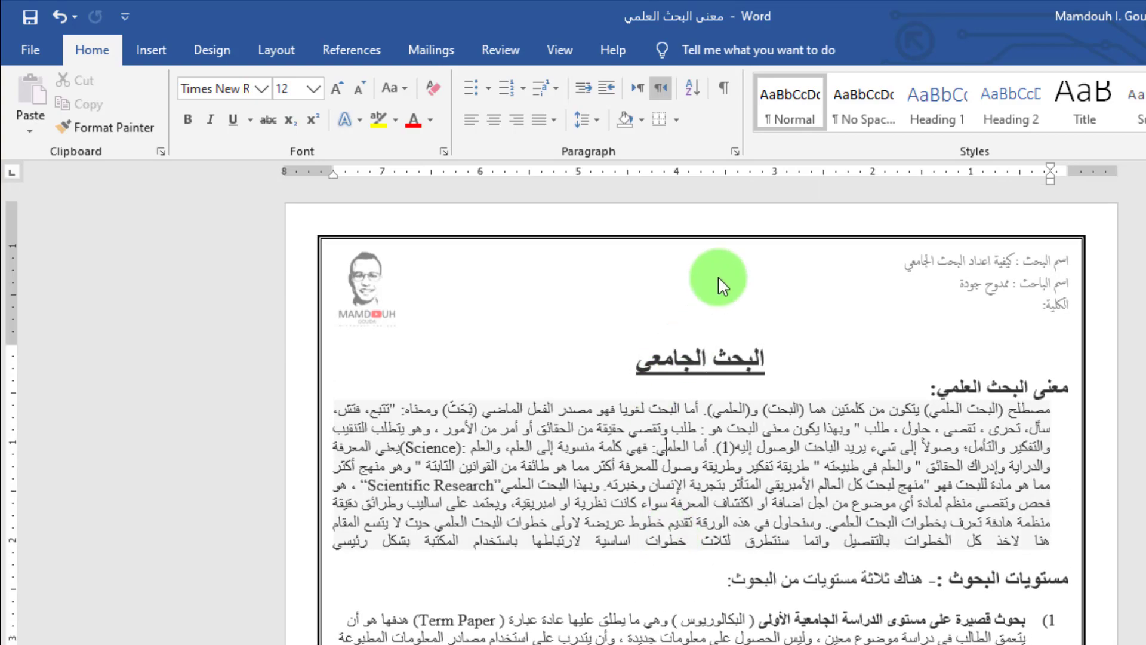
scroll(692, 465, down, 3)
scroll(740, 522, up, 3)
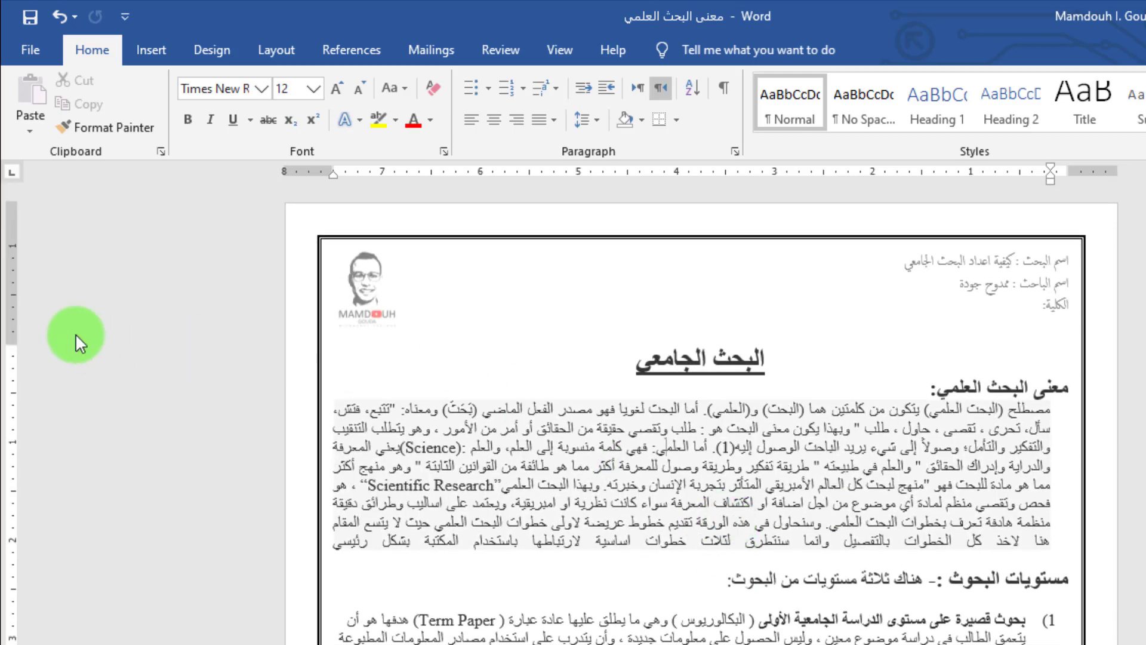
Step: Reduce the top margin slightly to bring the body text closer to the header, and undo the last stray edit
drag(3, 343, 3, 288)
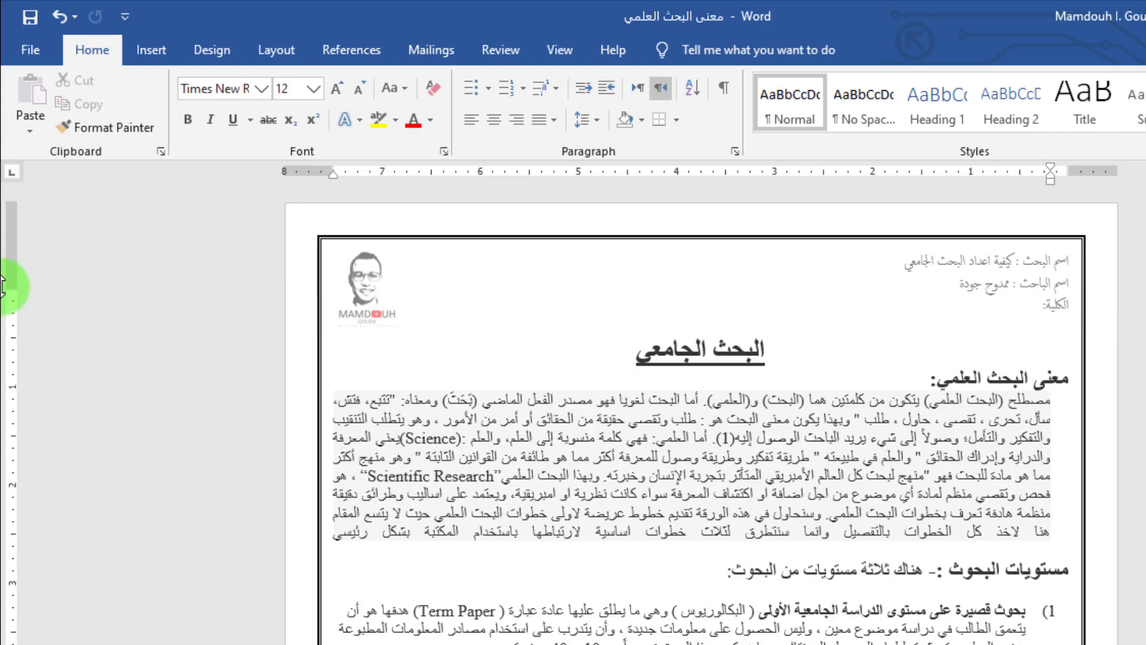
scroll(518, 403, down, 13)
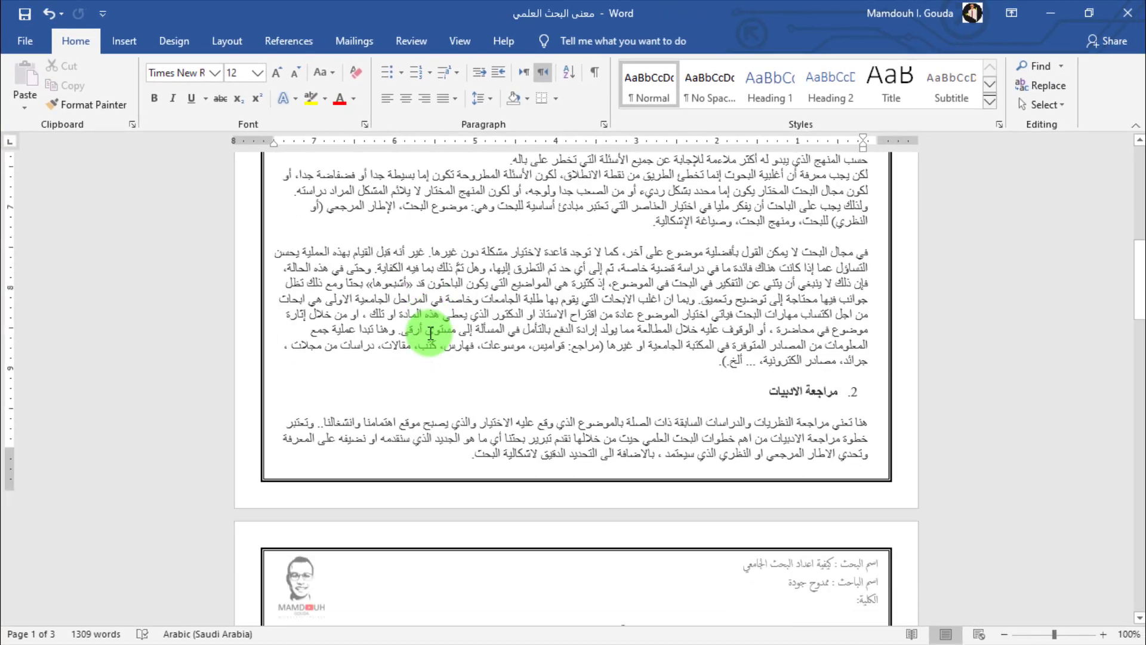
scroll(571, 420, down, 2)
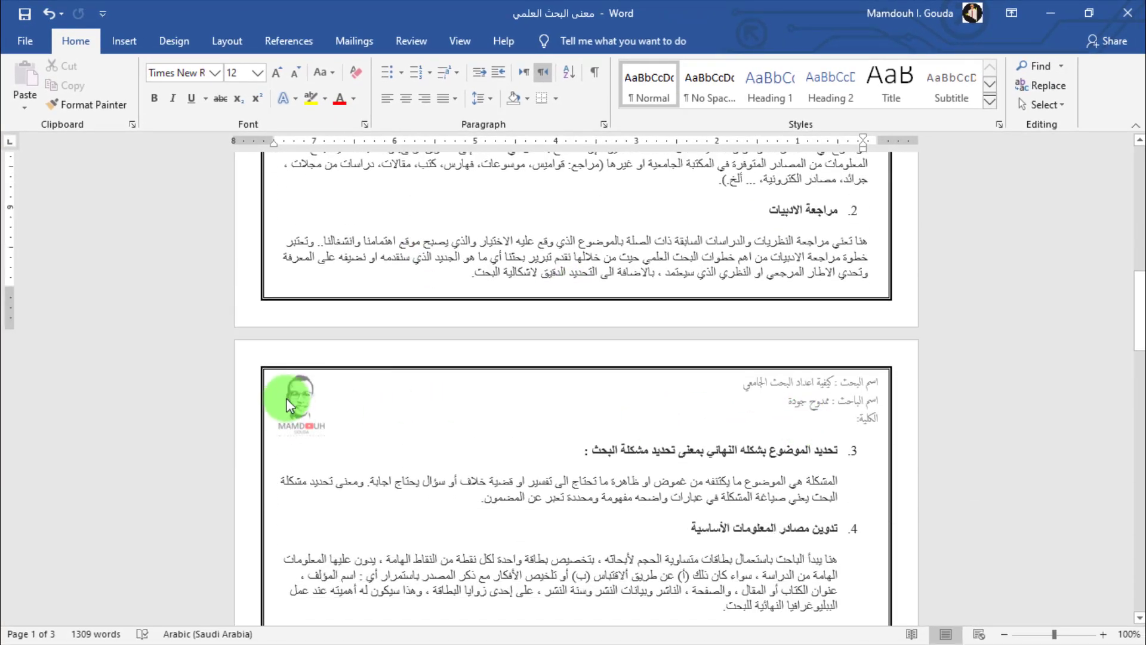
key(ctrl+z)
scroll(597, 384, down, 20)
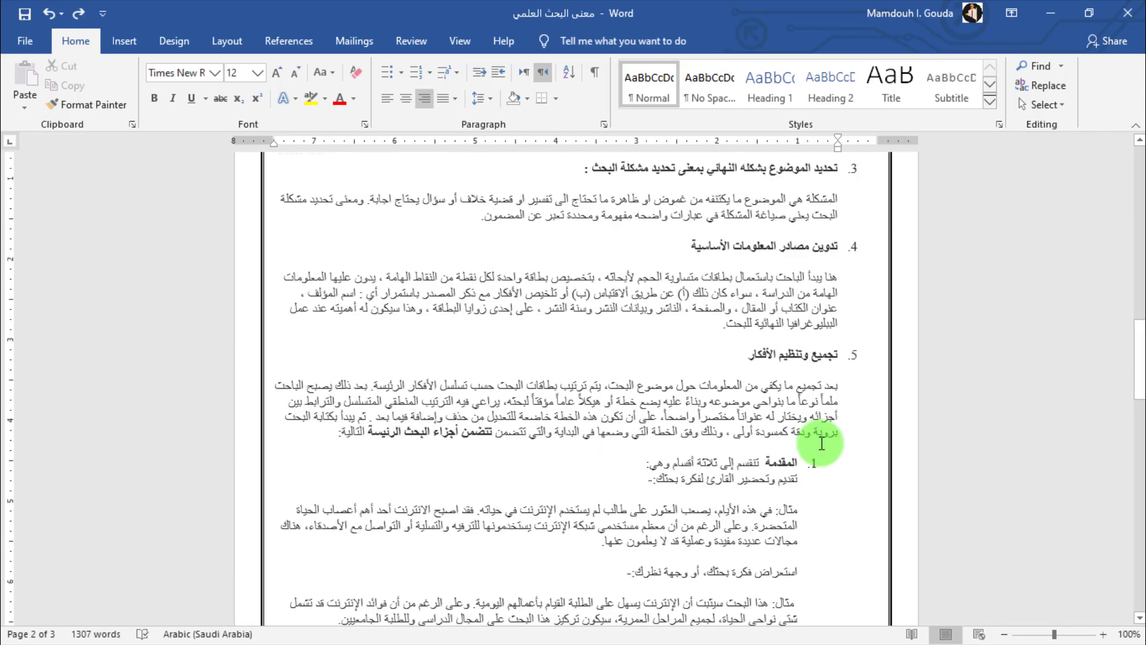
Step: Insert a footnote after باله in the first paragraph under اختيار موضوع البحث, reading المصدر من موقع ****
scroll(606, 382, up, 2)
scroll(605, 382, up, 15)
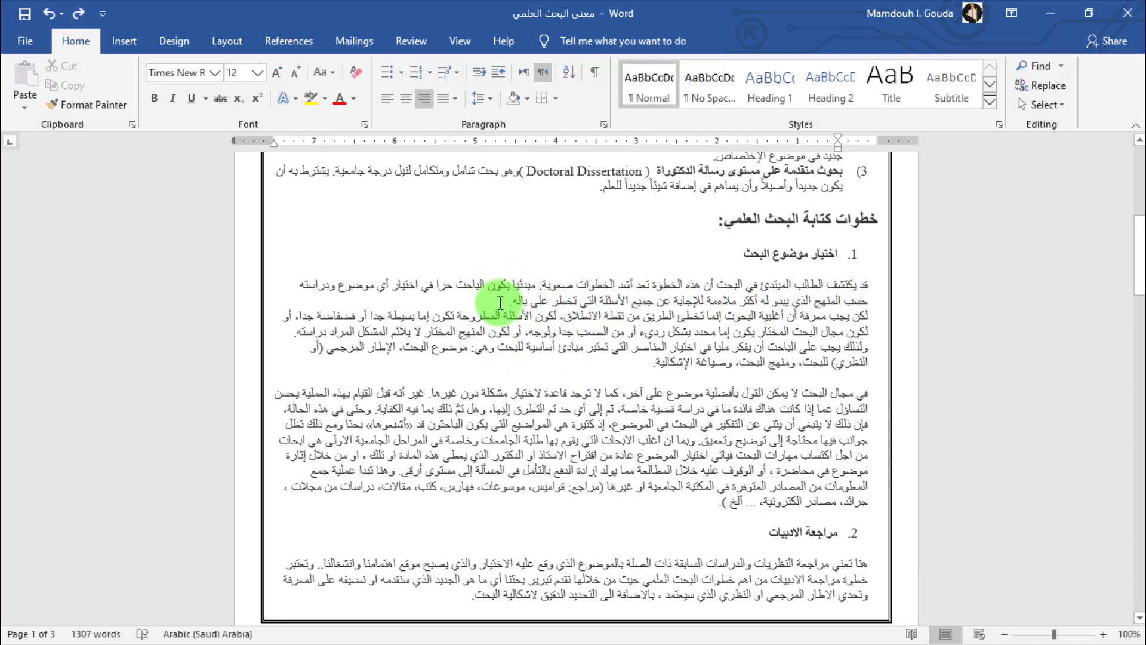
click(512, 300)
key(alt+shift)
text(.)
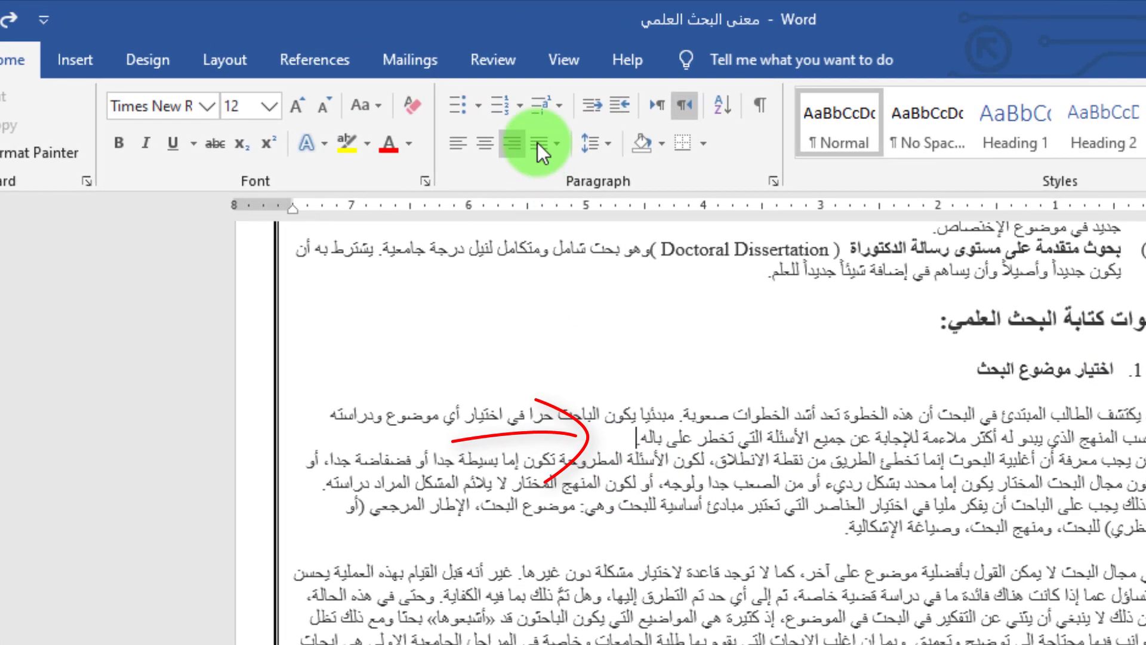
click(327, 63)
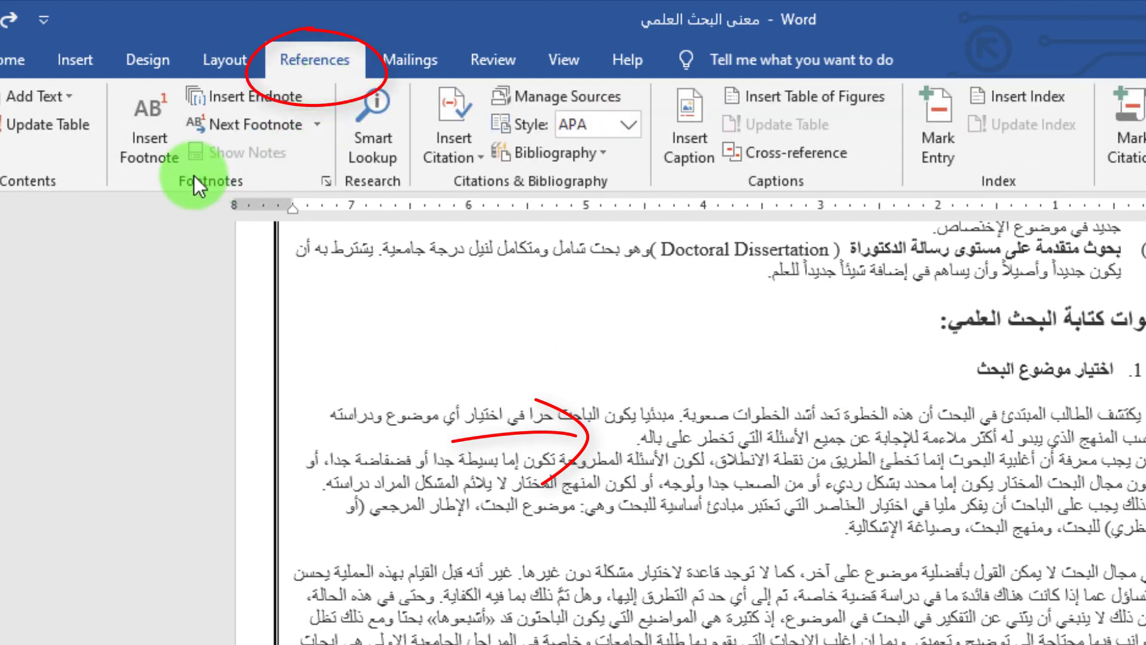
click(148, 160)
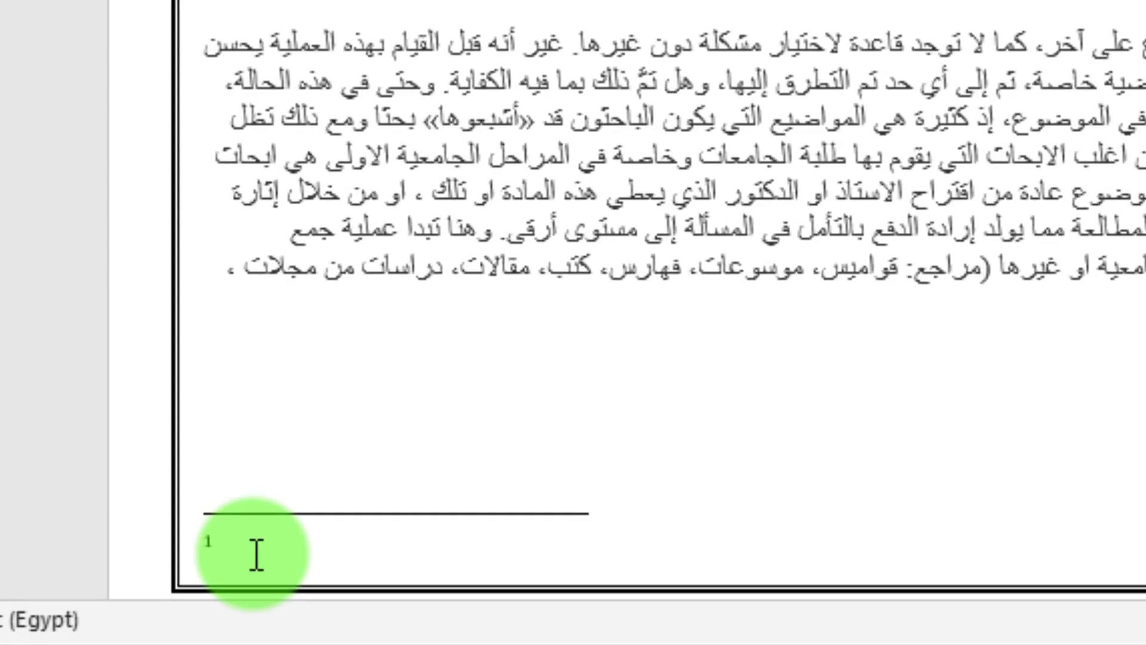
scroll(317, 563, down, 3)
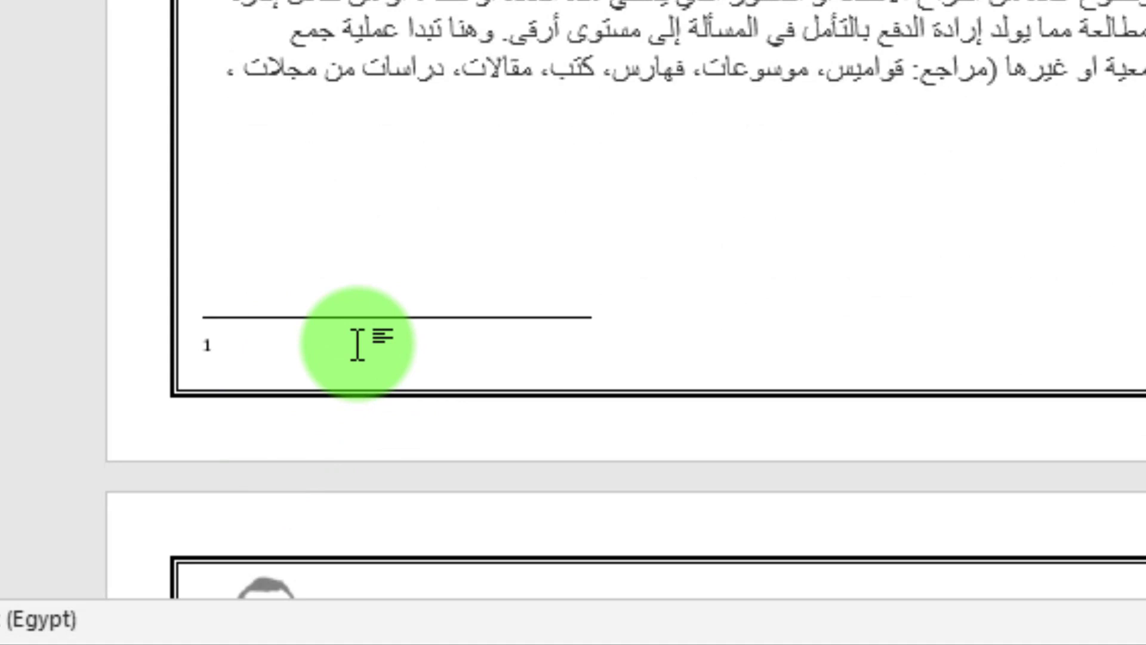
text(المصدر من موقع )
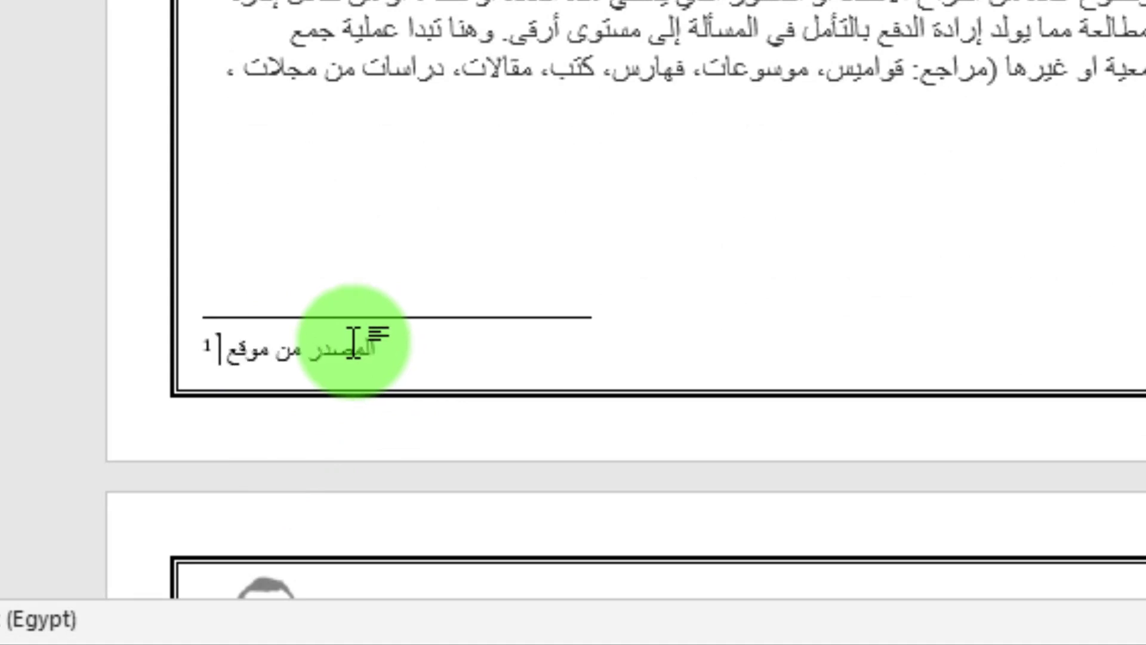
text(****)
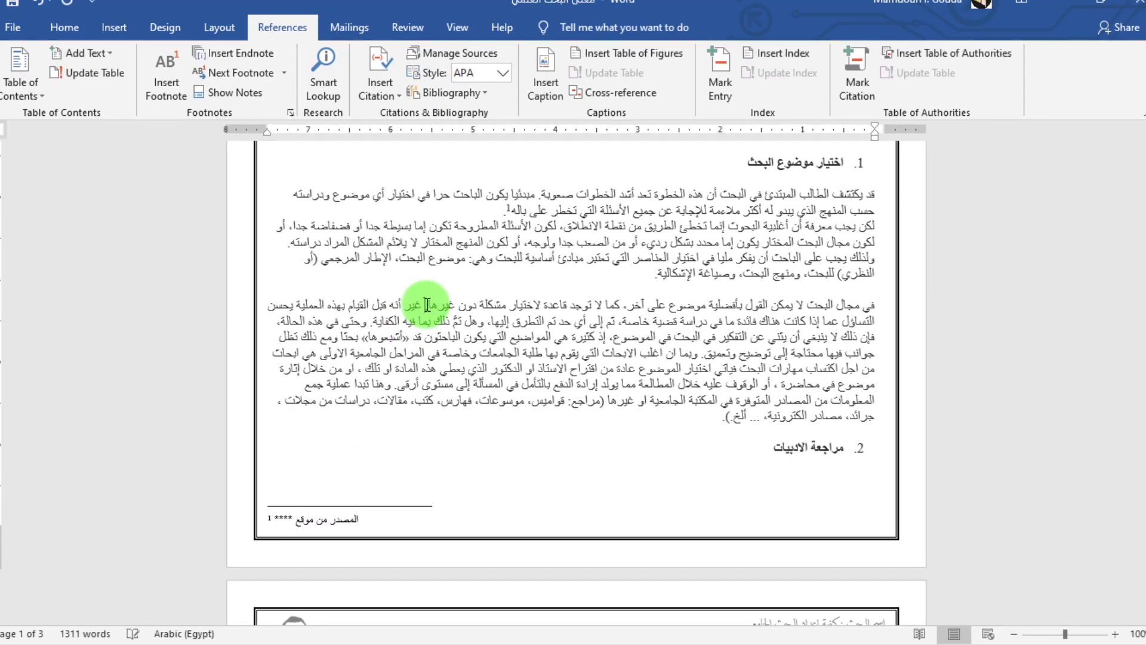
Step: Insert a footnote after the word أشبعوها in the second paragraph of اختيار موضوع البحث, reading هذه الكلمة تعني *****
click(424, 305)
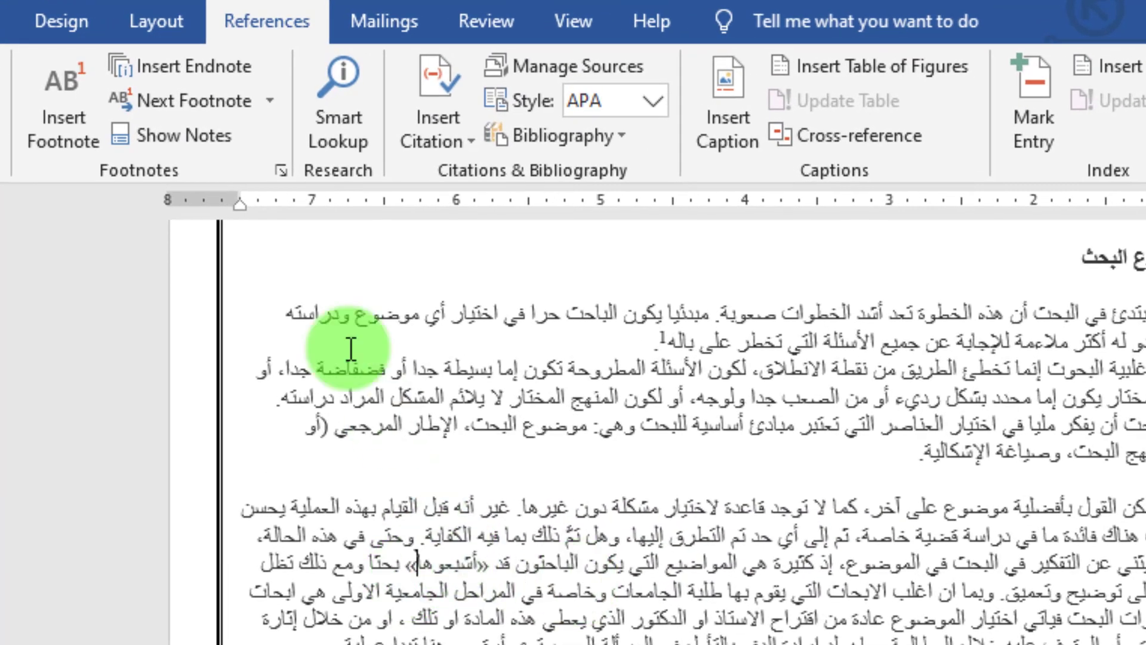
click(87, 138)
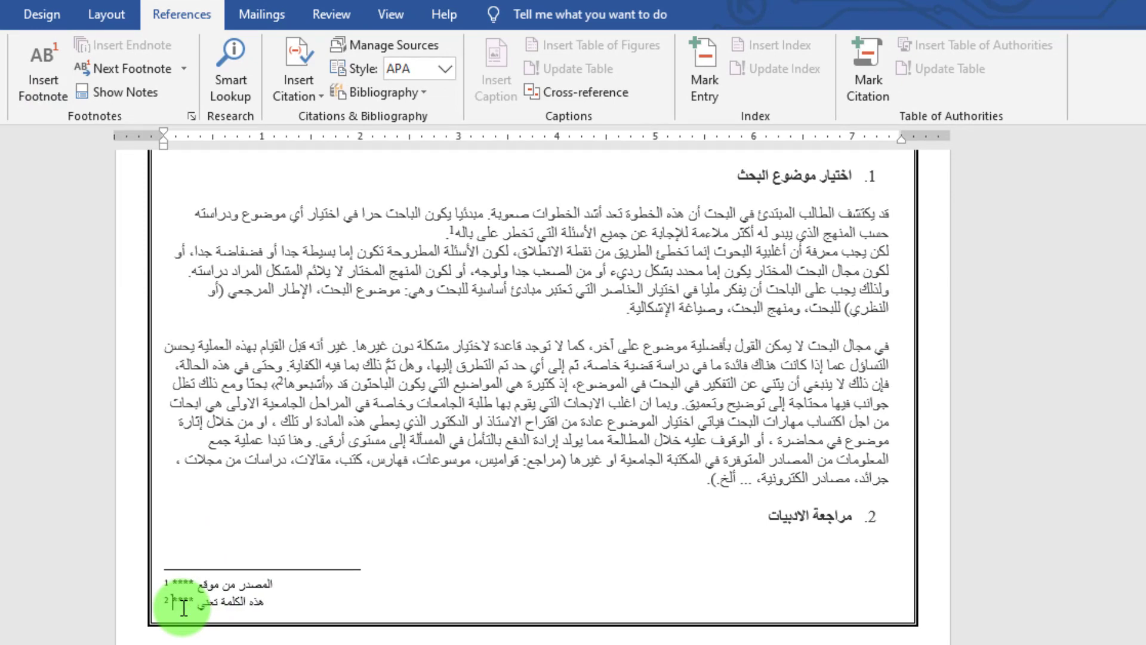
scroll(746, 361, up, 2)
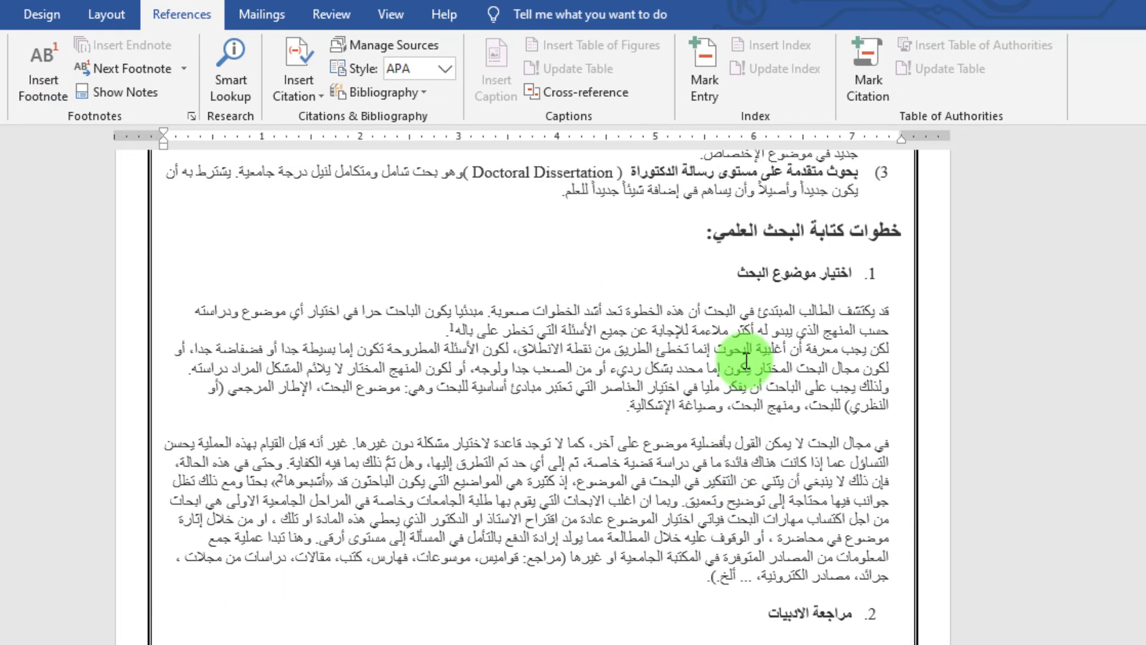
Step: Insert a footnote after معلومات جديدة ، in the first item of مستويات البحوث, reading المصدر من كتاب *****
scroll(614, 236, up, 2)
click(446, 195)
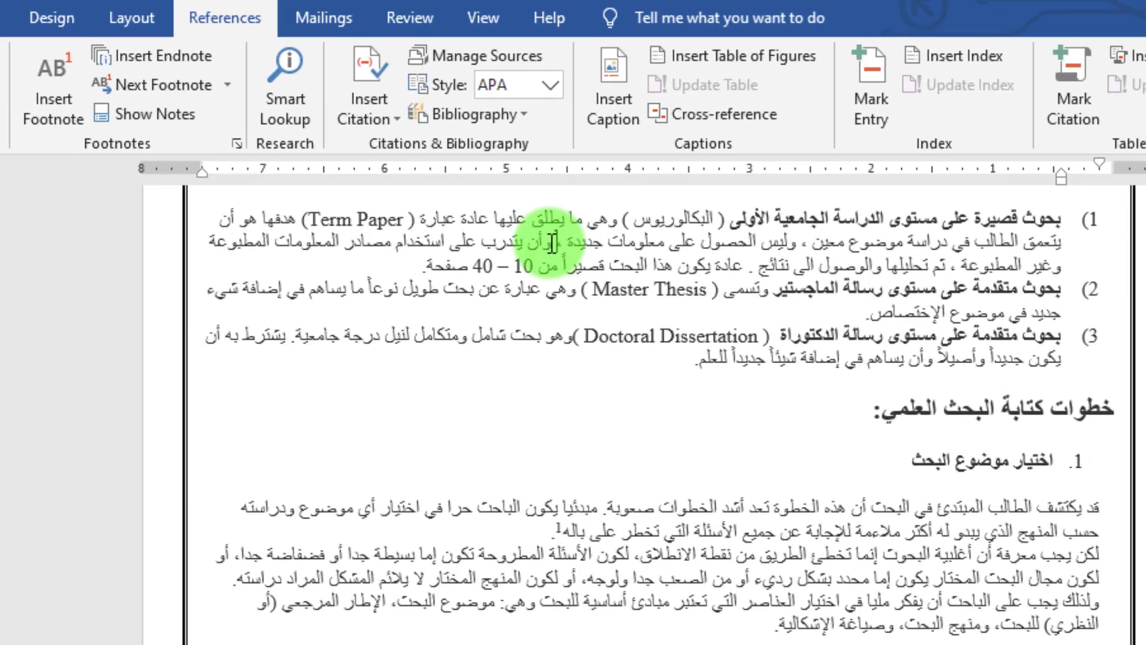
click(53, 110)
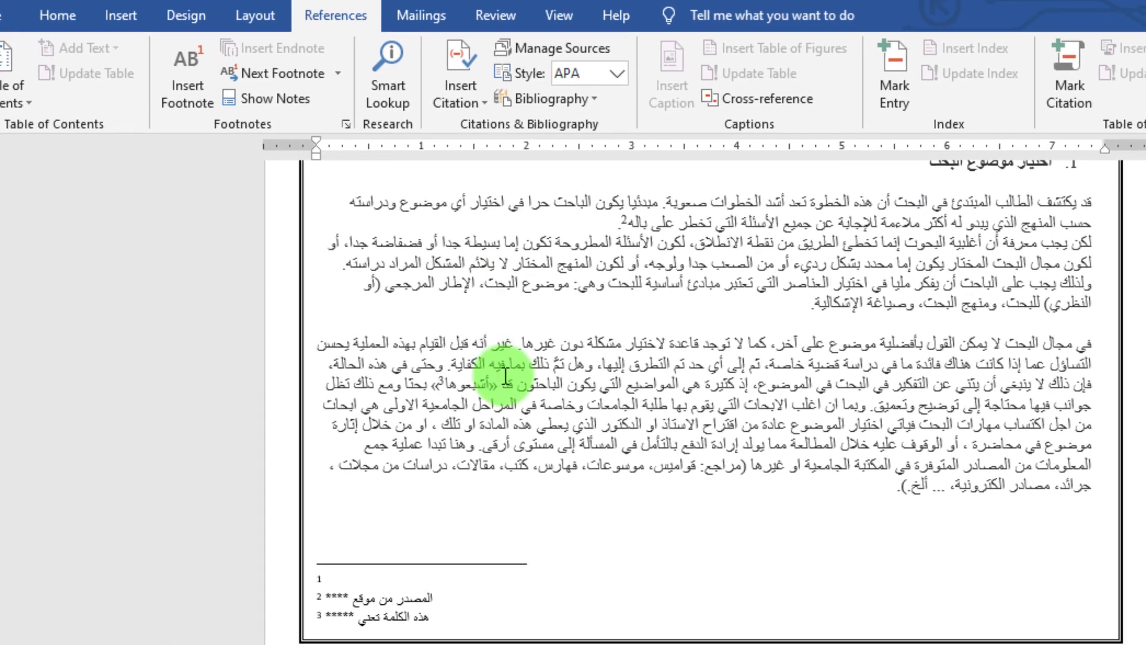
scroll(620, 370, up, 2)
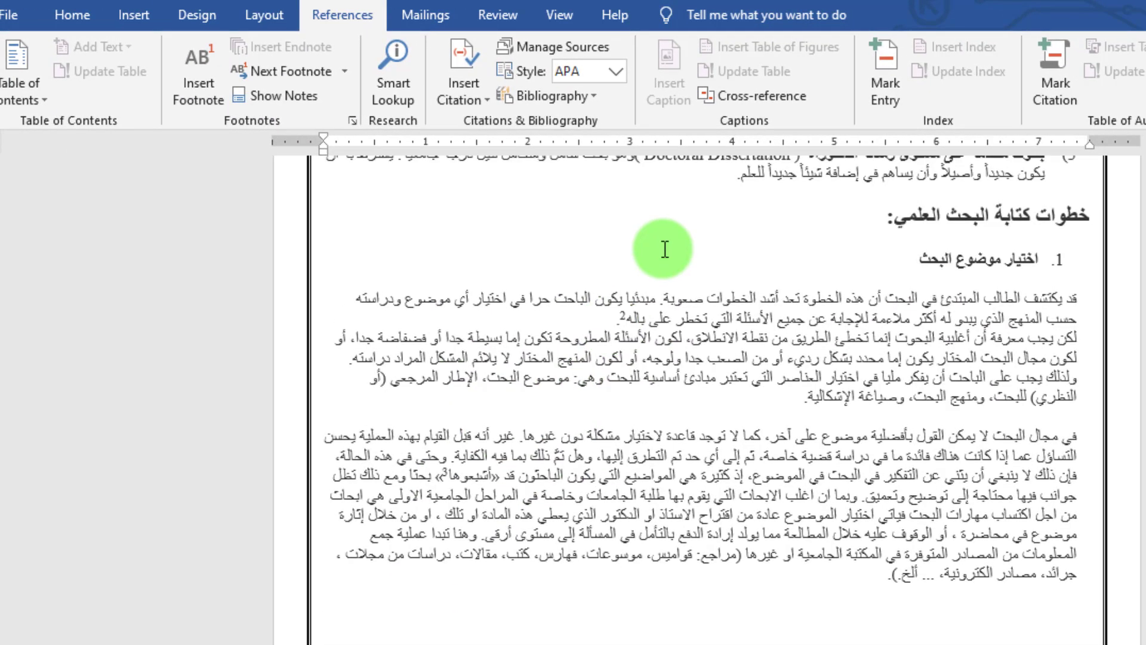
scroll(664, 249, up, 2)
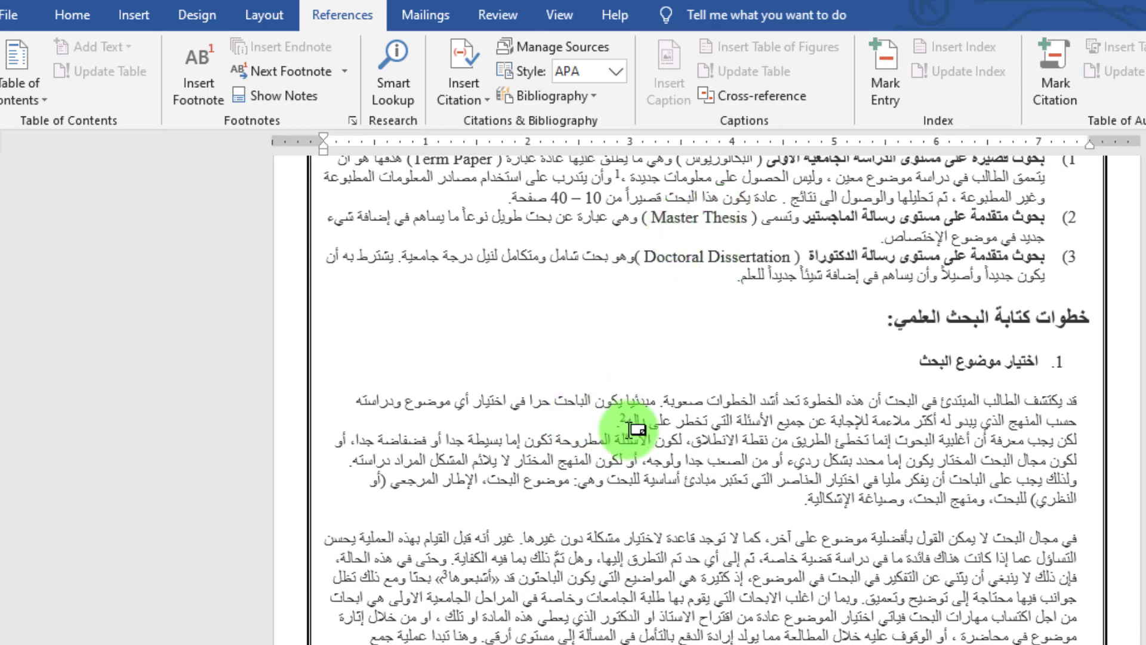
scroll(698, 340, up, 4)
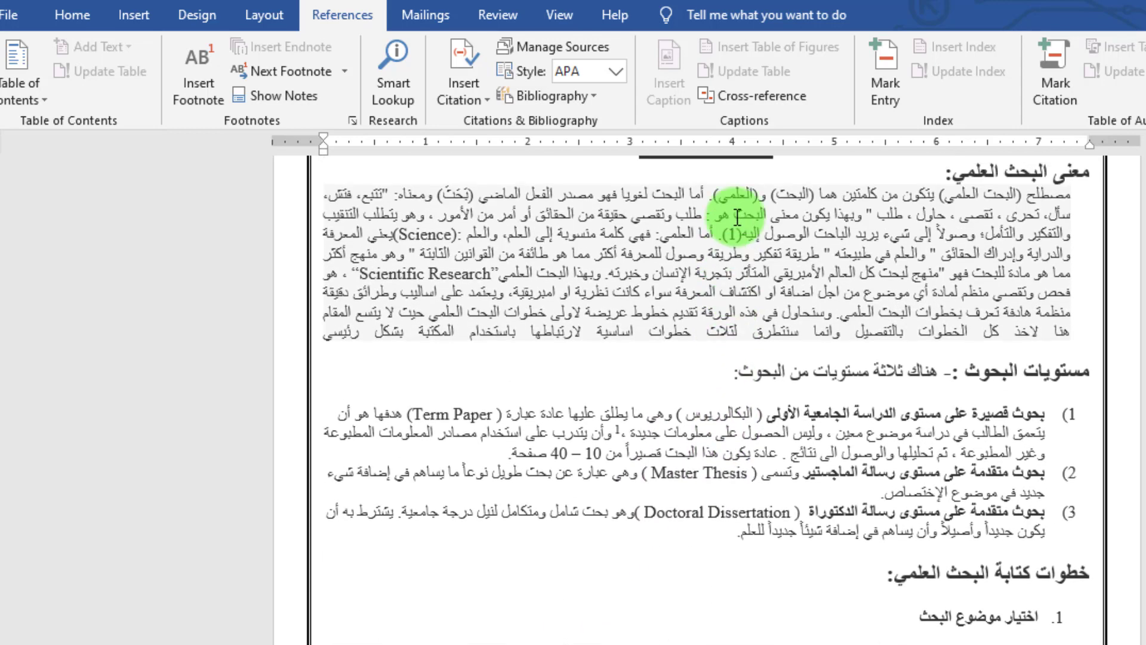
scroll(704, 334, down, 6)
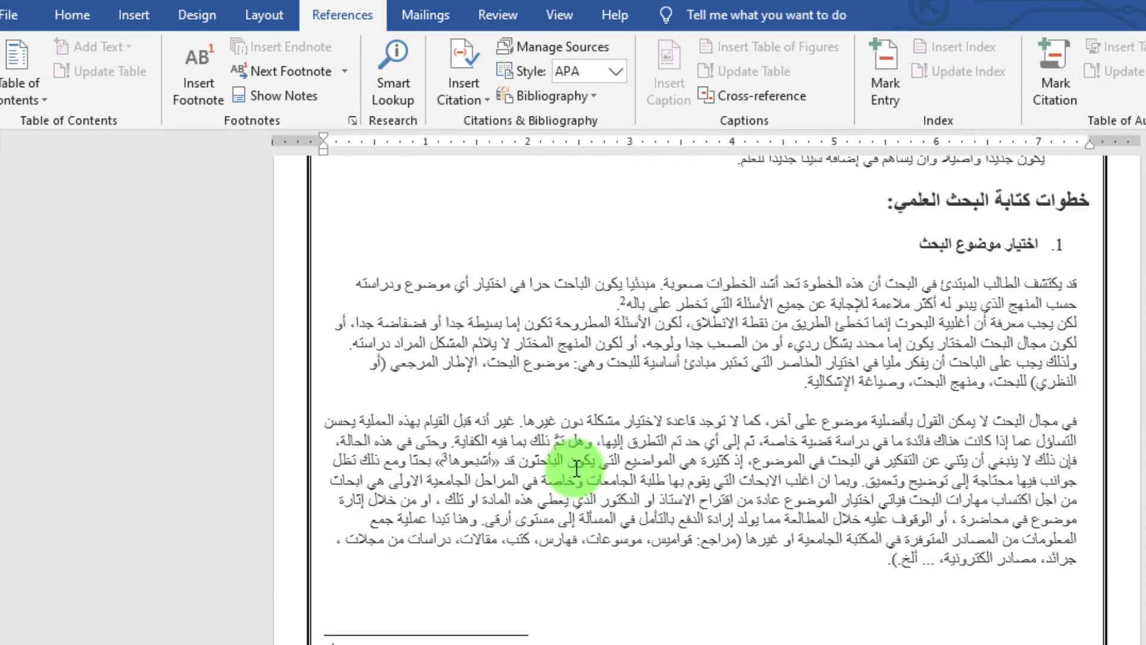
scroll(576, 468, down, 1)
click(400, 564)
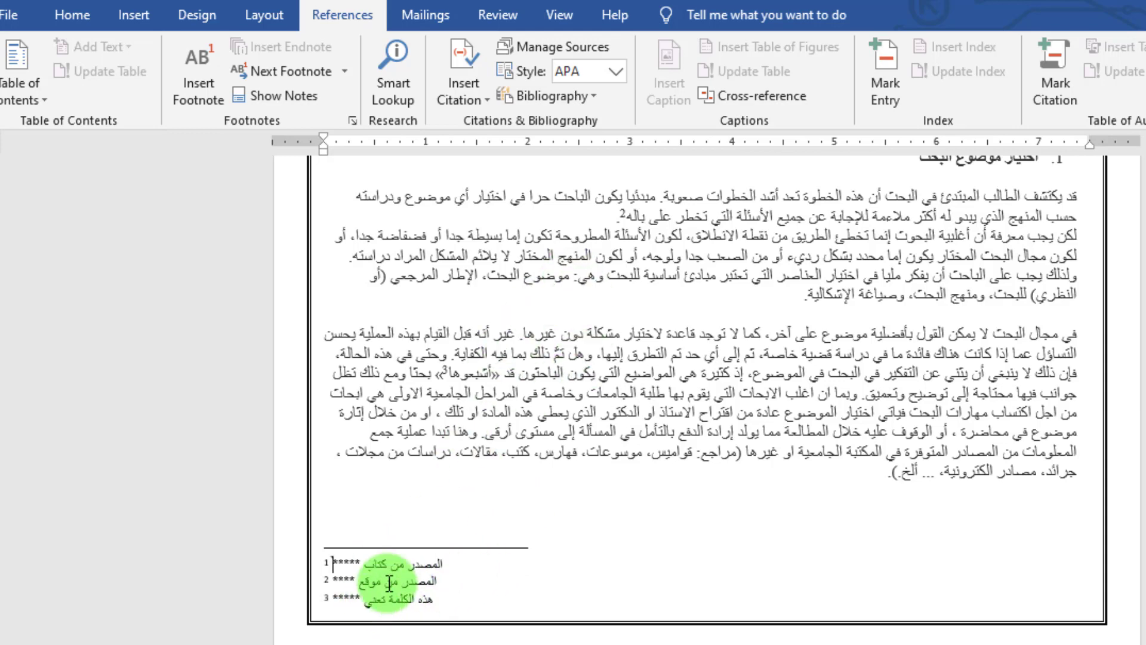
Step: Examine the footnote previews at the reference marks on the first page and compare them with the notes below the text
click(714, 282)
scroll(714, 283, up, 10)
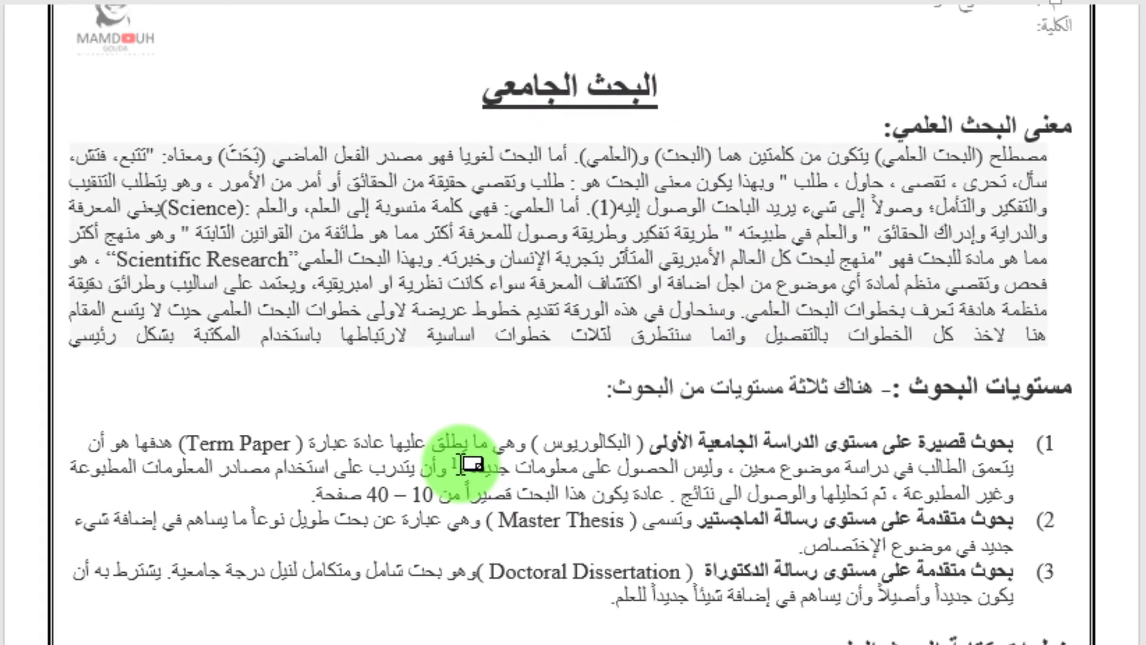
mouse_move(619, 539)
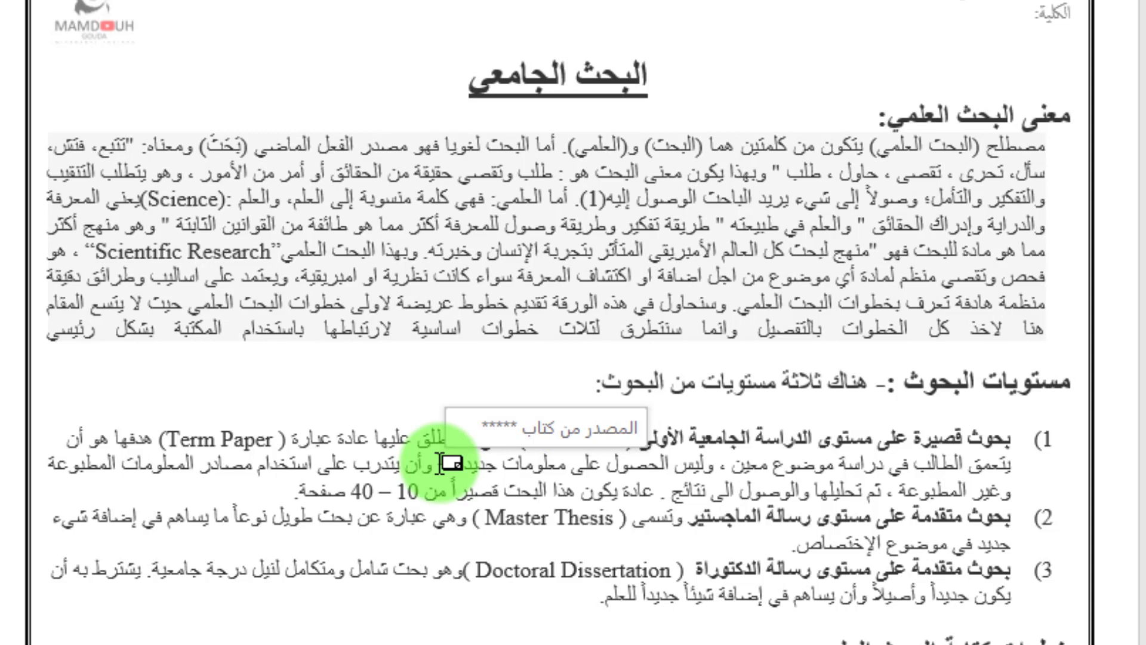
scroll(454, 459, down, 5)
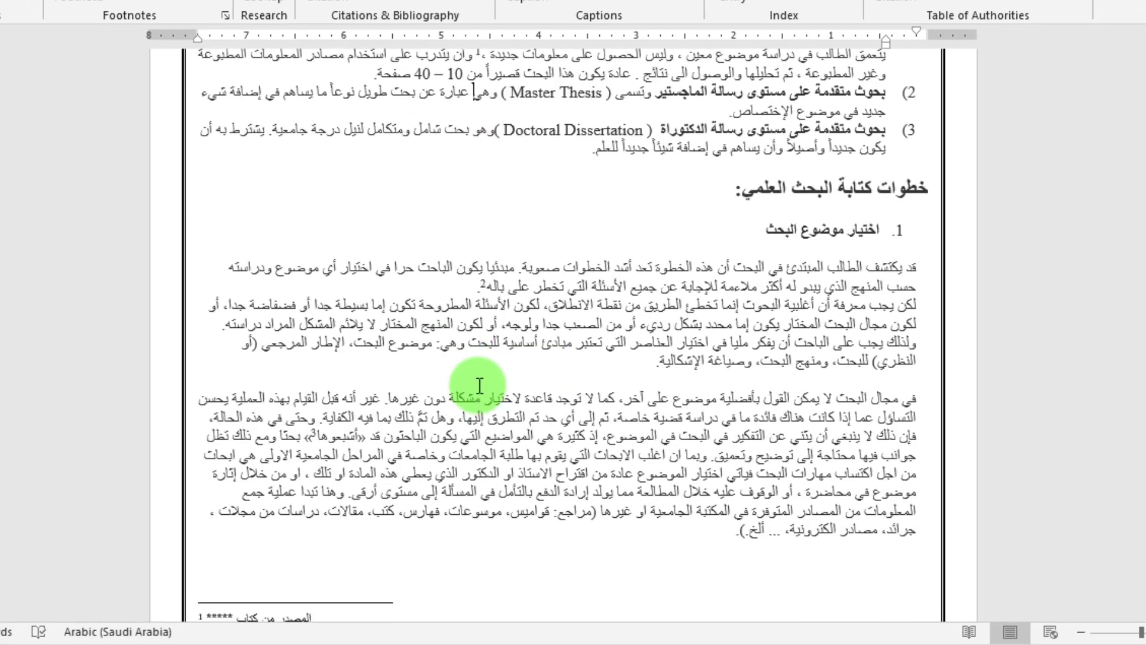
scroll(479, 385, down, 2)
mouse_move(486, 230)
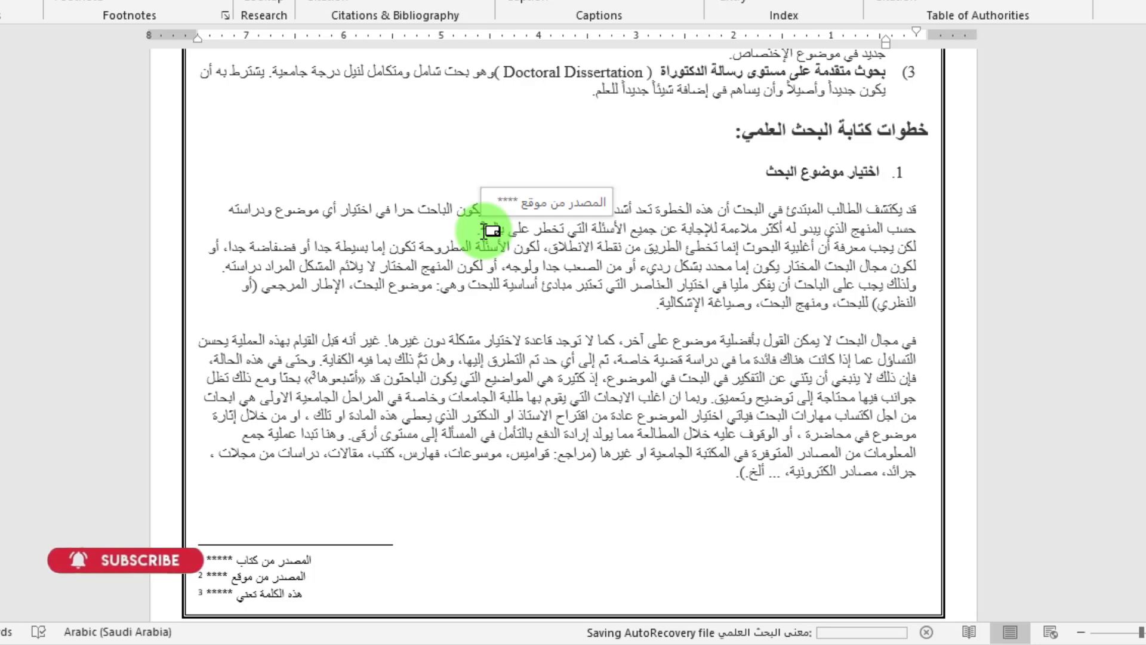
mouse_move(316, 378)
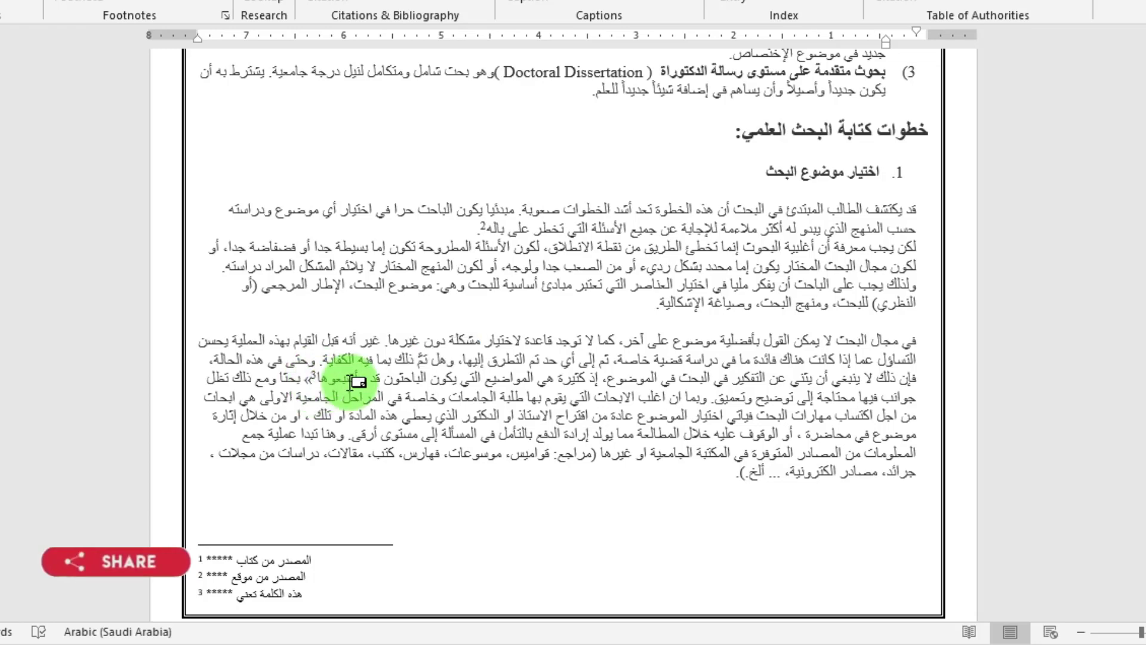
scroll(552, 247, up, 5)
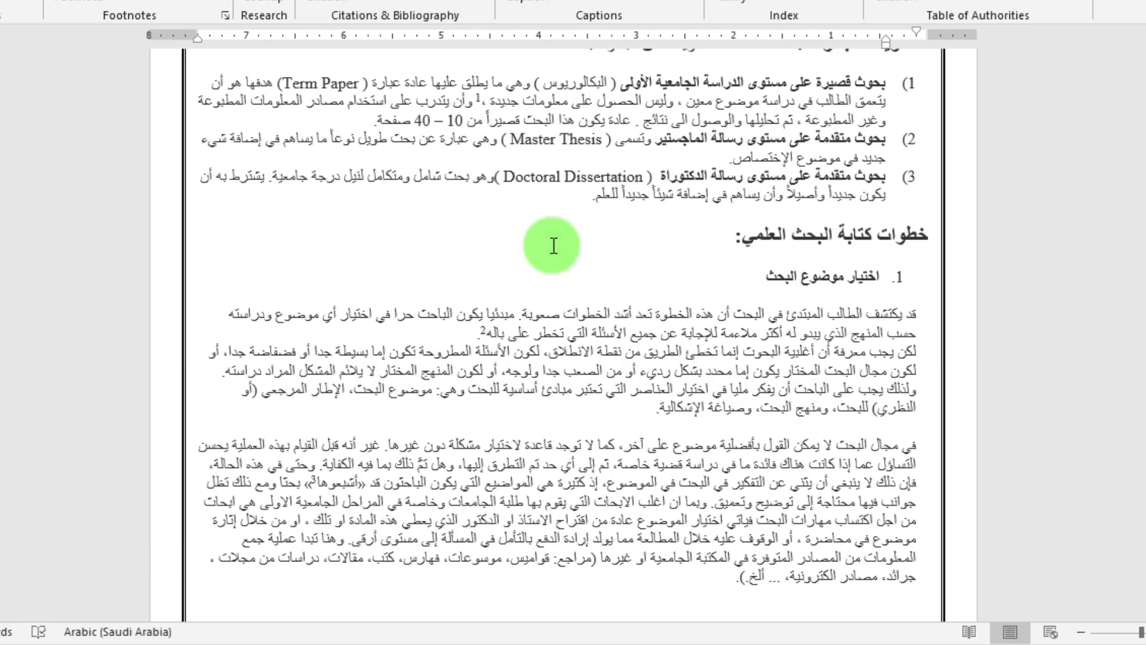
scroll(366, 351, down, 6)
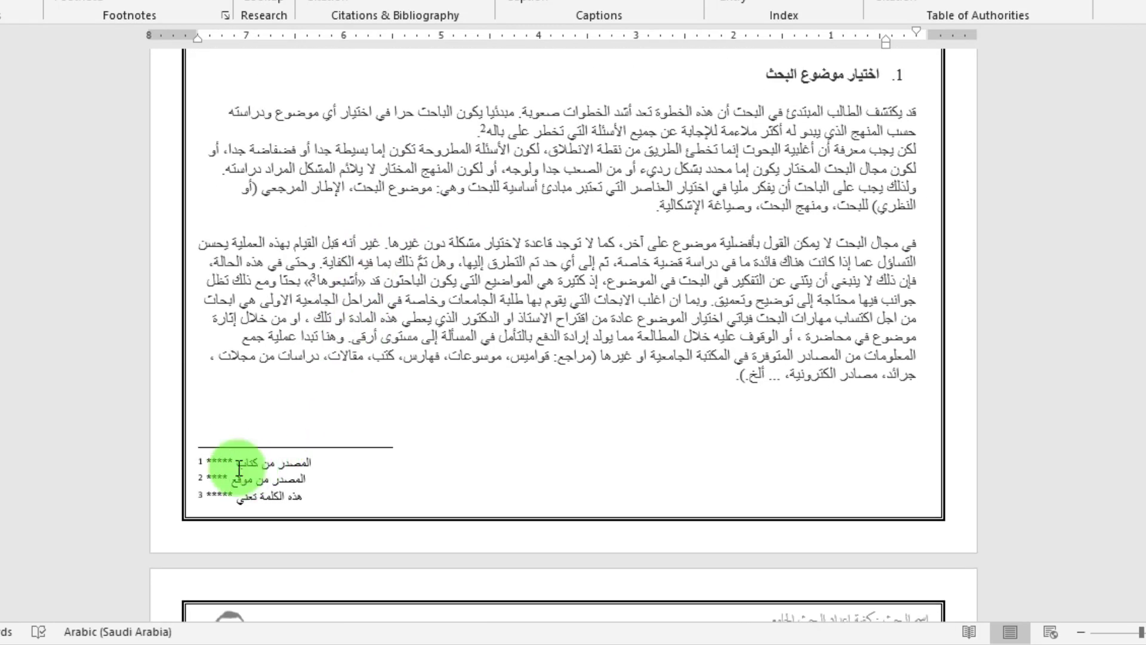
Step: Insert a footnote on the second page after تتضمن أجزاء البحث الرئيسة, reading المصدر من كتاب او من موقع ****
scroll(258, 459, down, 12)
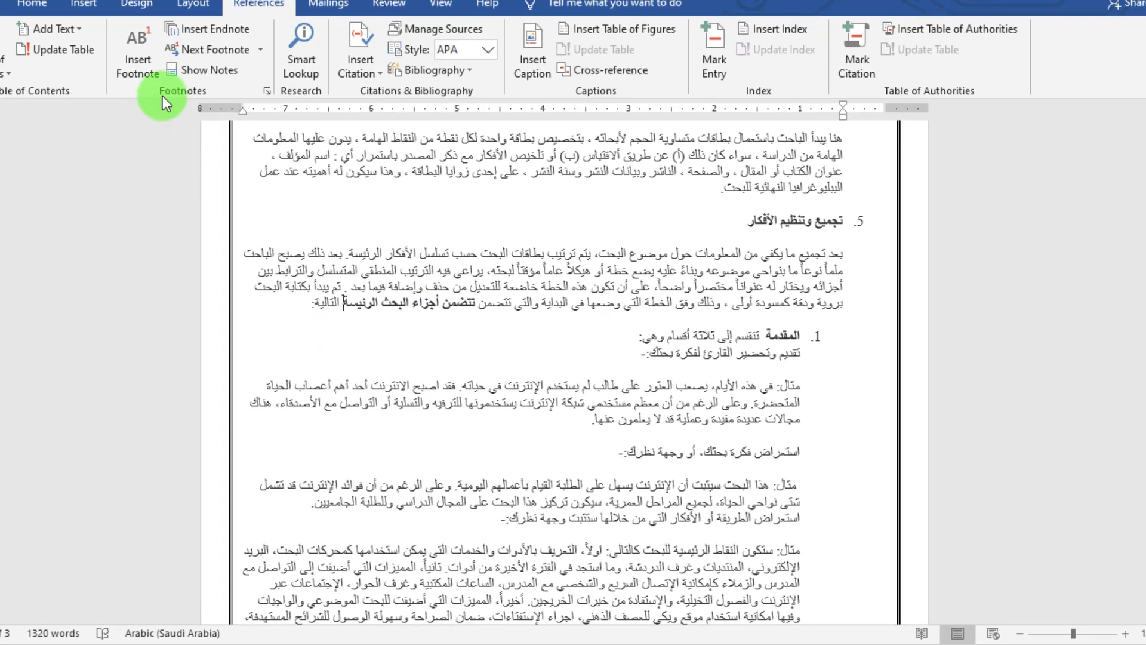
click(152, 72)
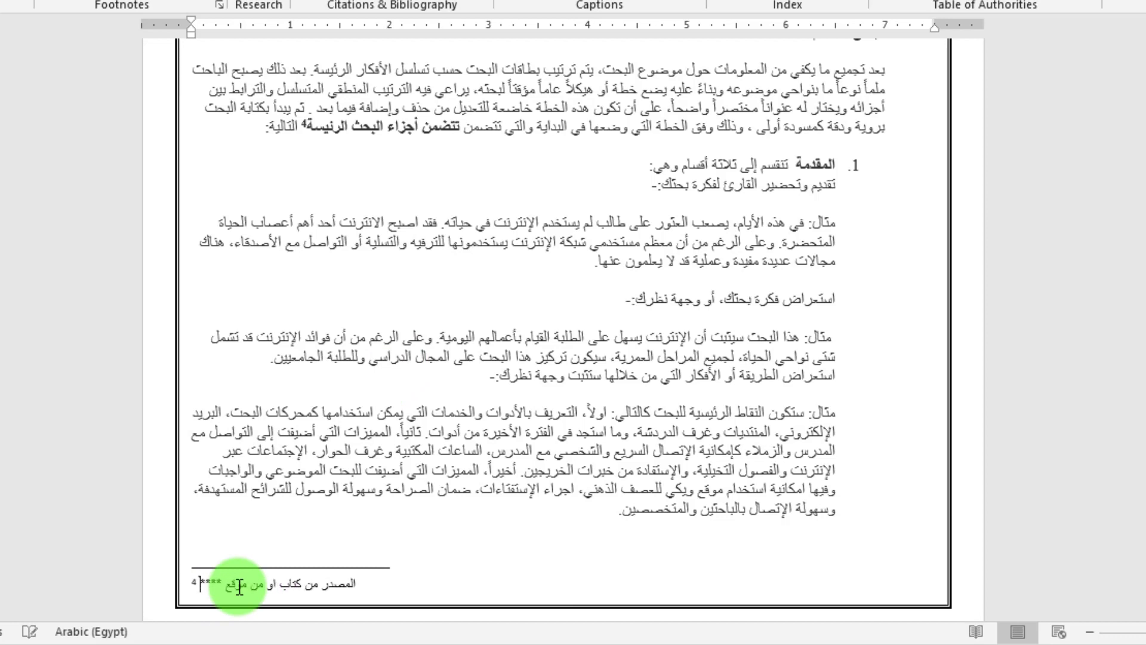
Step: Insert another footnote at the word بأعمالهم in the example under استعراض فكرة بحثك, and review the second page
click(509, 339)
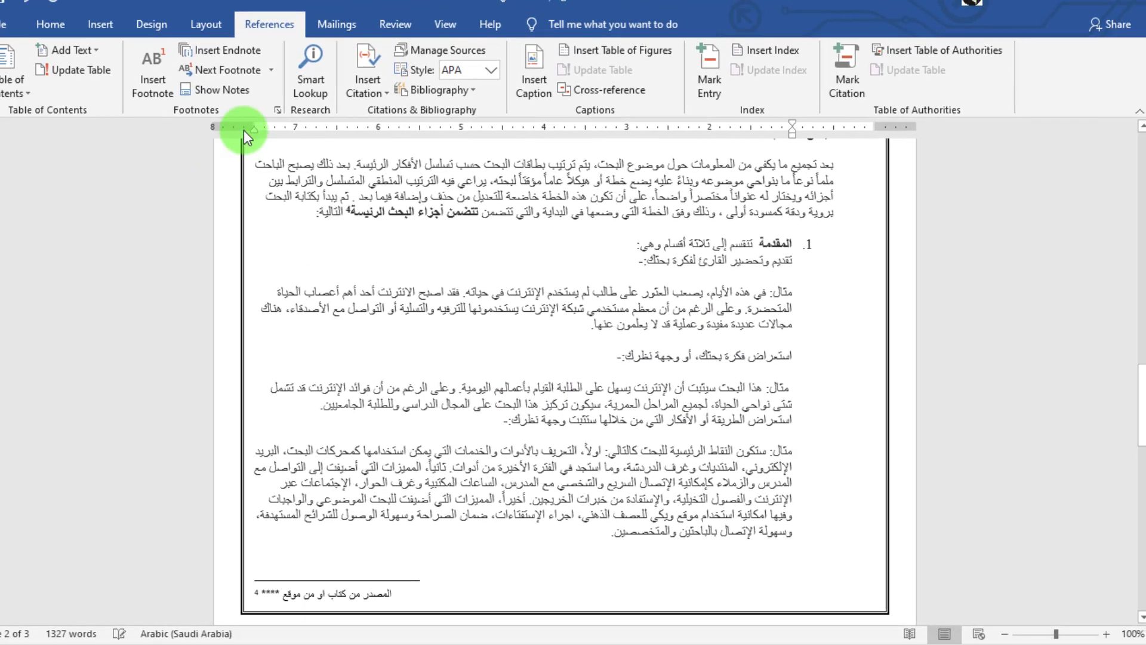
click(167, 89)
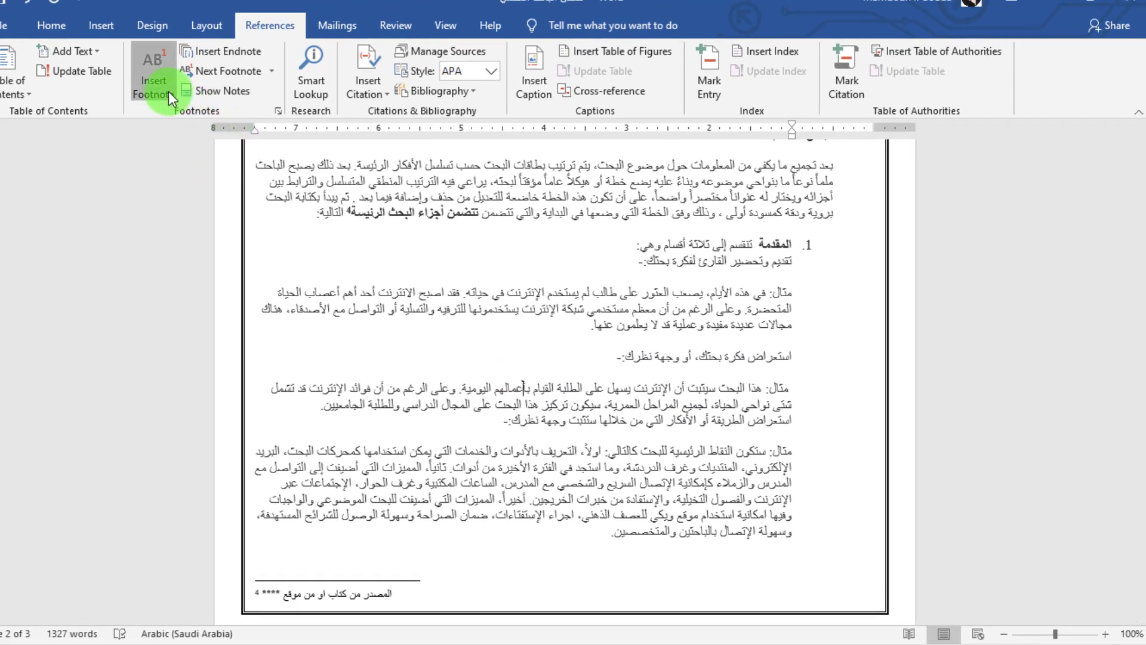
scroll(308, 465, down, 2)
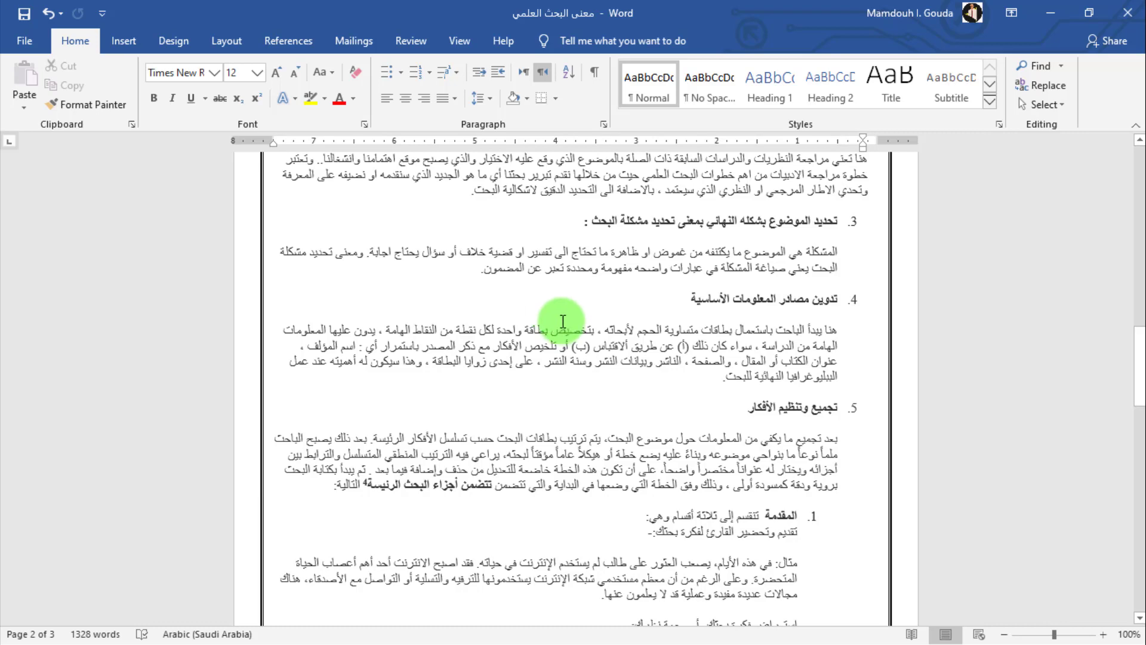
scroll(562, 321, up, 5)
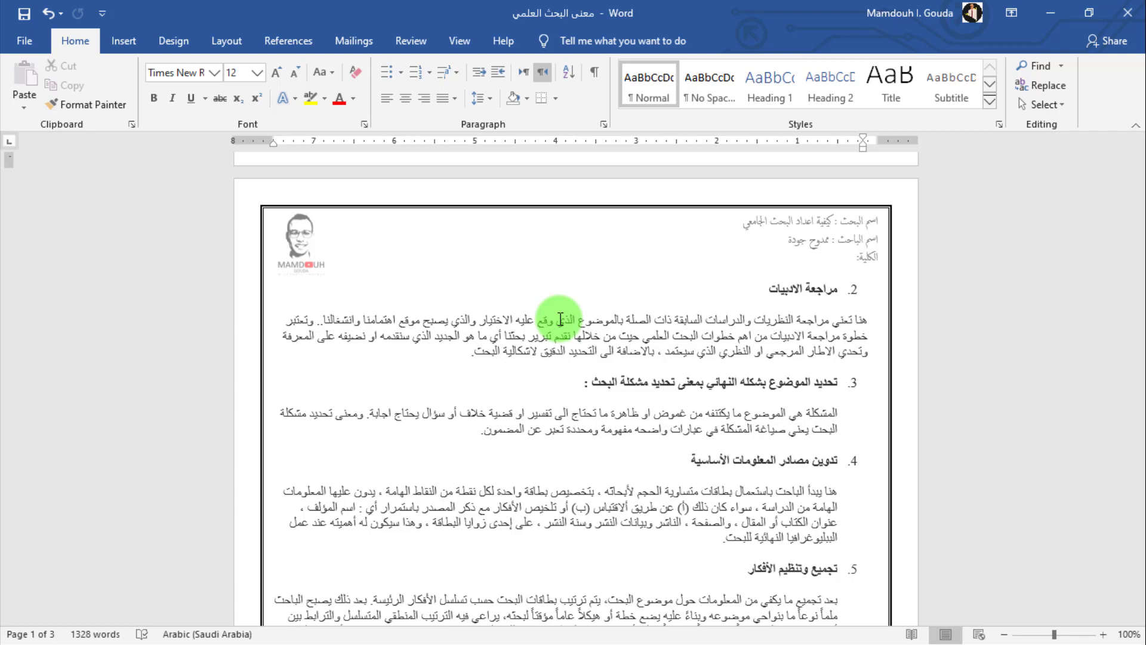
scroll(560, 318, down, 5)
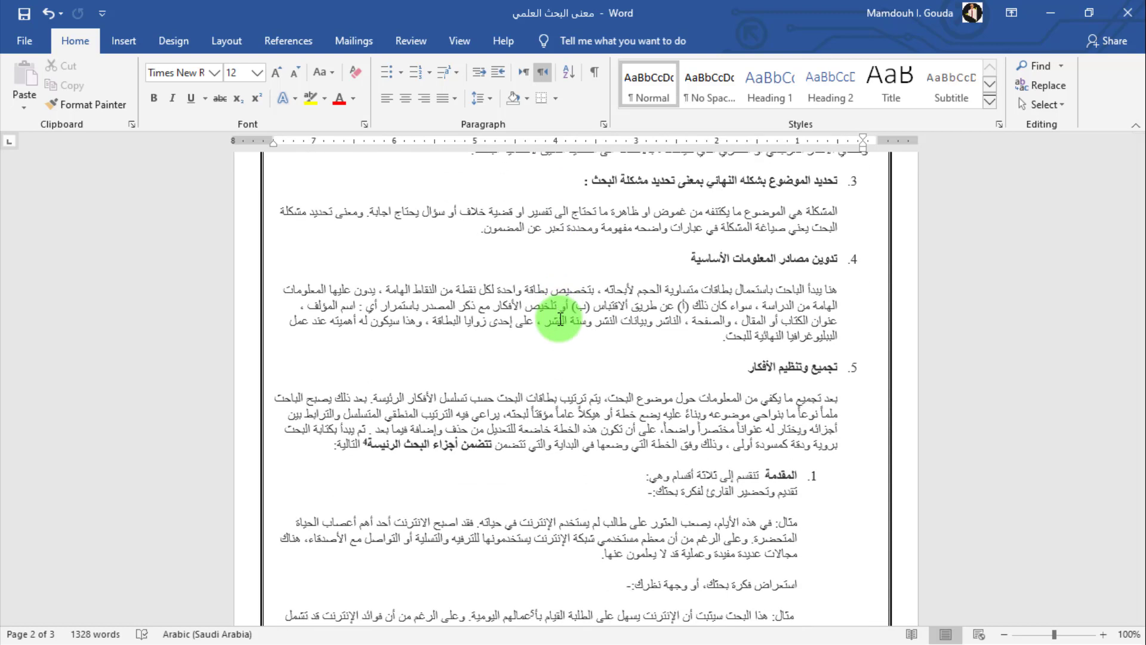
Step: Review the second page from its header down to its footnotes, and examine the paper sizes available for the document
scroll(560, 318, up, 6)
scroll(561, 326, down, 10)
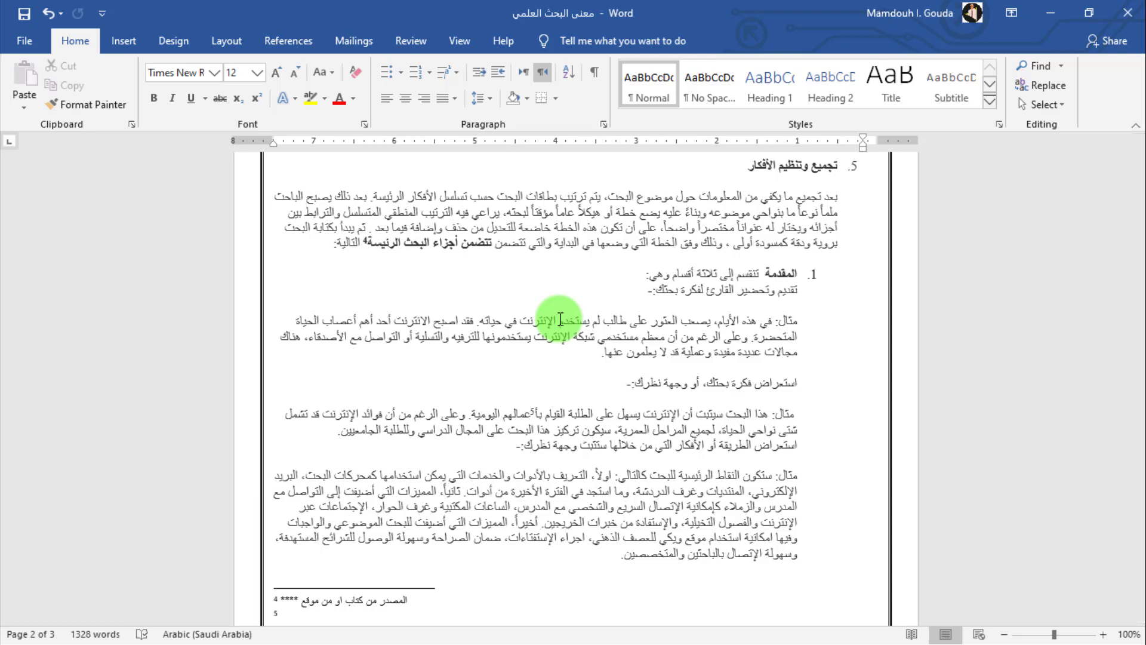
scroll(560, 318, up, 5)
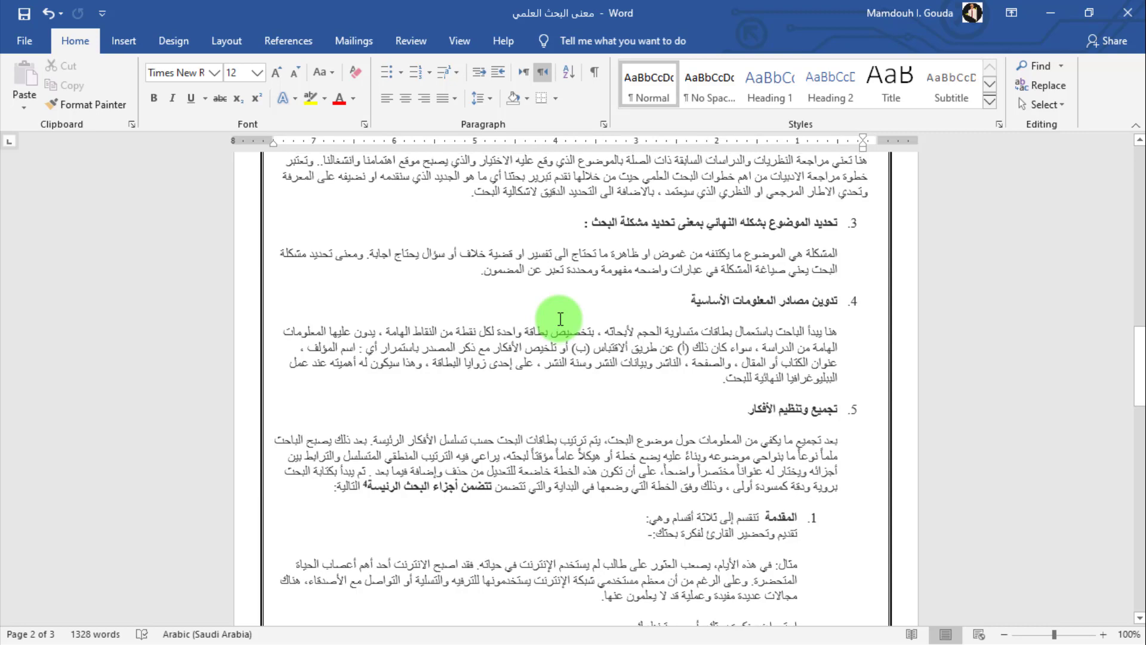
scroll(548, 317, up, 5)
scroll(656, 392, down, 2)
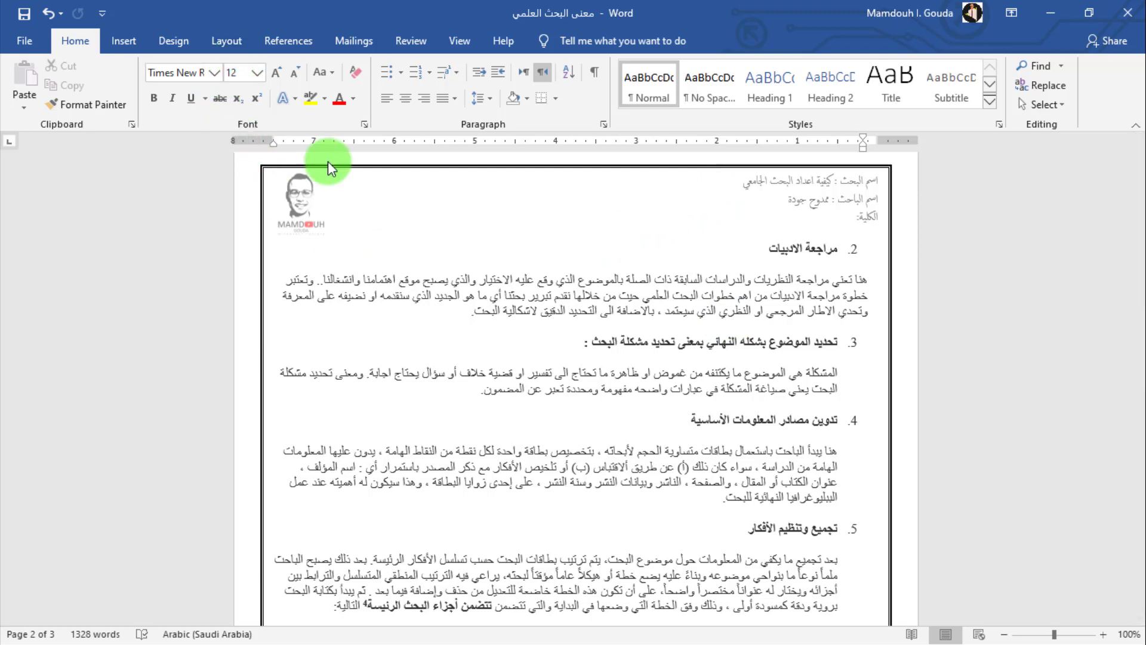
scroll(489, 295, up, 6)
scroll(488, 294, up, 10)
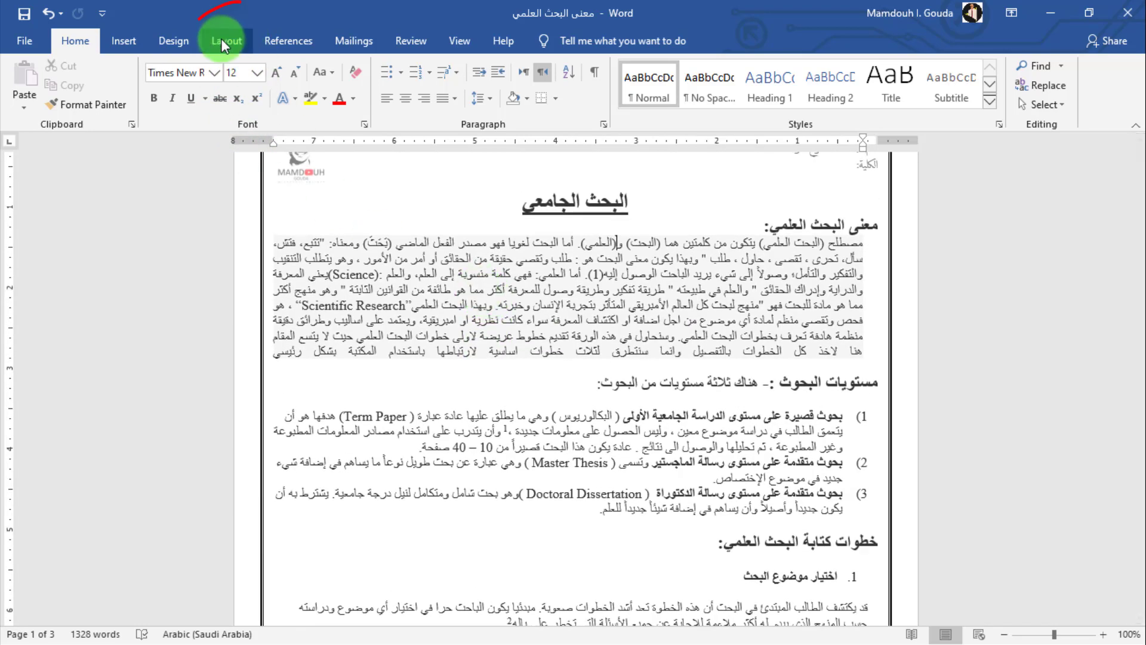
click(221, 40)
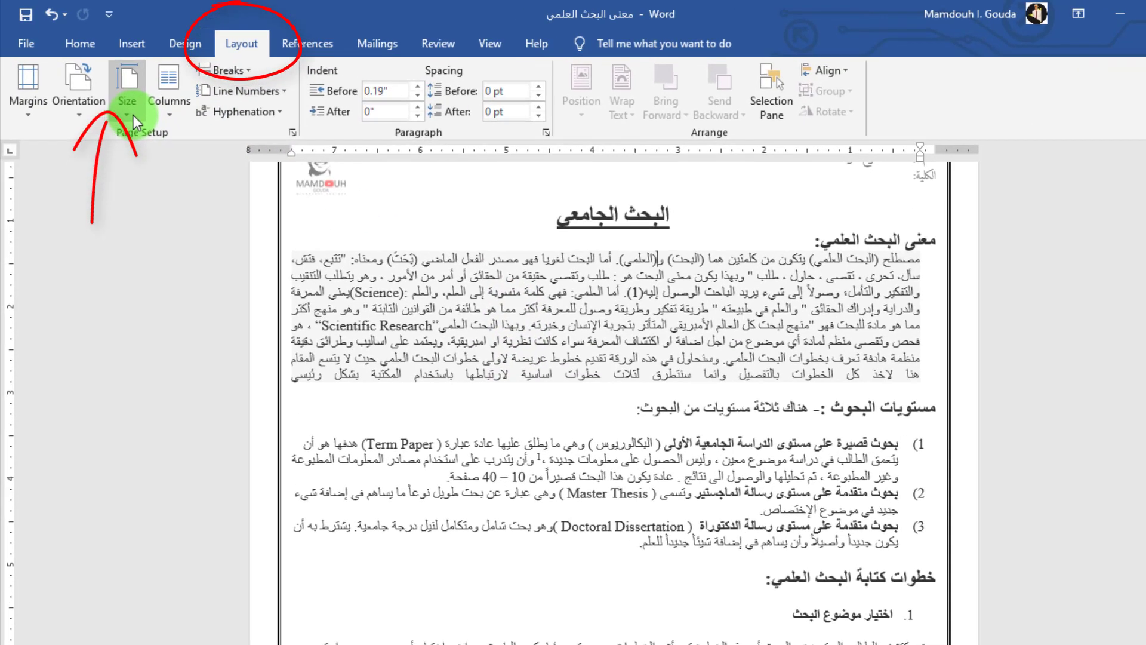
click(123, 107)
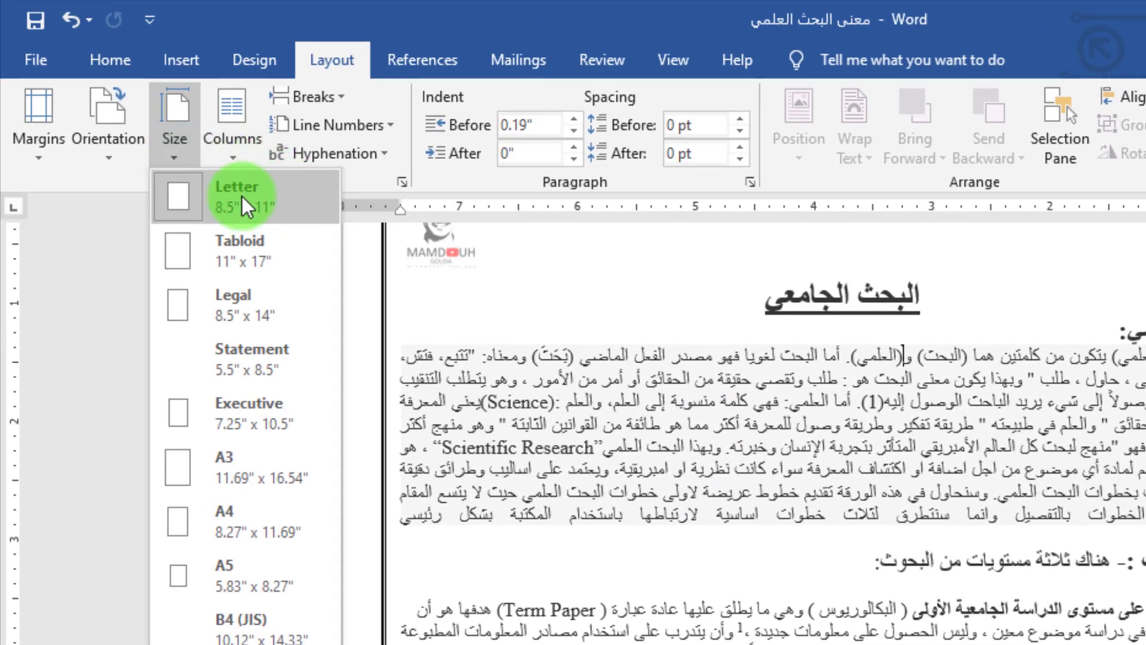
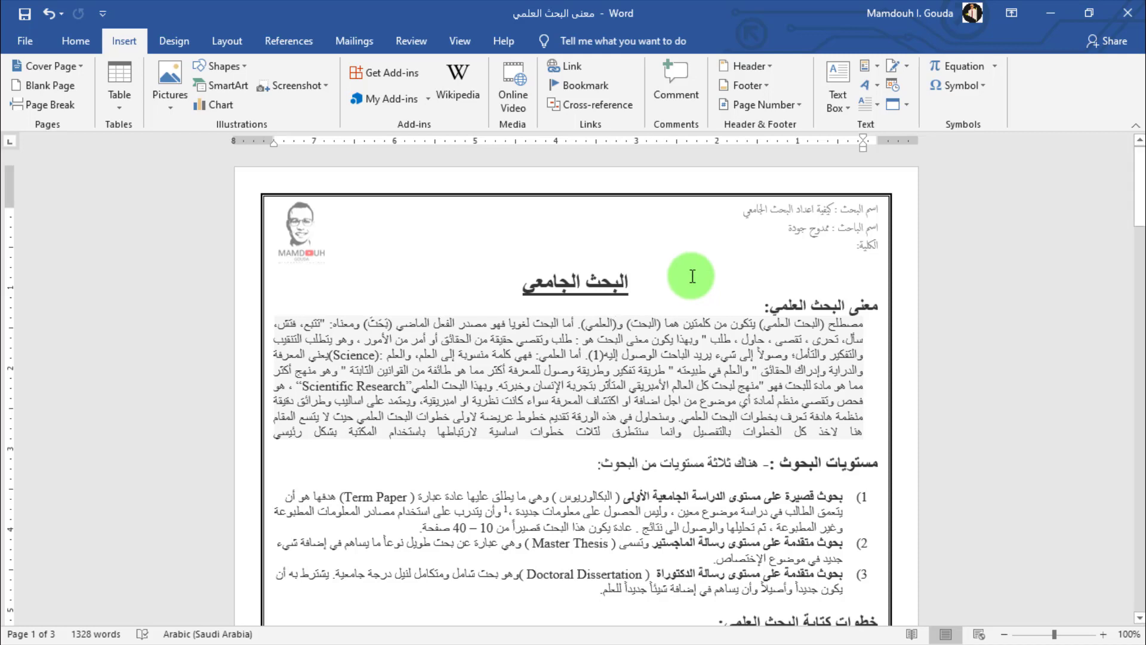
Step: Insert the built-in Integral cover page at the start of the document and check how it sits before the text
click(675, 261)
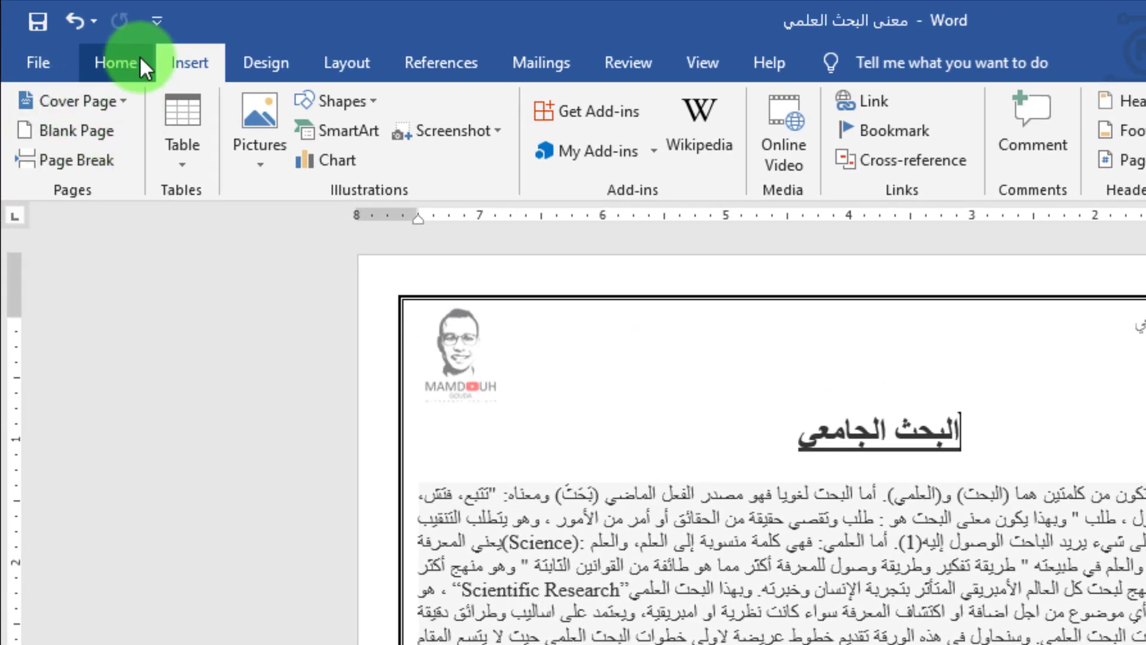
click(95, 52)
click(174, 67)
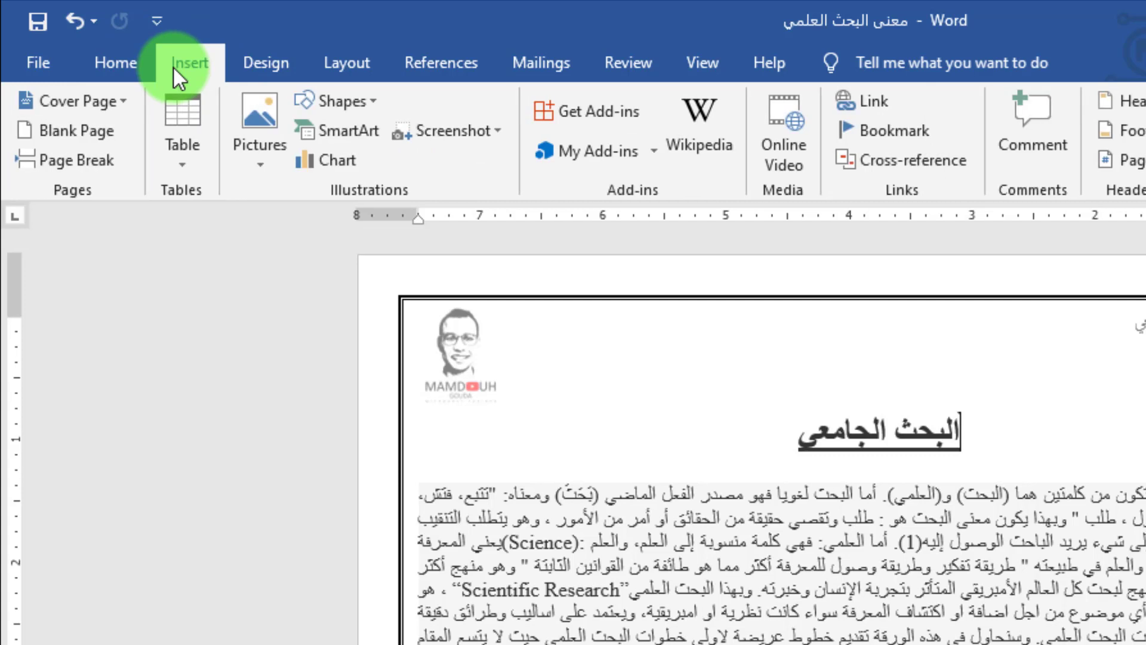
click(122, 100)
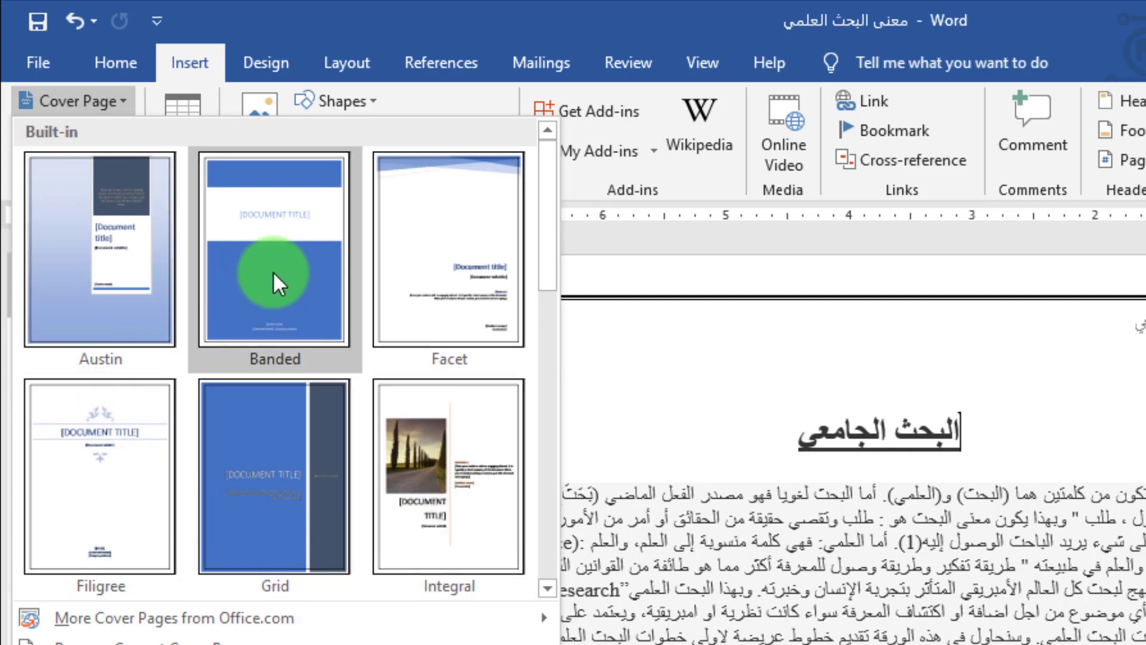
scroll(274, 271, down, 5)
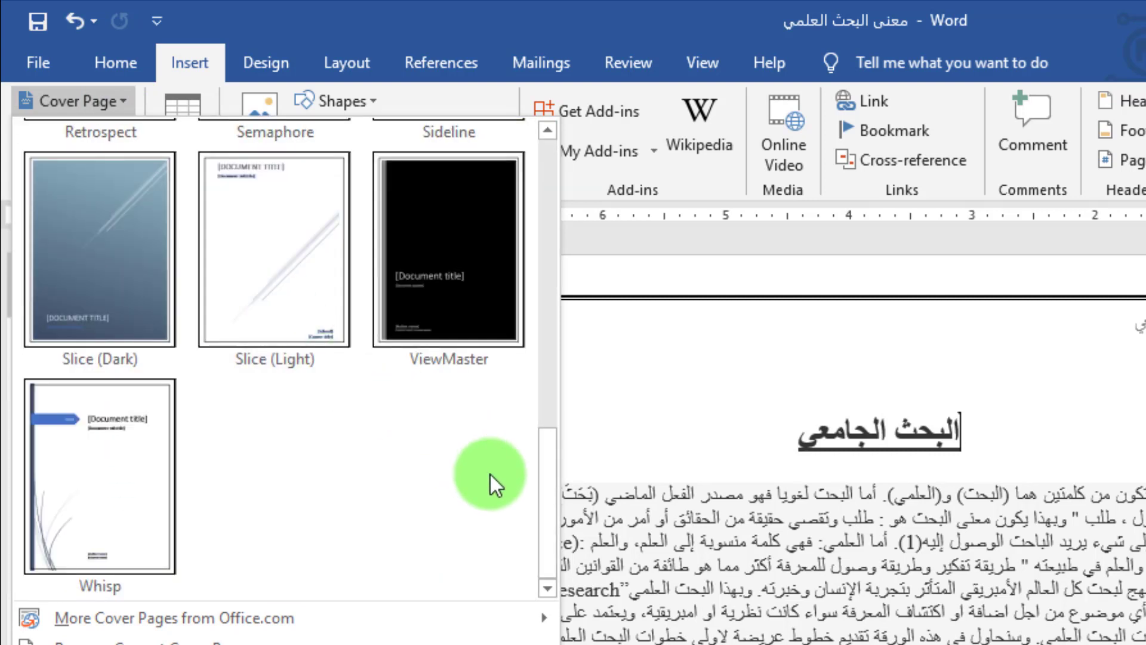
scroll(389, 472, up, 5)
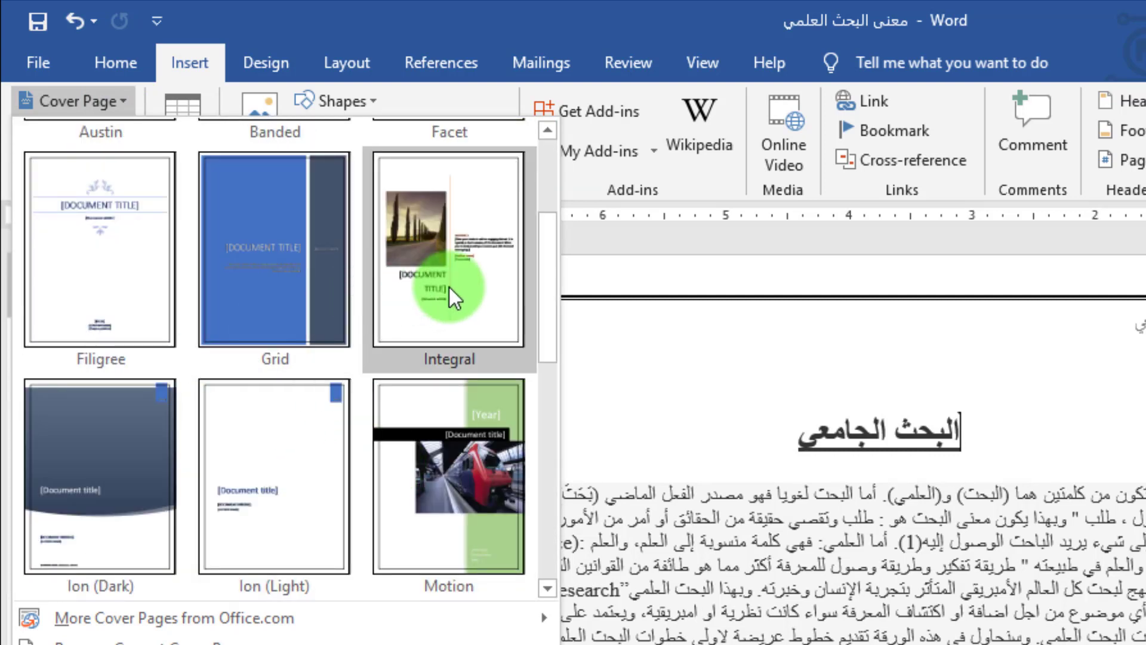
scroll(449, 286, up, 1)
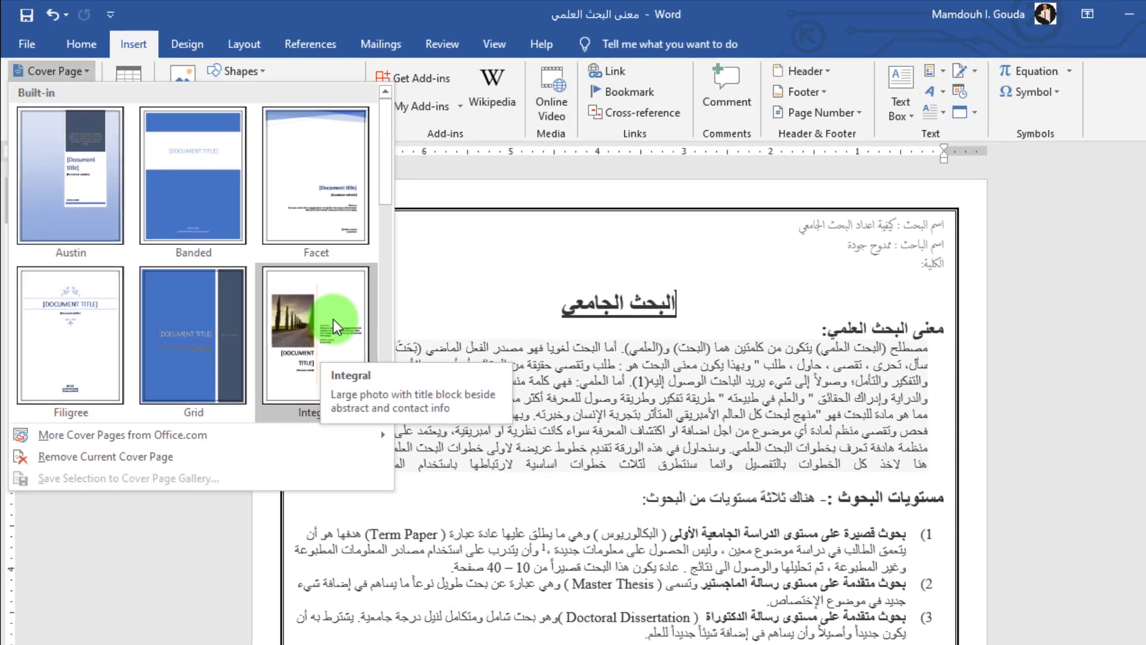
key(Escape)
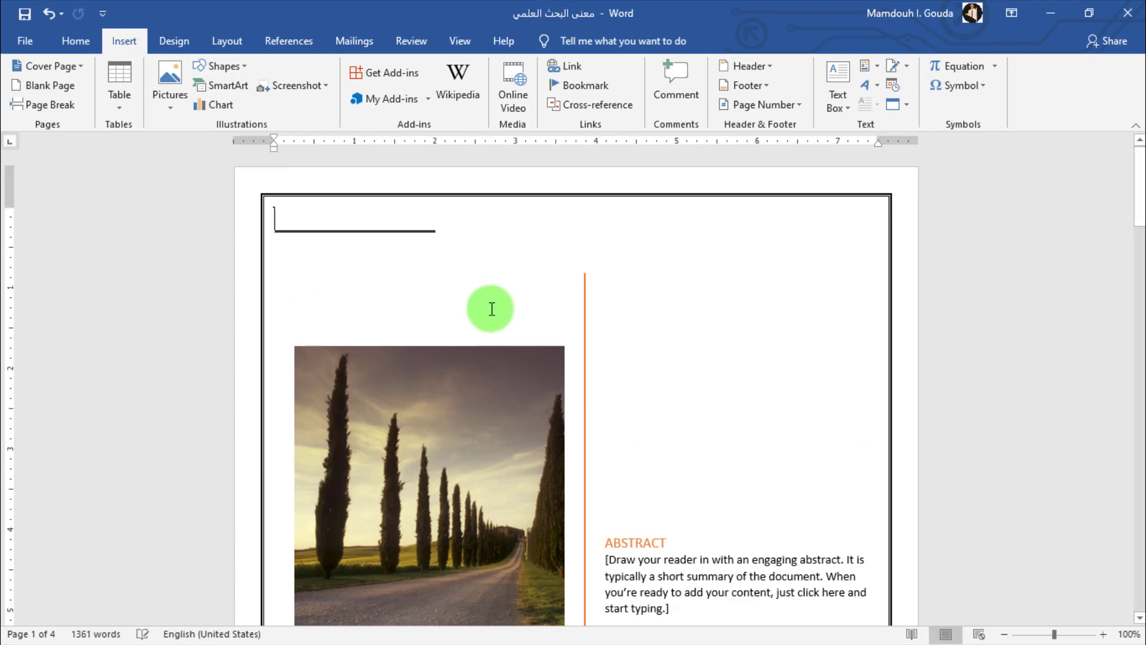
scroll(637, 339, down, 12)
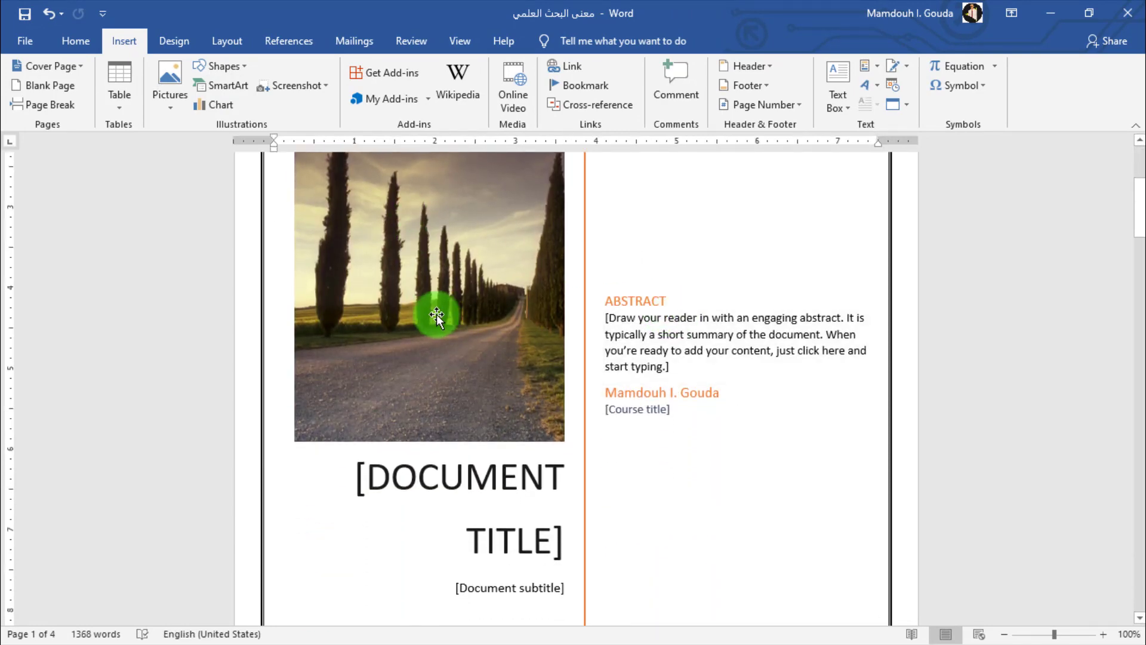
scroll(527, 329, down, 12)
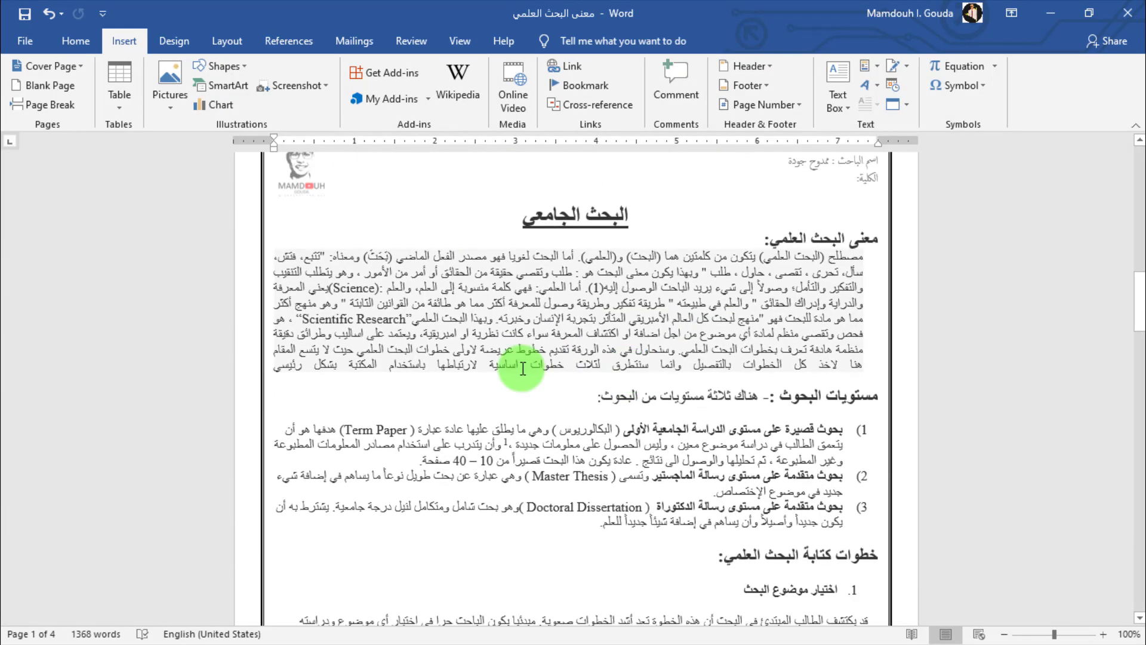
scroll(585, 411, up, 20)
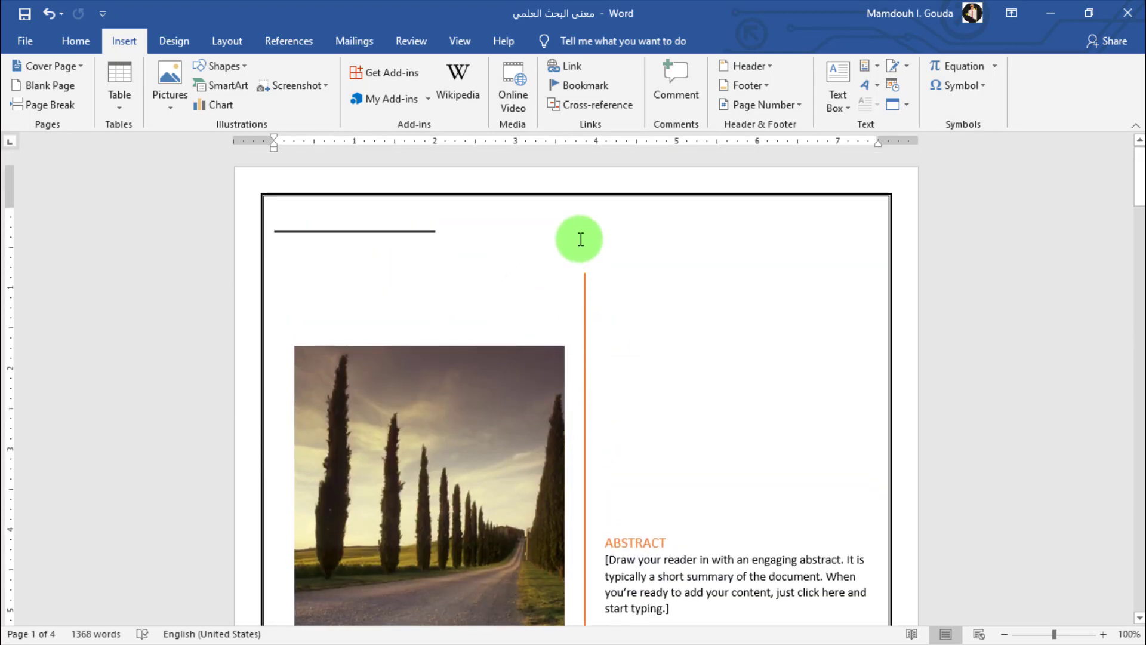
Step: Add the text جامعة عين شمس on the line above the cover page's picture and make the paragraph right-to-left
click(371, 228)
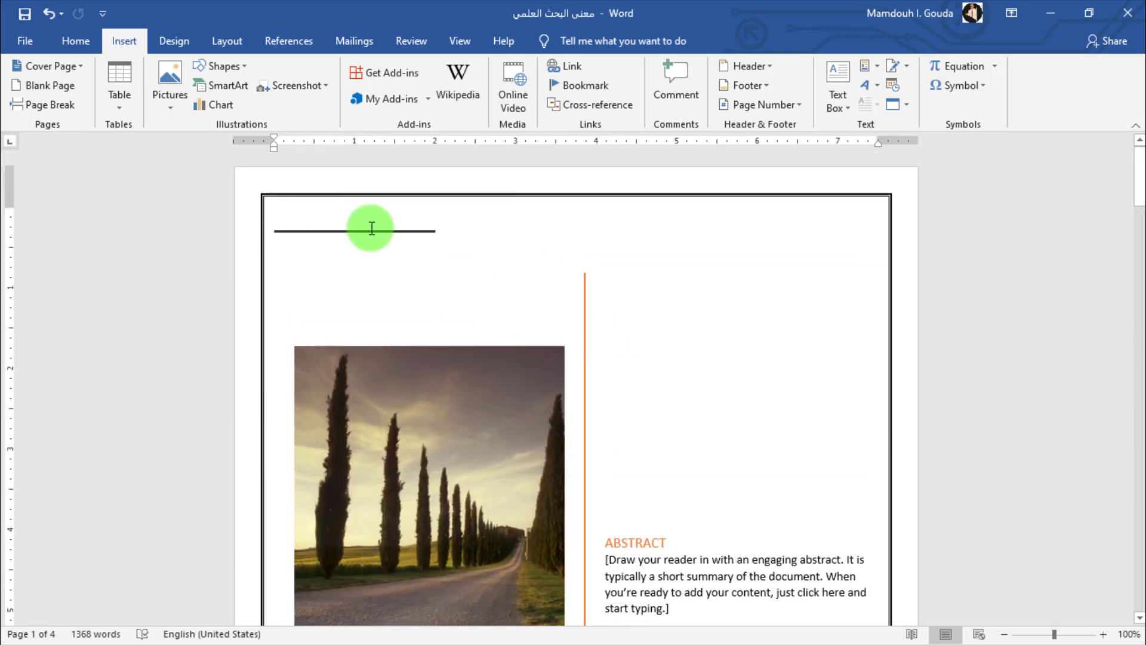
text(جامعة عين شمس)
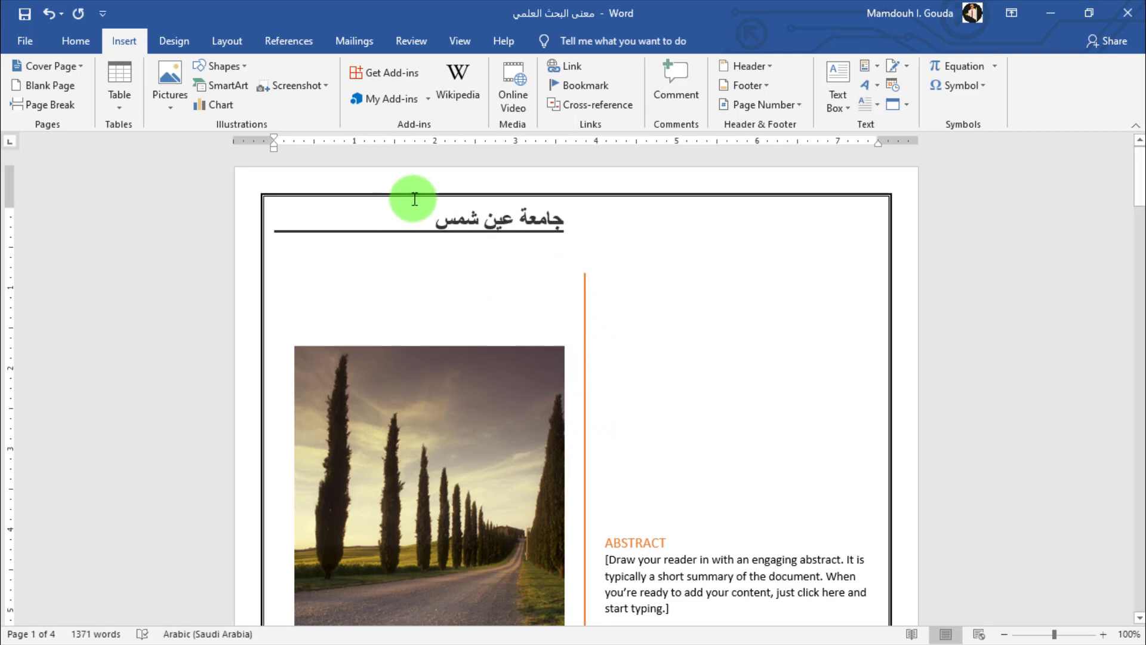
key(ctrl+shift)
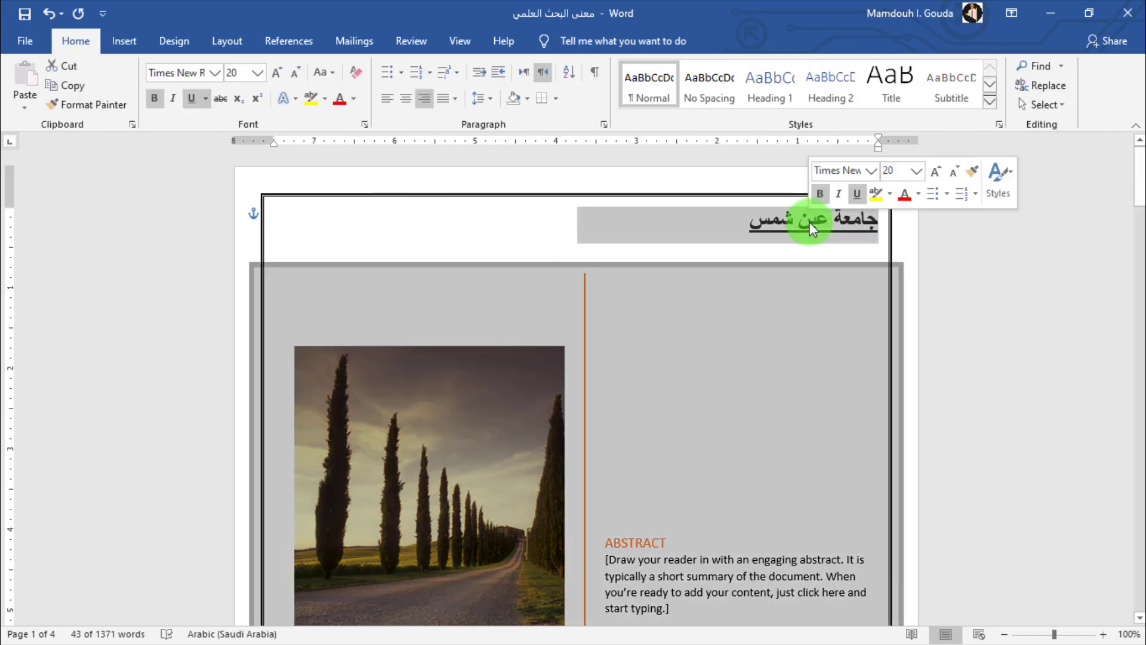
Step: Set the font of جامعة عين شمس on the cover page to Arabic Typesetting
drag(830, 222, 742, 223)
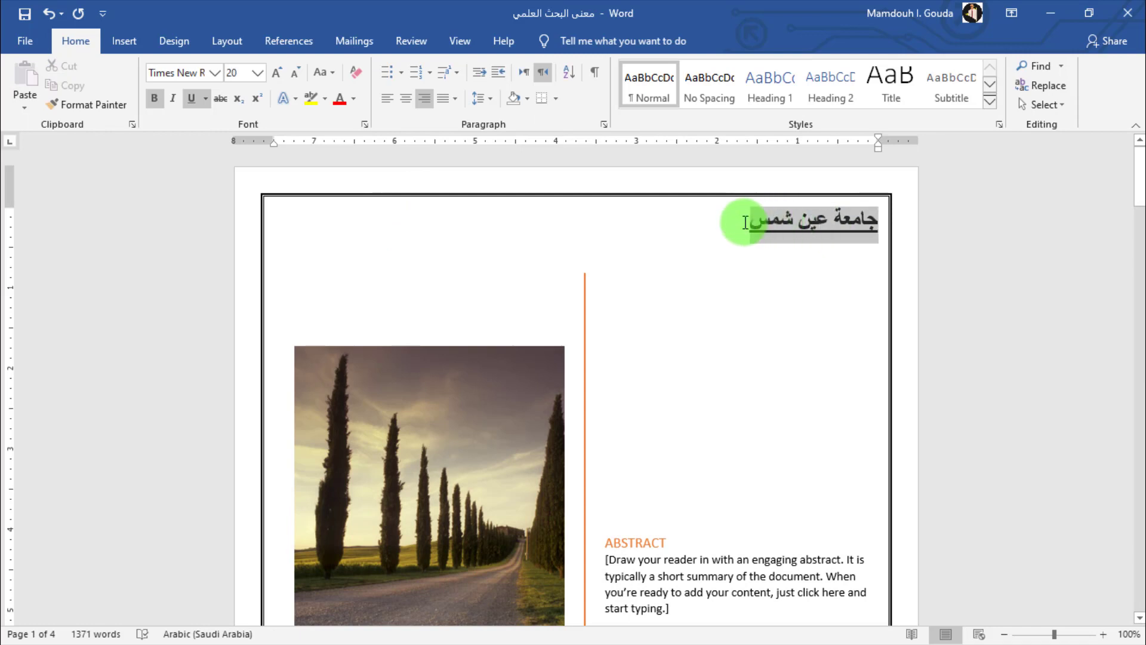
click(214, 73)
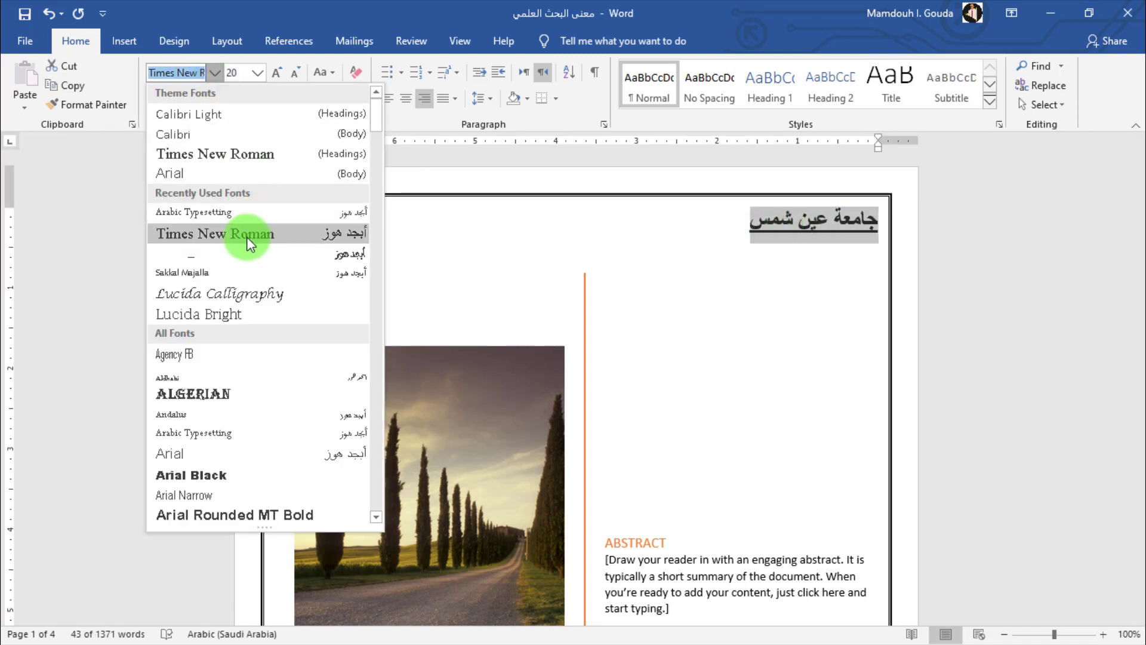
click(269, 222)
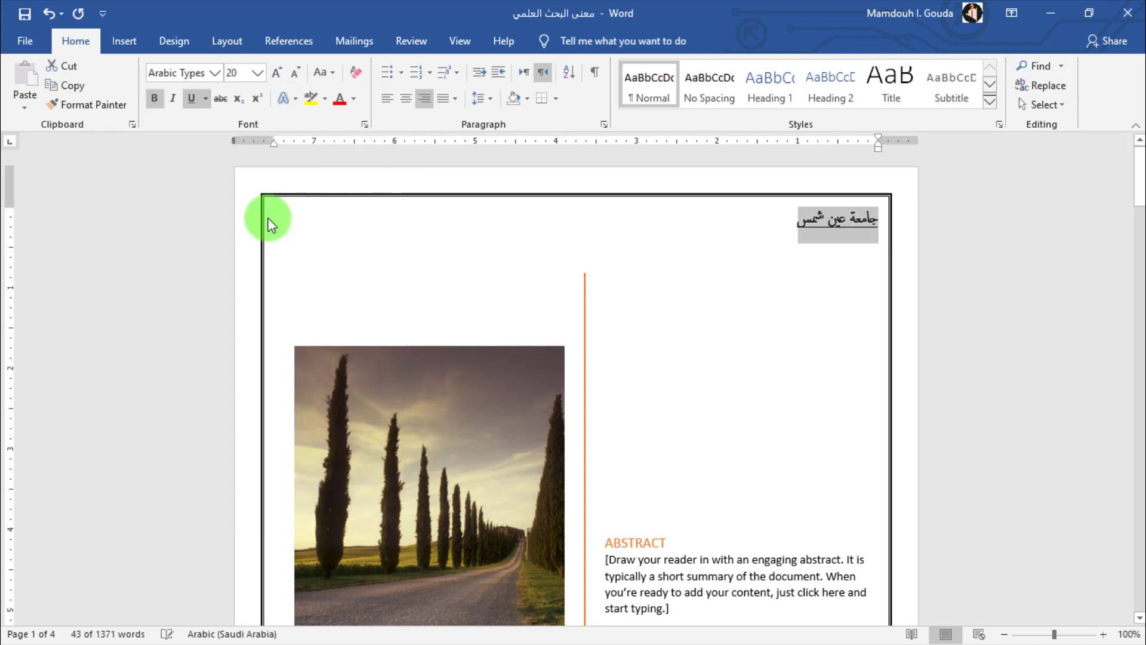
click(802, 219)
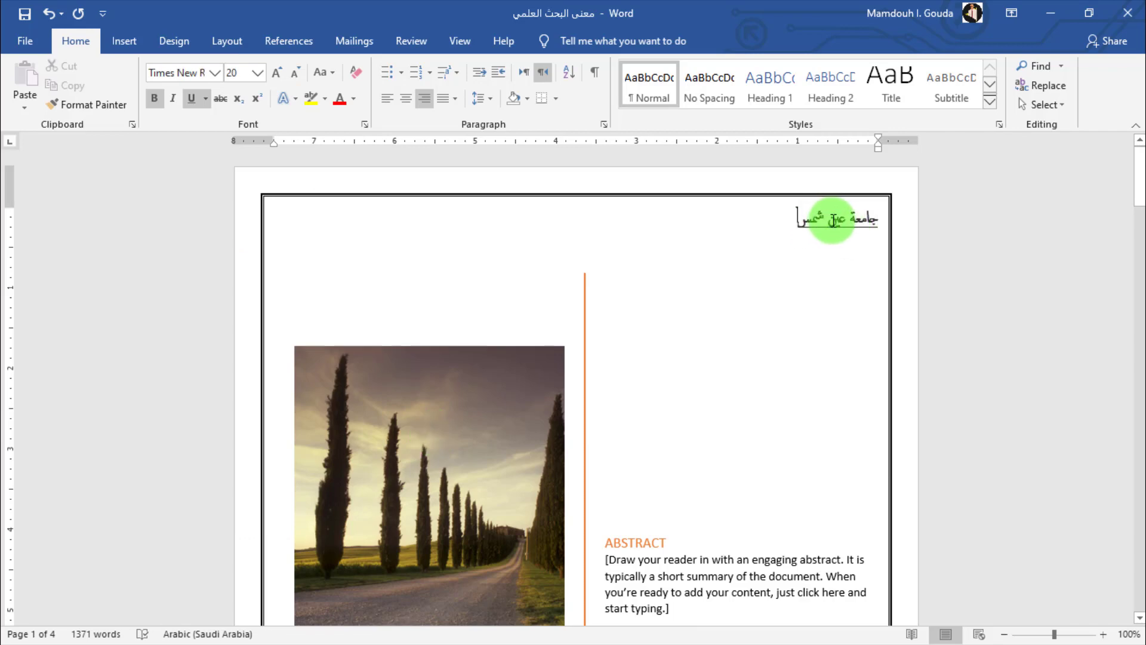
Step: Insert the logo picture from the computer's pictures folder beside جامعة عين شمس on the cover page
click(124, 42)
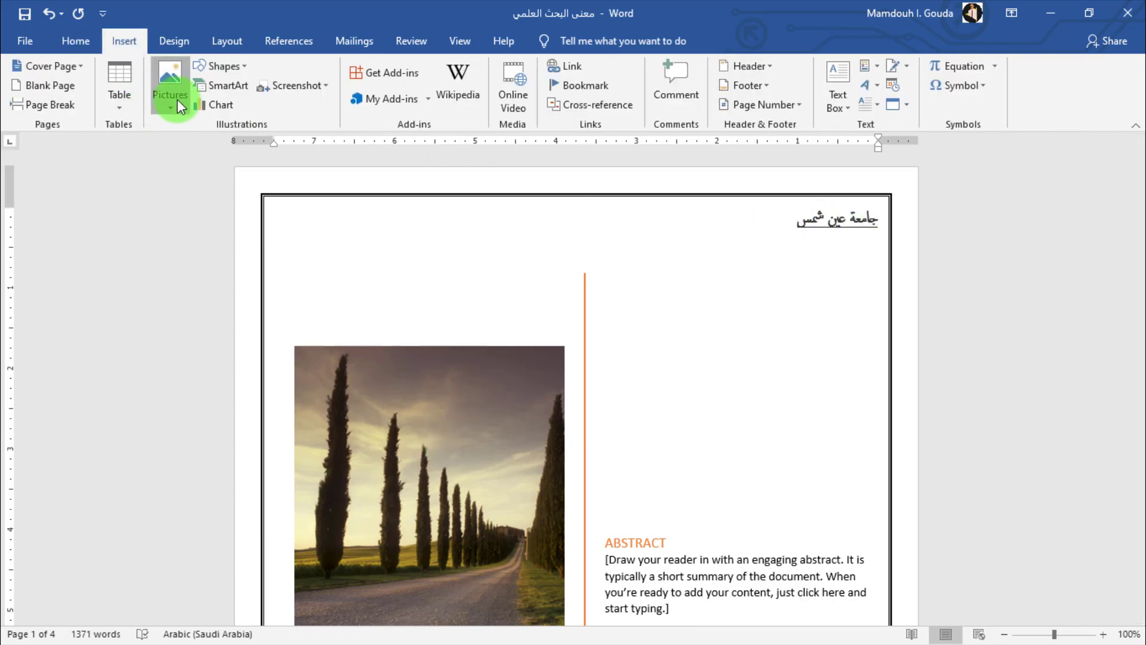
click(178, 105)
click(198, 142)
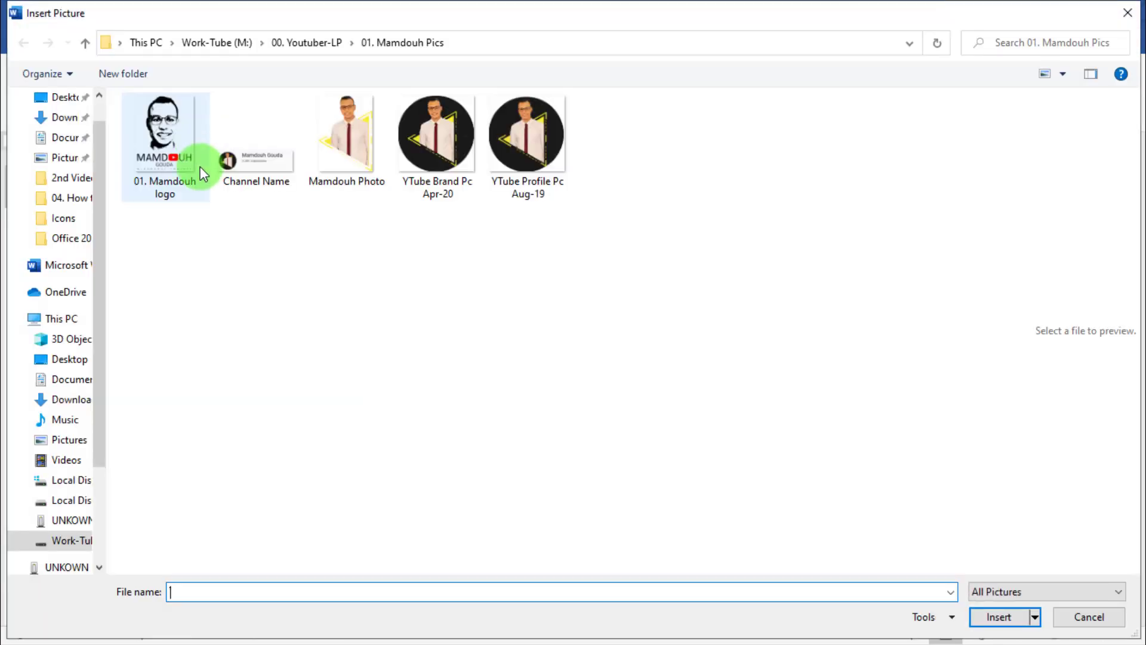
double_click(181, 145)
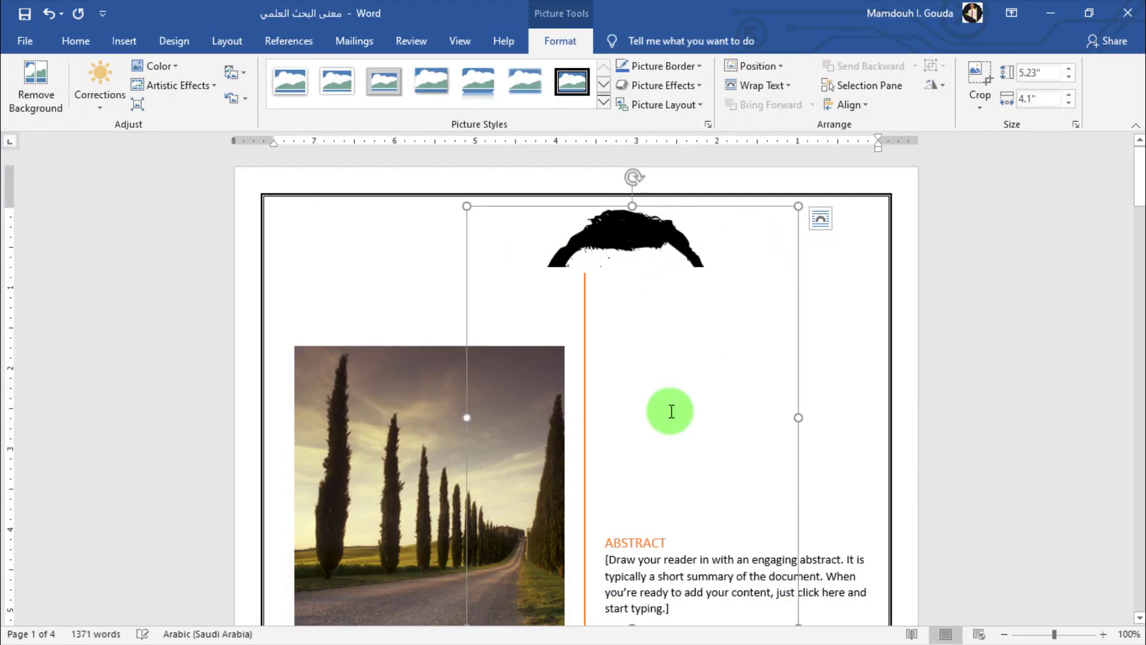
Step: Shrink the inserted logo to about 0.75" high by 0.59" wide and let it float in front of the text
scroll(499, 460, down, 3)
drag(466, 548, 856, 240)
scroll(758, 220, up, 3)
click(860, 219)
click(999, 394)
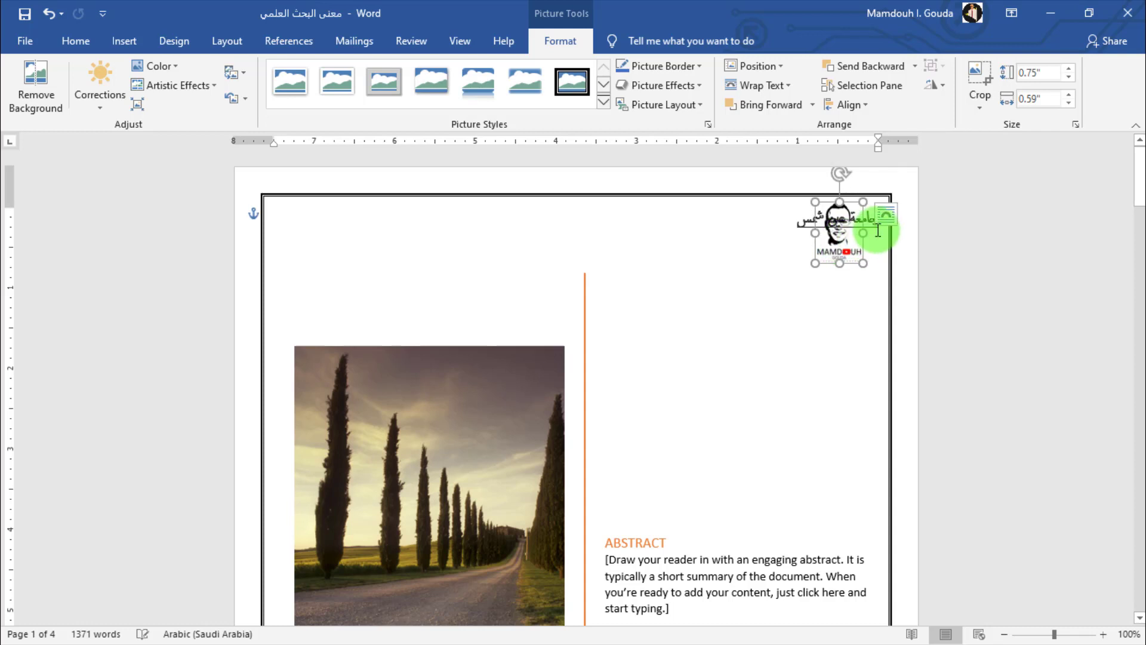
Step: Move جامعة عين شمس one line down and place the logo directly above it
click(881, 229)
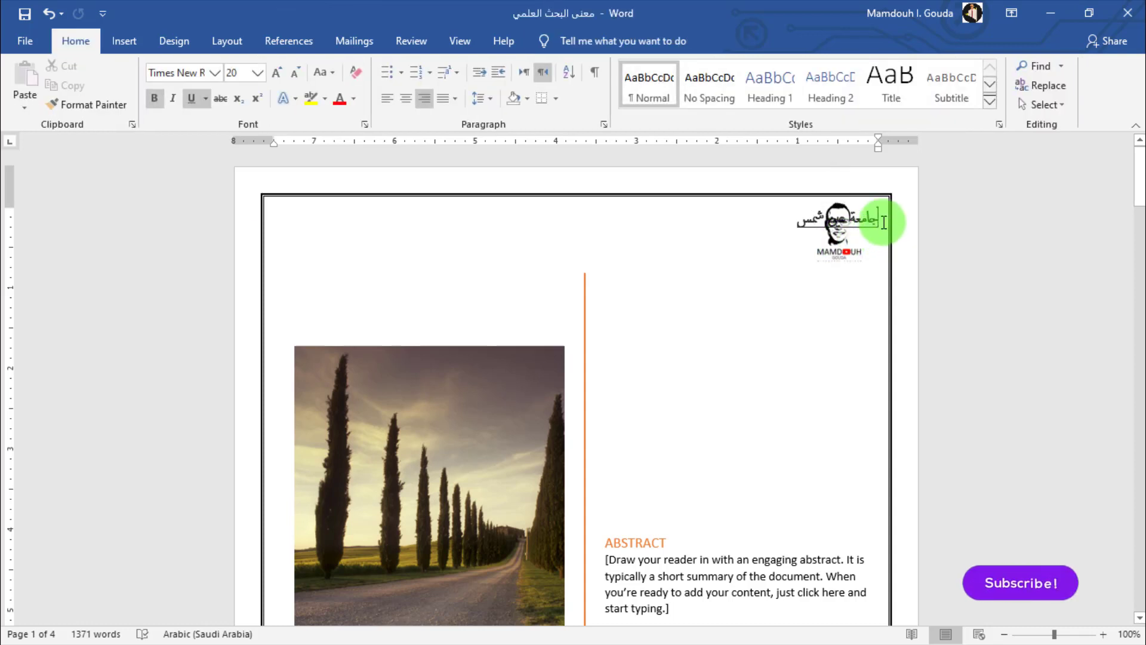
key(ctrl+z)
key(ctrl+z)
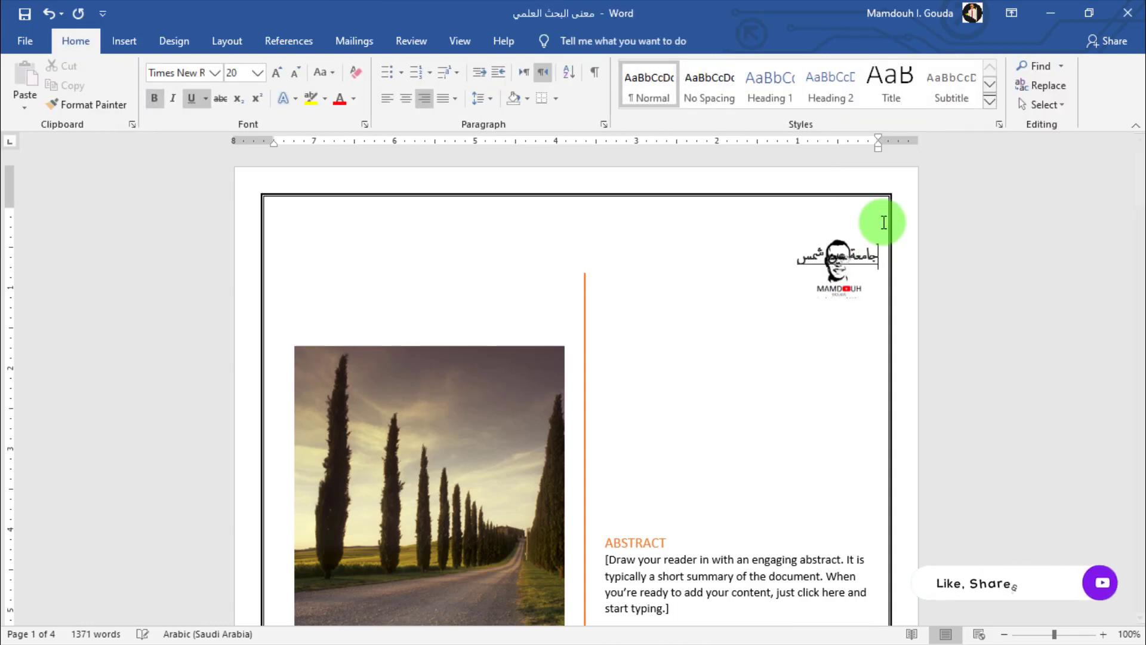
drag(845, 222, 852, 225)
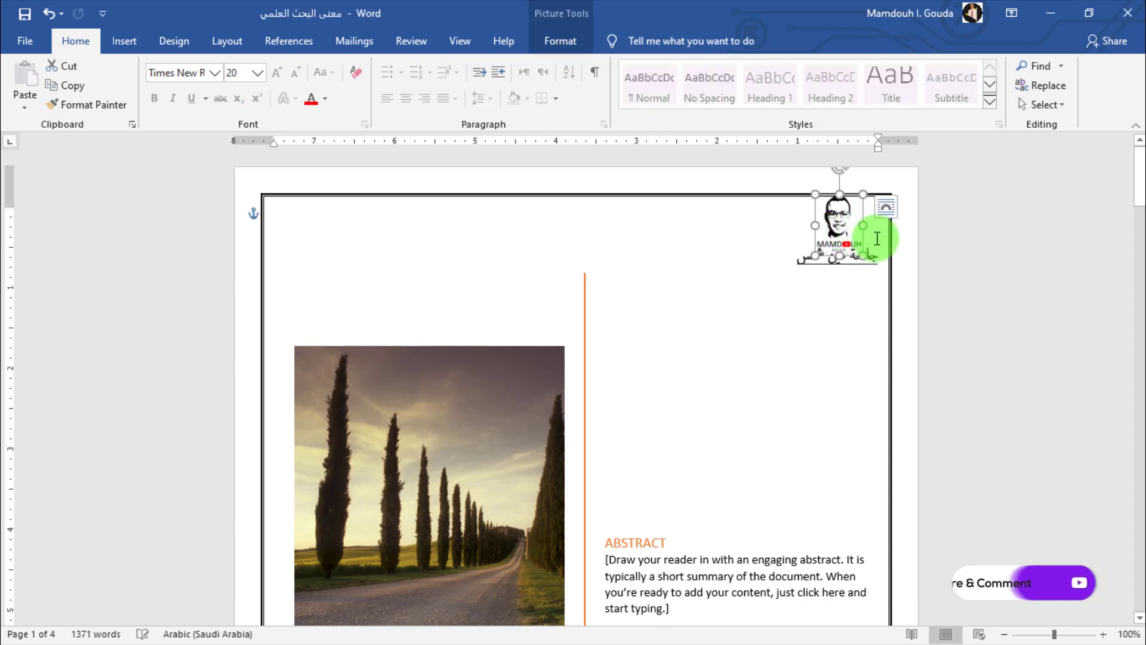
Step: Set the line spacing of the empty line above جامعة عين شمس to 1.5
click(603, 178)
click(480, 98)
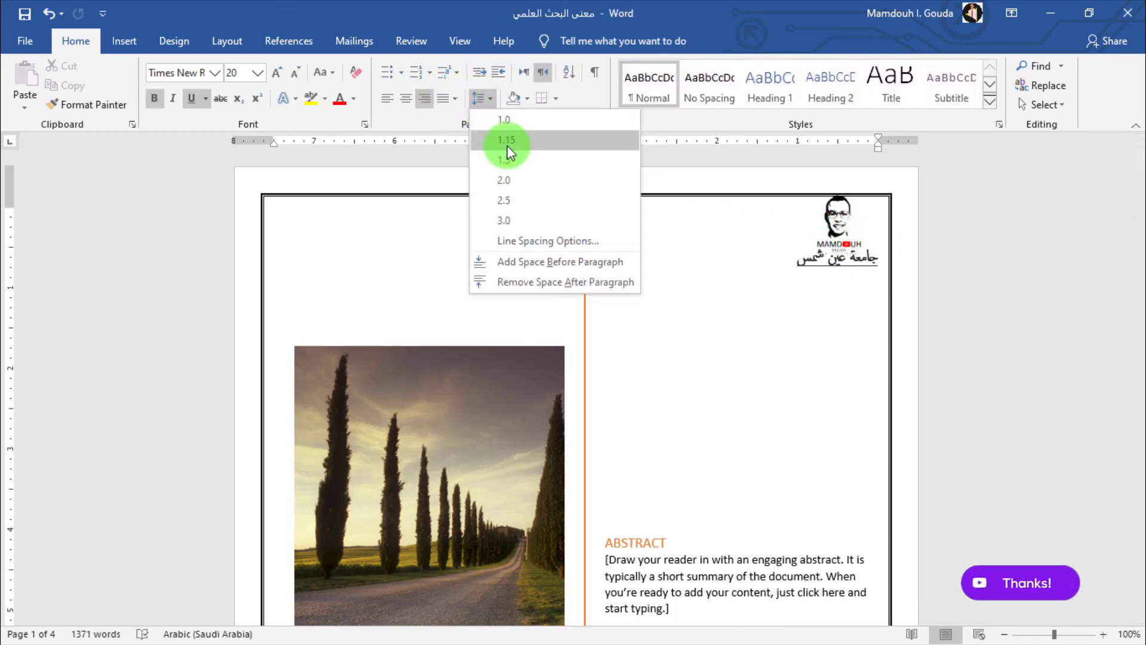
click(510, 161)
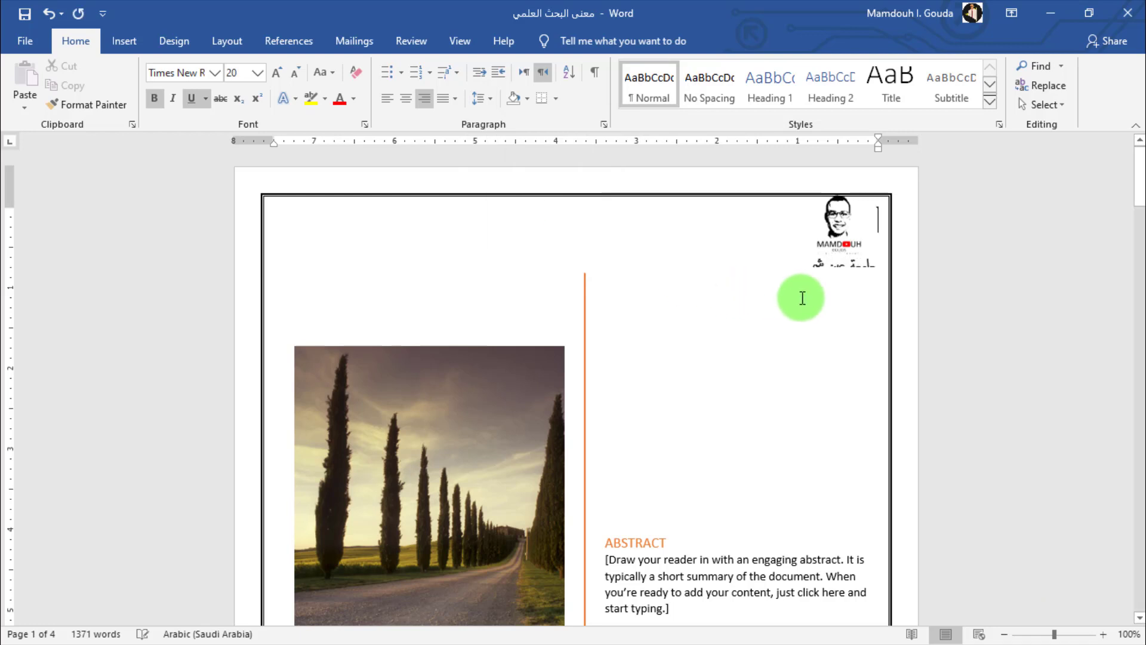
Step: Move the cover page's block with the photo and abstract slightly down, away from the جامعة عين شمس line
click(807, 275)
click(575, 263)
drag(575, 263, 572, 280)
scroll(573, 279, down, 4)
Step: Replace the cover page's document title placeholder with عن اعداد البحث الجامعي
click(549, 248)
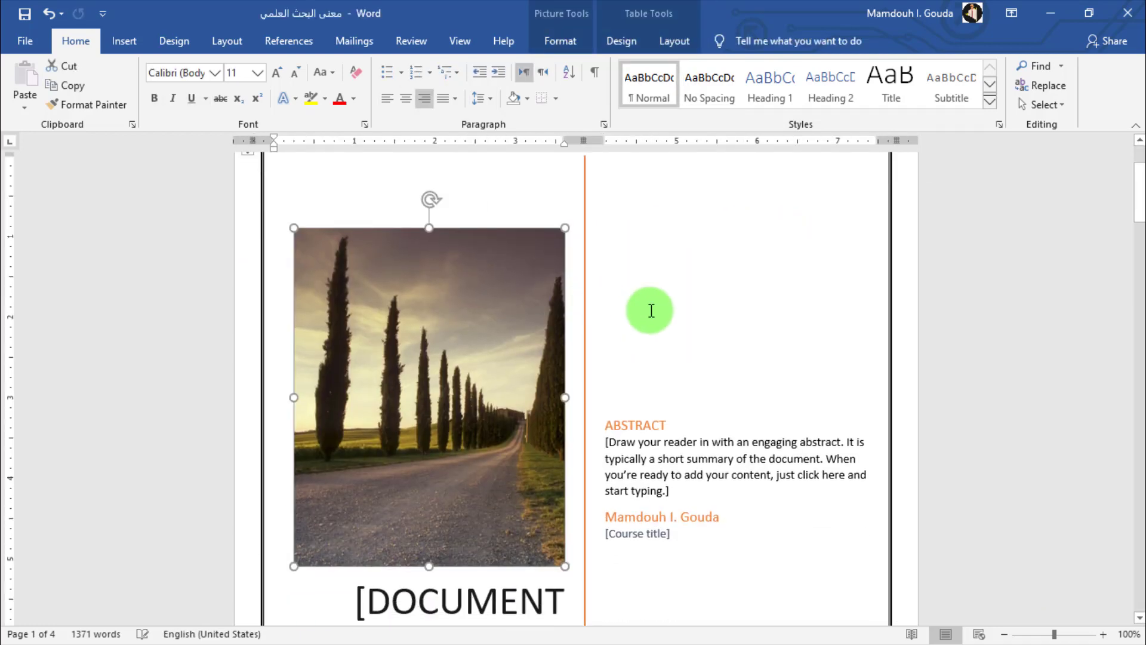
scroll(652, 309, down, 4)
scroll(651, 309, down, 1)
click(440, 442)
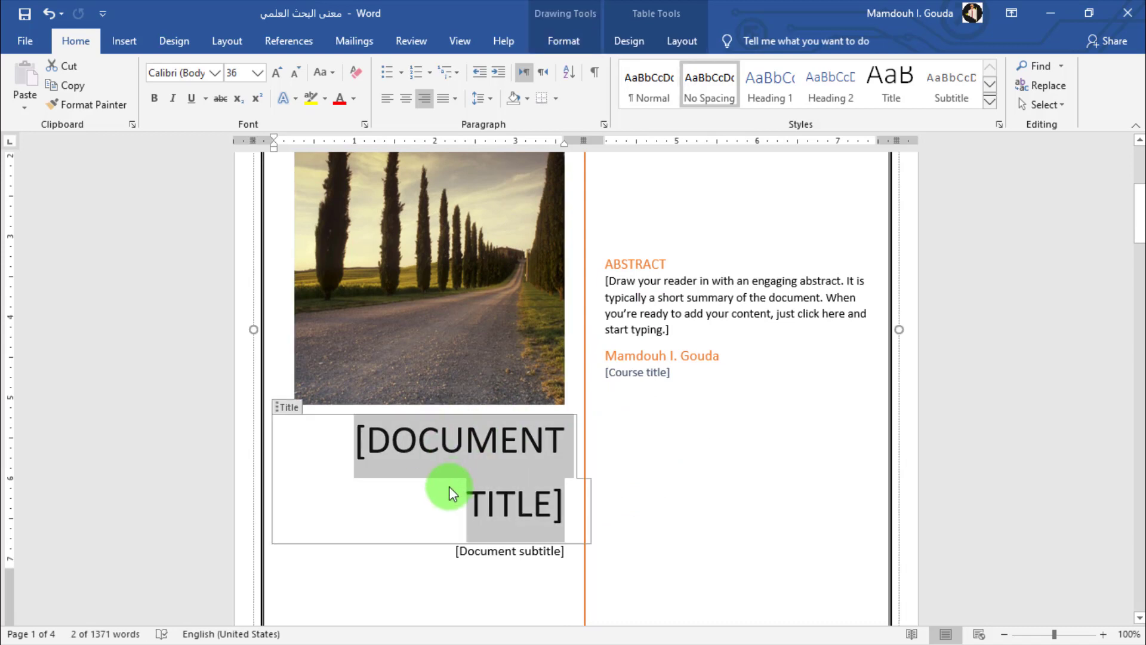
text(عن اعداد ال)
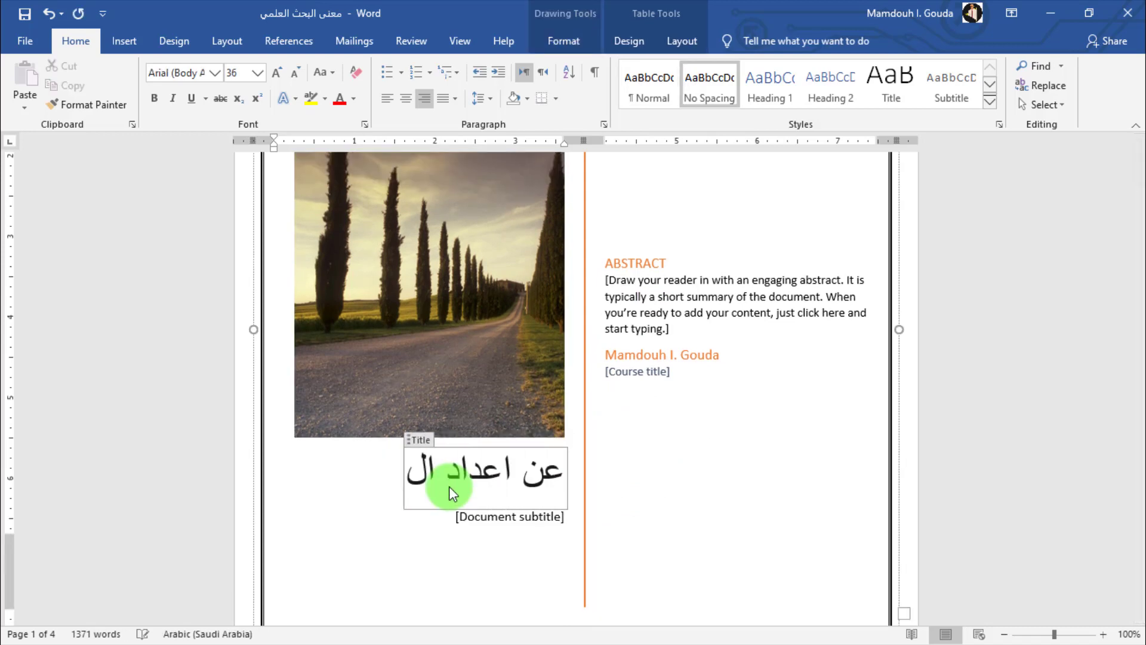
text(بحث الجامعي)
scroll(530, 467, down, 2)
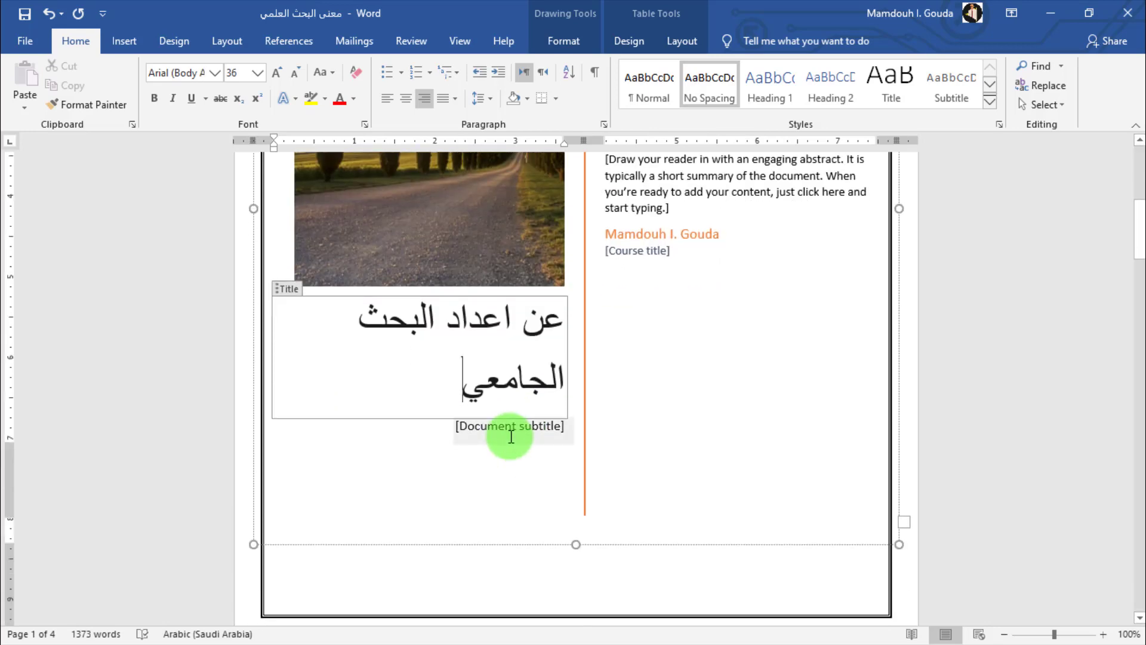
Step: Examine the cover page's subtitle, course title, abstract and picture placeholders, and how the cover leads into the first text page
click(506, 430)
scroll(639, 358, up, 2)
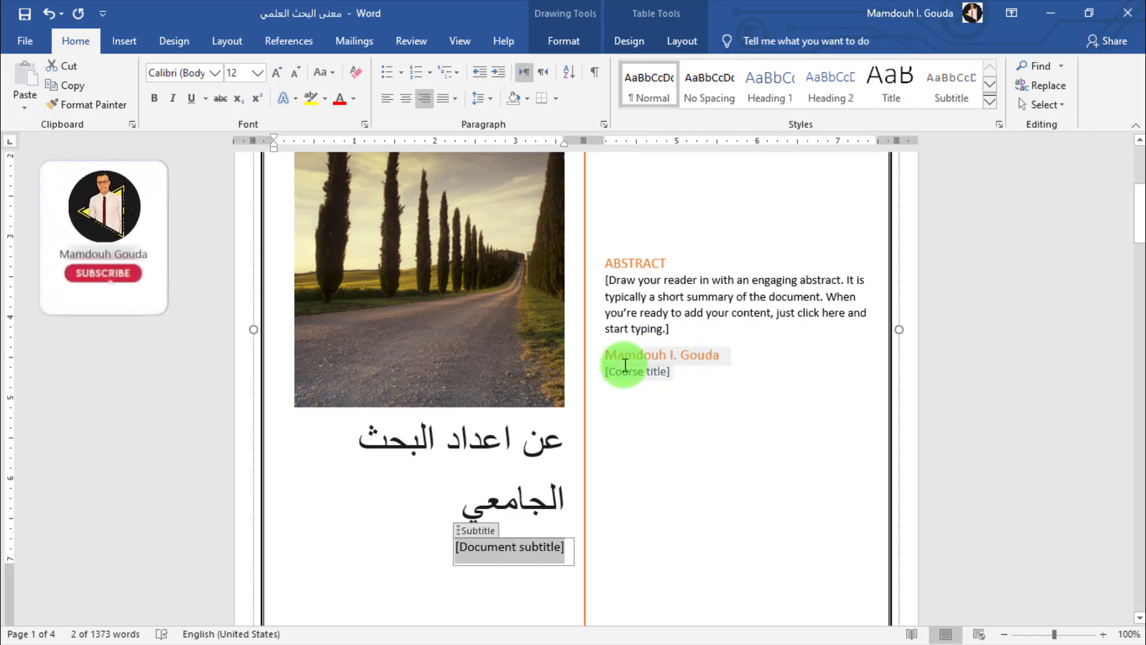
click(636, 376)
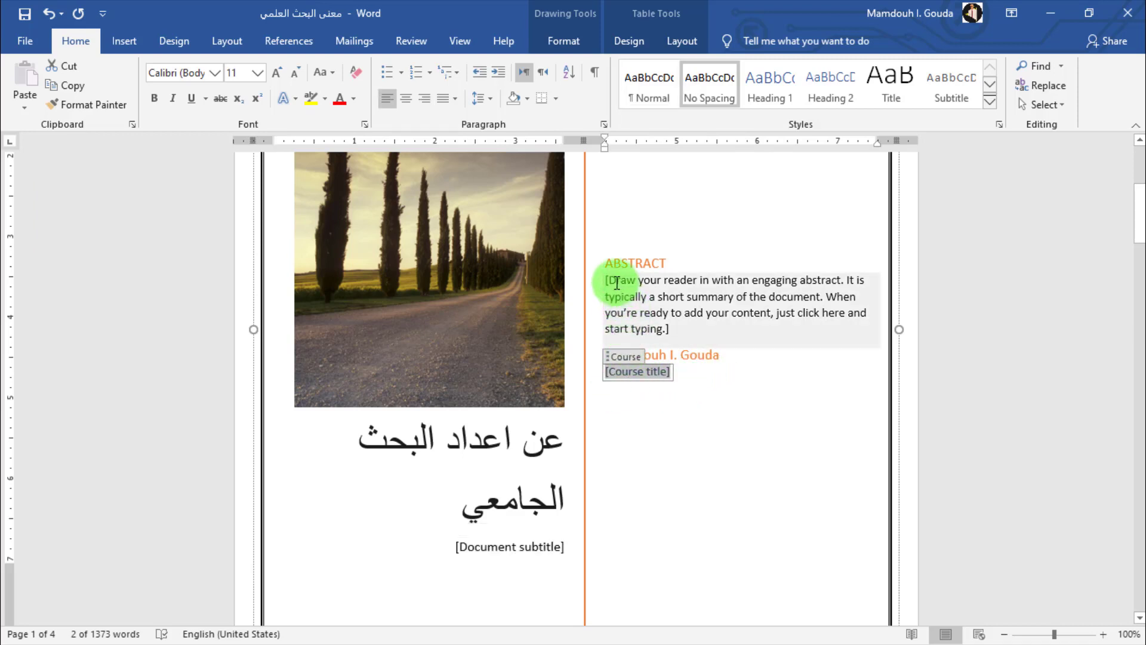
click(616, 283)
scroll(767, 301, down, 3)
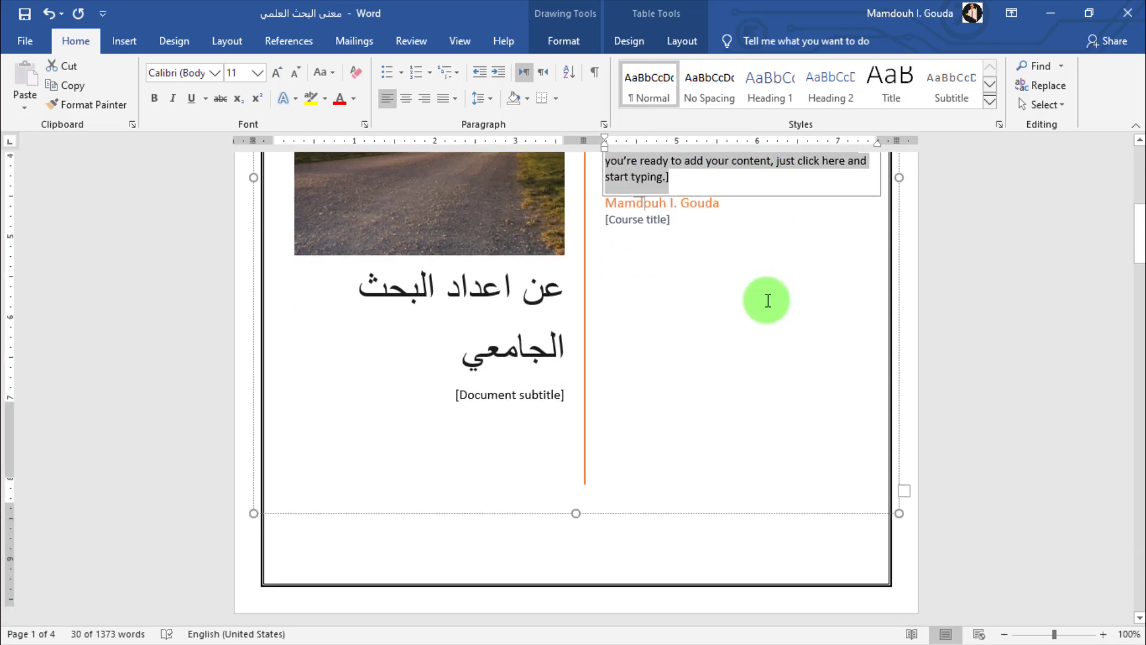
scroll(767, 301, down, 9)
scroll(767, 300, up, 4)
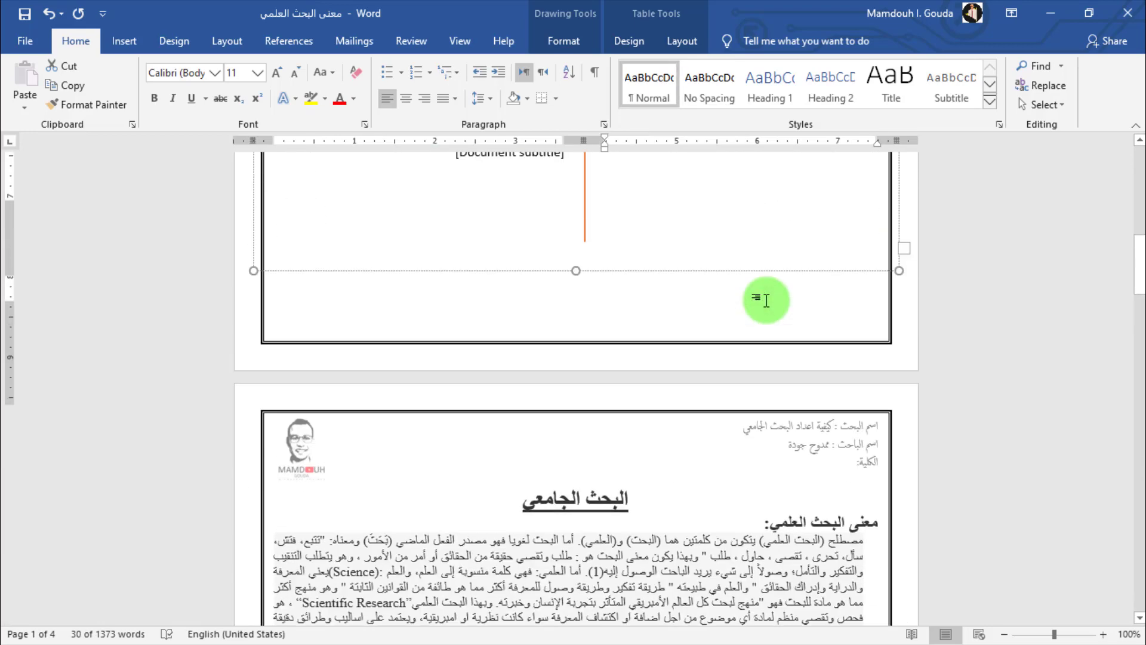
scroll(758, 295, up, 11)
scroll(460, 302, down, 4)
click(455, 283)
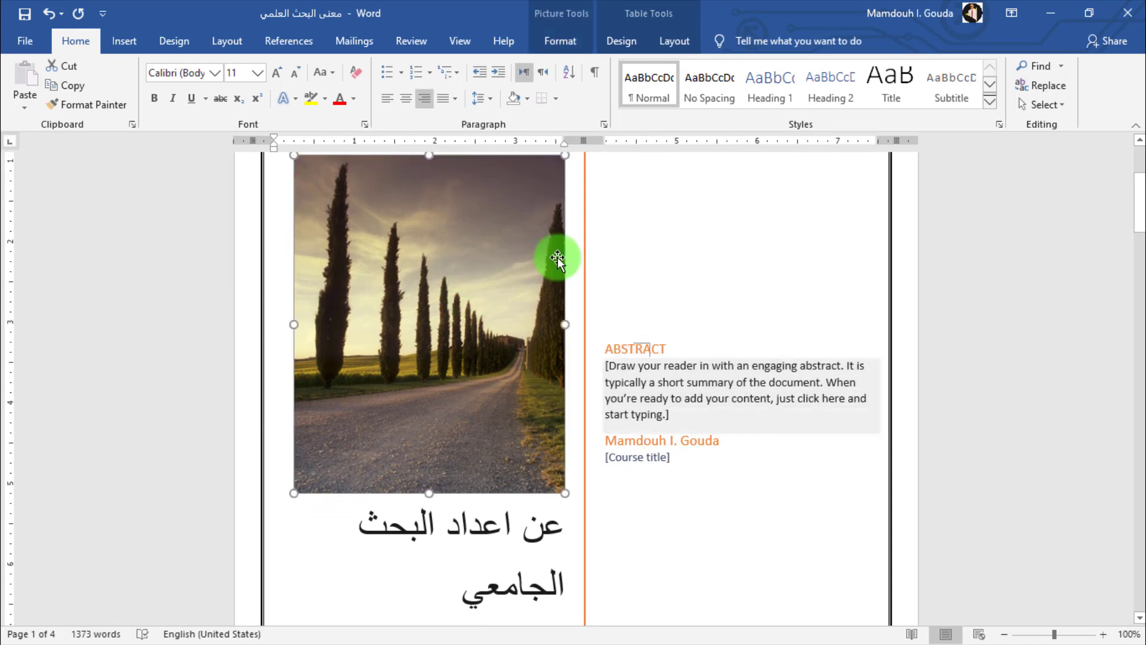
Step: Replace the current cover page with the built-in Facet design
click(124, 42)
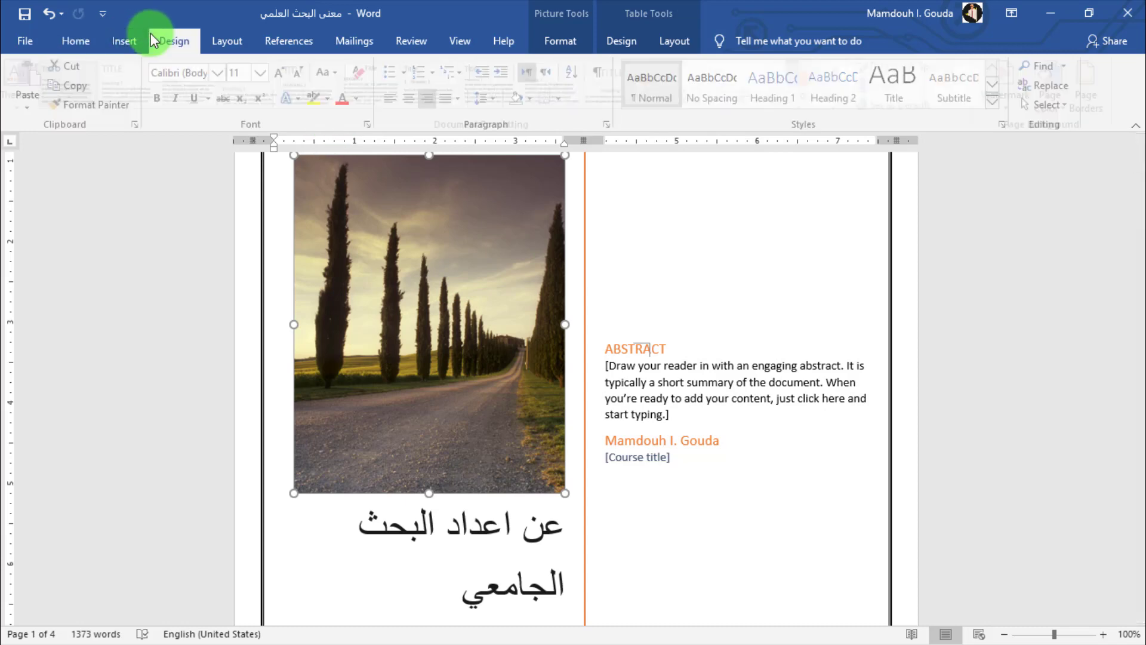
click(59, 66)
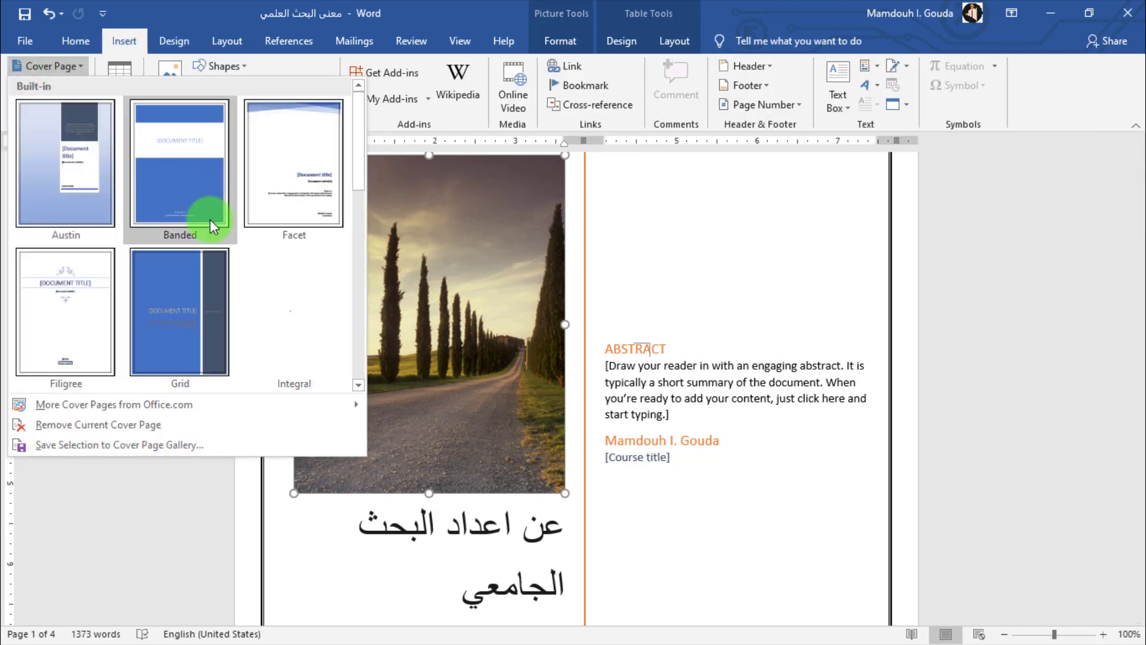
scroll(188, 140, down, 2)
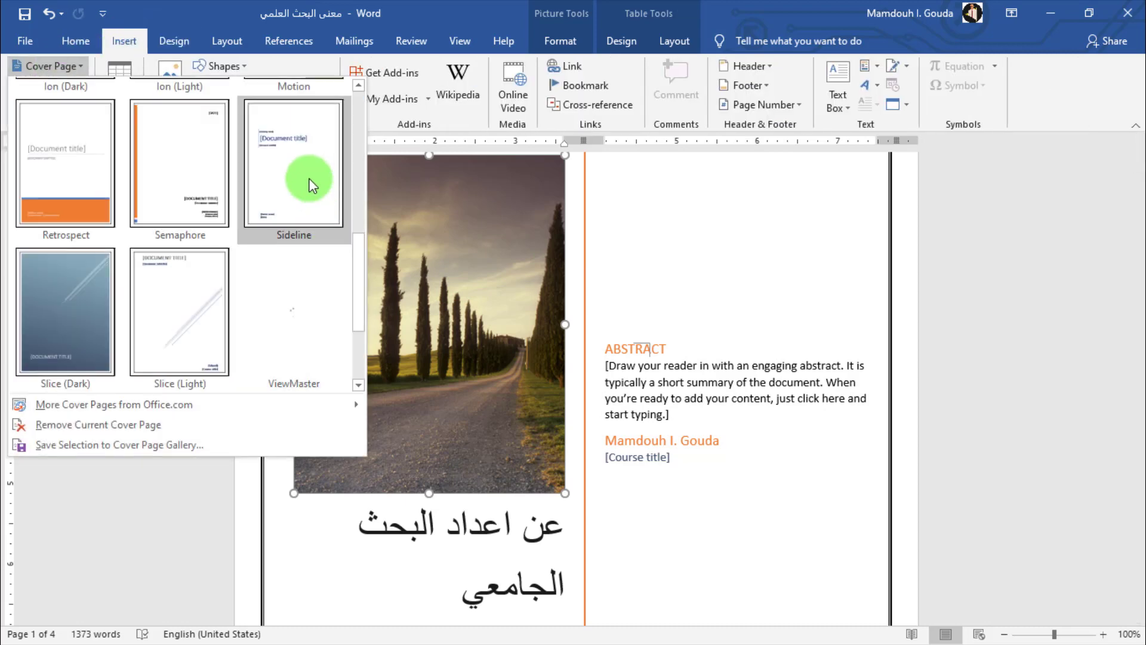
scroll(308, 173, up, 2)
click(307, 167)
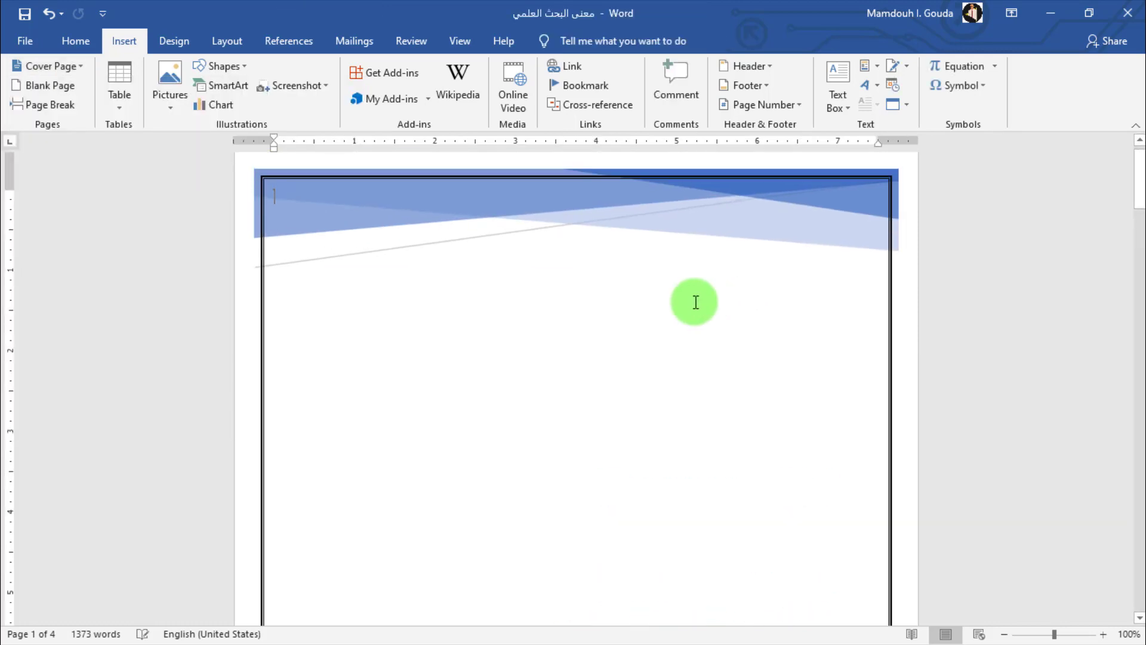
Step: Review the whole document from the new cover page to the rounded box on the last page, checking headers, borders and footnotes
scroll(669, 302, down, 5)
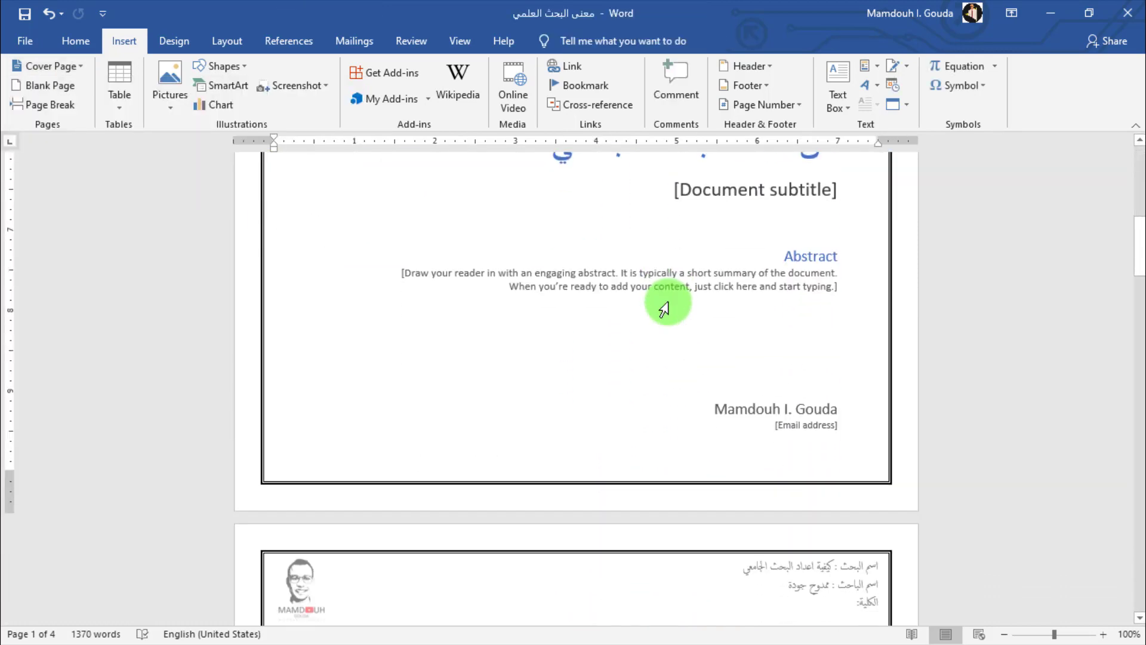
scroll(666, 304, down, 2)
scroll(670, 299, up, 4)
scroll(668, 299, down, 20)
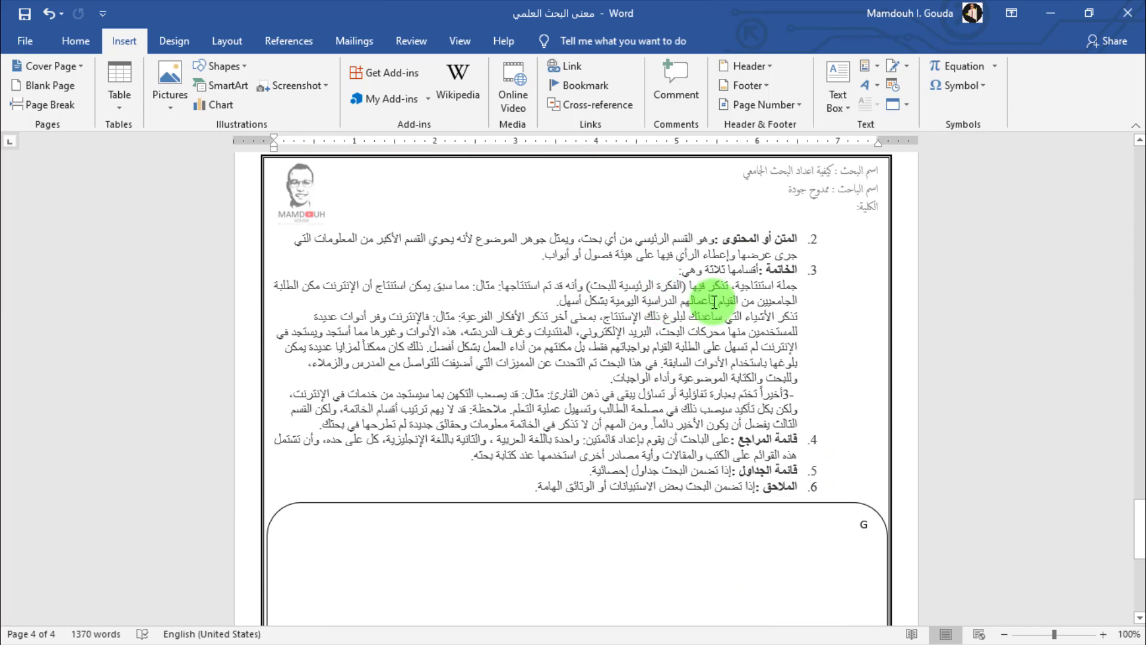
scroll(594, 371, down, 3)
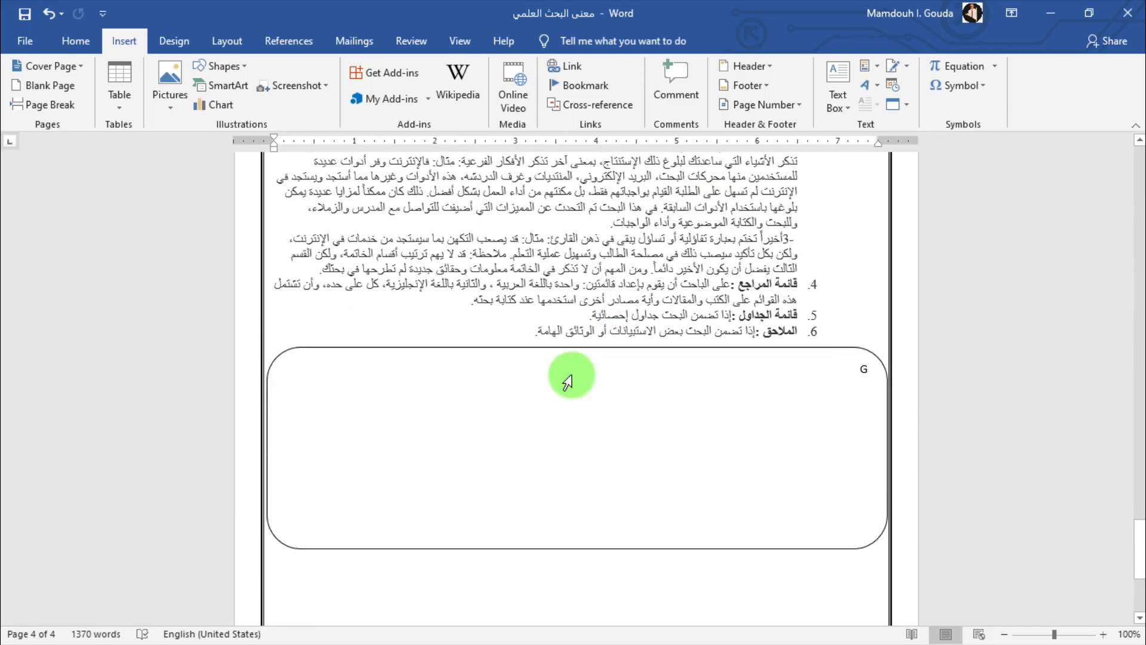
scroll(570, 287, up, 15)
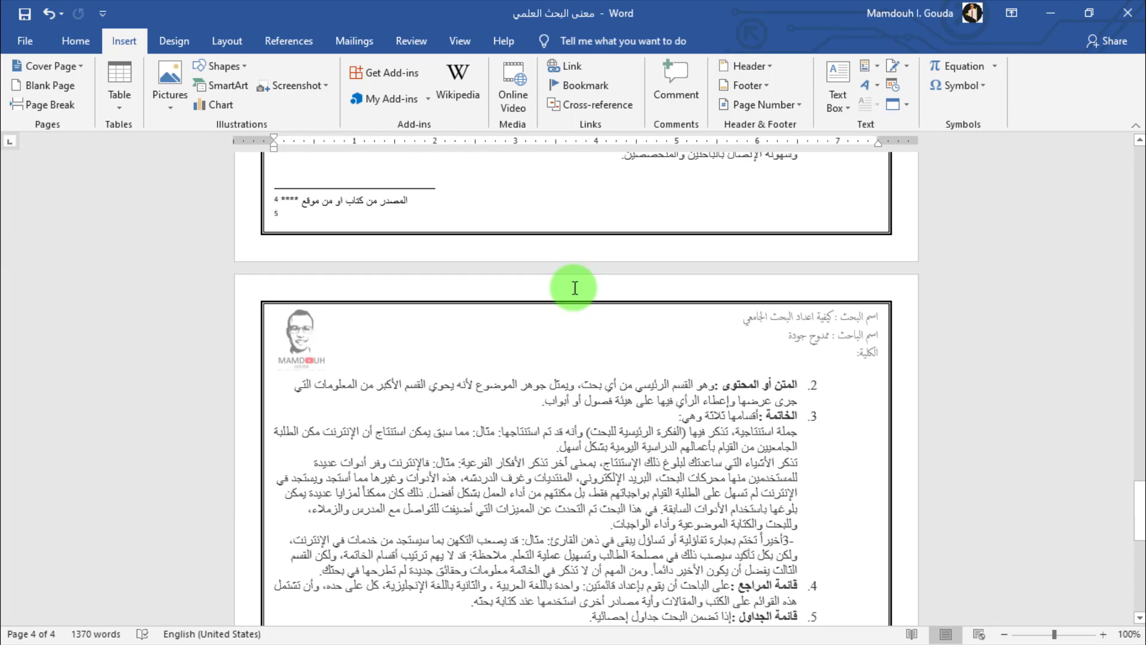
scroll(574, 288, up, 20)
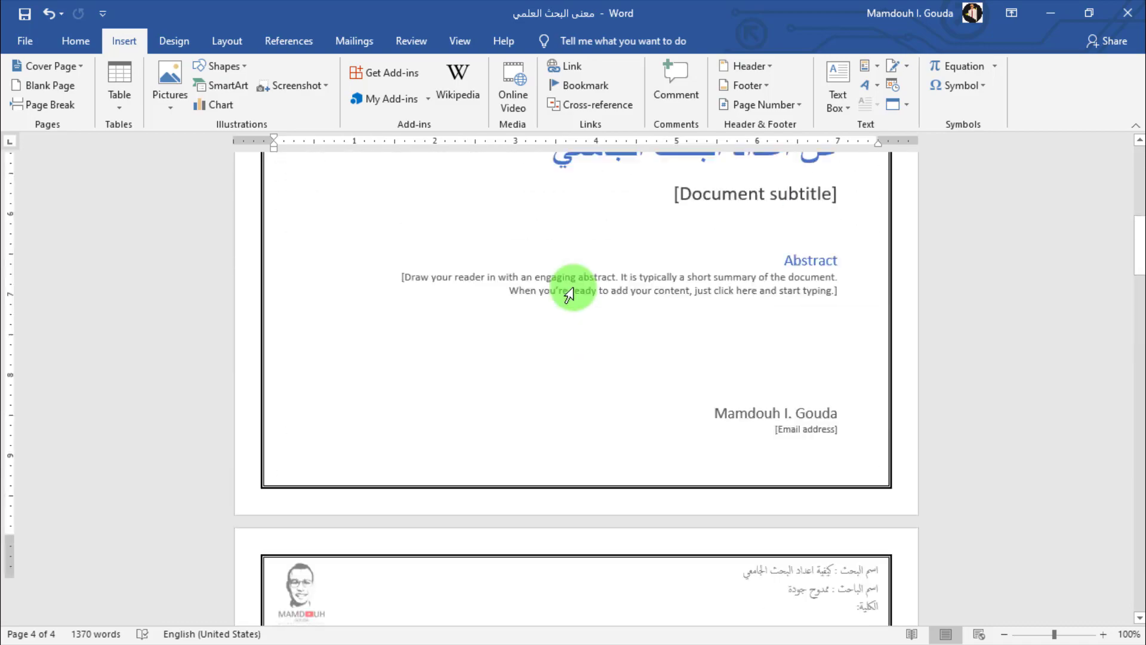
scroll(574, 288, down, 5)
scroll(574, 288, down, 8)
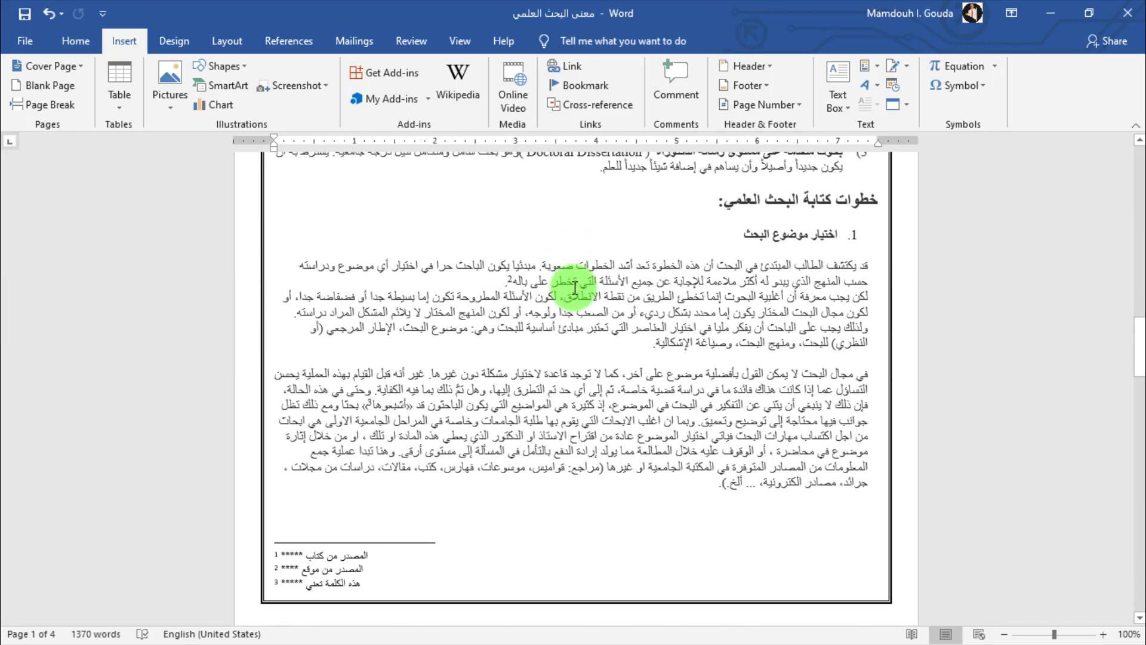
scroll(574, 288, down, 15)
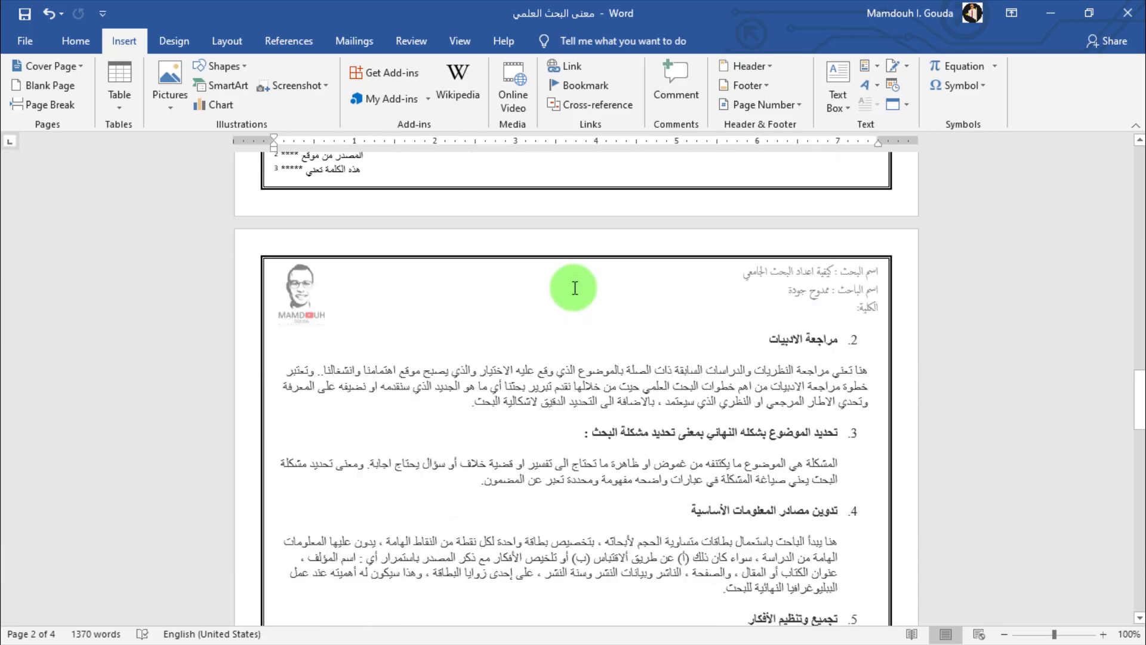
scroll(574, 288, down, 8)
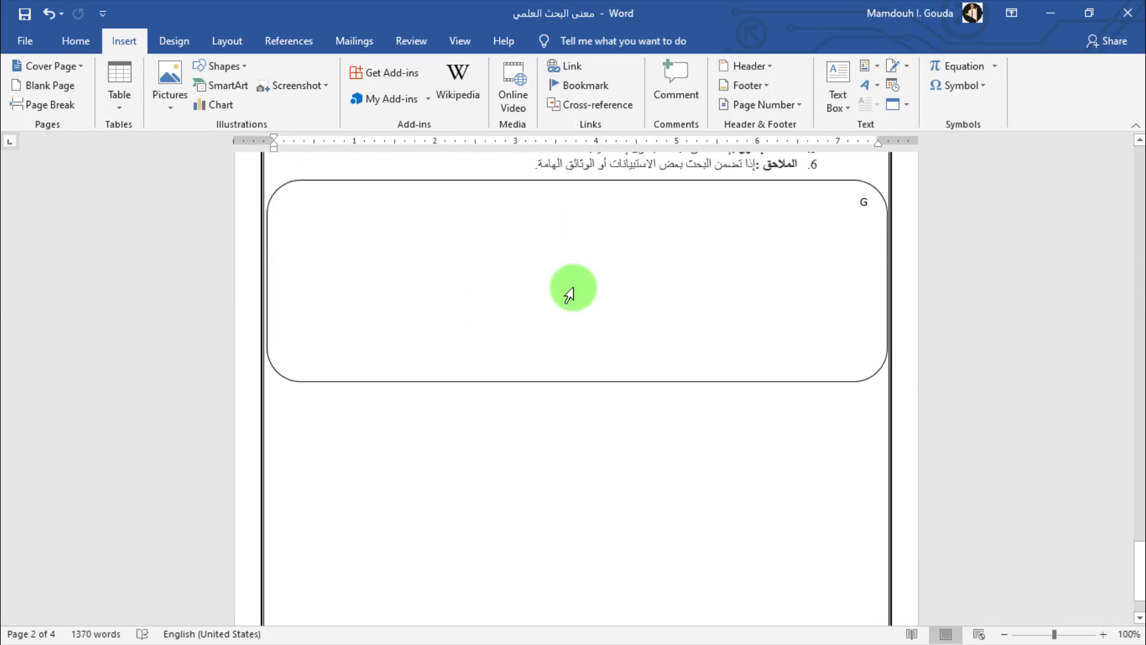
scroll(478, 257, up, 1)
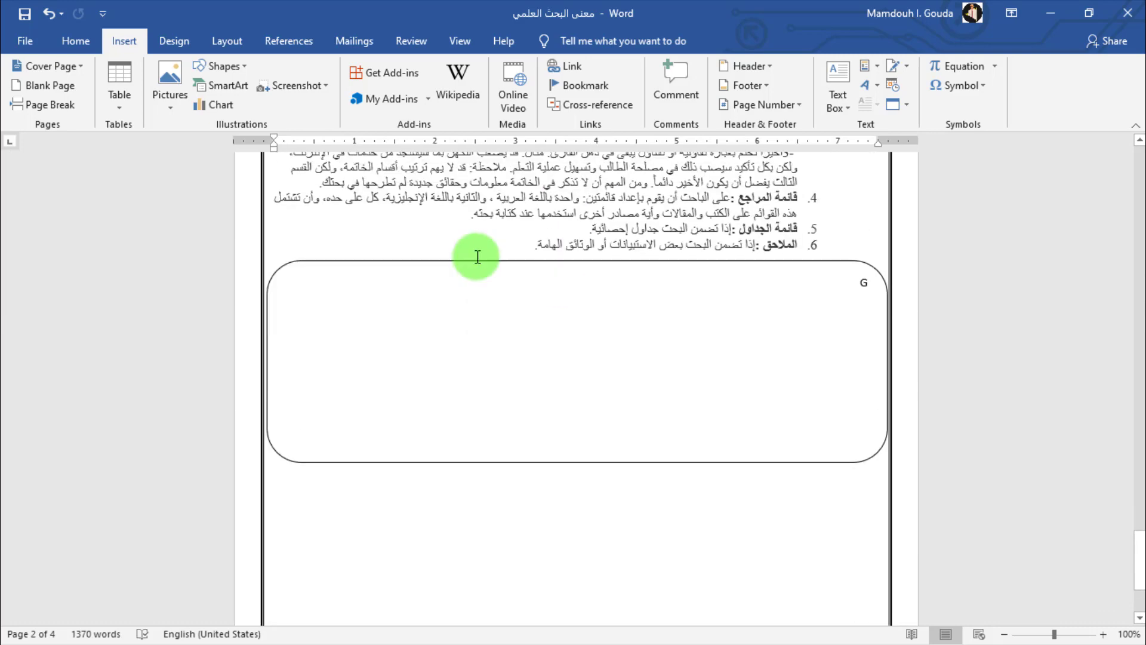
Step: Add empty lines below the rounded box on the last page, continuing down onto a new page
click(690, 474)
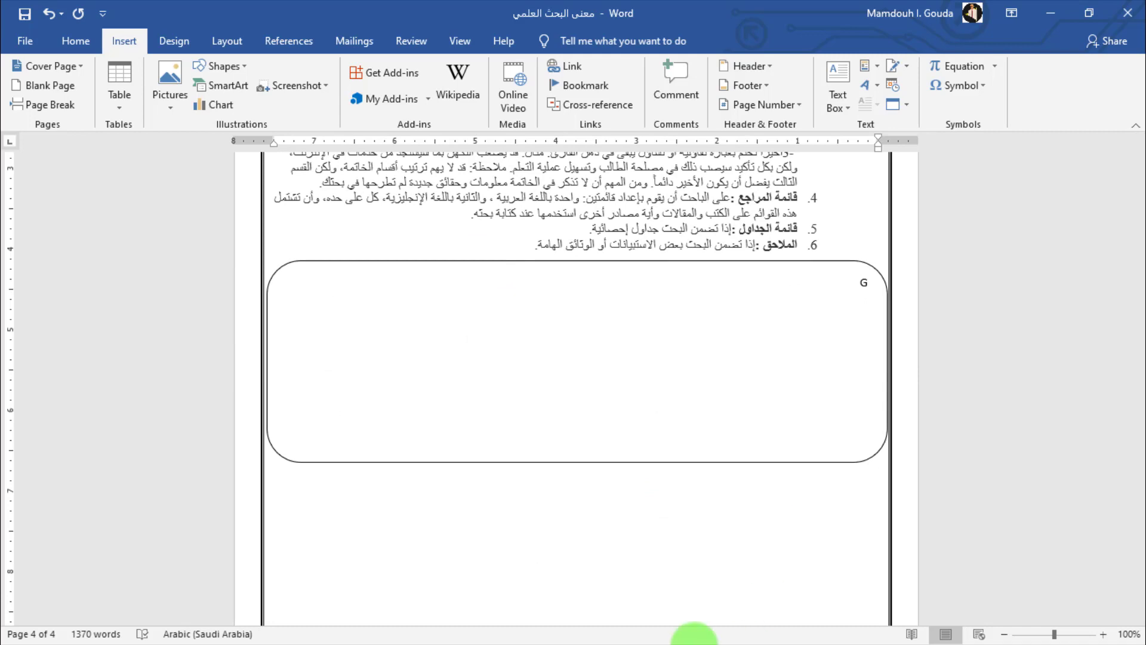
scroll(670, 578, down, 2)
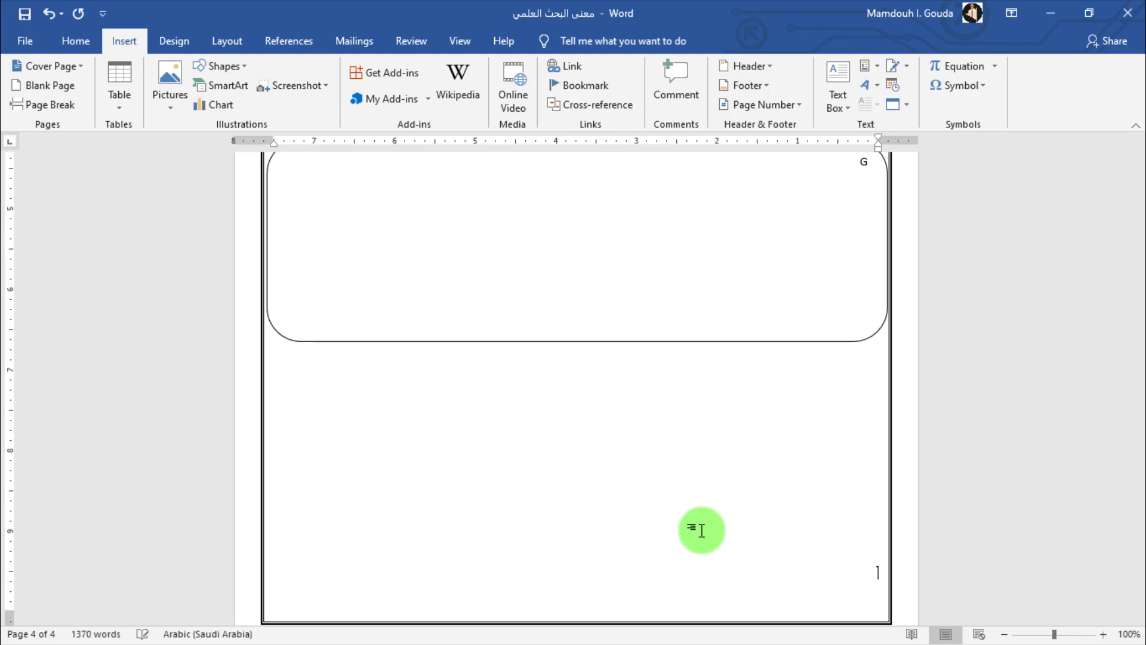
scroll(701, 530, down, 3)
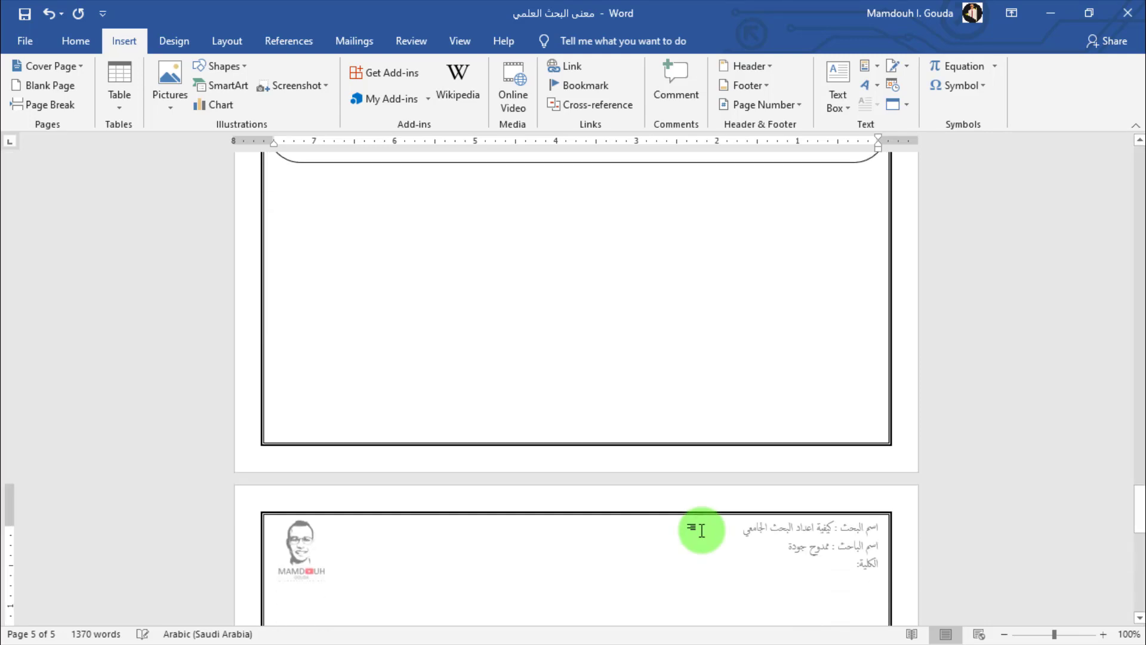
scroll(701, 530, down, 1)
scroll(701, 530, down, 2)
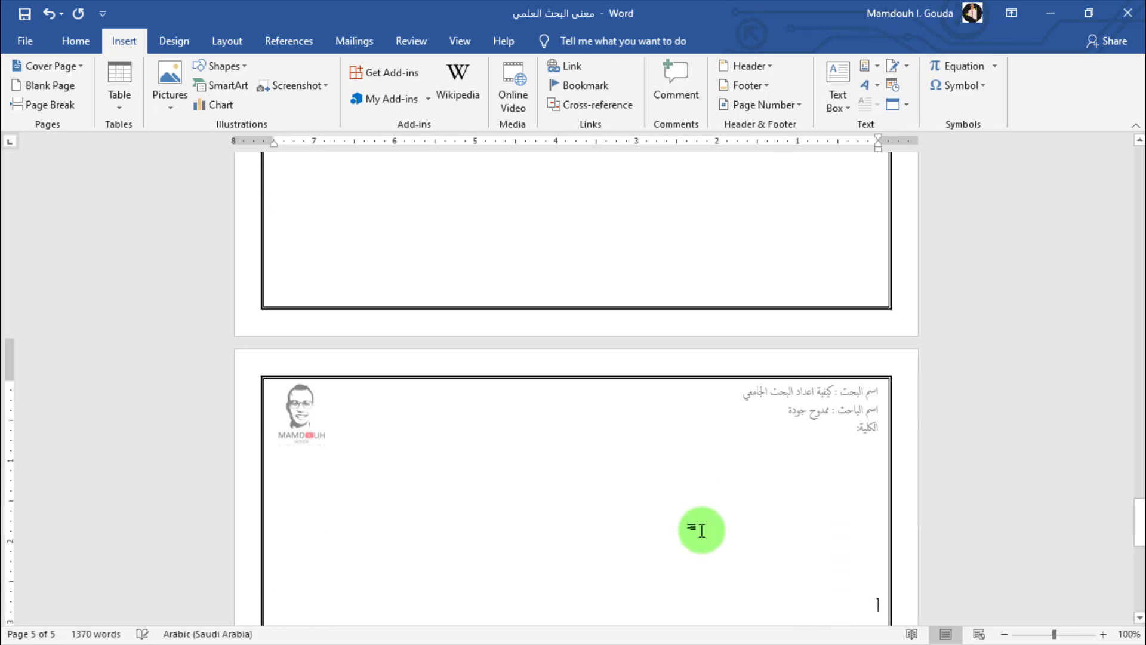
scroll(716, 535, down, 4)
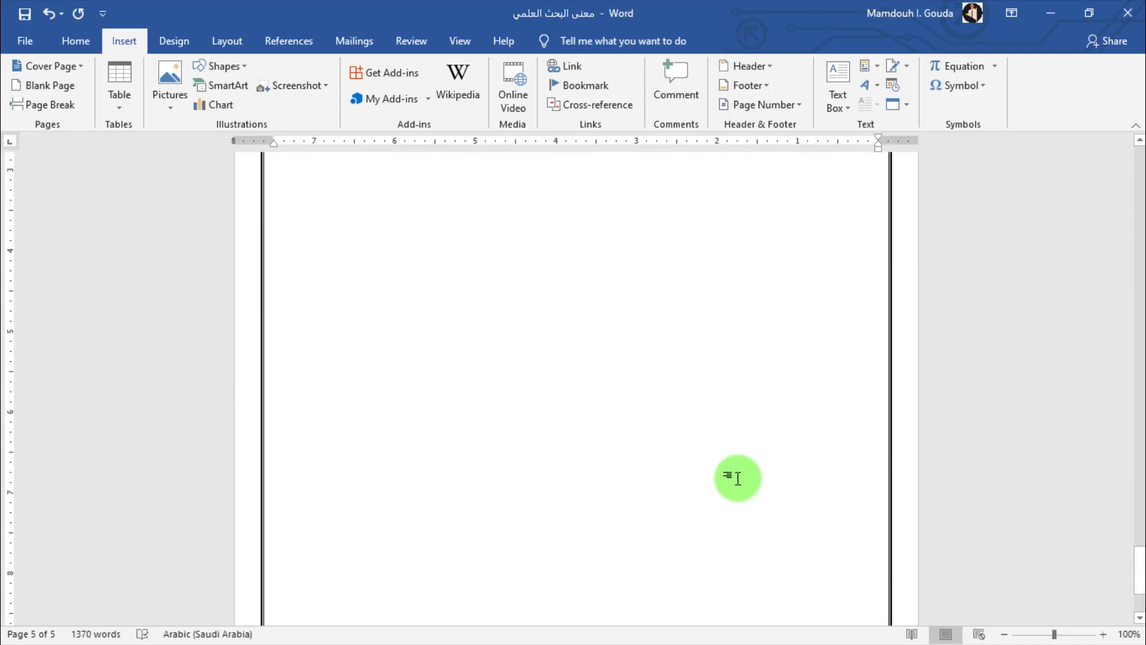
scroll(737, 477, up, 2)
scroll(737, 477, up, 3)
scroll(738, 478, down, 4)
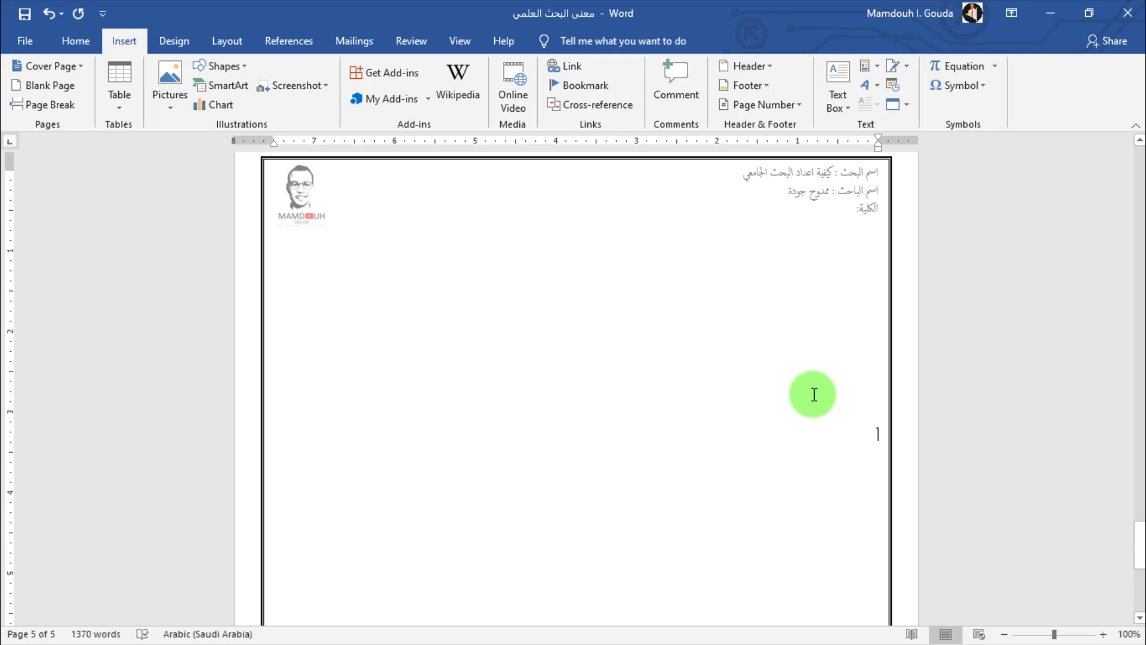
Step: Enter the sample text ضصث near the top of the new page and add empty lines beneath it
click(860, 308)
text(ضصث)
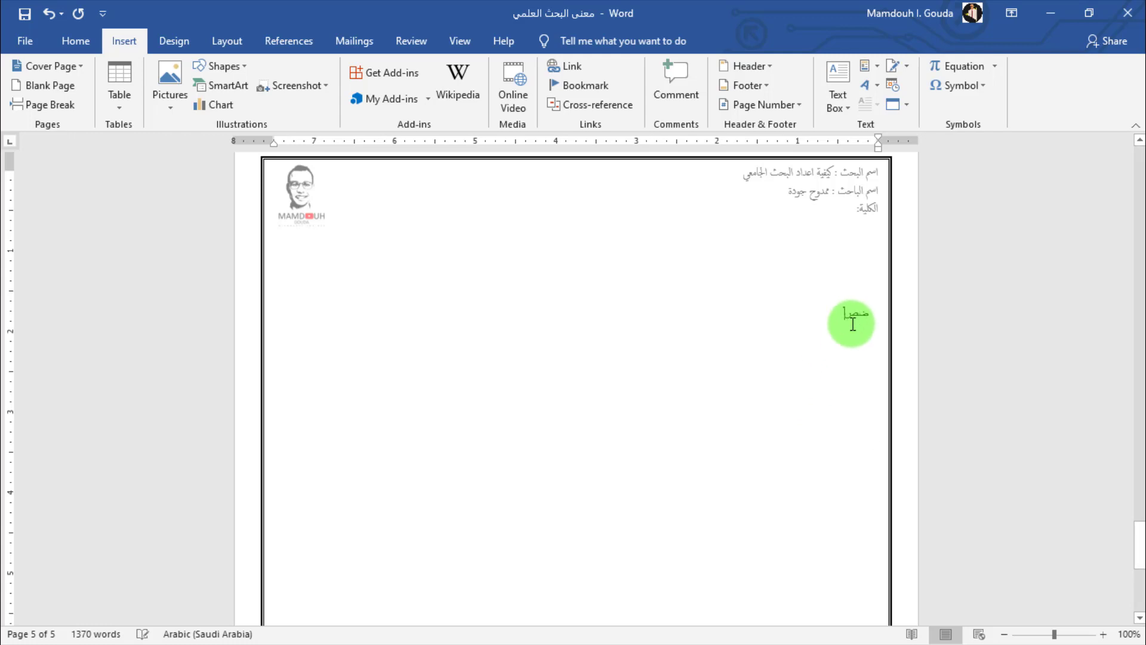
click(874, 338)
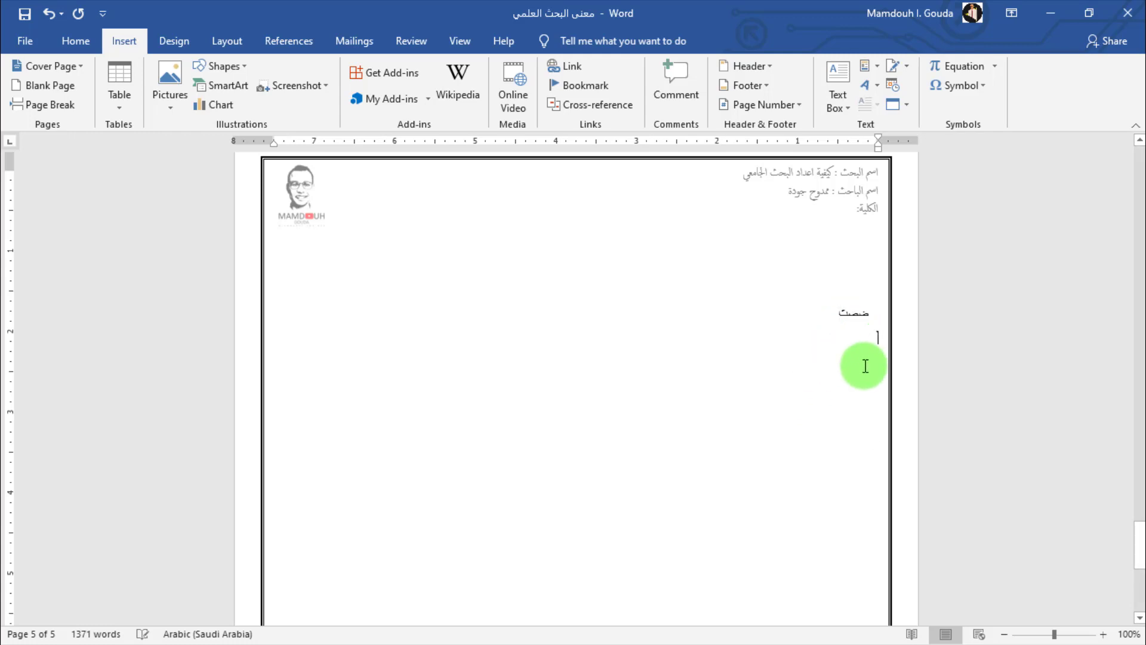
click(864, 368)
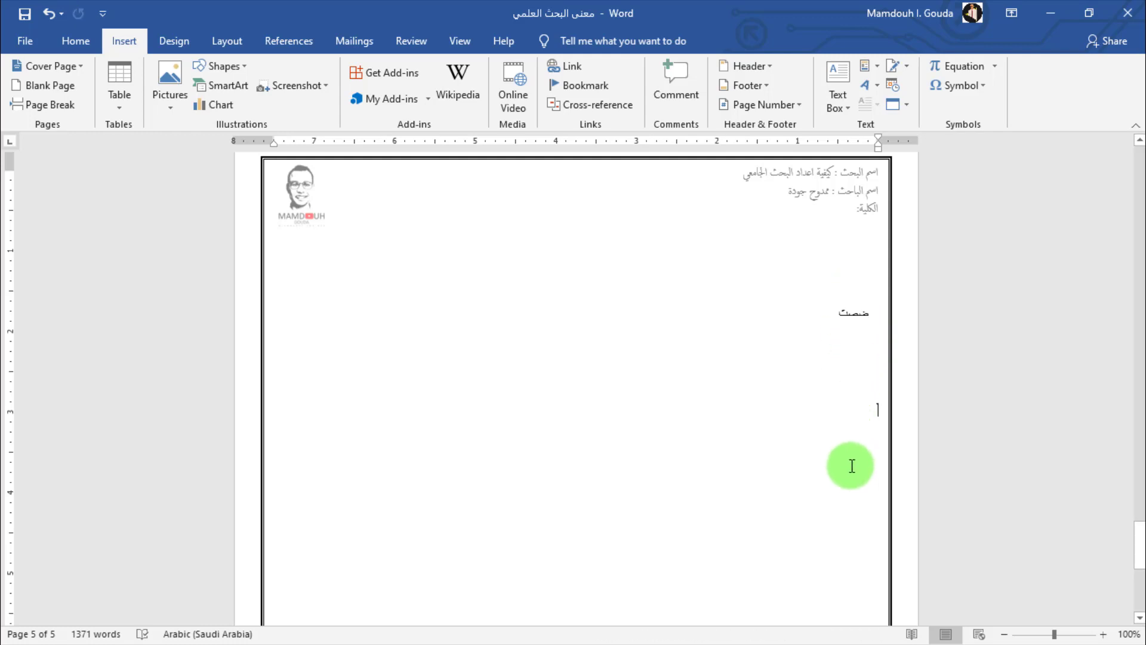
Step: Show the paragraph marks and other hidden formatting symbols, and look through the pages with them
scroll(850, 482, down, 4)
scroll(851, 481, up, 4)
scroll(850, 482, up, 1)
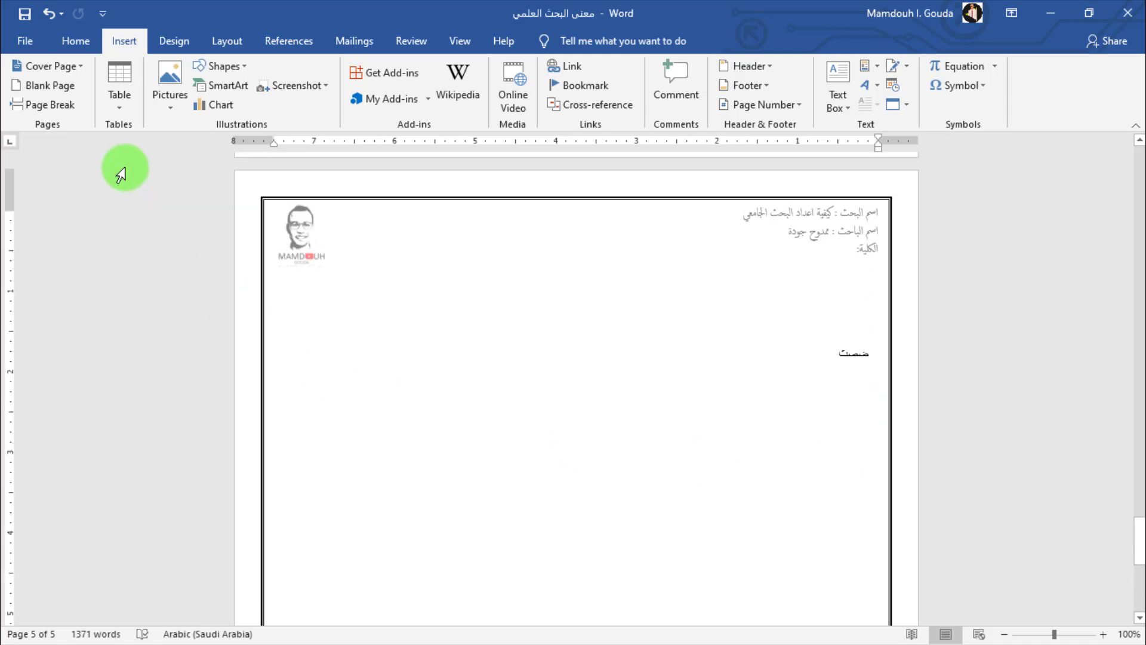
click(72, 40)
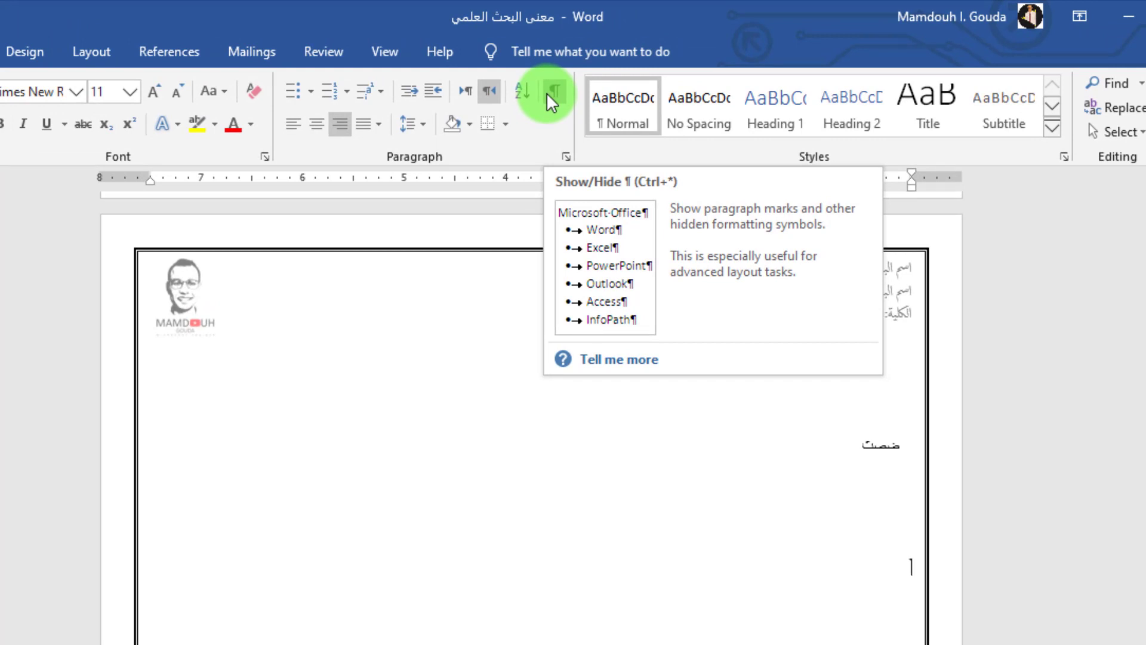
click(547, 95)
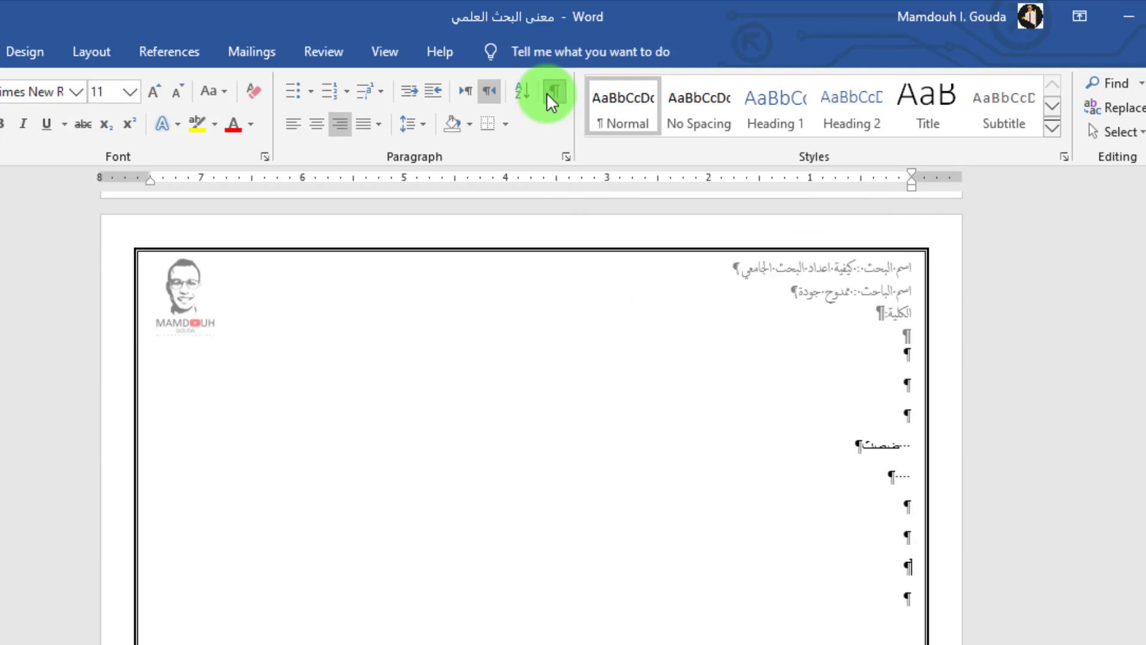
scroll(739, 427, down, 10)
scroll(739, 428, down, 15)
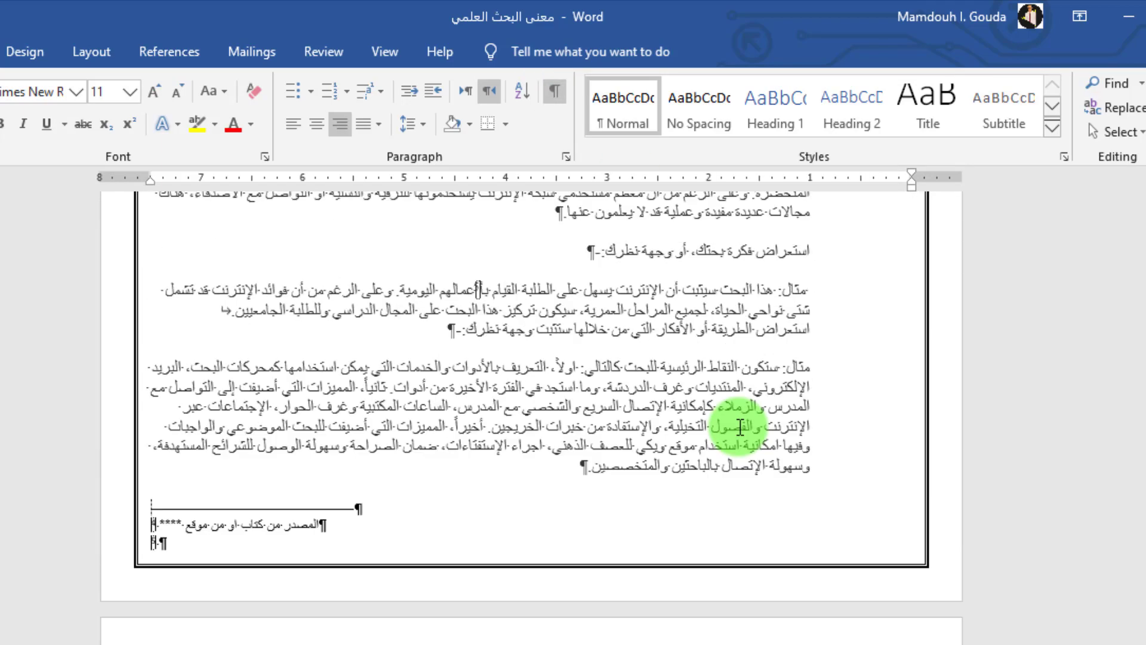
Step: Delete the empty line above the heading مستويات البحوث on the page after the cover
scroll(739, 427, up, 5)
scroll(739, 427, up, 15)
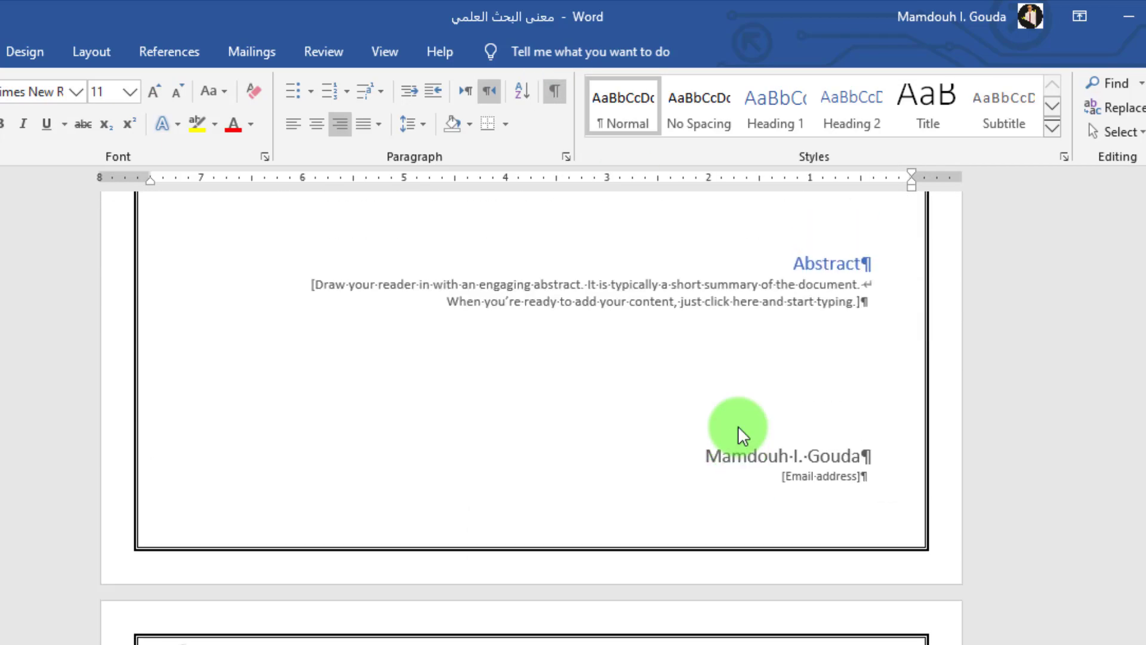
scroll(738, 427, down, 12)
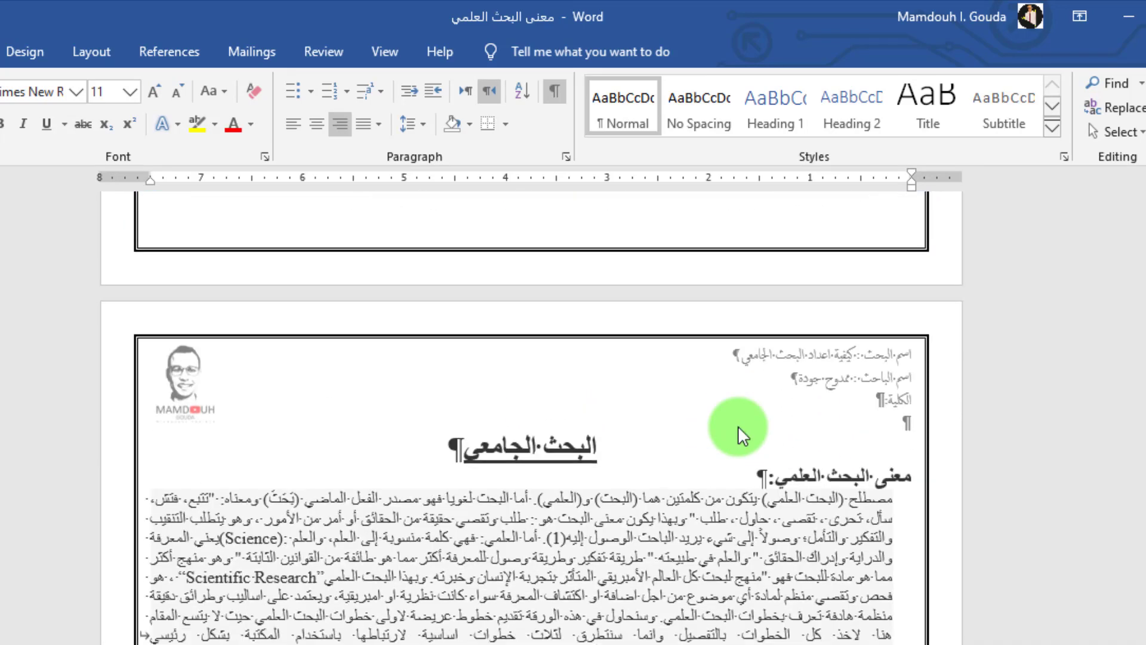
scroll(740, 427, up, 3)
scroll(740, 427, up, 1)
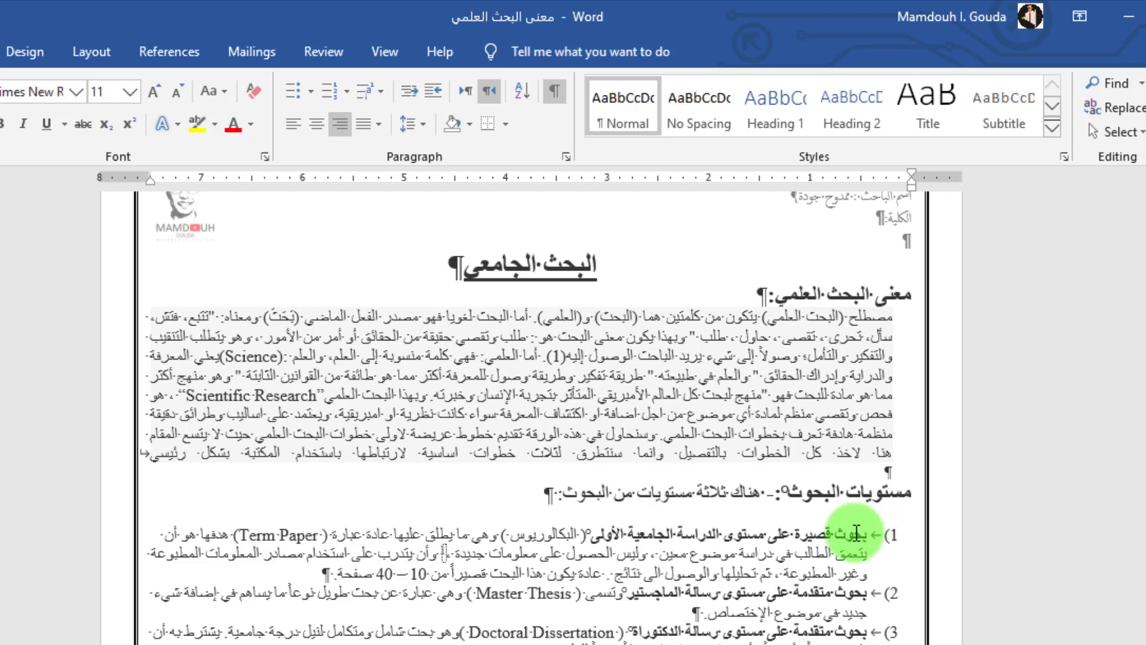
click(861, 473)
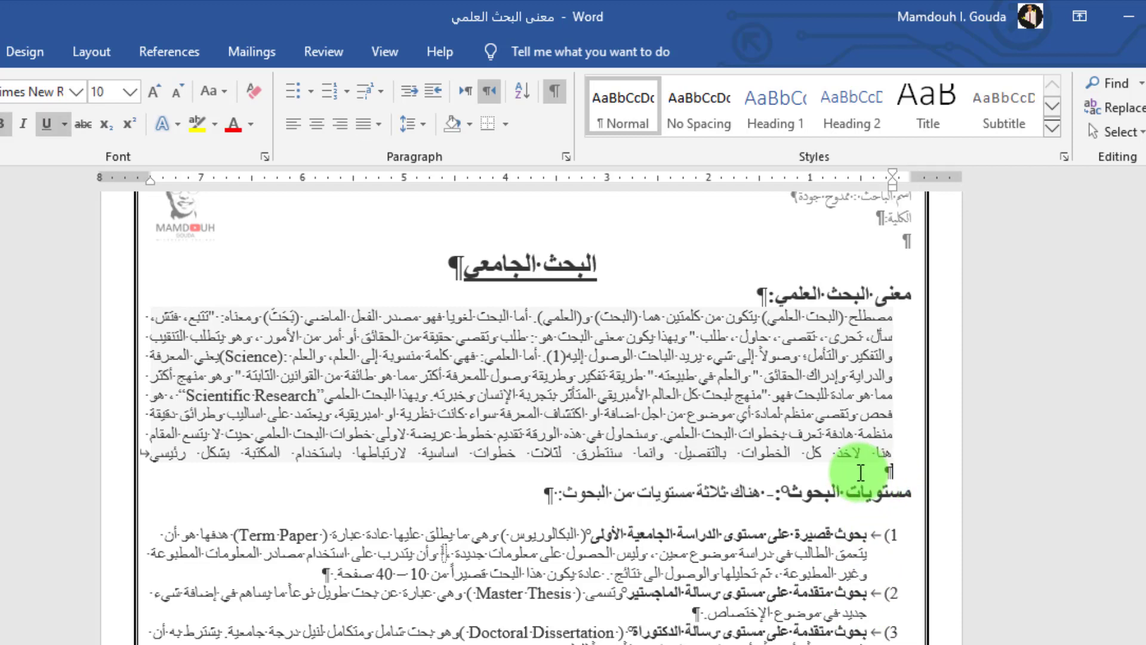
key(BackSpace)
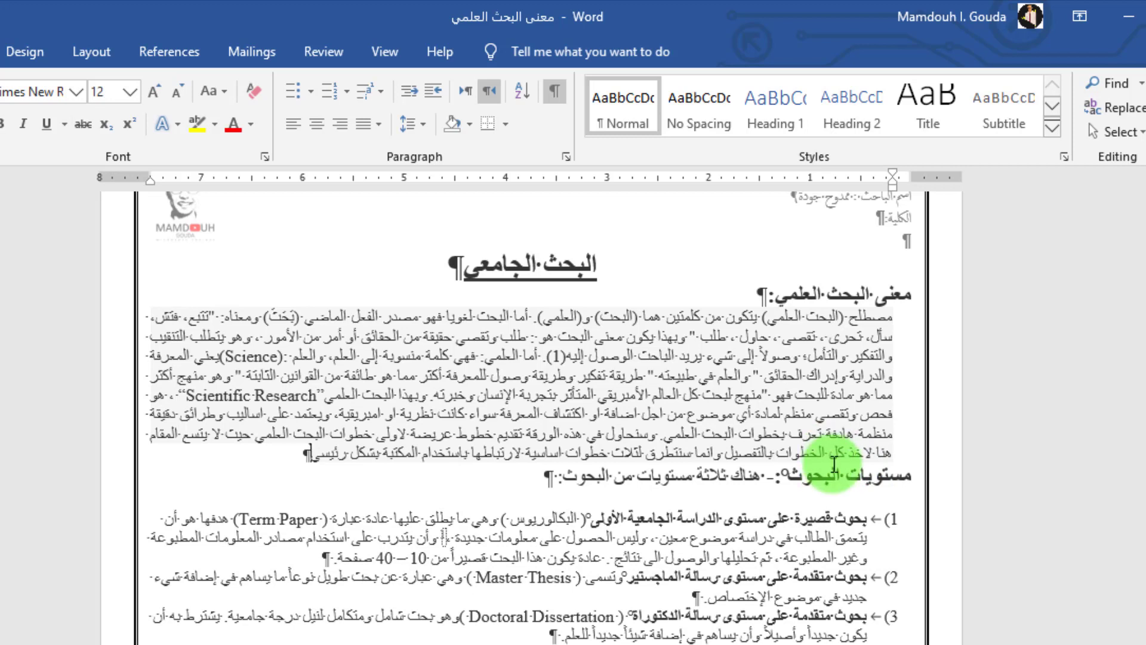
Step: Add space before the heading paragraph مستويات البحوث in place of the removed empty line
click(860, 474)
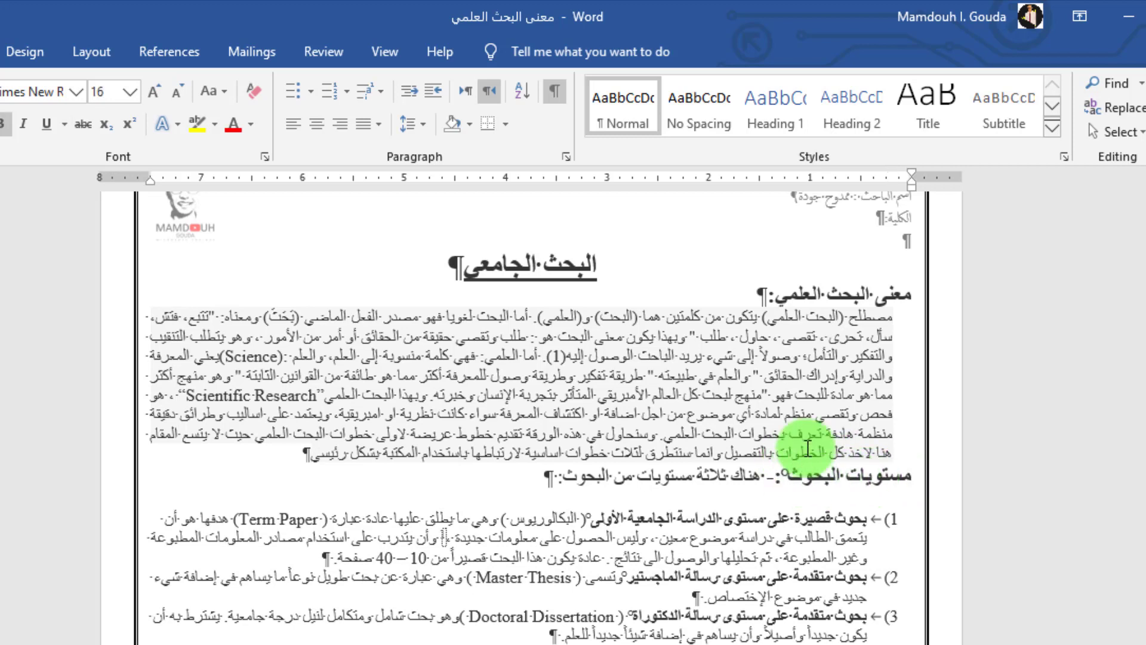
click(425, 131)
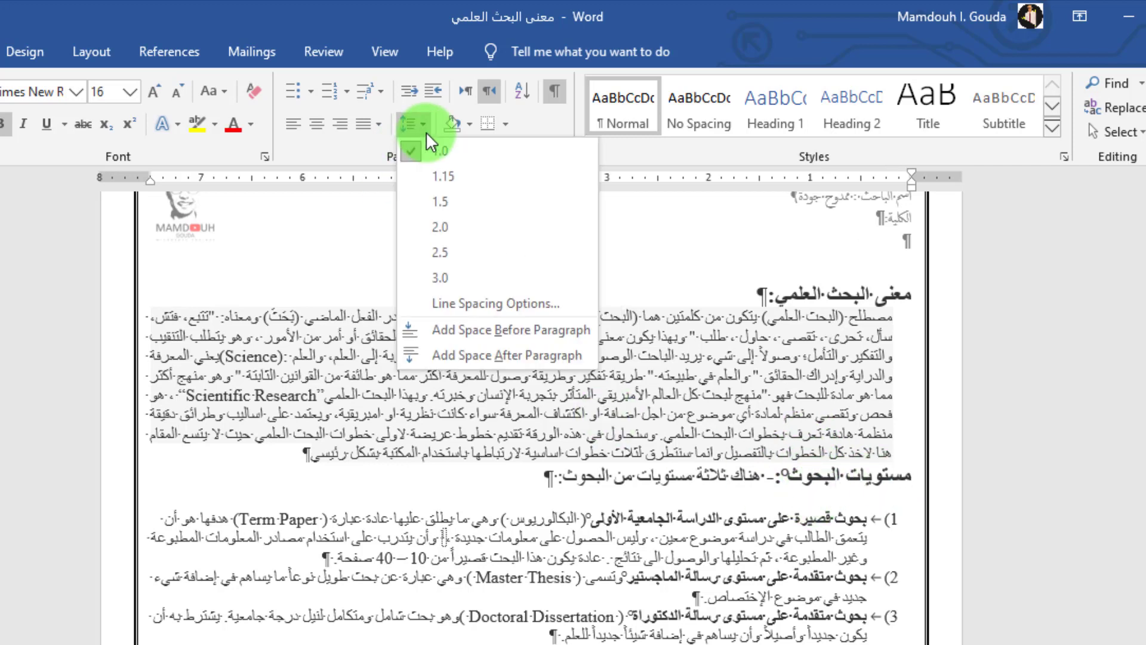
click(559, 331)
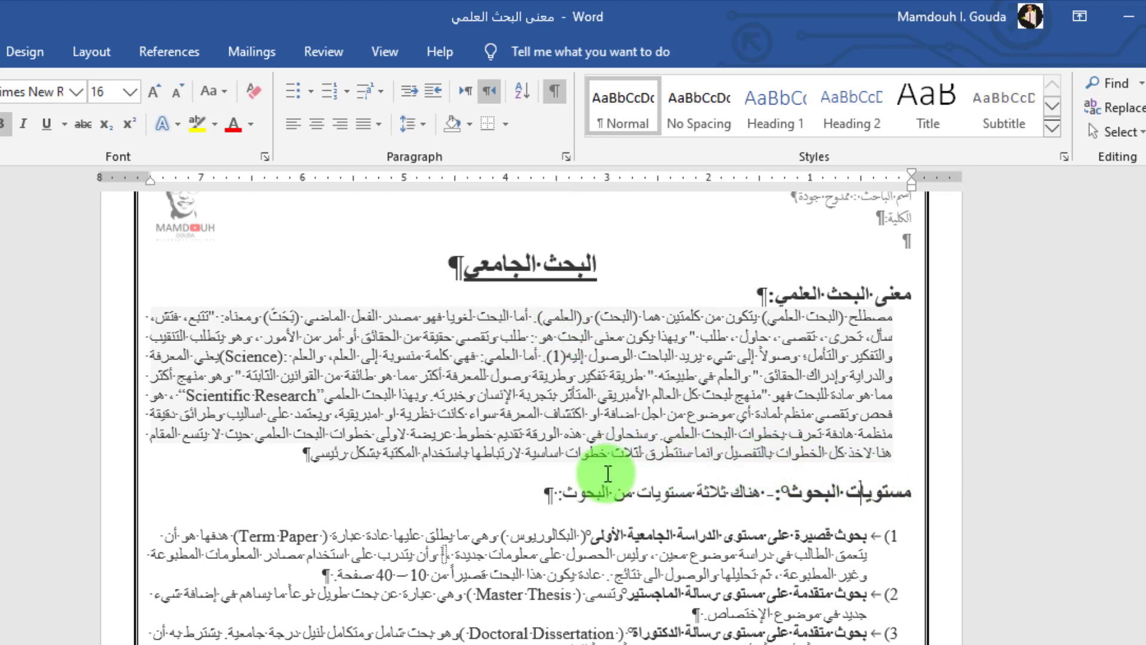
click(721, 493)
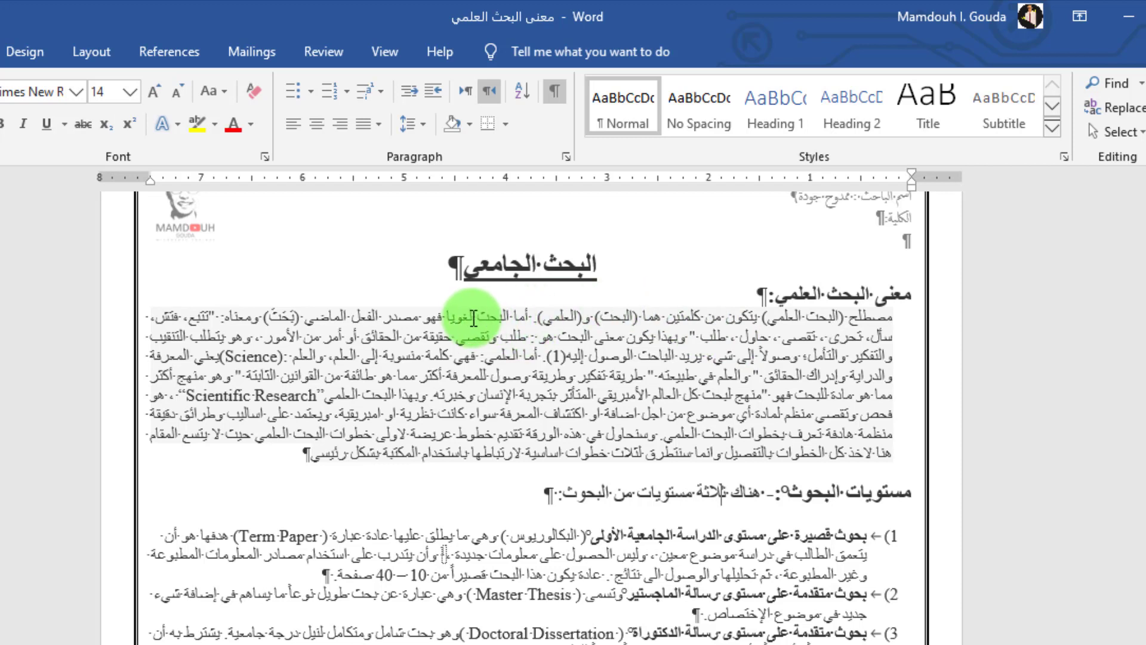
Step: Examine the space and paragraph marks in the body text, below the rounded box and around the sample text ضصث on the last page
drag(476, 318, 442, 320)
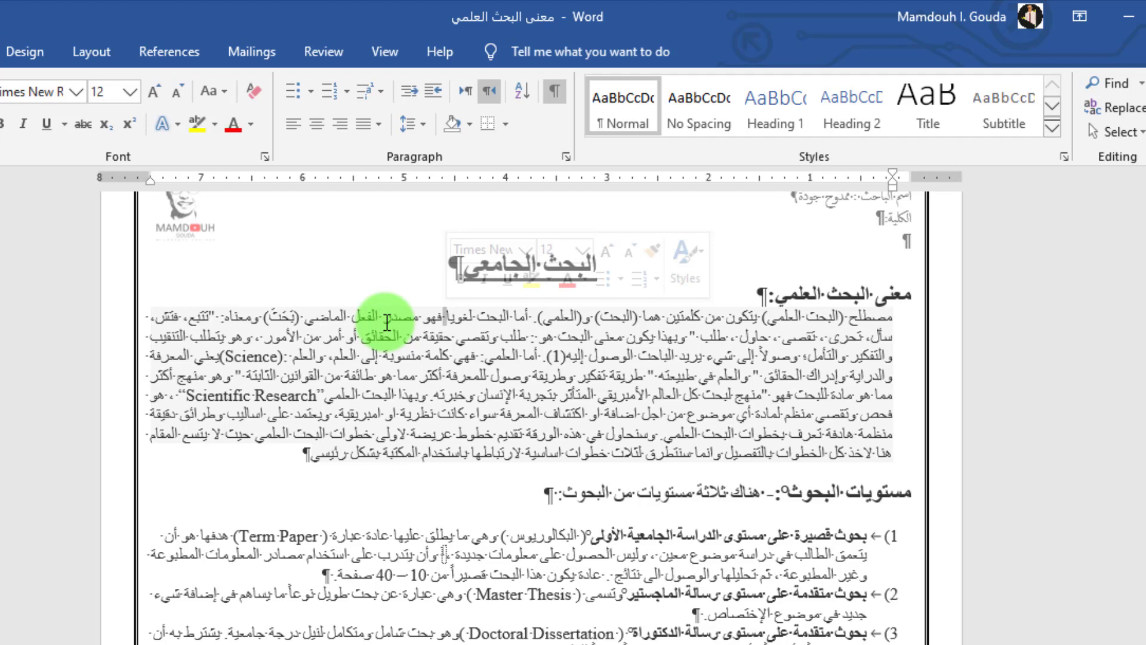
scroll(386, 323, down, 6)
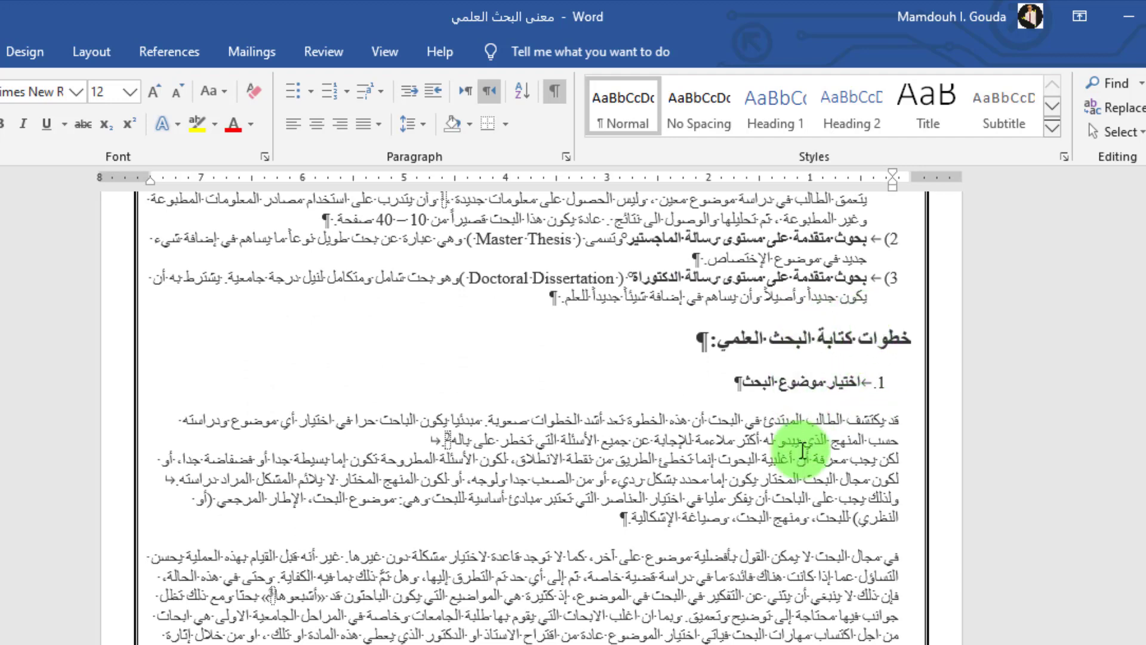
scroll(776, 455, down, 2)
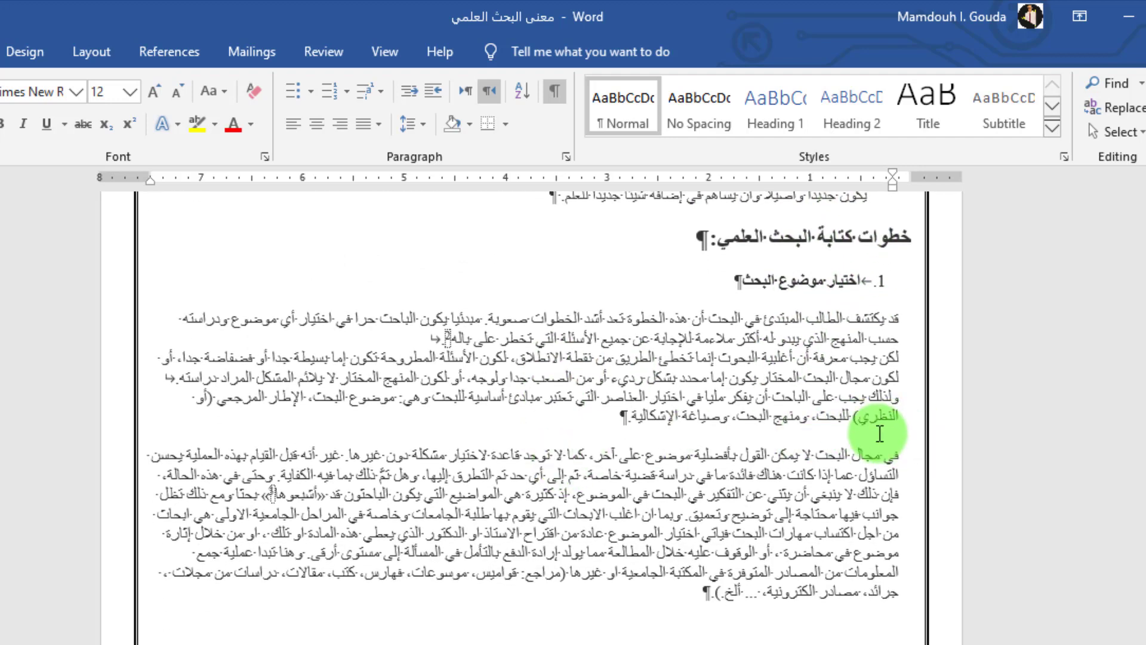
click(887, 416)
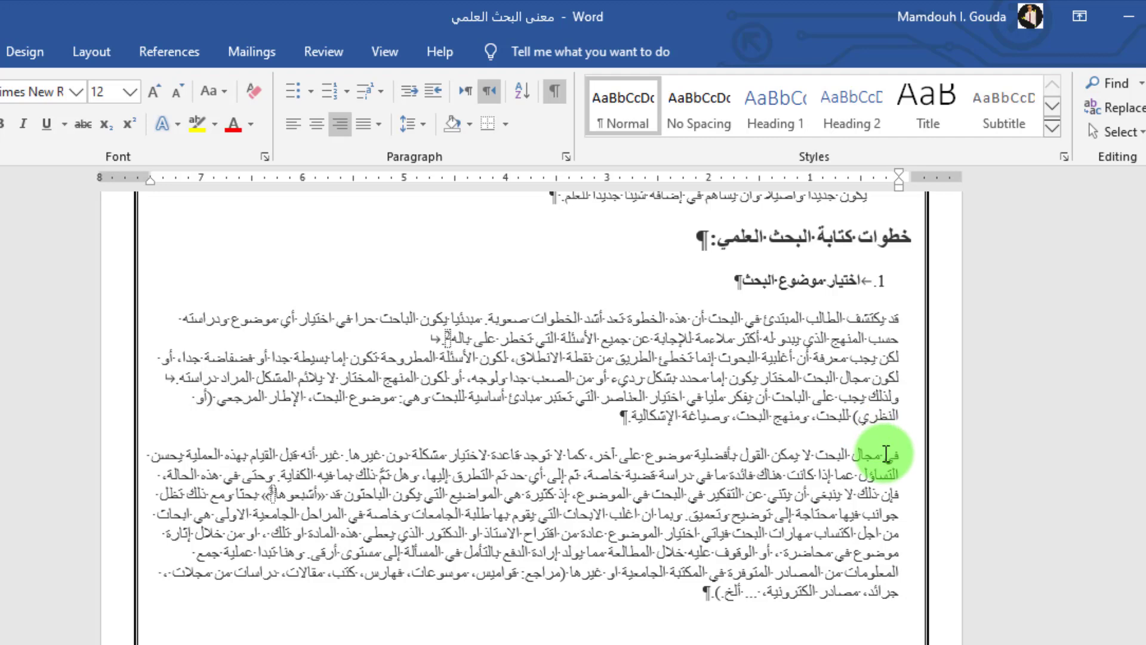
scroll(883, 454, down, 15)
scroll(886, 454, down, 4)
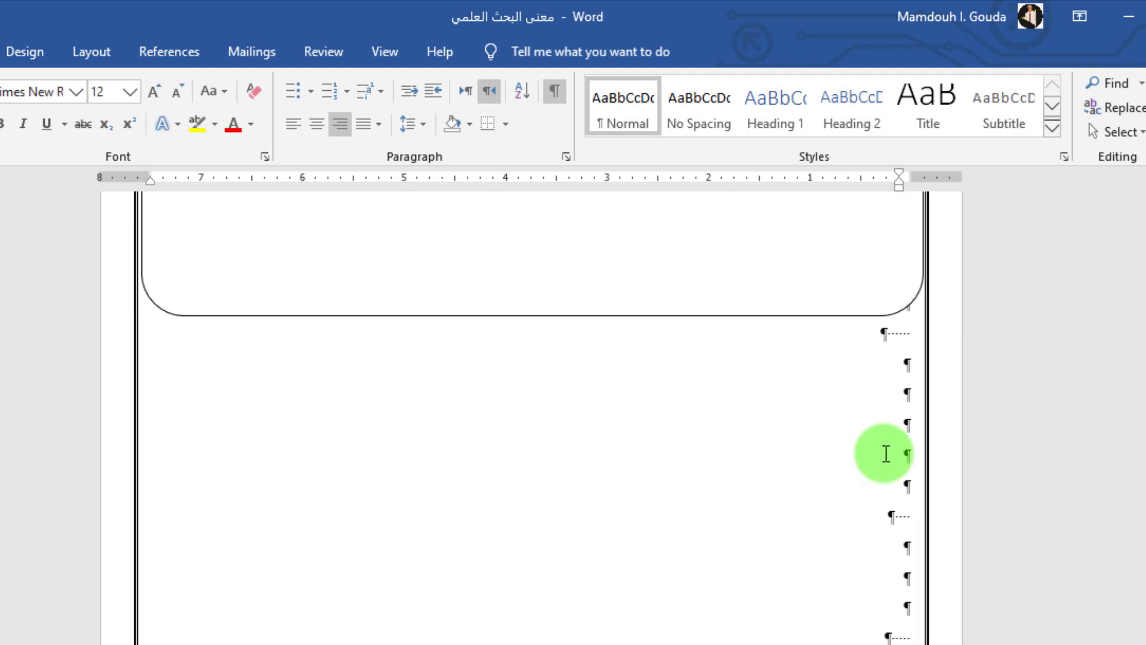
scroll(896, 361, down, 2)
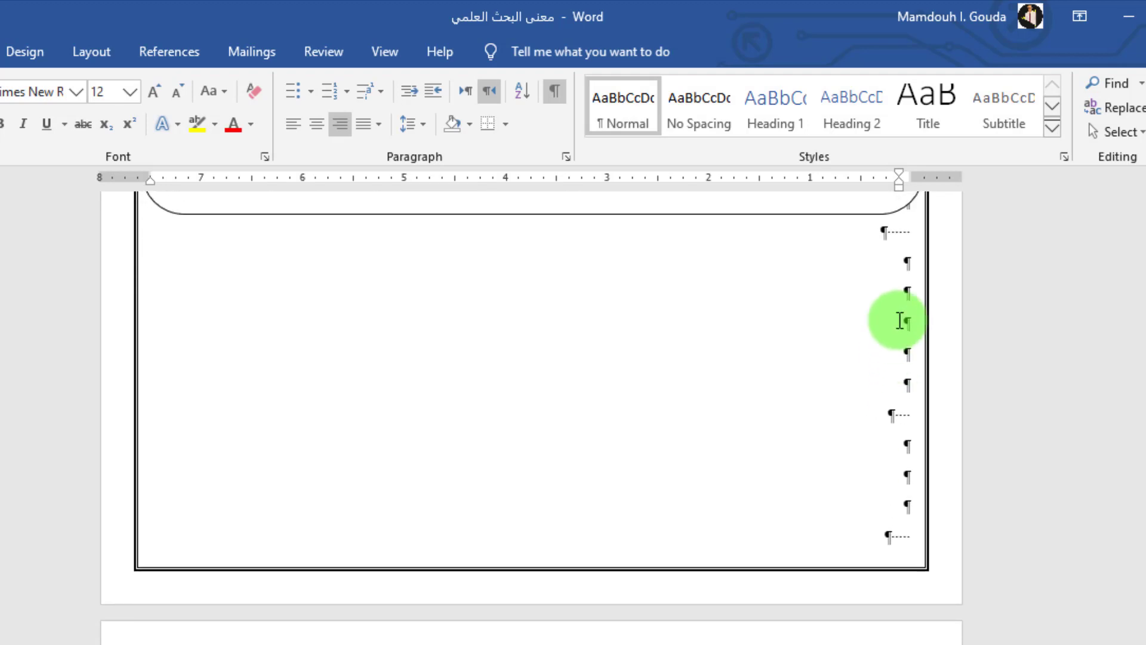
click(924, 238)
click(907, 236)
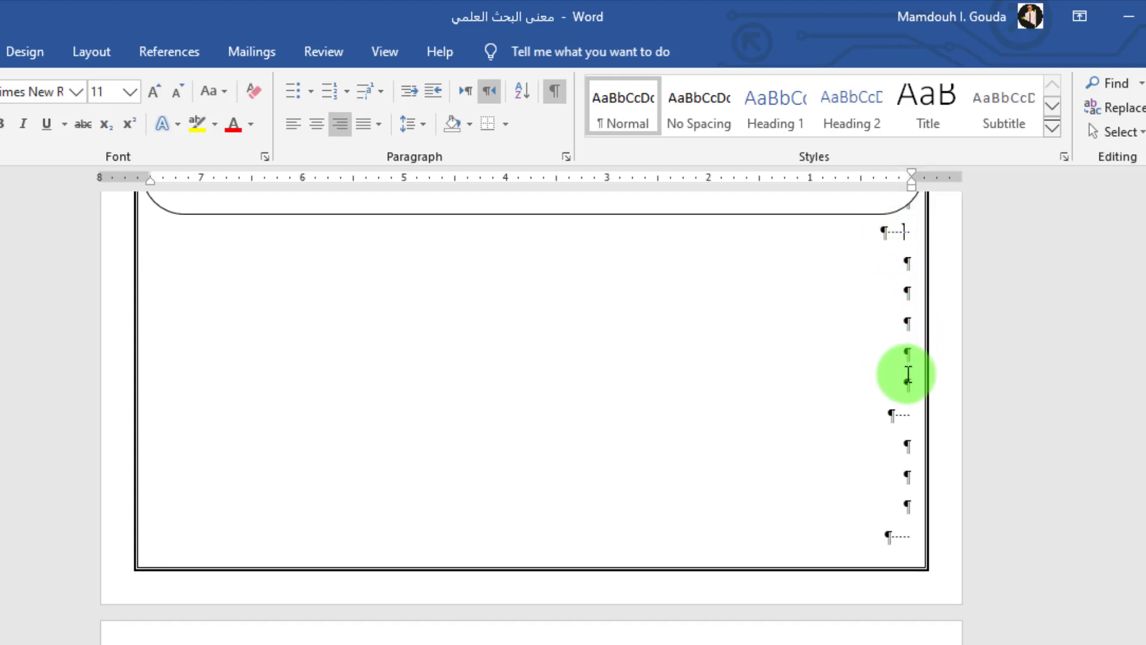
click(899, 416)
scroll(900, 416, down, 8)
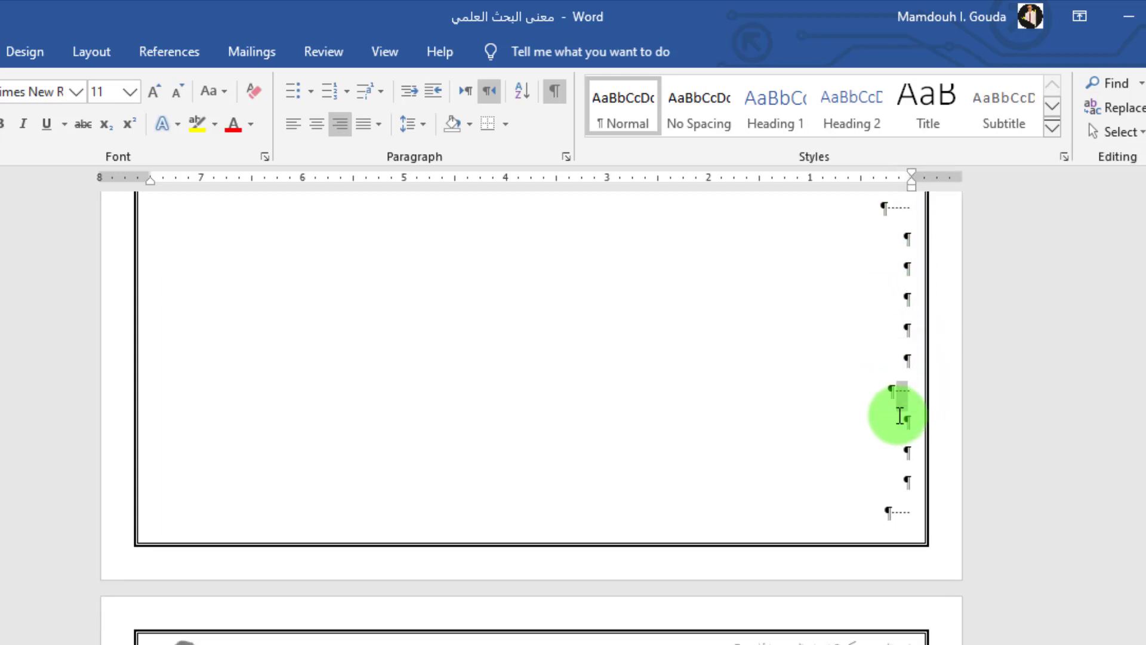
scroll(899, 416, down, 1)
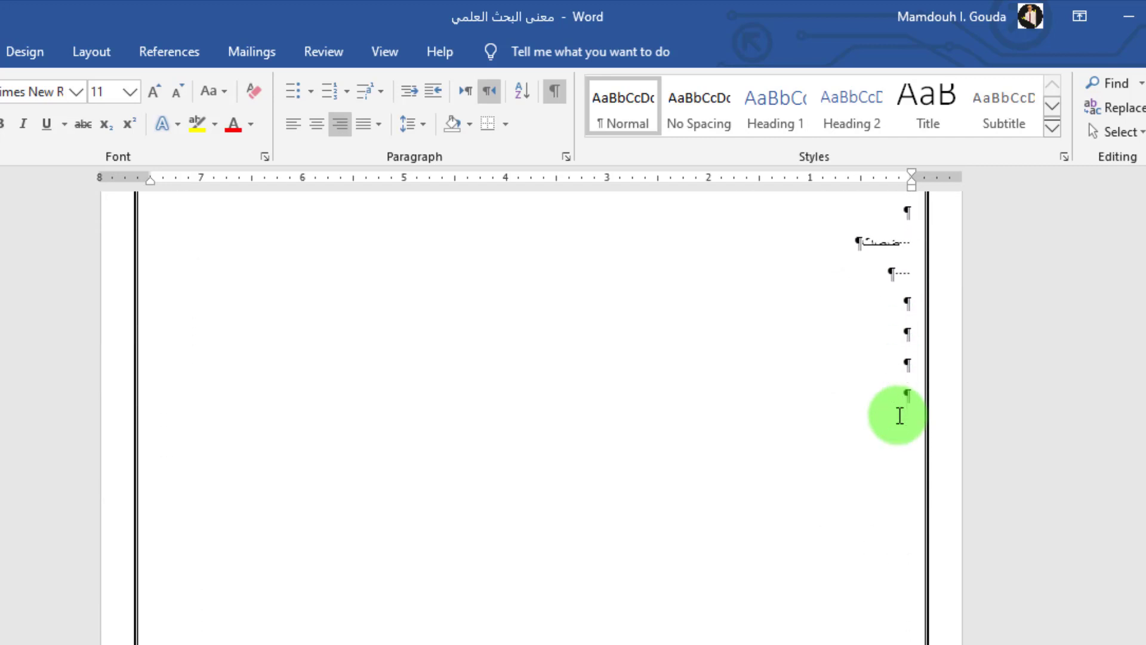
scroll(883, 364, up, 3)
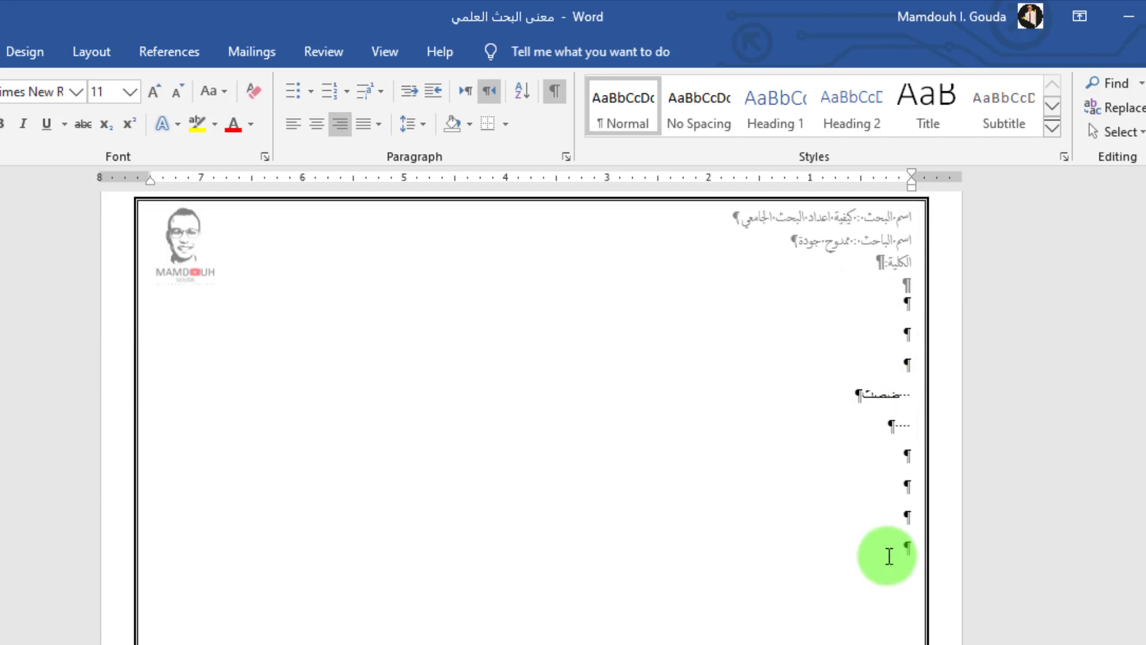
drag(871, 585, 918, 356)
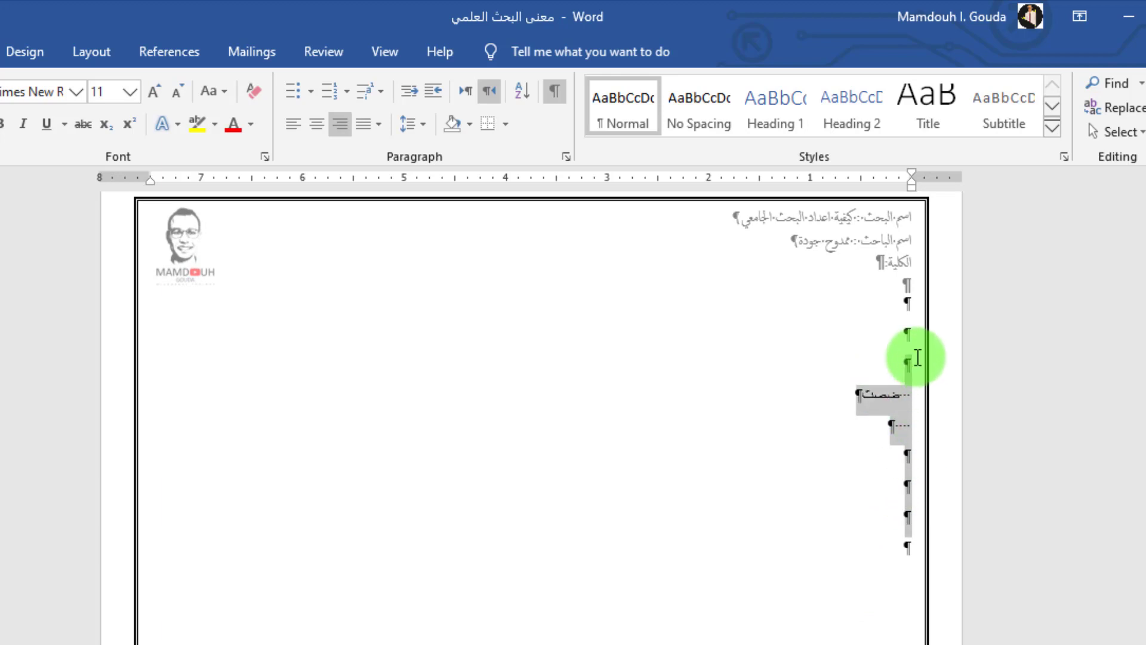
click(638, 220)
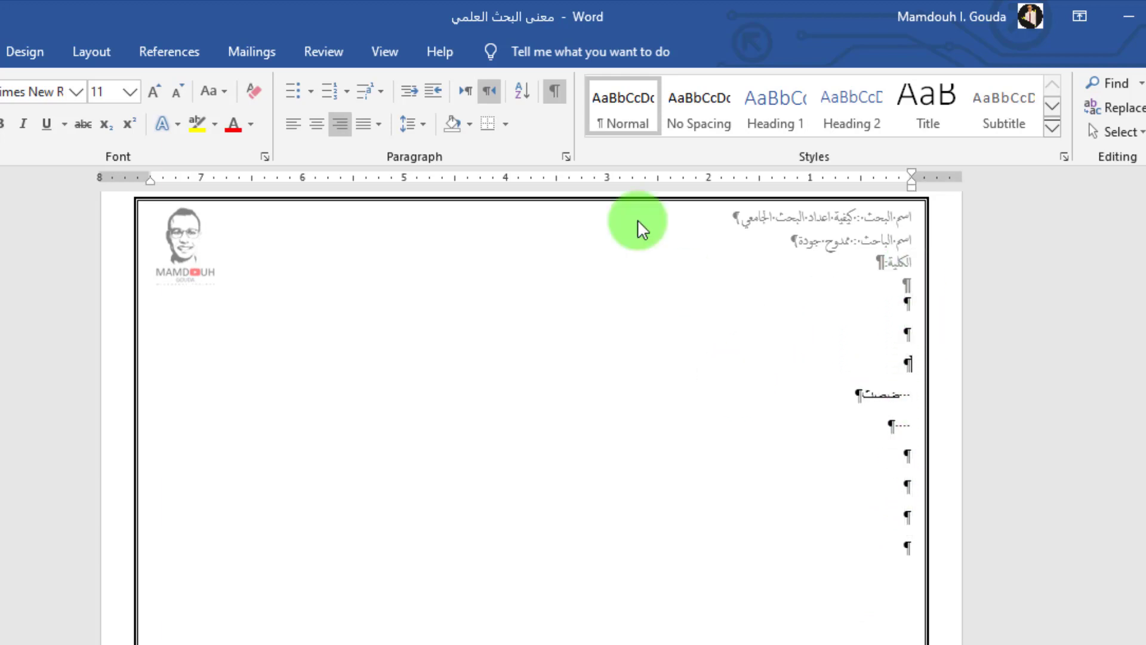
Step: Hide the formatting symbols and delete the sample text ضصث from the last page
click(556, 98)
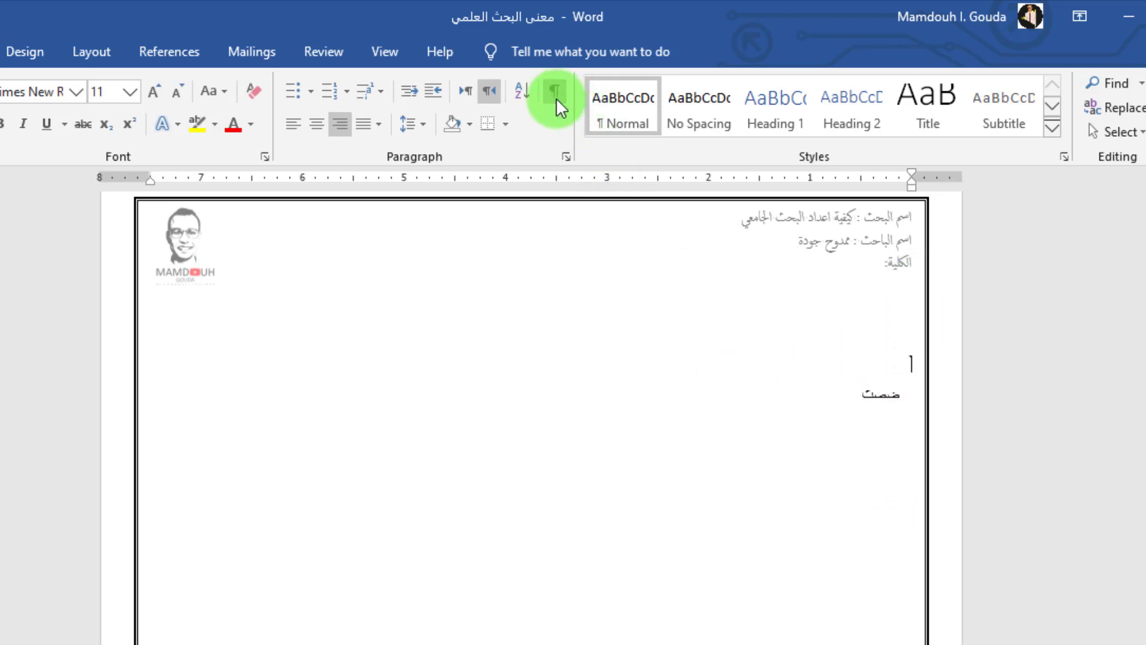
double_click(884, 404)
key(BackSpace)
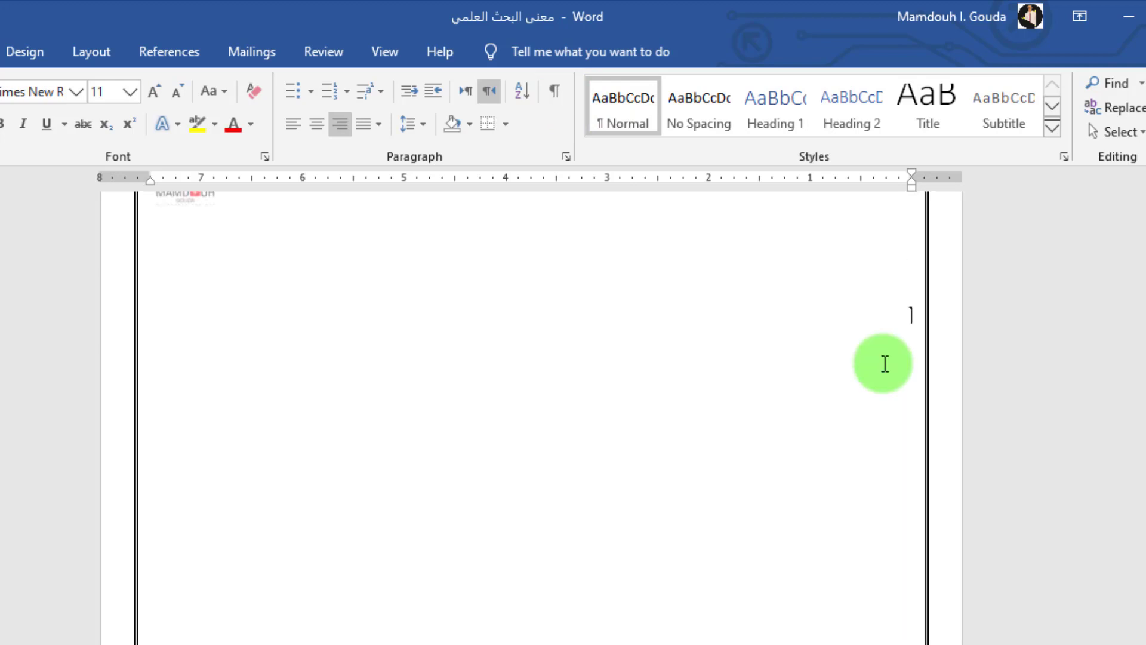
Step: Show the formatting symbols again and delete all empty paragraphs below the rounded box, including those on the extra last page
scroll(884, 364, up, 2)
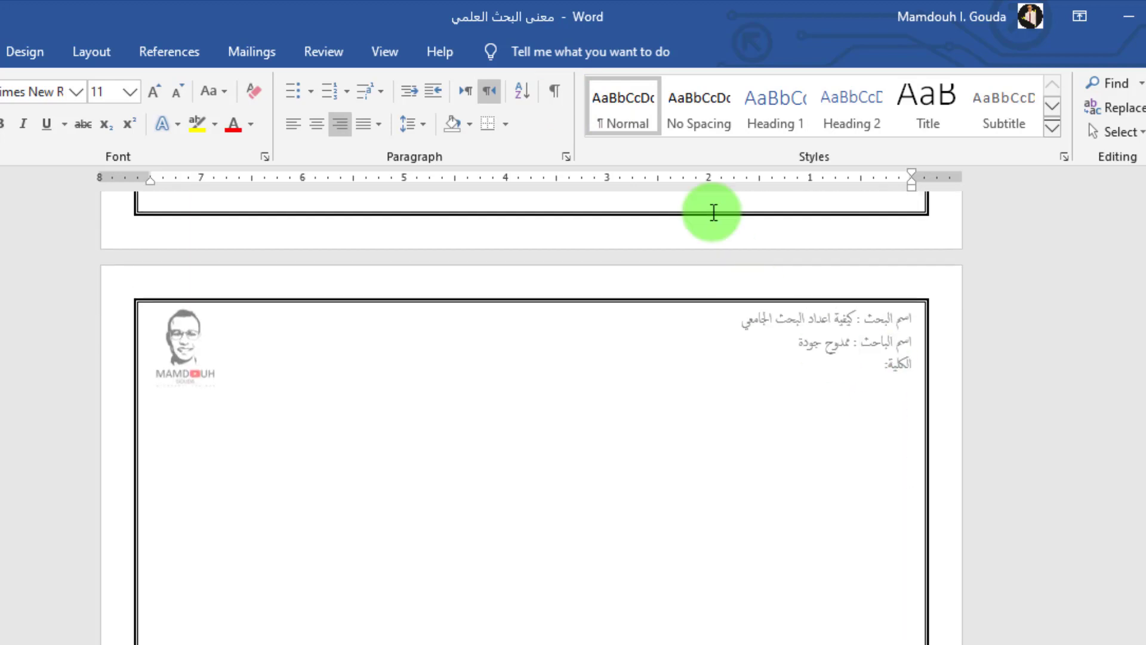
click(554, 91)
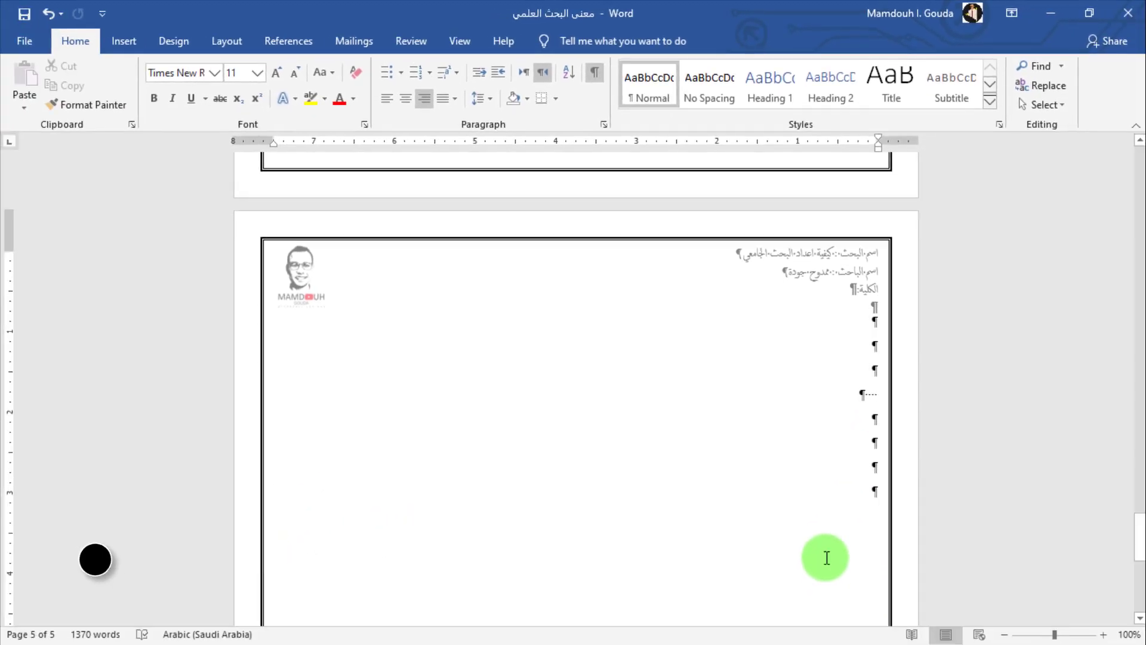
drag(826, 558, 874, 212)
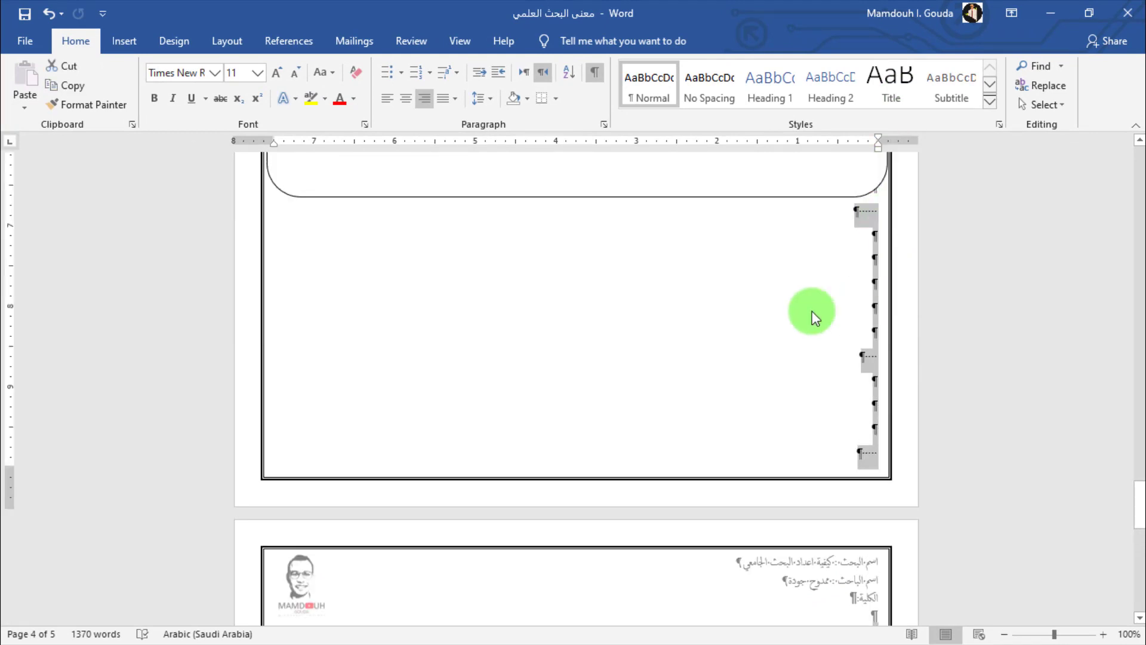
key(Delete)
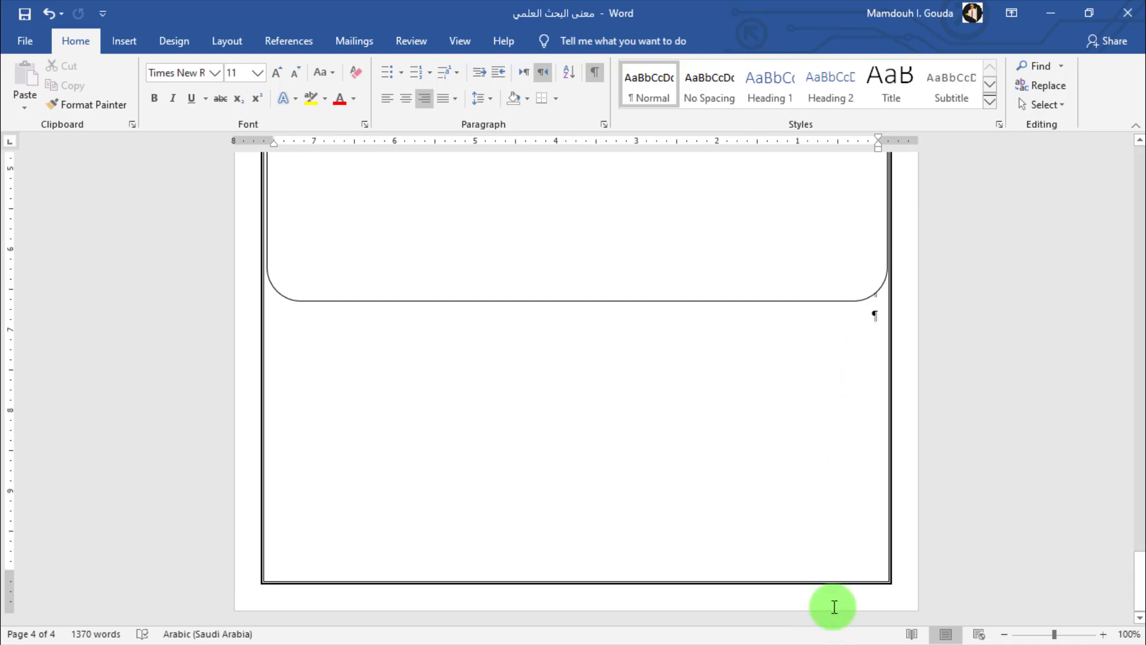
key(BackSpace)
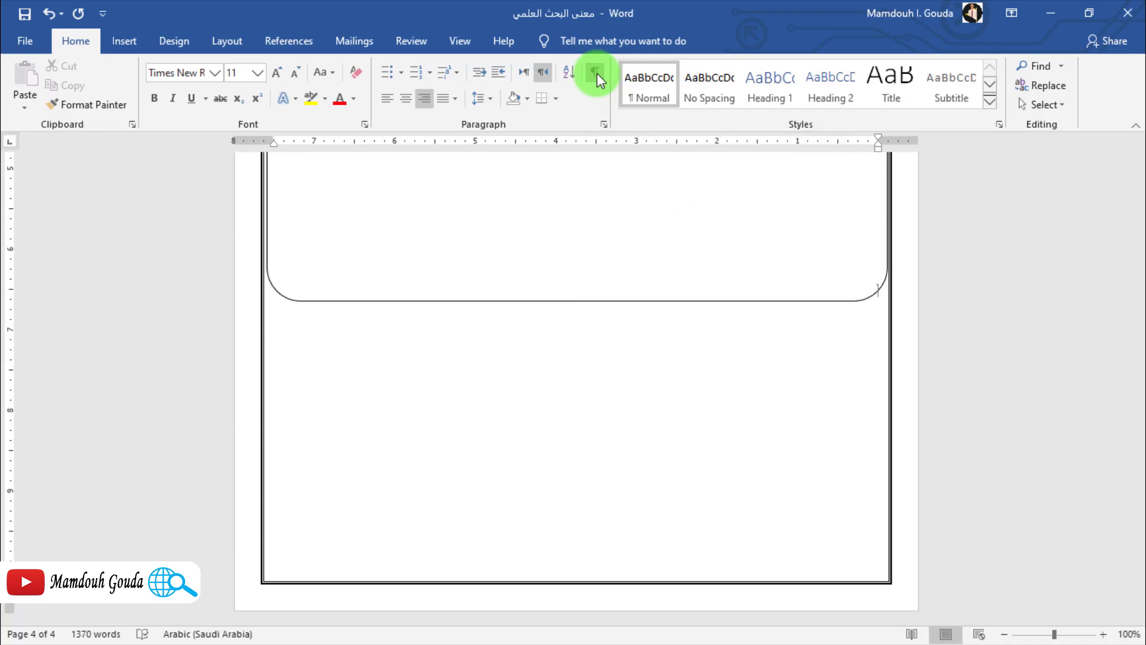
Step: Hide the formatting symbols and look through the document, from the cover page down to the source footnotes
scroll(711, 323, up, 7)
scroll(711, 322, up, 20)
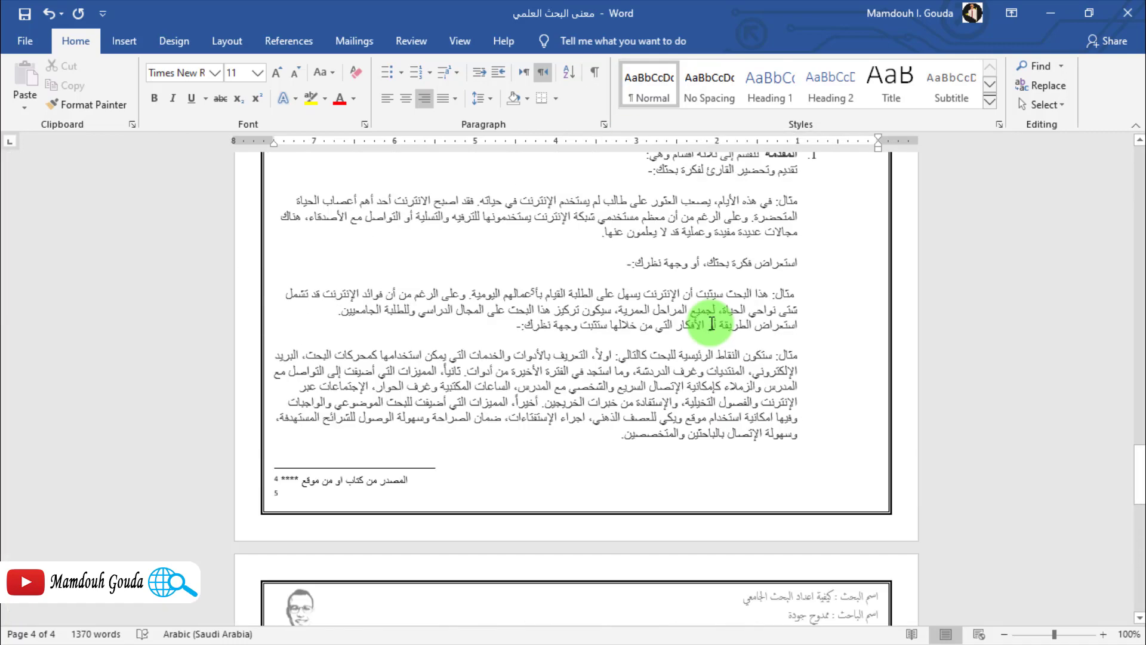
scroll(711, 330, up, 6)
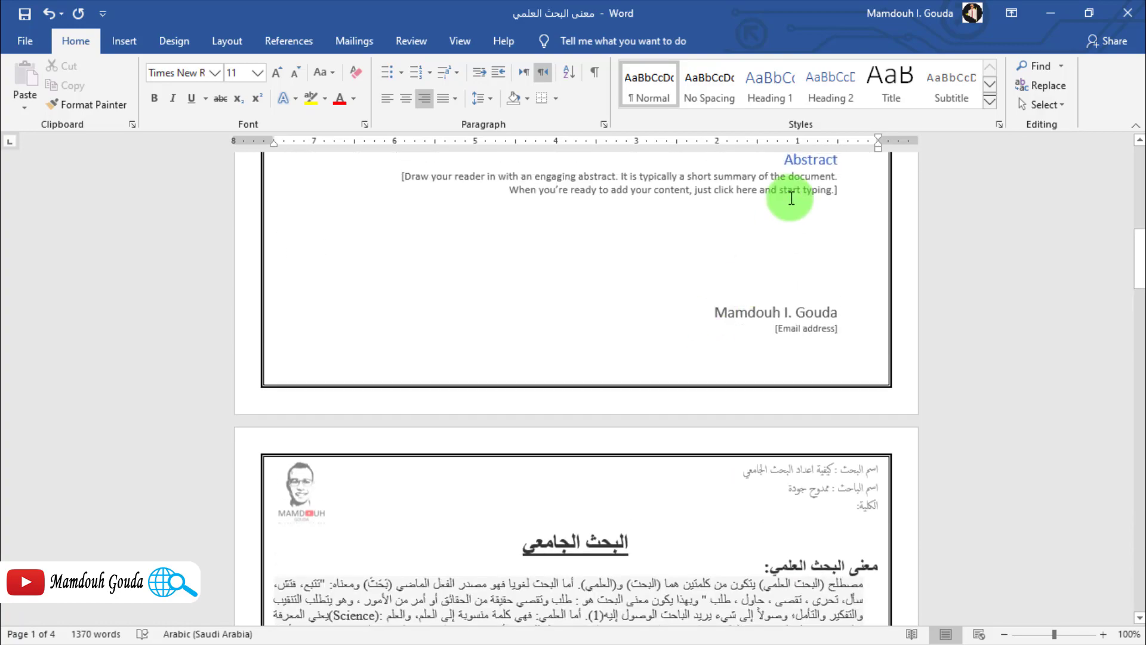
scroll(745, 292, down, 18)
scroll(745, 293, down, 18)
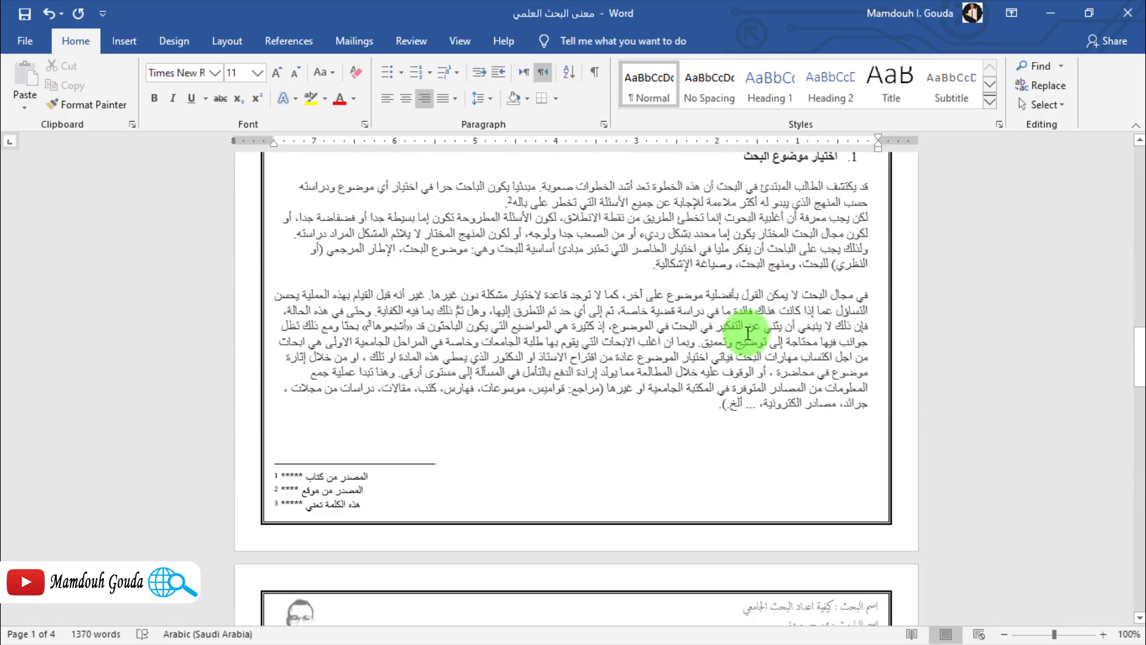